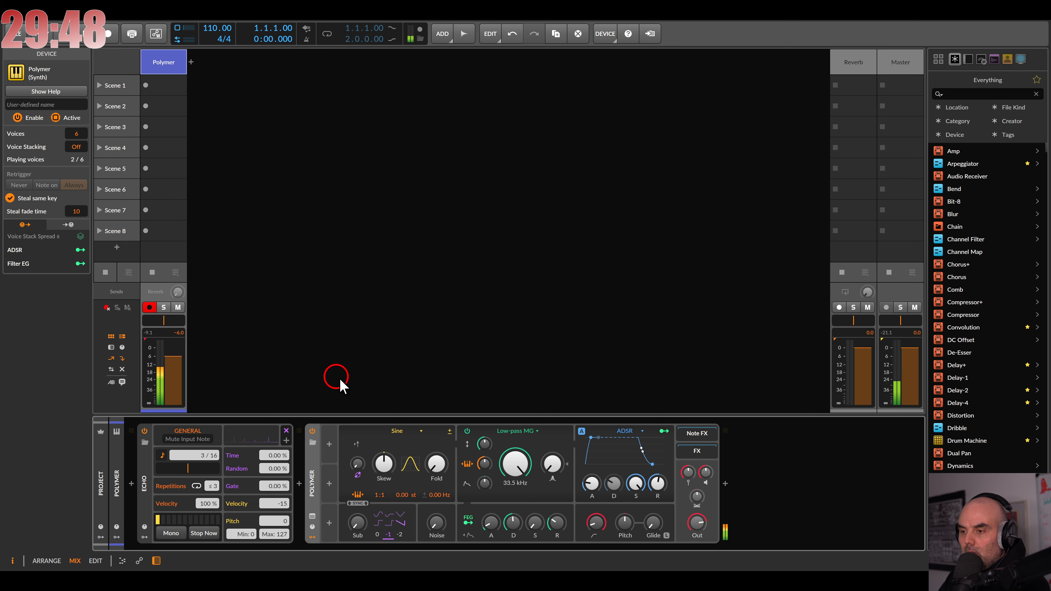
Step: Increase the Fold of Polymer's sine oscillator and set the Echo device's repetitions to 16
drag(447, 472, 448, 470)
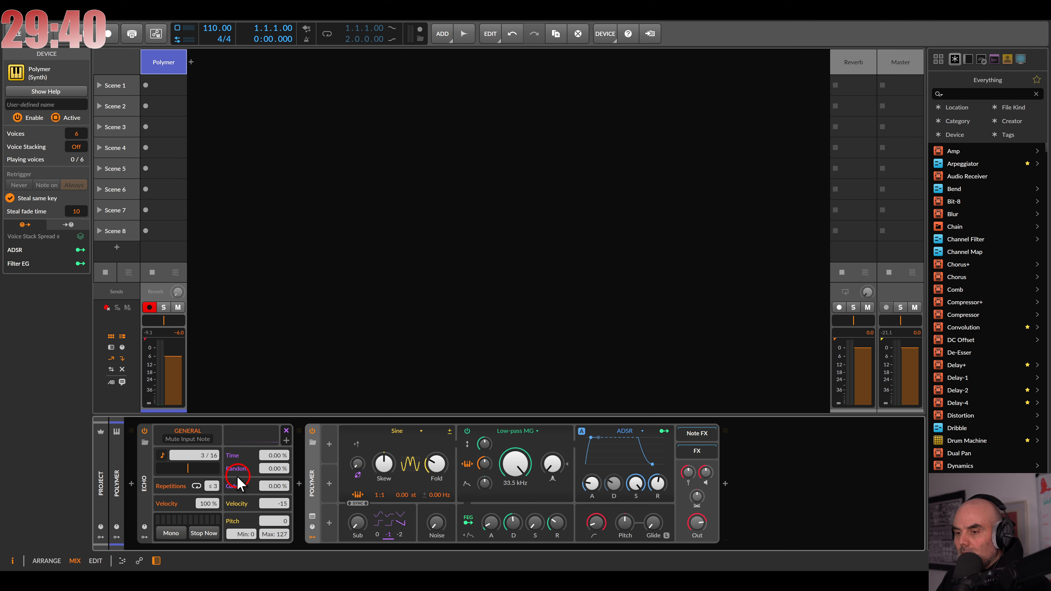
mouse_move(214, 489)
mouse_down()
mouse_move(214, 474)
mouse_move(214, 487)
mouse_up()
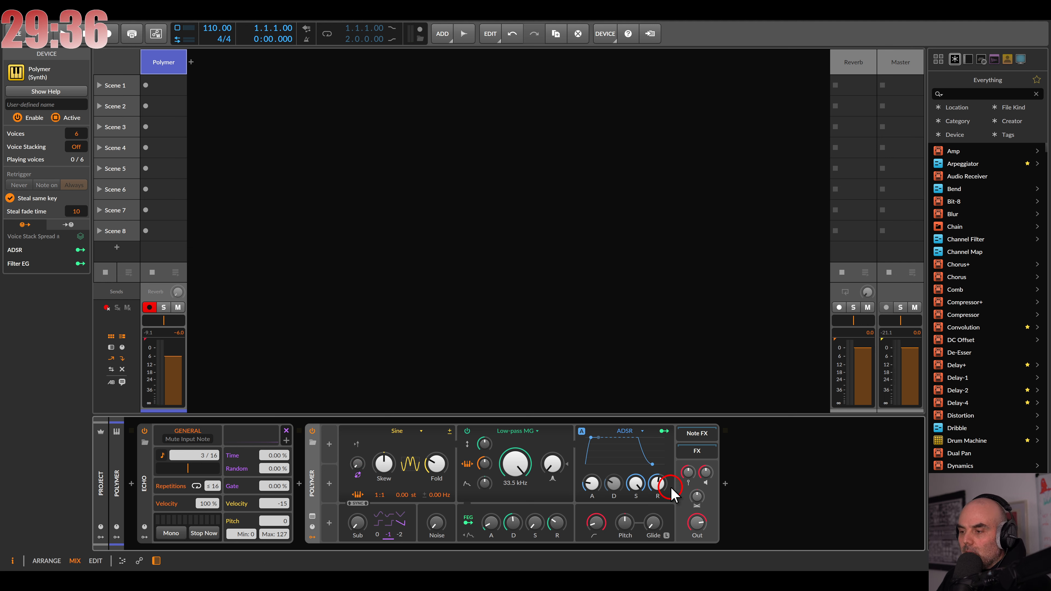
Step: Try zero sustain and a shorter decay on the amp envelope with the filter cutoff near 1.03 kHz, and reset the cutoff to default
drag(637, 484, 636, 549)
drag(586, 484, 586, 503)
drag(524, 470, 525, 525)
drag(485, 464, 515, 447)
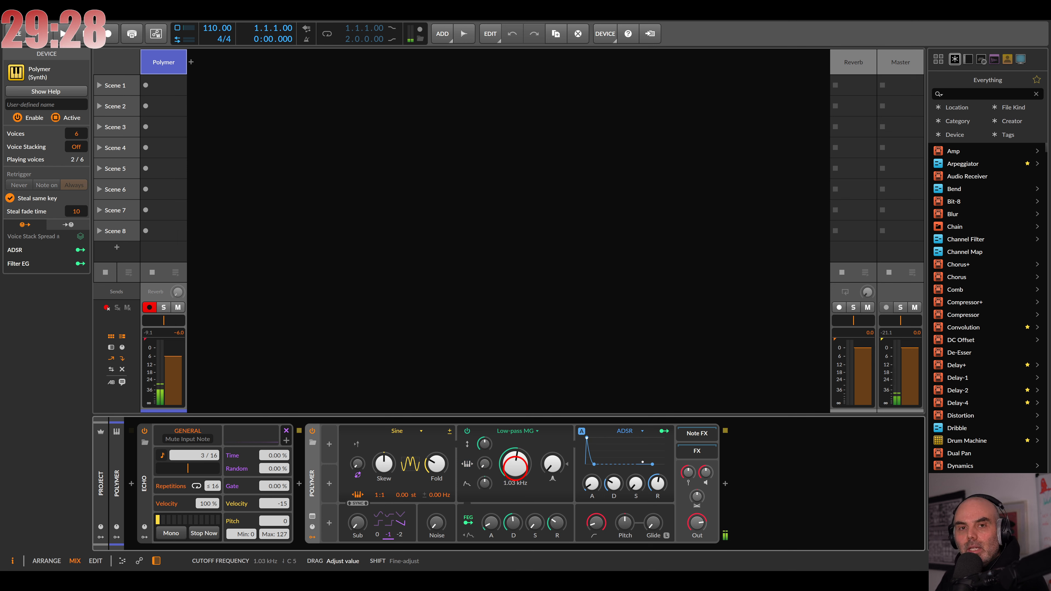
double_click(517, 472)
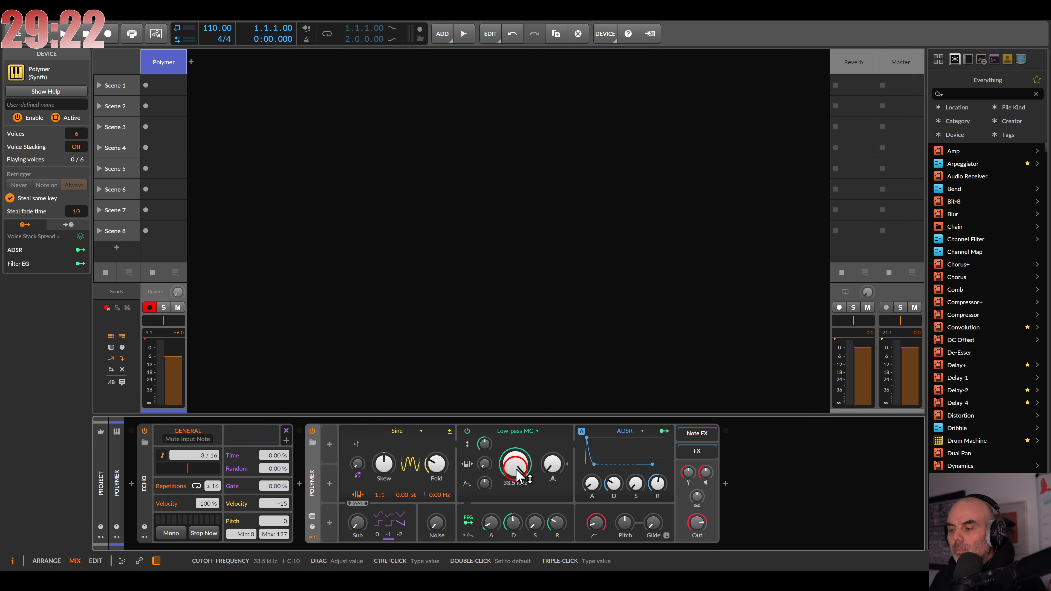
Step: Raise the decay and sustain of Polymer's amp envelope
mouse_move(615, 484)
mouse_down()
mouse_move(614, 464)
mouse_move(615, 479)
mouse_up()
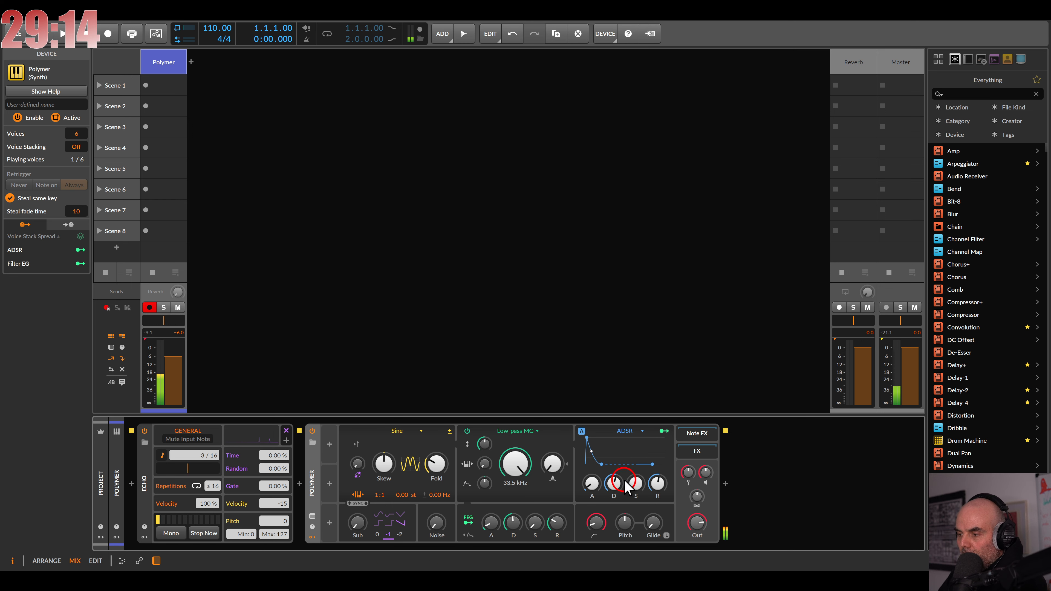
drag(636, 485, 634, 480)
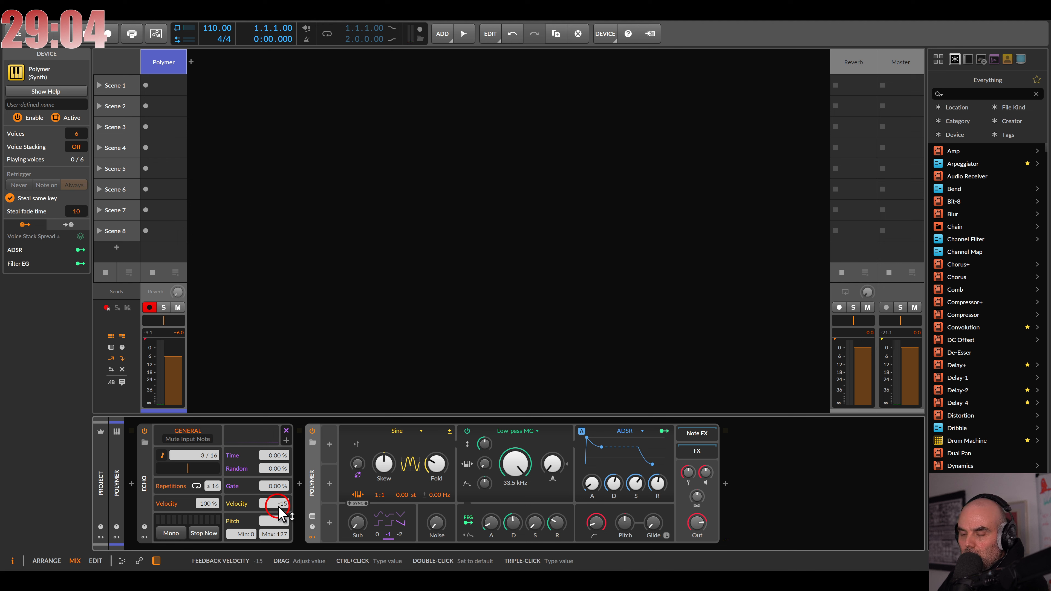
Step: Set Echo's feedback velocity to -30 and its repetitions to 8
drag(282, 505, 276, 506)
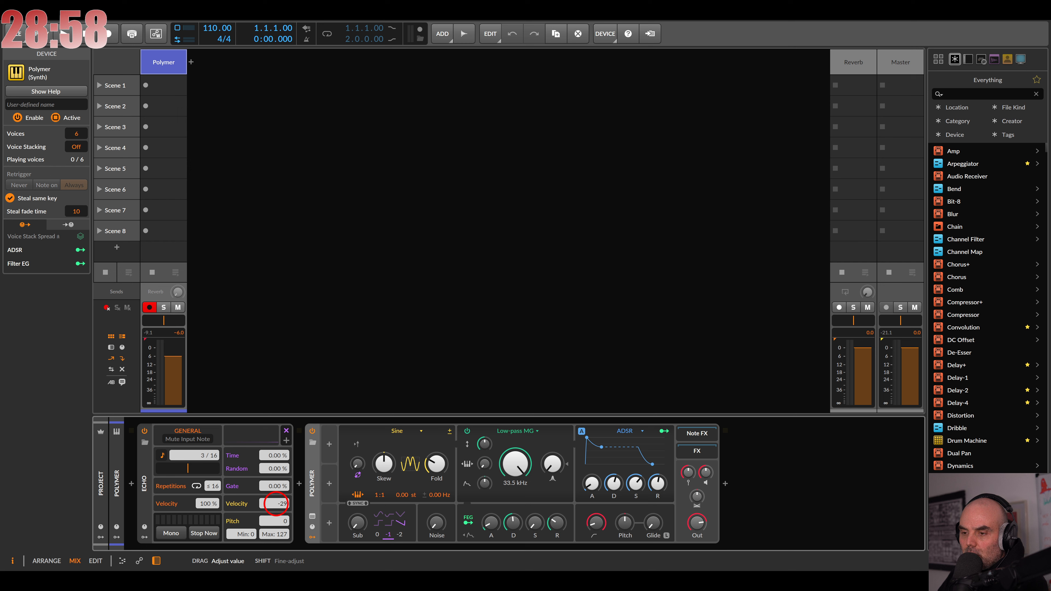
drag(214, 486, 214, 487)
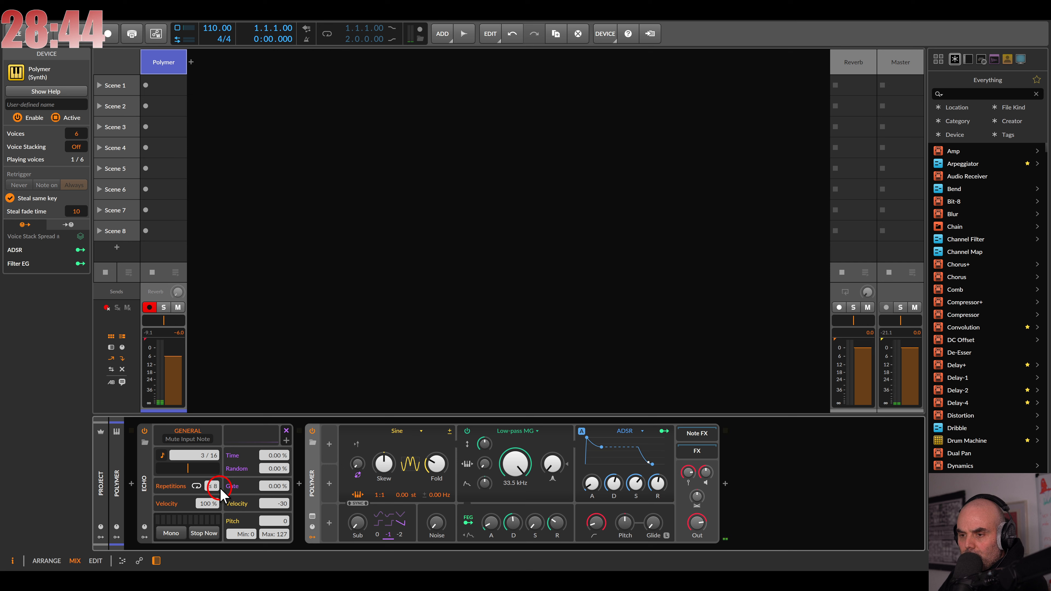
Step: Try a pitch feedback of +5 in Echo, reset it to 0, and keep the feedback velocity at -30
drag(273, 521, 255, 522)
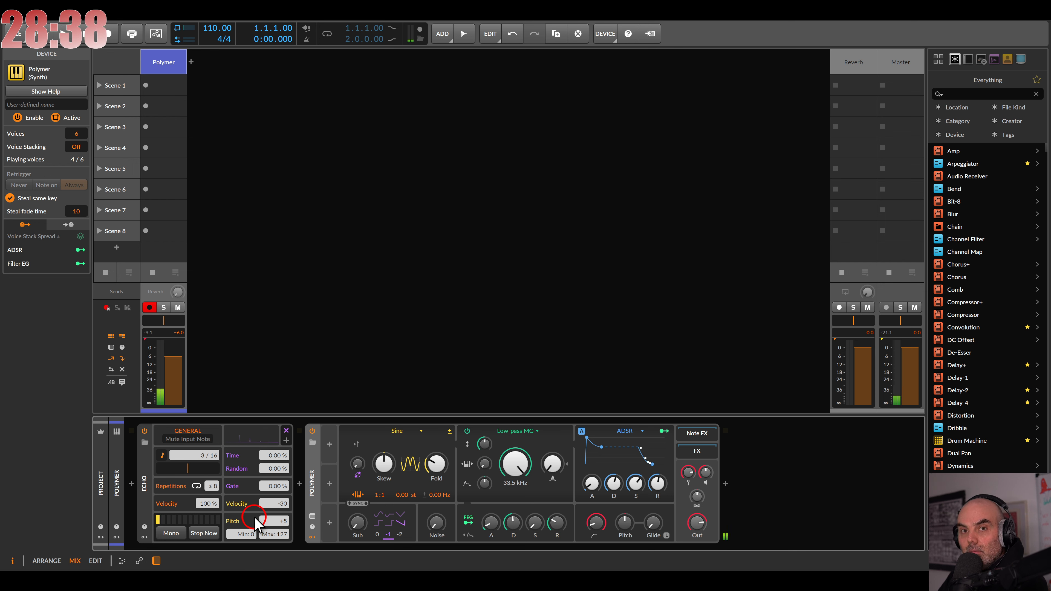
double_click(271, 521)
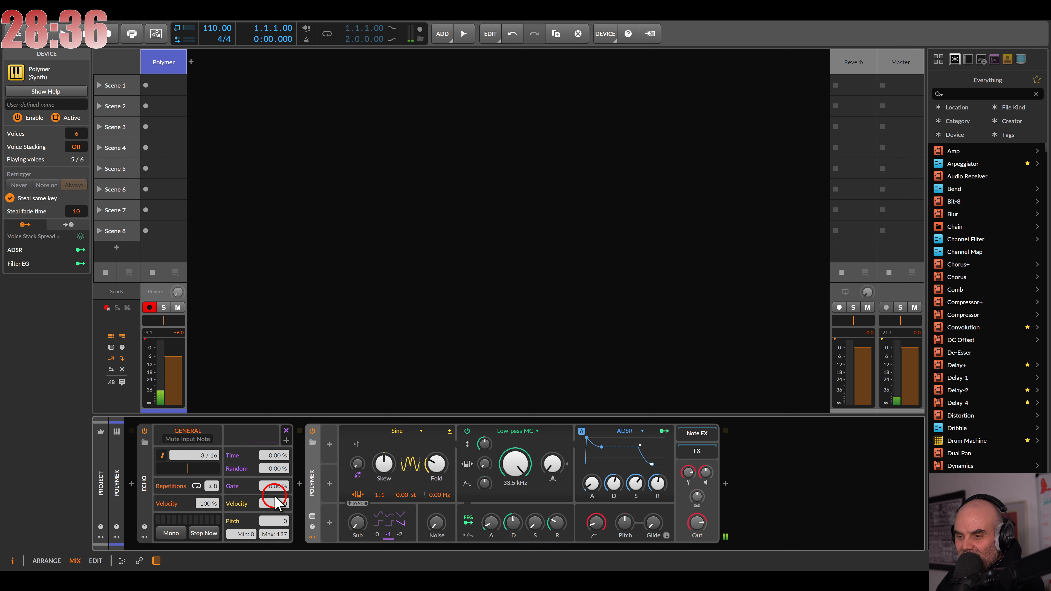
drag(278, 504, 253, 497)
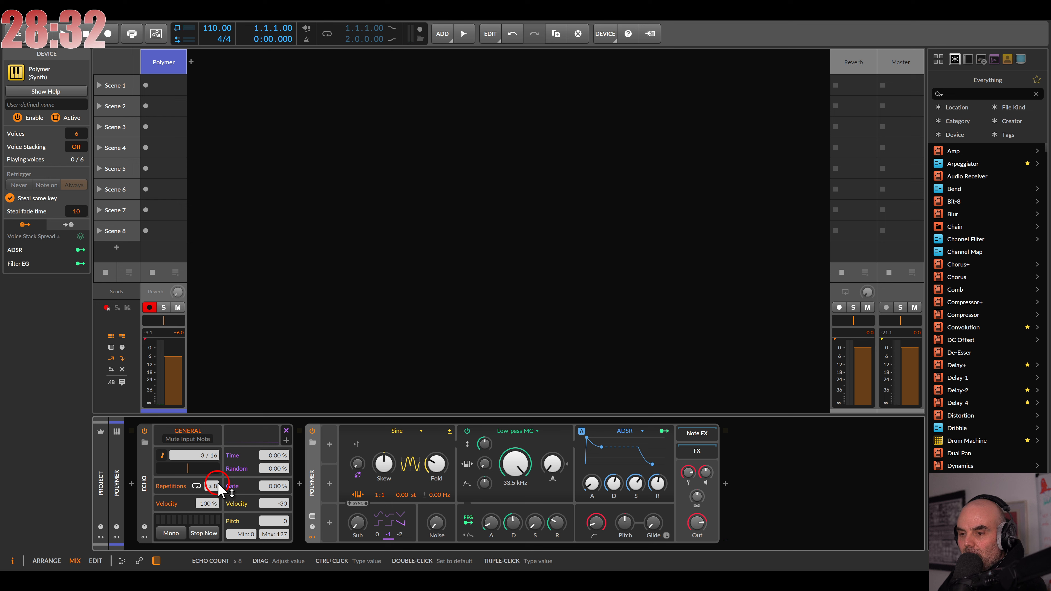
Step: Turn on infinite repeat for the Echo repetitions
click(200, 486)
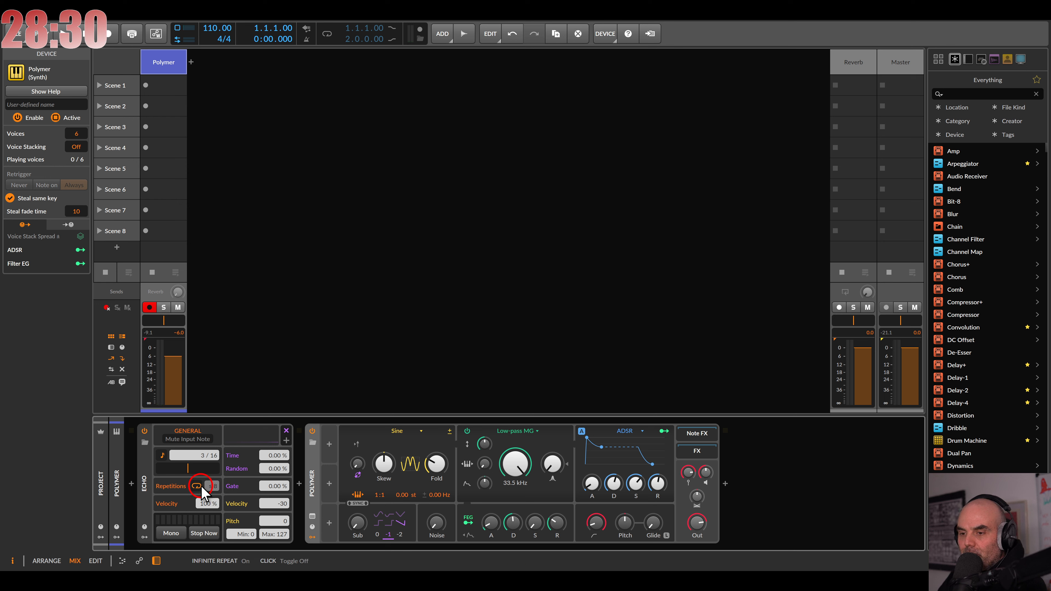
click(213, 488)
click(196, 486)
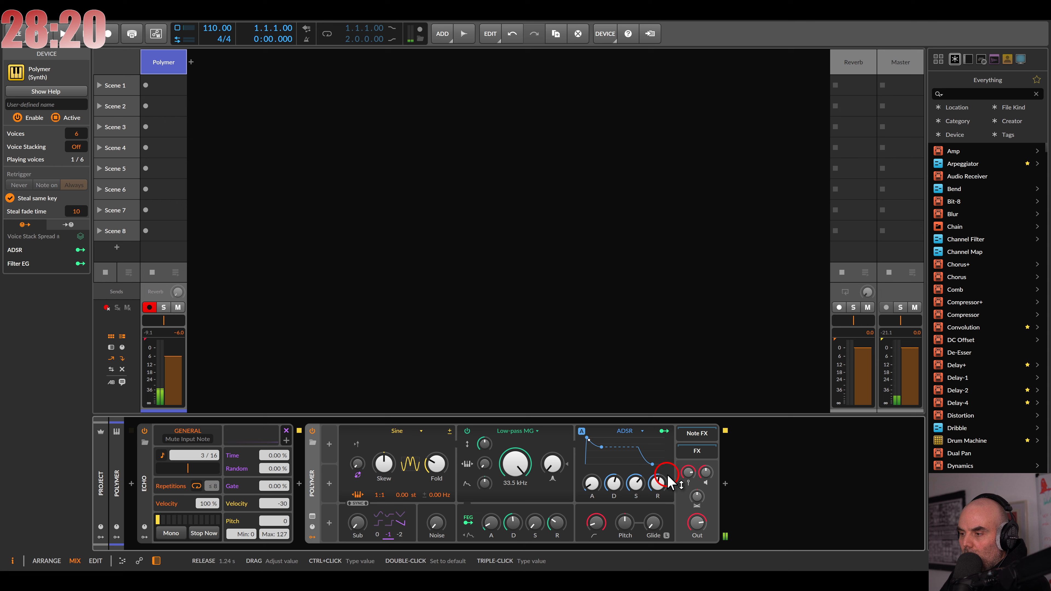
Step: Reduce Polymer's velocity sensitivity and lower the low-pass filter cutoff to 1.59 kHz
click(687, 472)
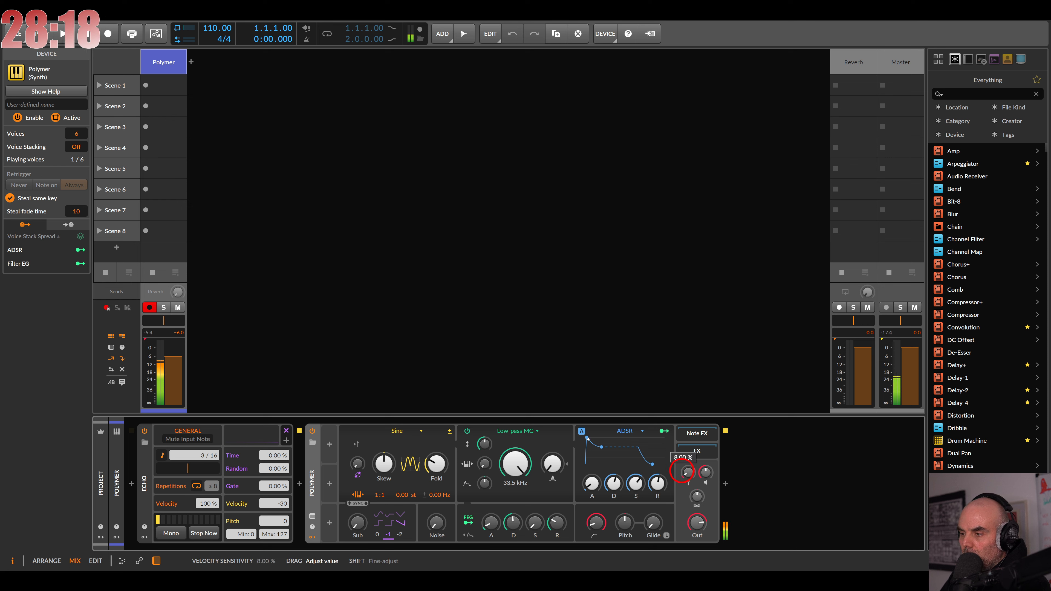
drag(681, 470, 682, 470)
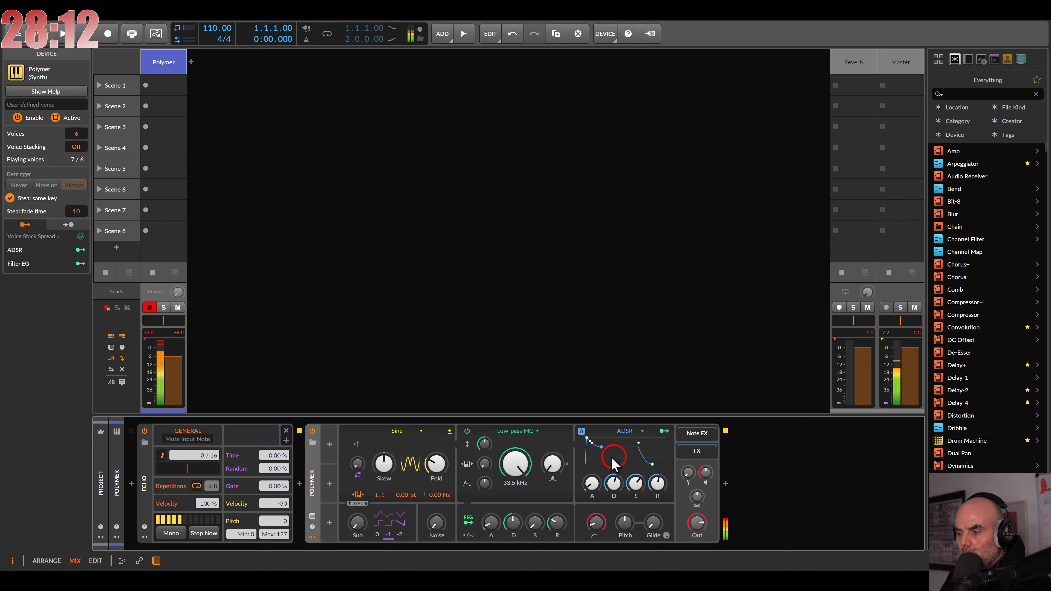
drag(521, 469, 522, 470)
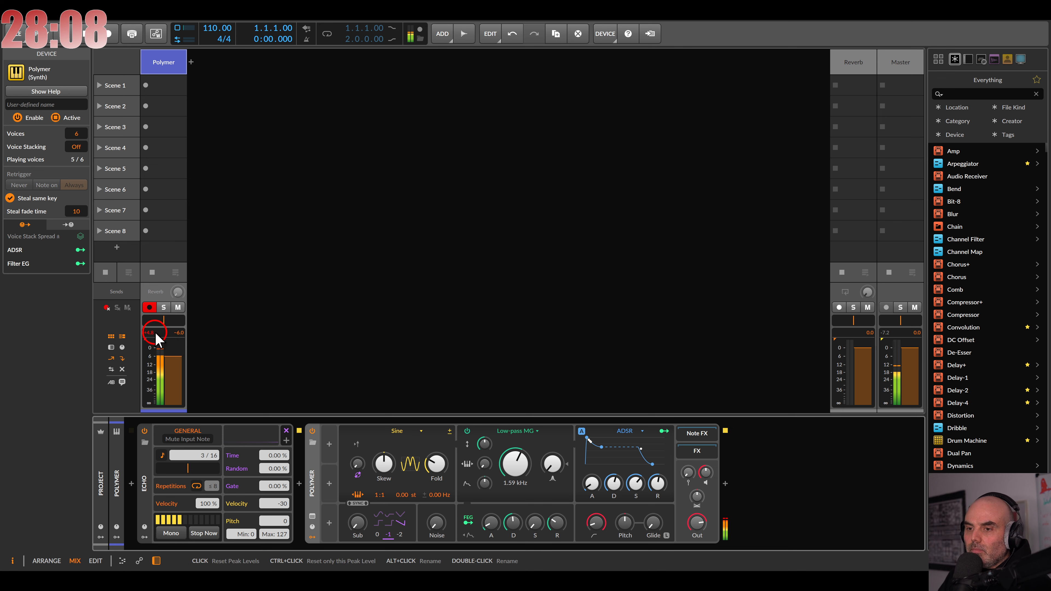
Step: Set Polymer to 12 voices and make the amp envelope plucky with zero sustain, shorter decay and shorter release
click(323, 472)
click(318, 474)
click(77, 133)
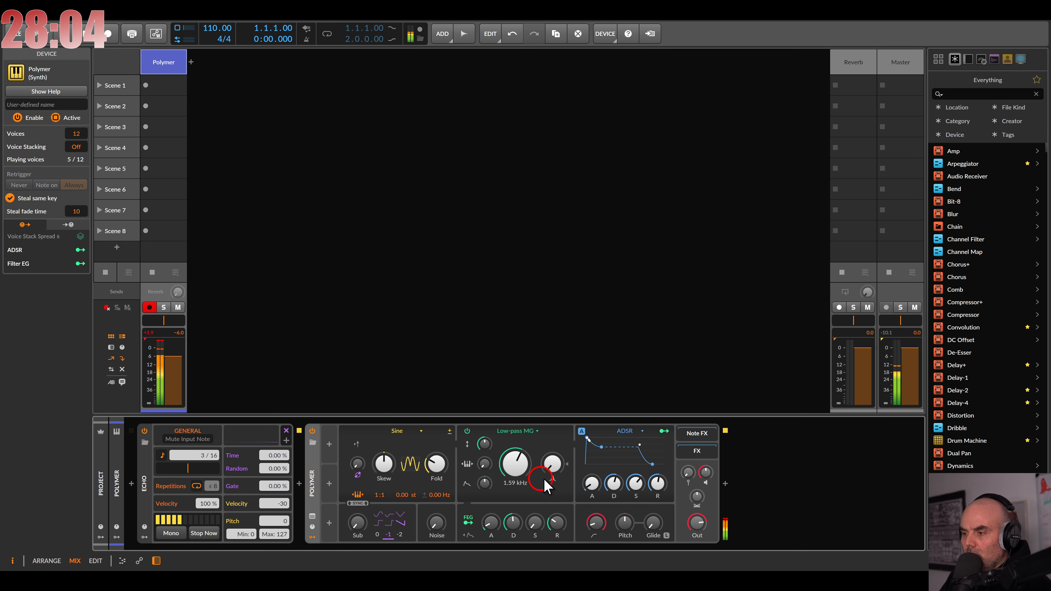
drag(635, 485, 614, 479)
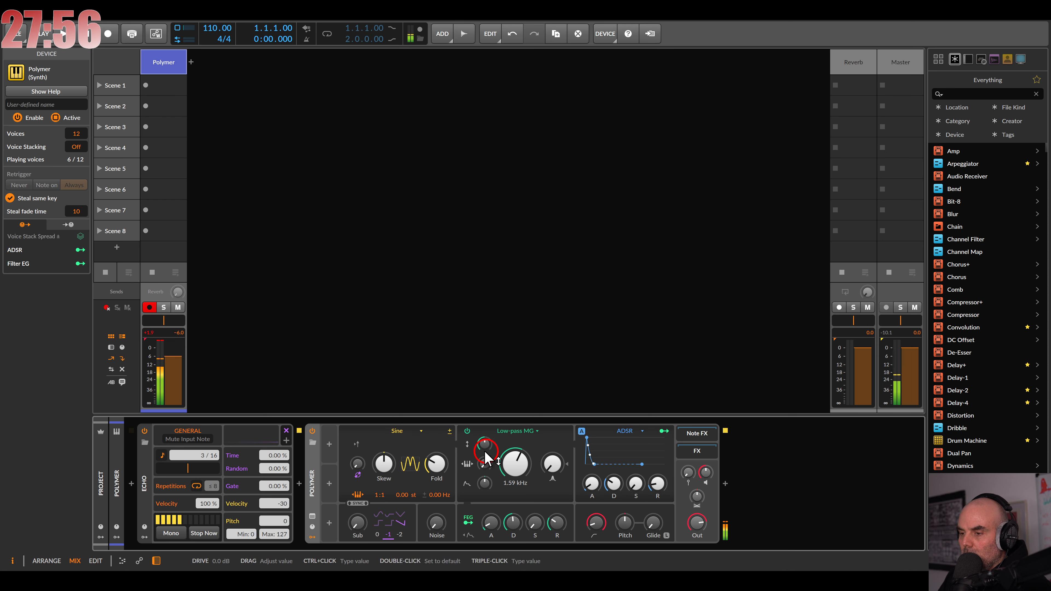
Step: Switch Polymer's oscillator to Phase-1 and increase its Shape
click(413, 429)
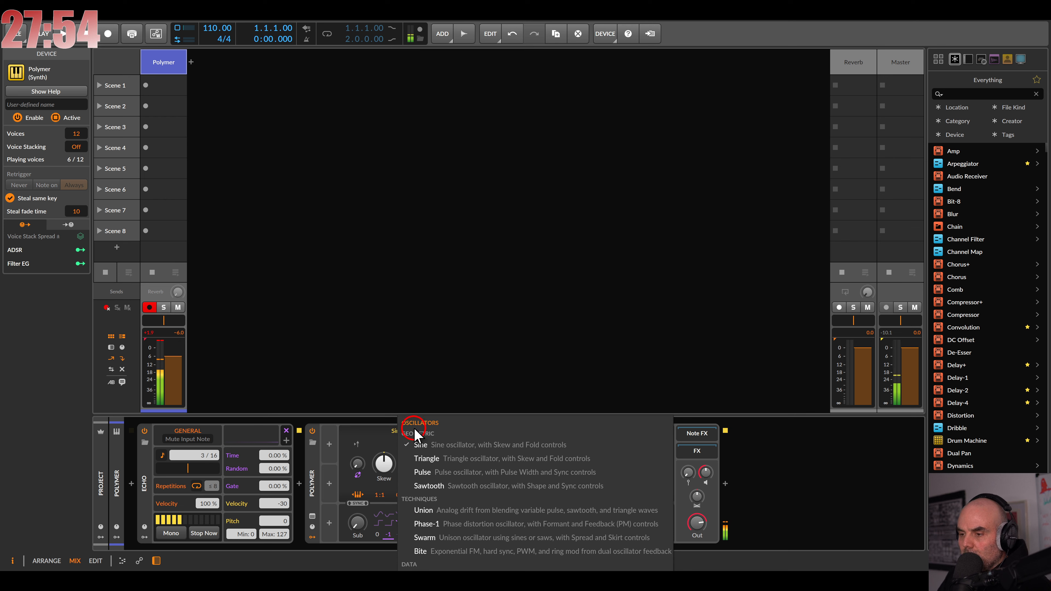
click(447, 524)
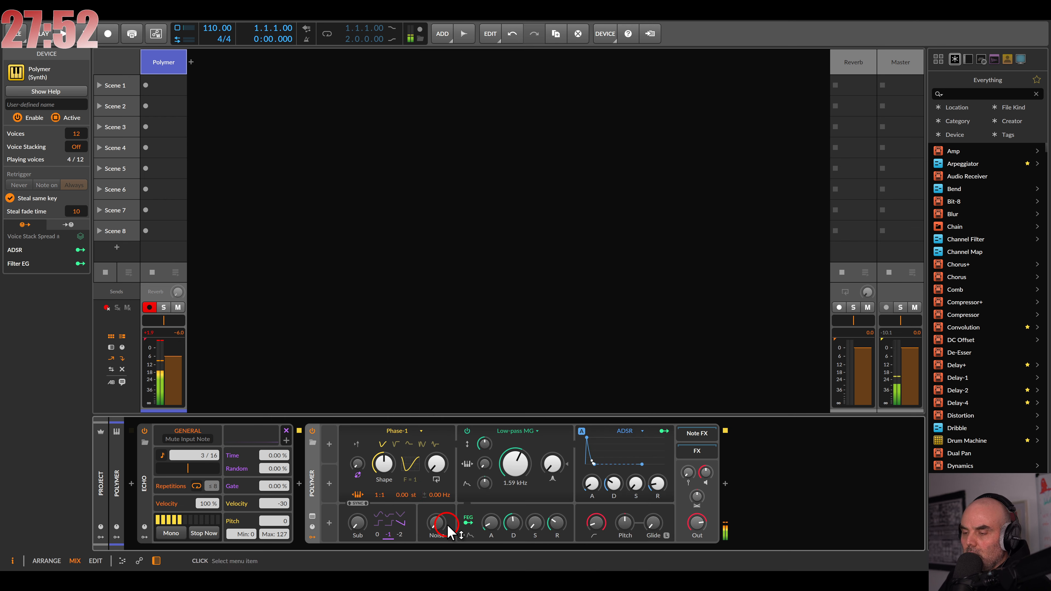
drag(387, 469, 388, 455)
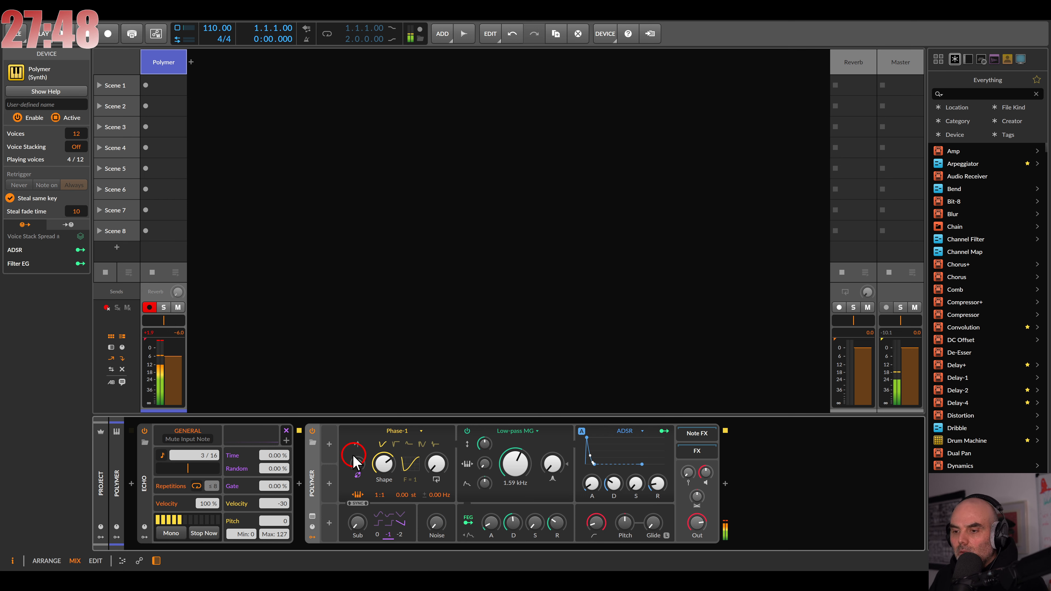
Step: Set Echo's feedback delay time randomization to 68.8 % and switch the time feedback mode to +
mouse_move(272, 475)
mouse_down()
mouse_move(272, 455)
mouse_move(273, 480)
mouse_up()
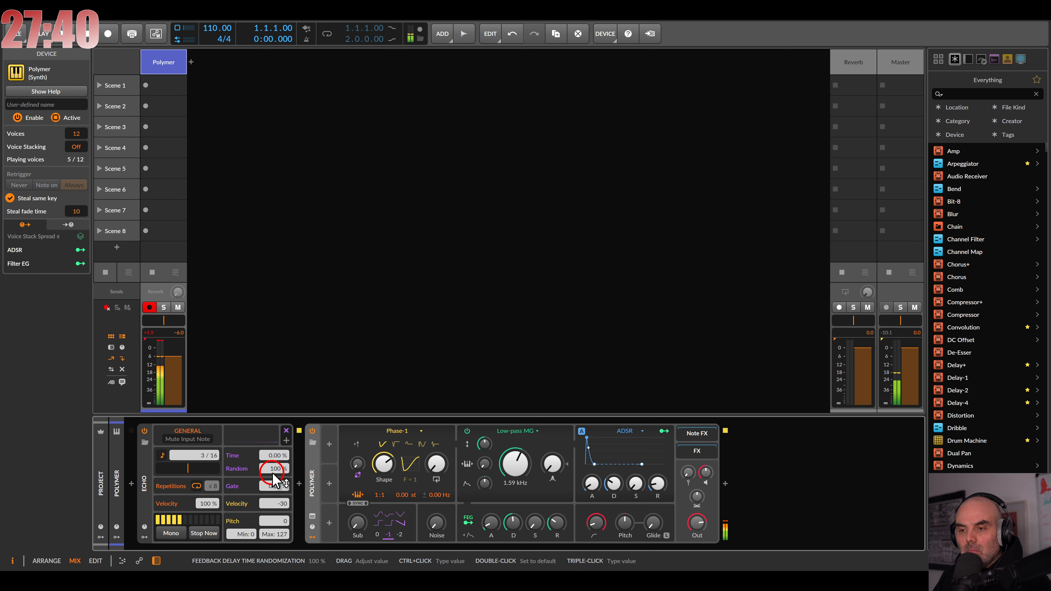
click(151, 333)
click(277, 469)
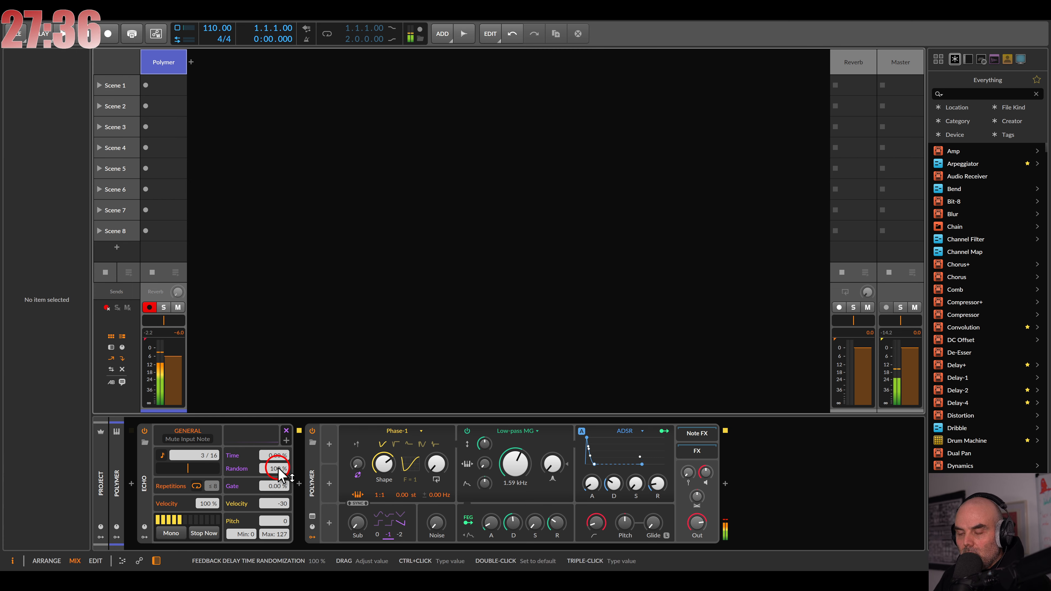
drag(280, 475, 280, 518)
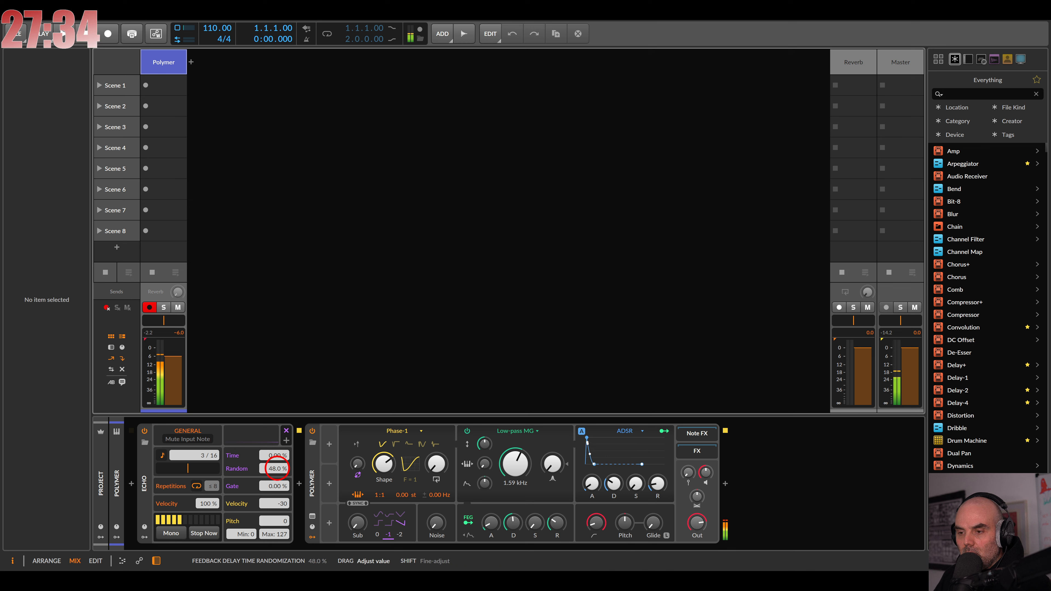
mouse_move(278, 468)
mouse_down()
mouse_move(277, 459)
mouse_move(275, 476)
mouse_up()
click(286, 440)
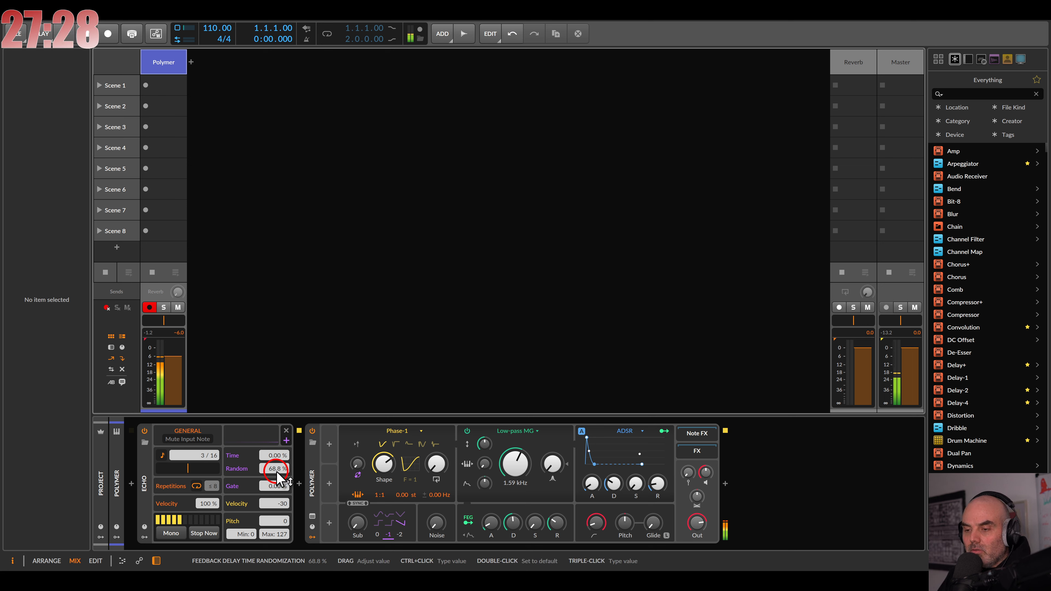
Step: Insert a Quantize note effect between Echo and Polymer and set its interval to 16th note
click(300, 485)
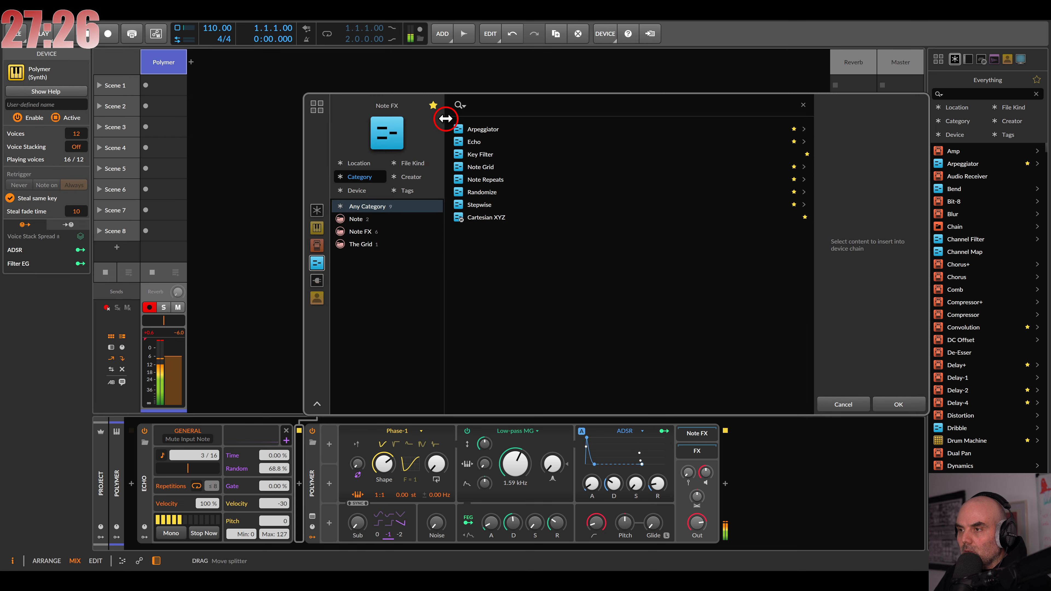
click(433, 106)
scroll(492, 286, down, 5)
double_click(492, 291)
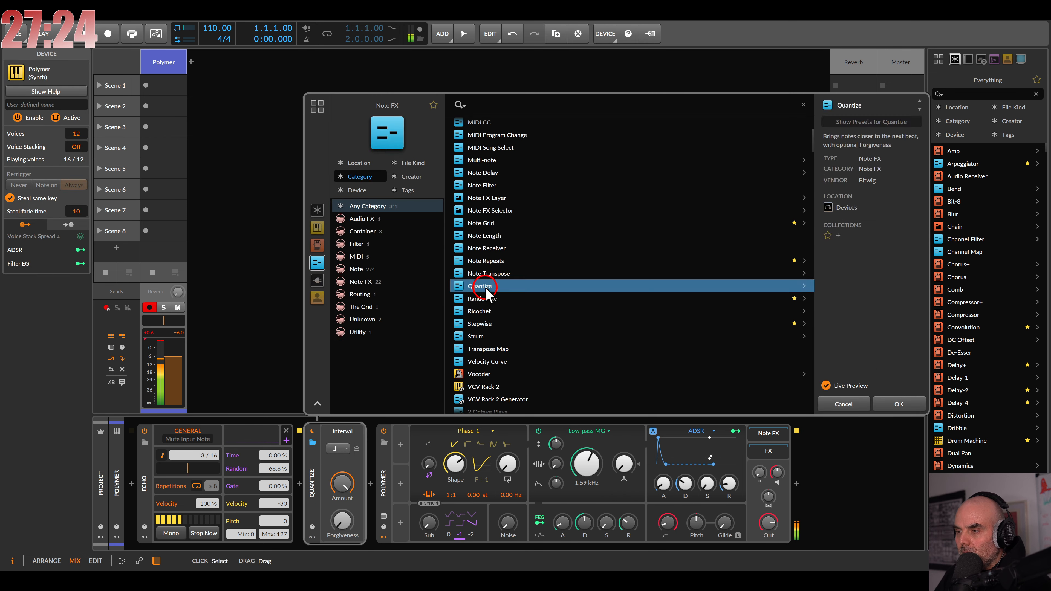
click(339, 448)
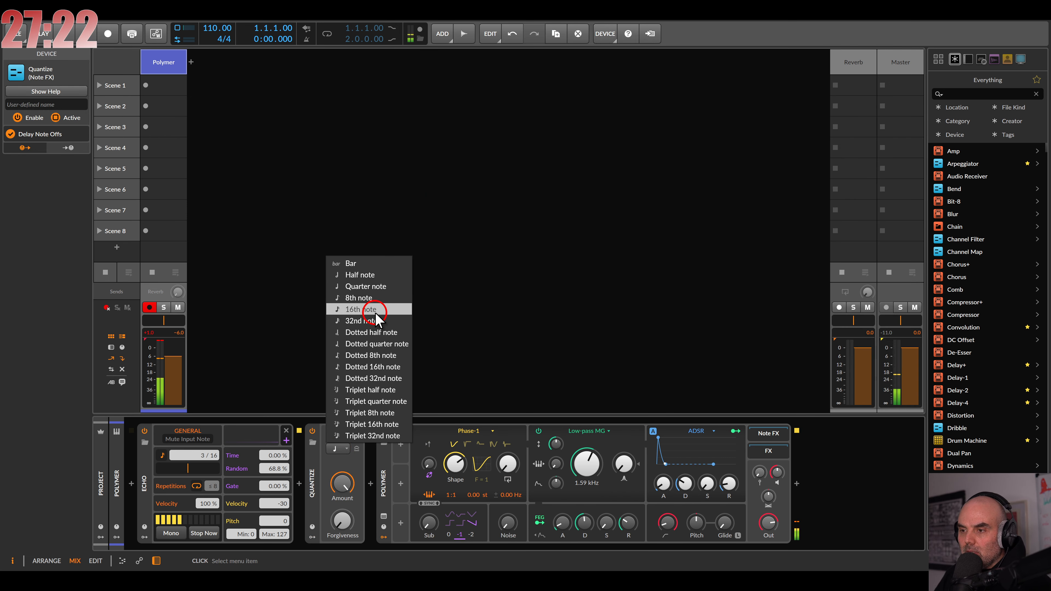
click(375, 310)
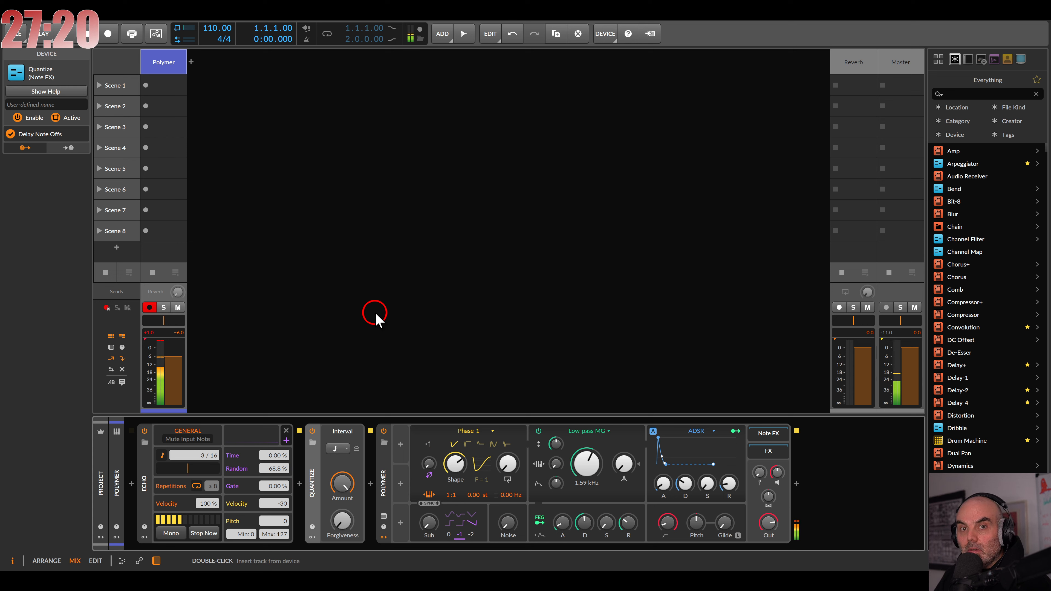
Step: Reset the track's peak level and slightly lengthen Polymer's amp envelope
click(149, 333)
mouse_move(685, 489)
mouse_down()
mouse_move(726, 487)
mouse_move(685, 487)
mouse_up()
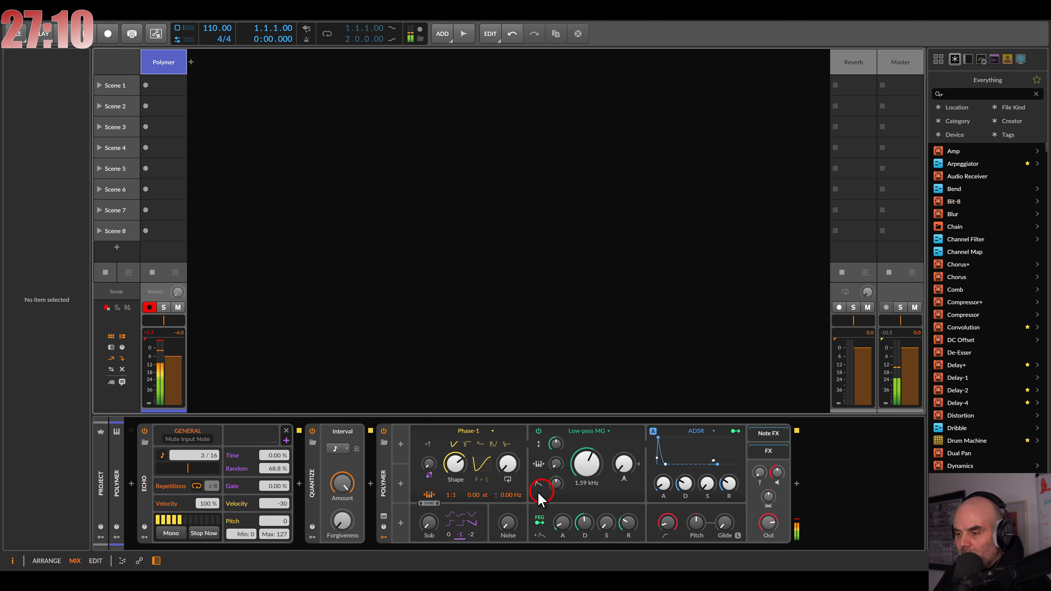
Step: Add a Random modulator to Polymer with its timebase on Hold (rate of zero) and its trigger mode on Note
click(401, 445)
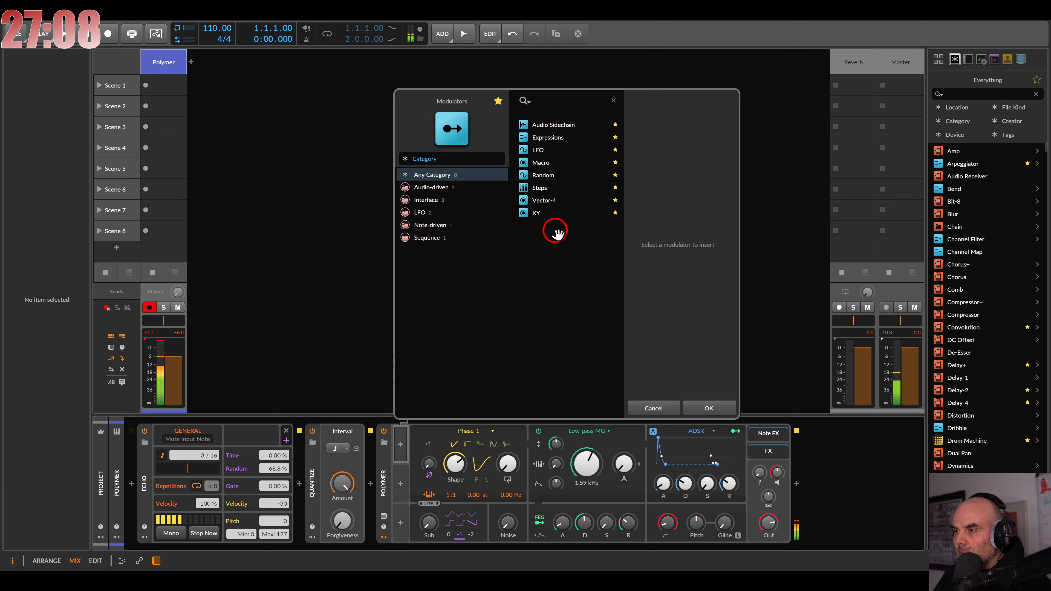
double_click(544, 175)
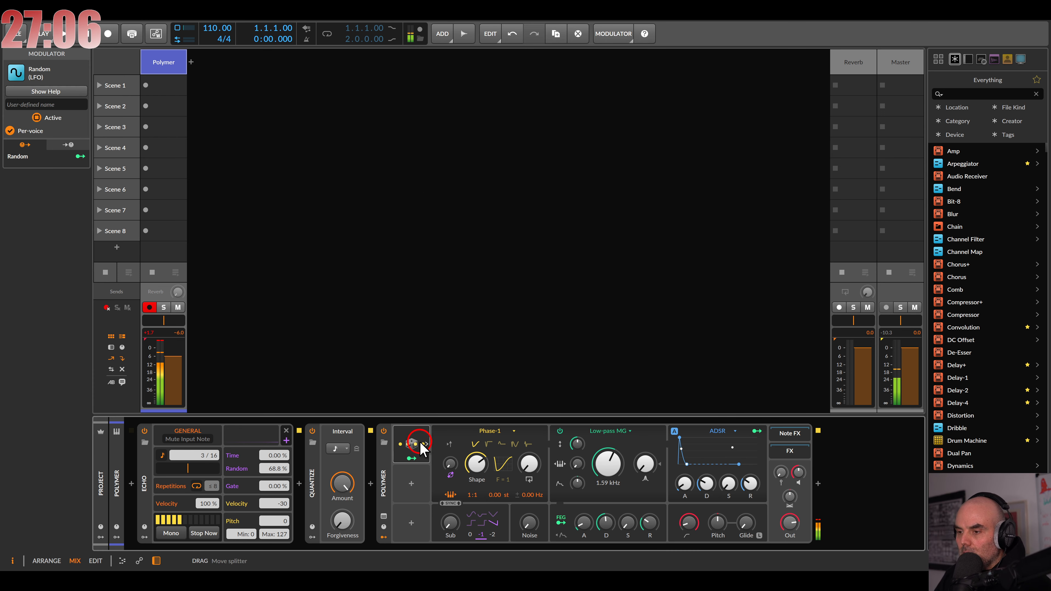
click(494, 446)
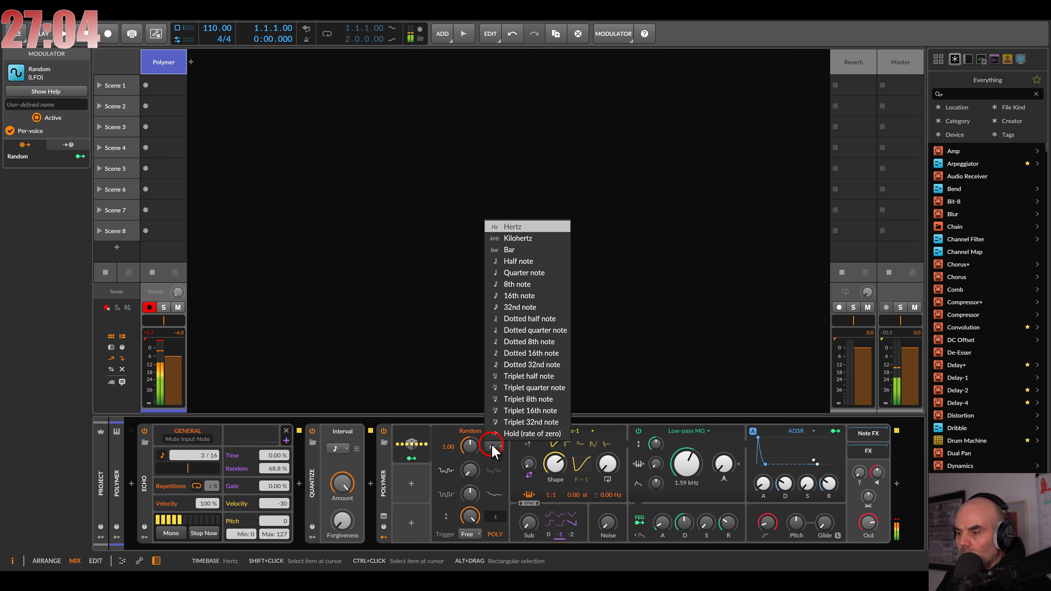
click(498, 436)
click(468, 534)
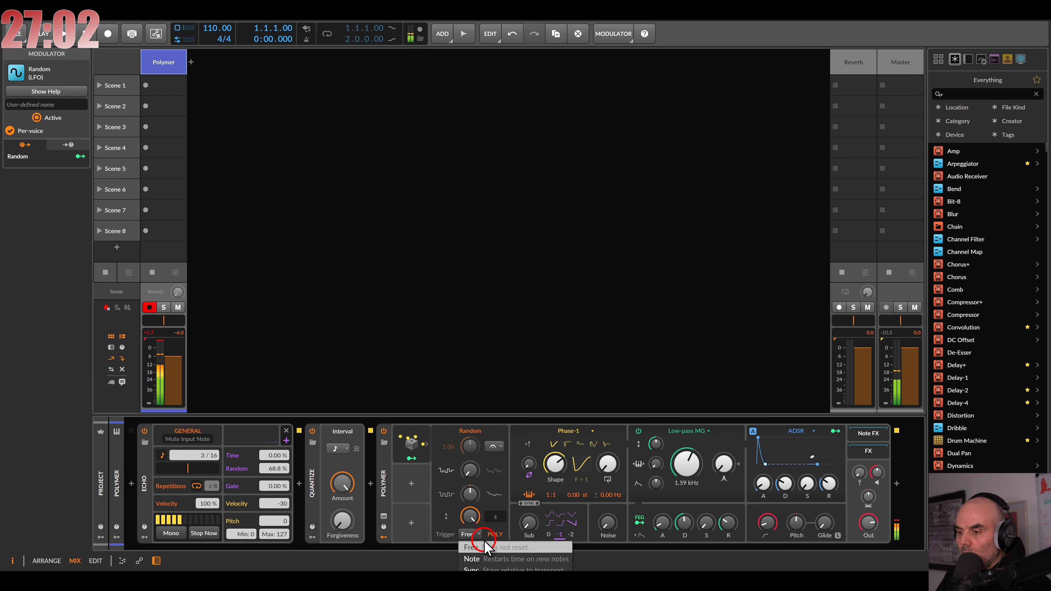
click(473, 559)
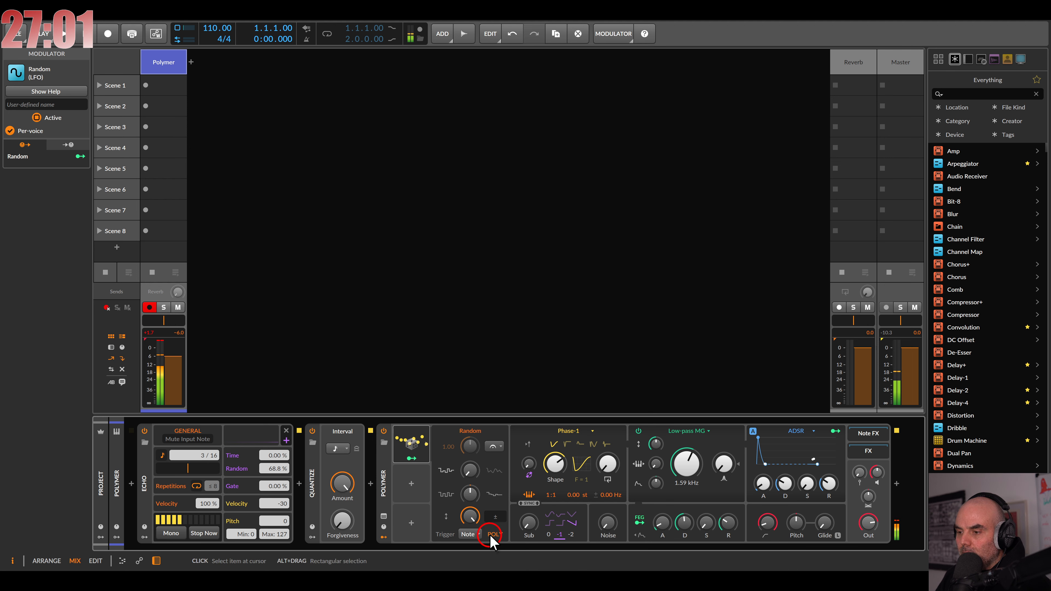
Step: Map the Random modulator to the decay of Polymer's amp envelope with a modulation amount of 0.500
click(416, 458)
drag(788, 485, 791, 492)
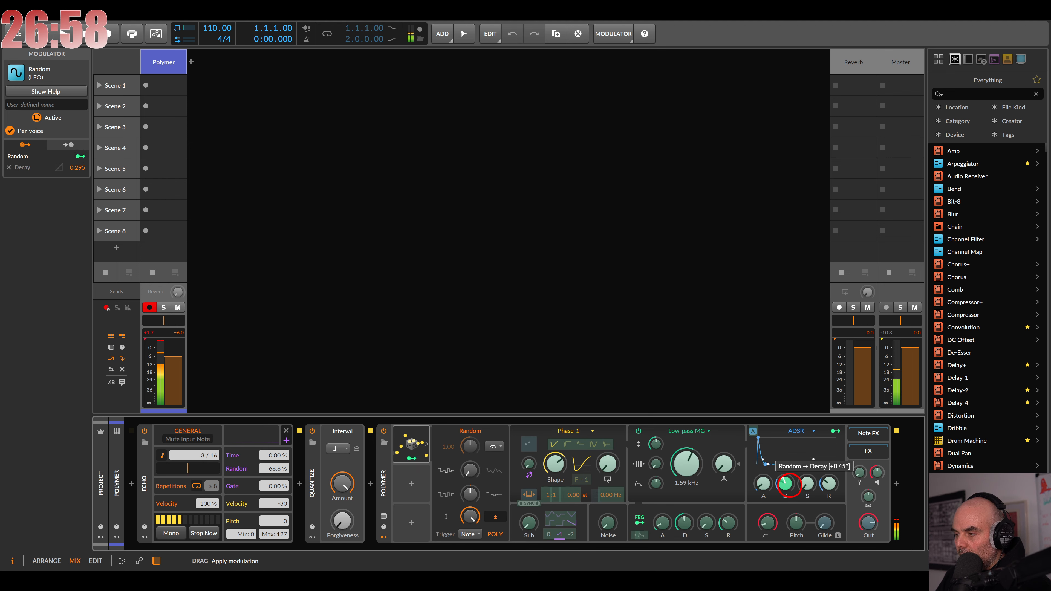
click(413, 458)
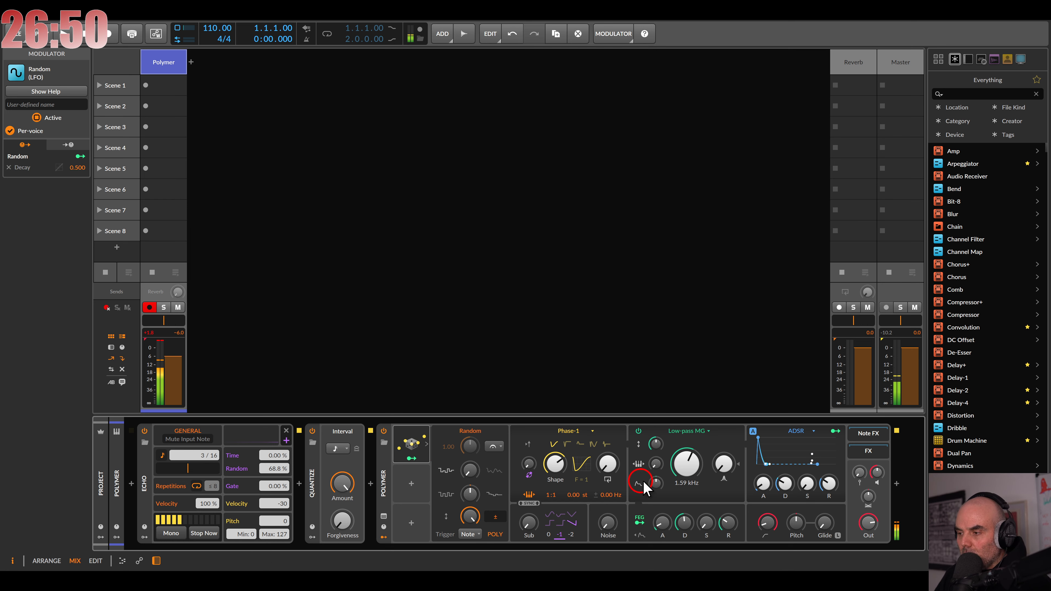
Step: Set Polymer's filter cutoff to 2.68 kHz and Echo's feedback gate time to 21.0 %
mouse_move(686, 464)
mouse_down()
mouse_move(685, 456)
mouse_move(688, 479)
mouse_up()
drag(270, 488, 270, 487)
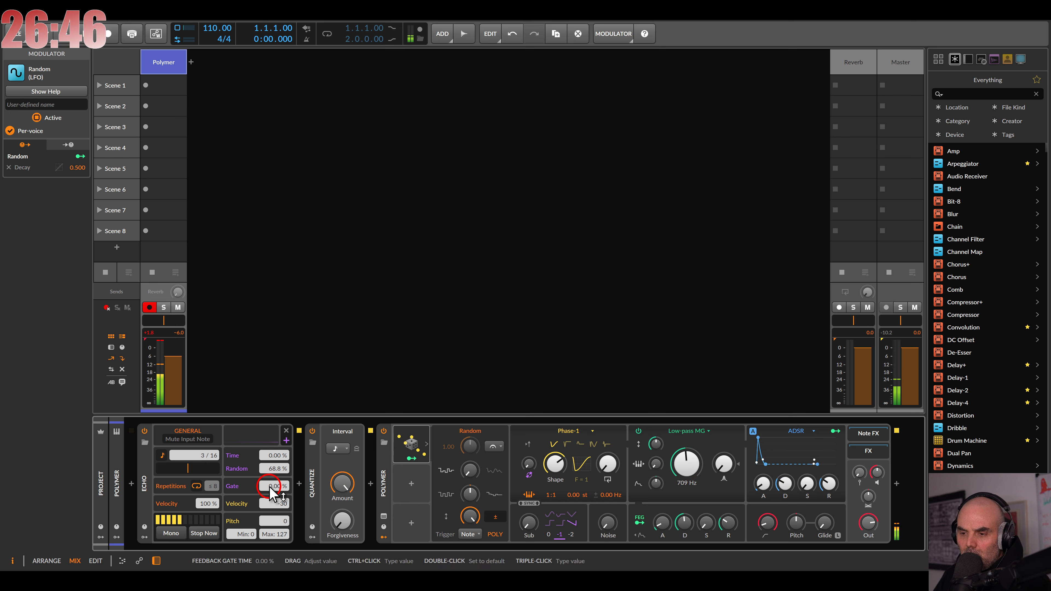
drag(684, 482, 686, 456)
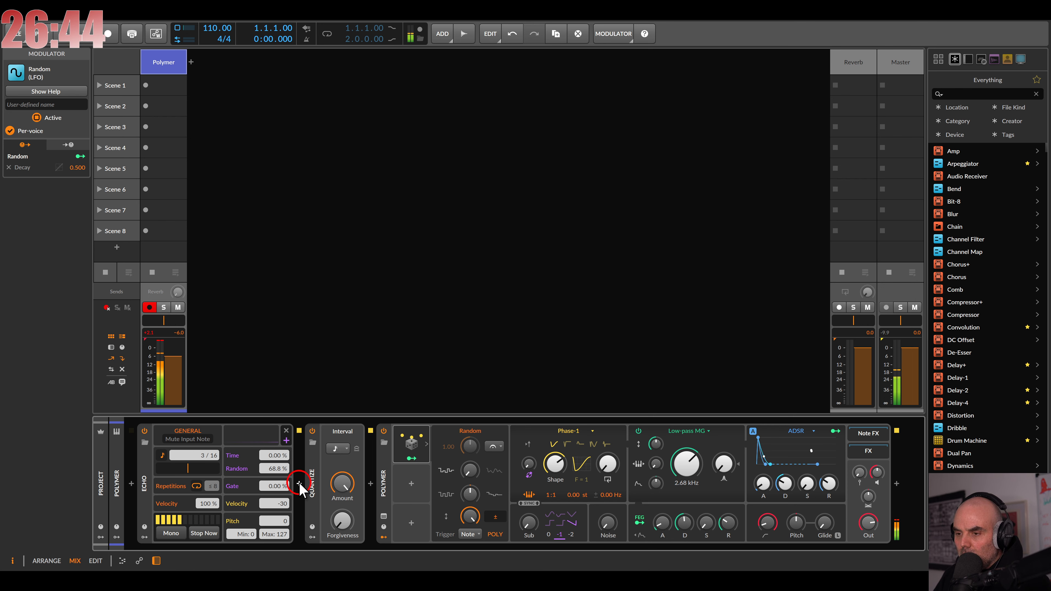
drag(280, 489, 280, 483)
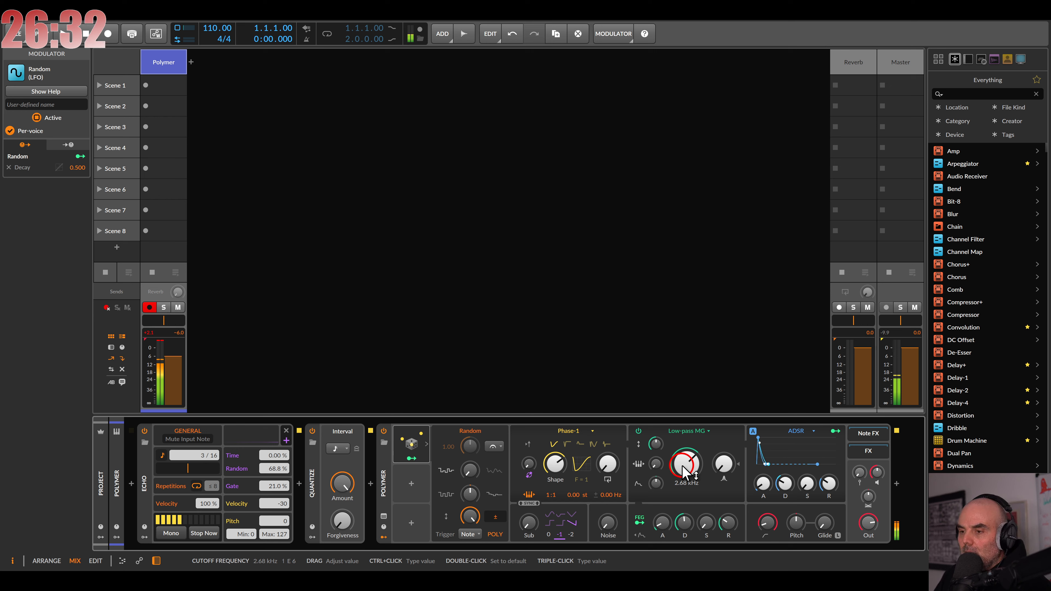
Step: Disarm the Polymer track and add a second instrument track armed for recording
click(150, 307)
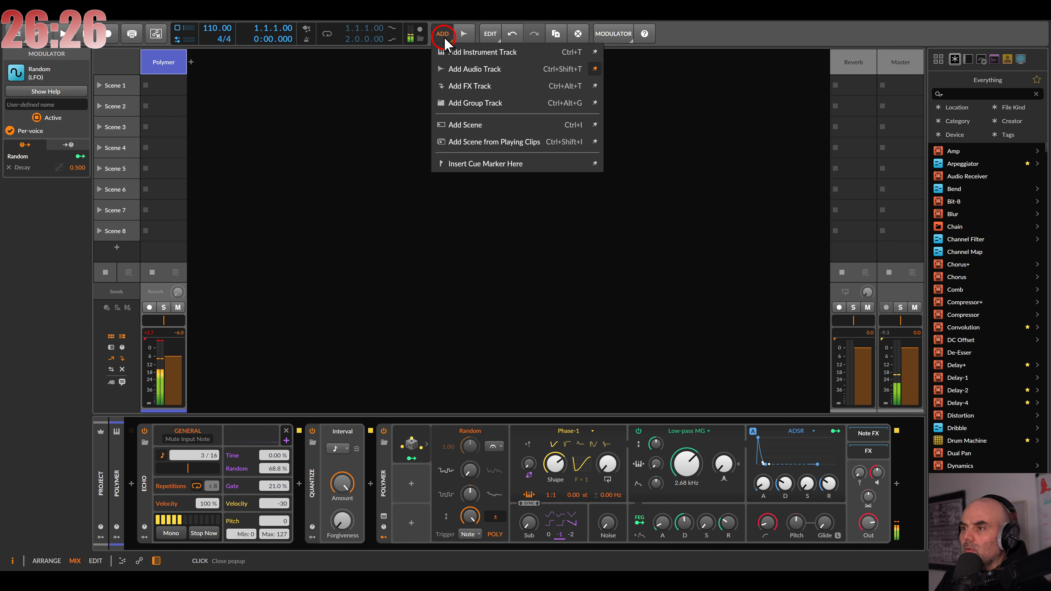
click(476, 52)
click(211, 62)
click(196, 307)
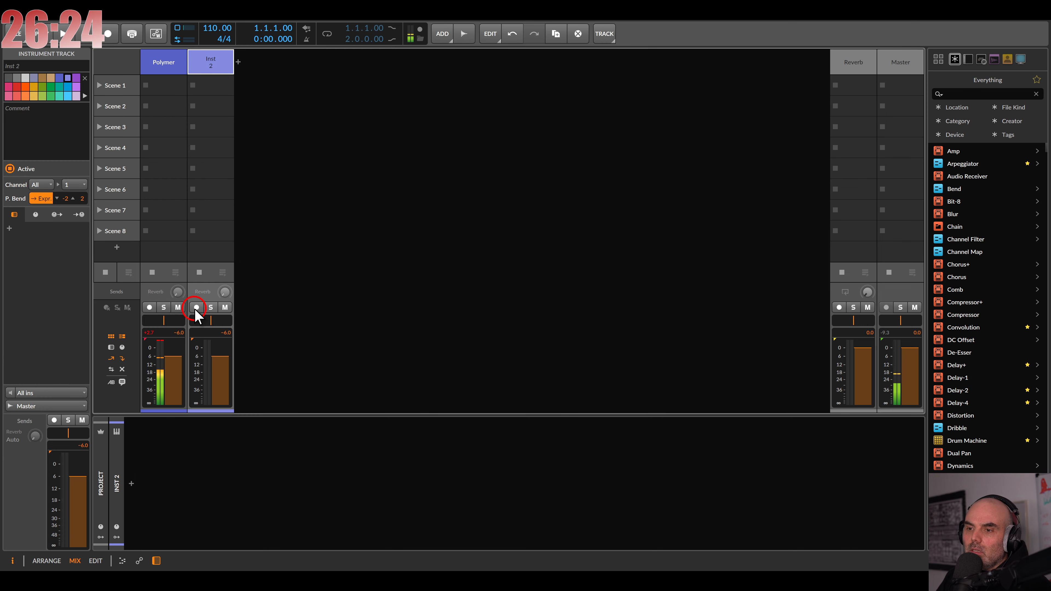
Step: Route the new instrument track's note input from the Quantize device on the Polymer track
click(44, 393)
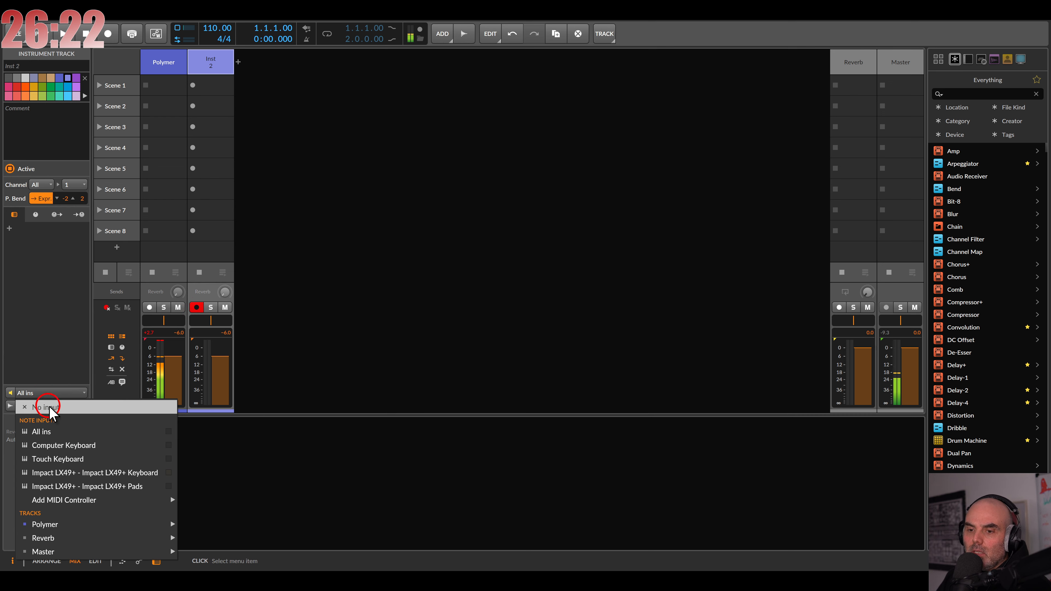
mouse_move(155, 525)
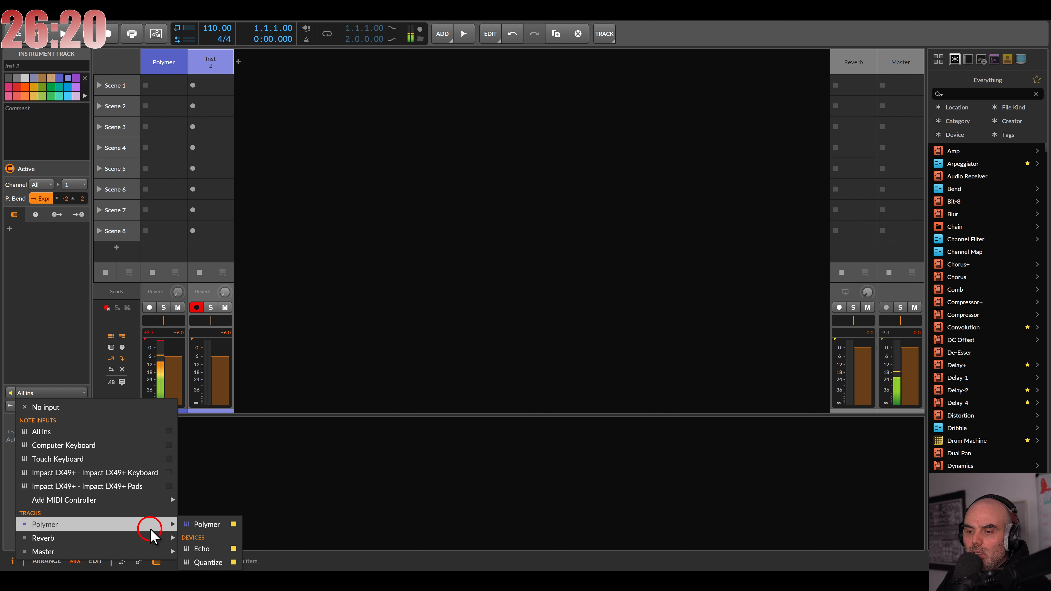
click(208, 562)
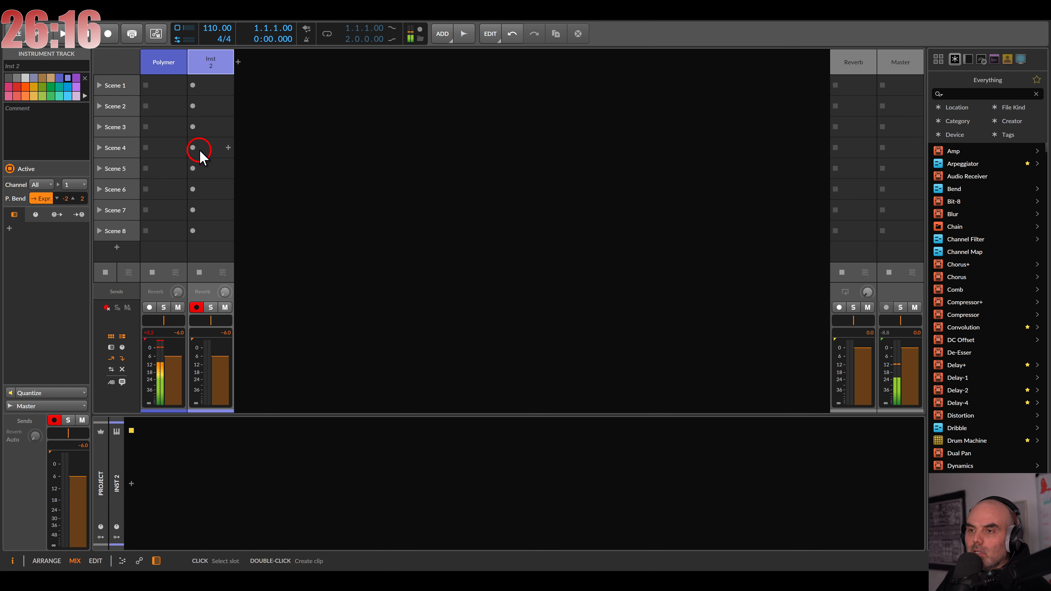
Step: Record the quantized notes into the Scene 1 slot of Inst 2, stop the transport and disarm the track
click(193, 85)
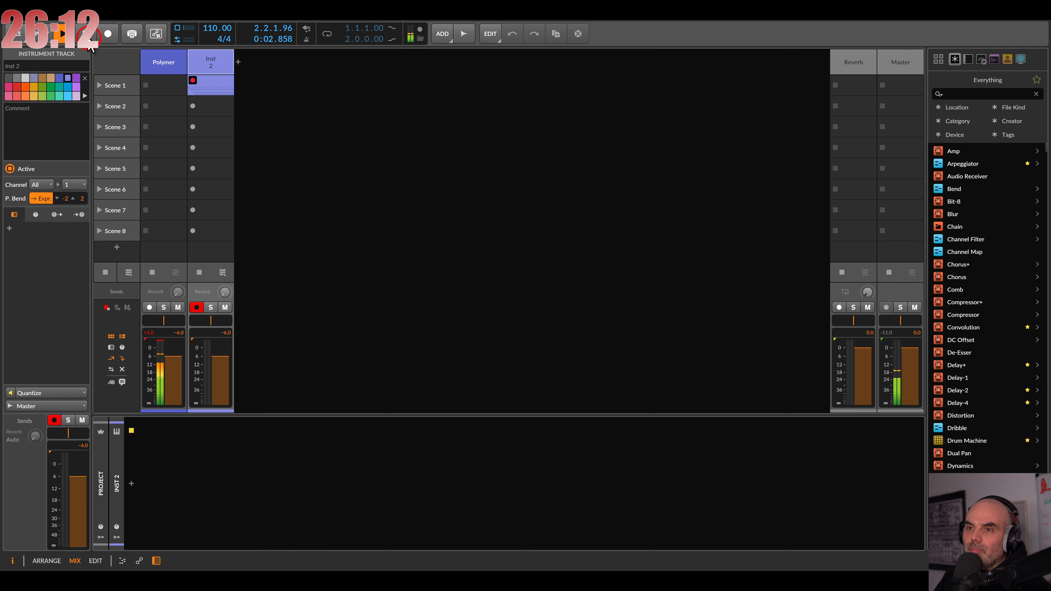
click(85, 33)
click(196, 307)
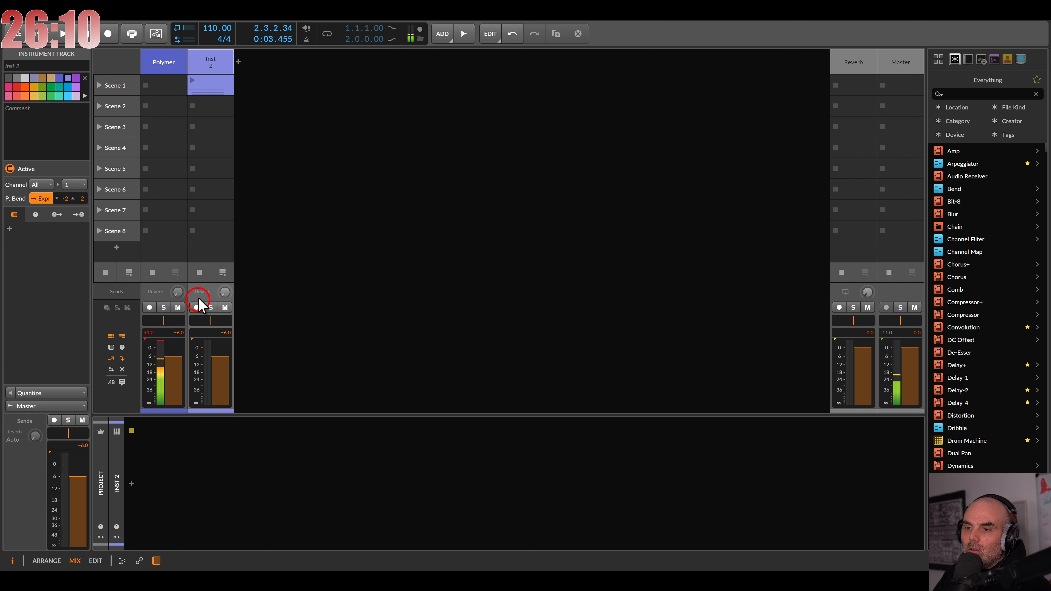
Step: Deactivate the Echo and Quantize devices on the Polymer track
click(173, 75)
click(144, 431)
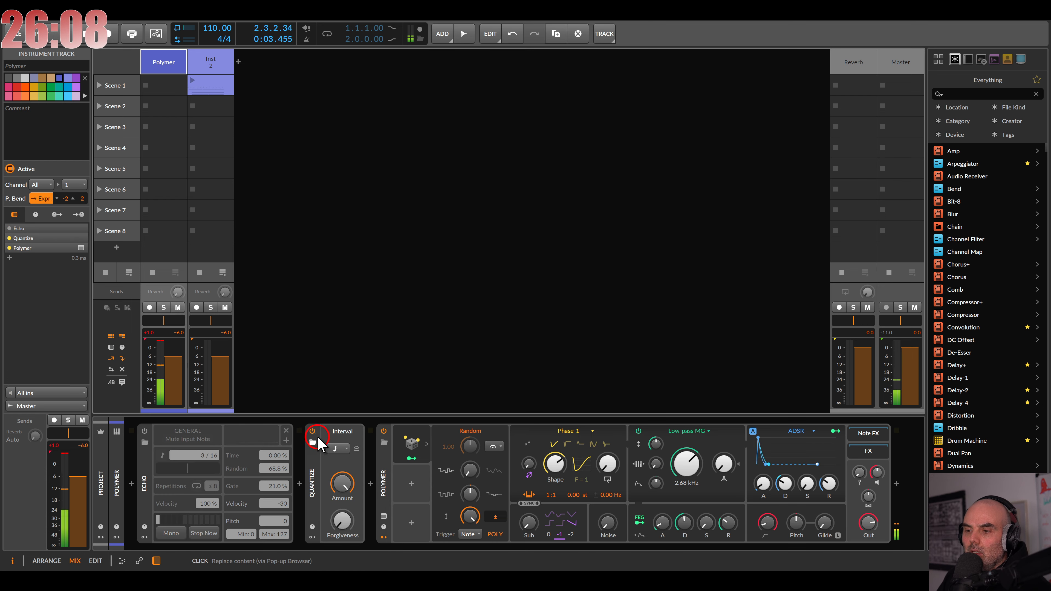
click(312, 431)
Step: Move the recorded clip to Scene 1 of the Polymer track and delete the Inst 2 track
drag(199, 82, 163, 82)
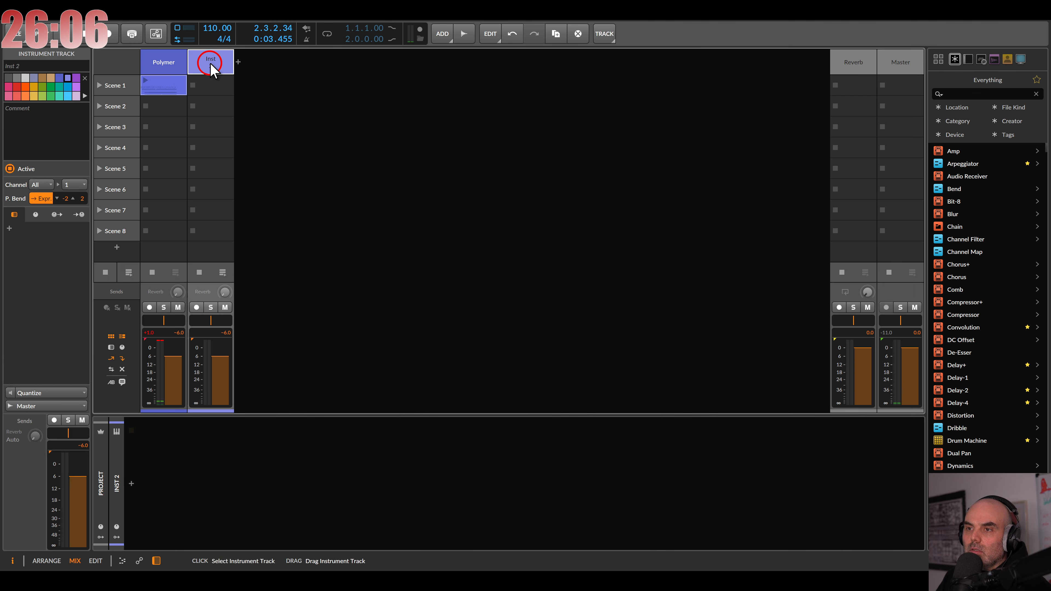
click(211, 63)
key(Delete)
Step: Shorten the recorded clip's loop to exactly one bar in an enlarged note editor and launch the clip
double_click(155, 85)
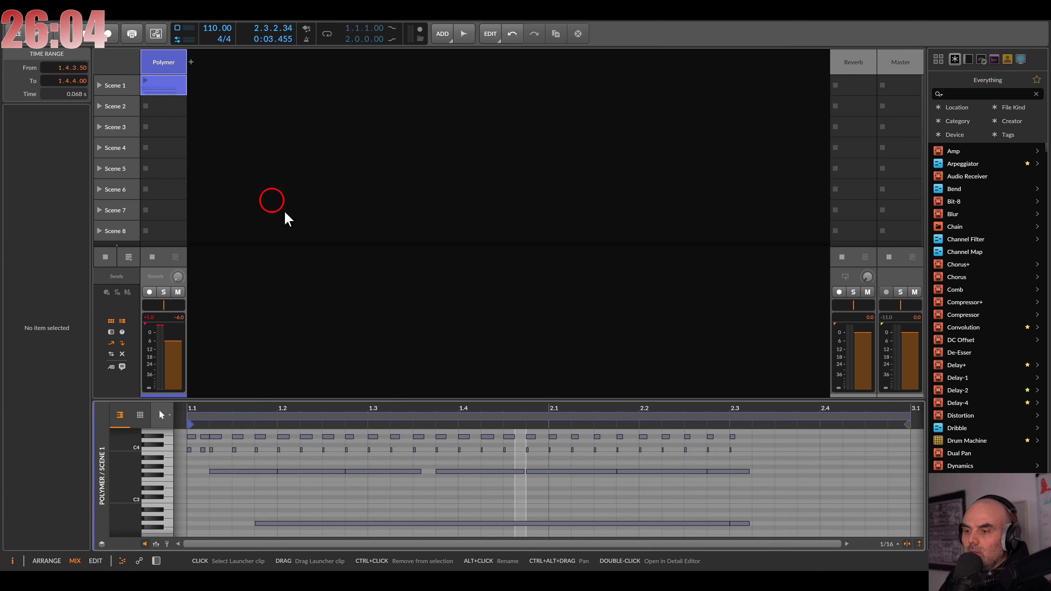
drag(442, 397, 490, 215)
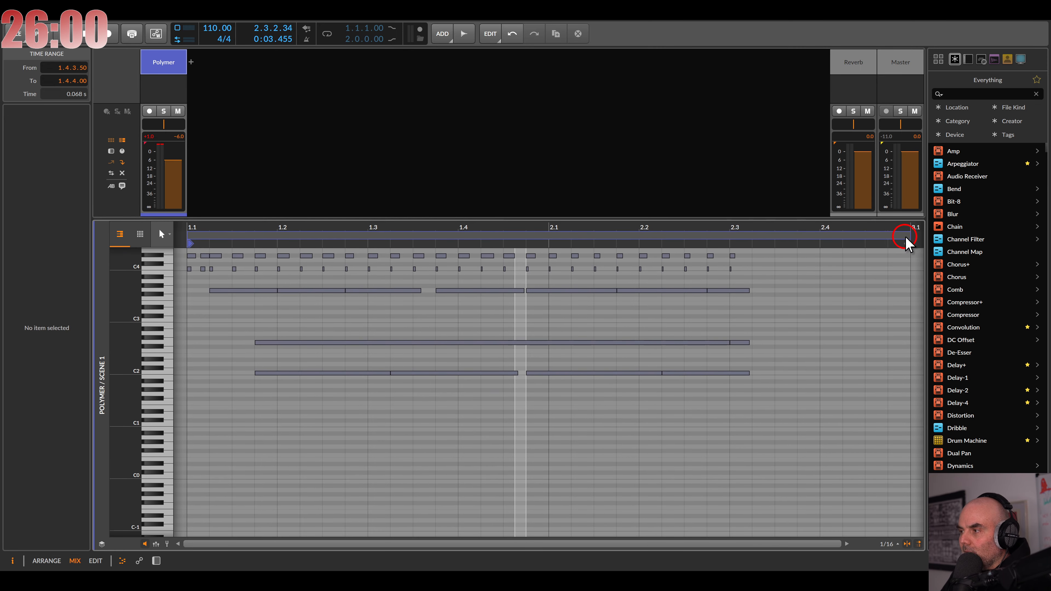
drag(907, 237, 686, 248)
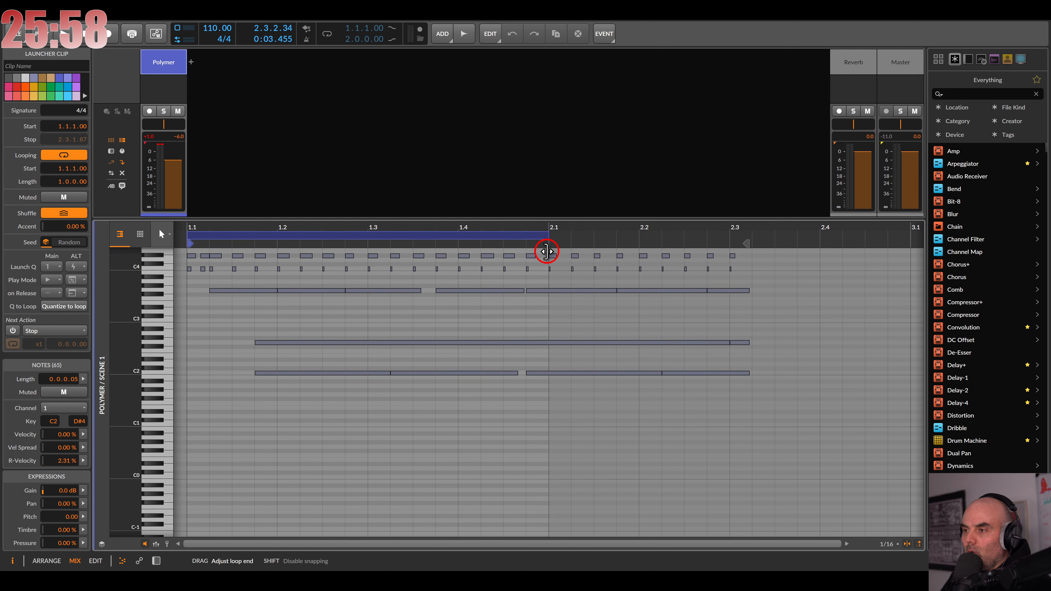
drag(547, 251, 547, 251)
drag(258, 220, 248, 267)
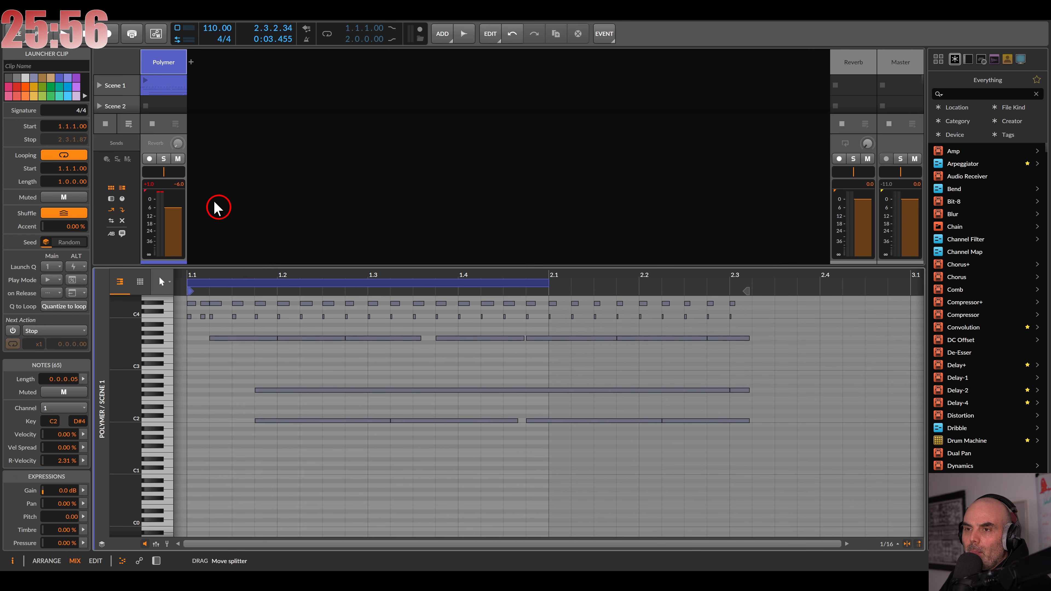
click(146, 80)
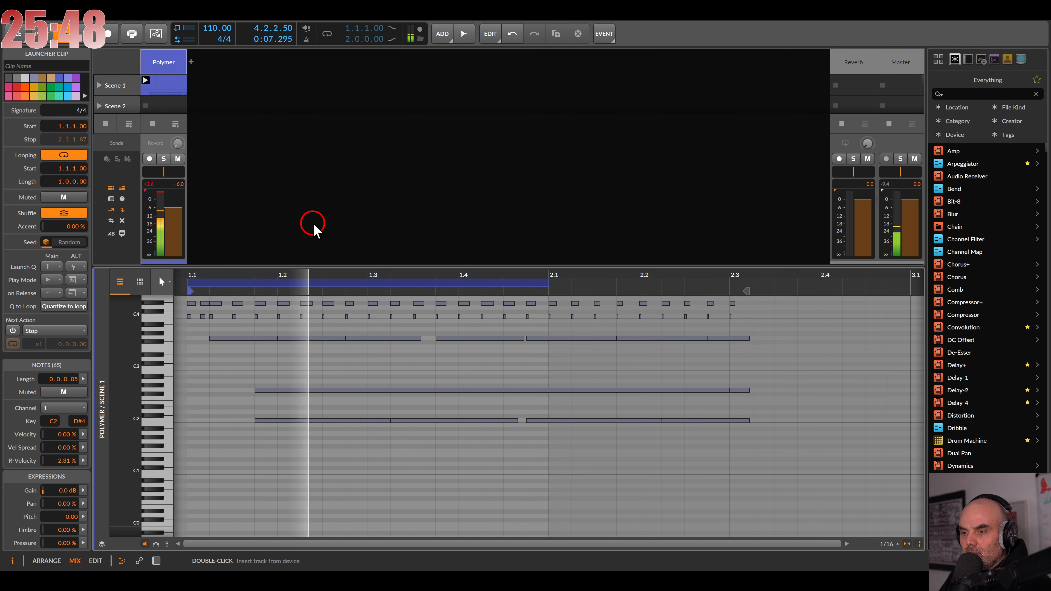
Step: In Polymer, set Random's amount to 37.3 %, the filter cutoff to 562 Hz and the oscillator's stereo detune to ±1.06 Hz
double_click(179, 71)
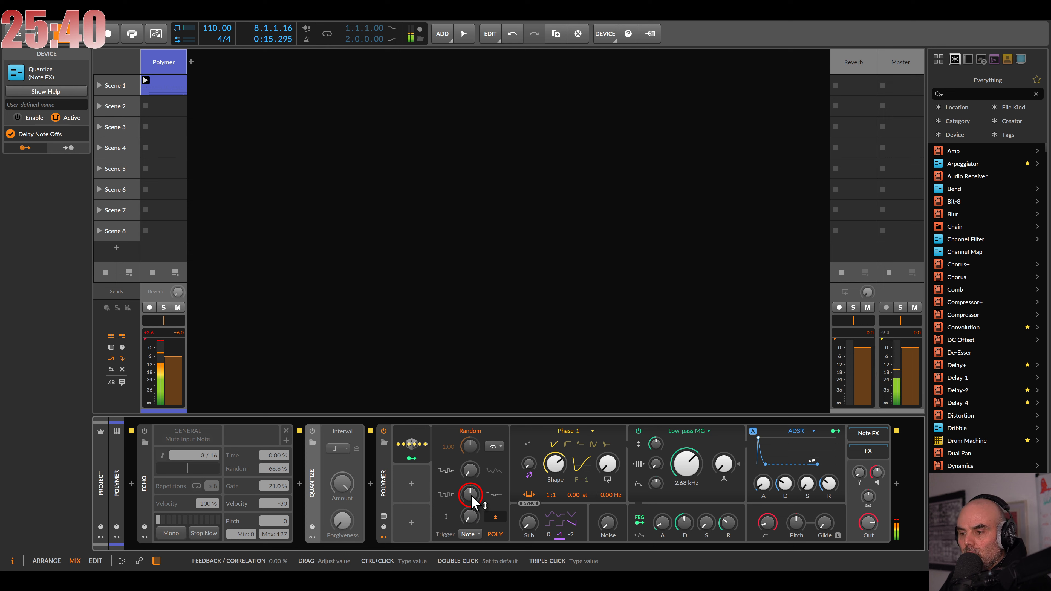
drag(471, 518, 471, 518)
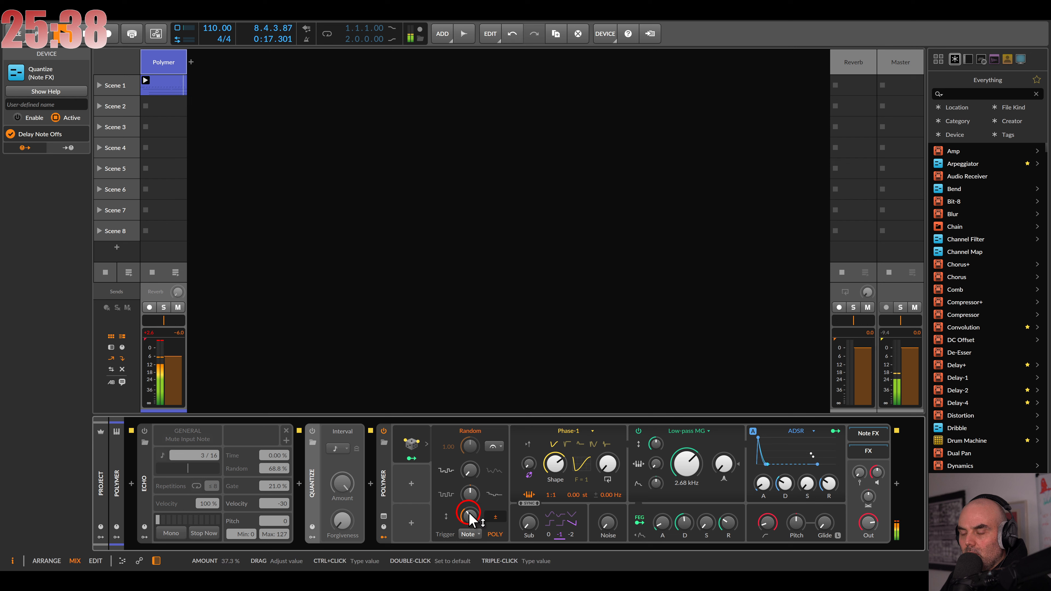
drag(686, 460, 657, 462)
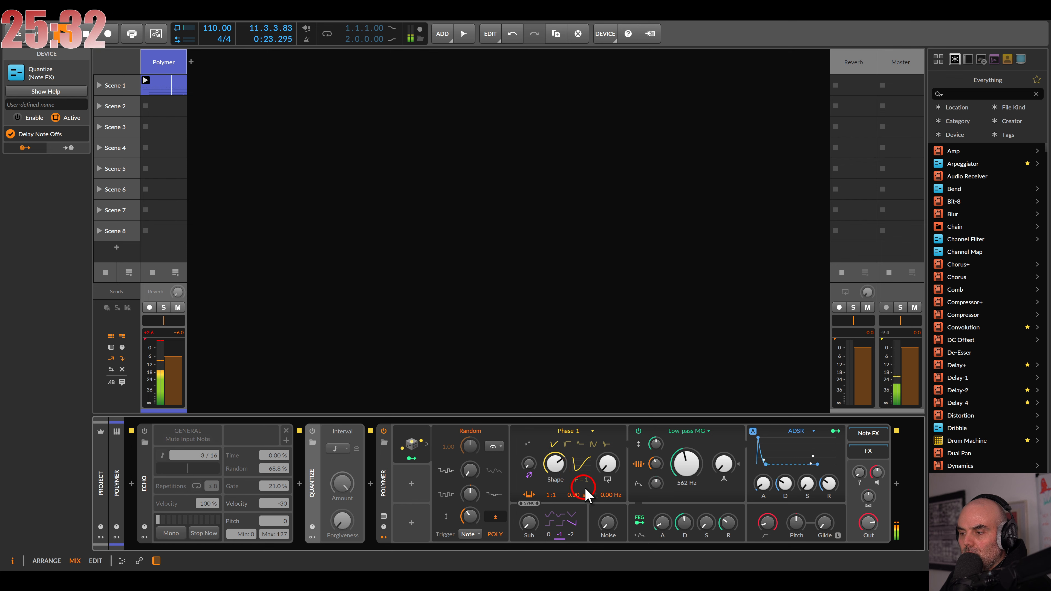
drag(606, 497, 606, 497)
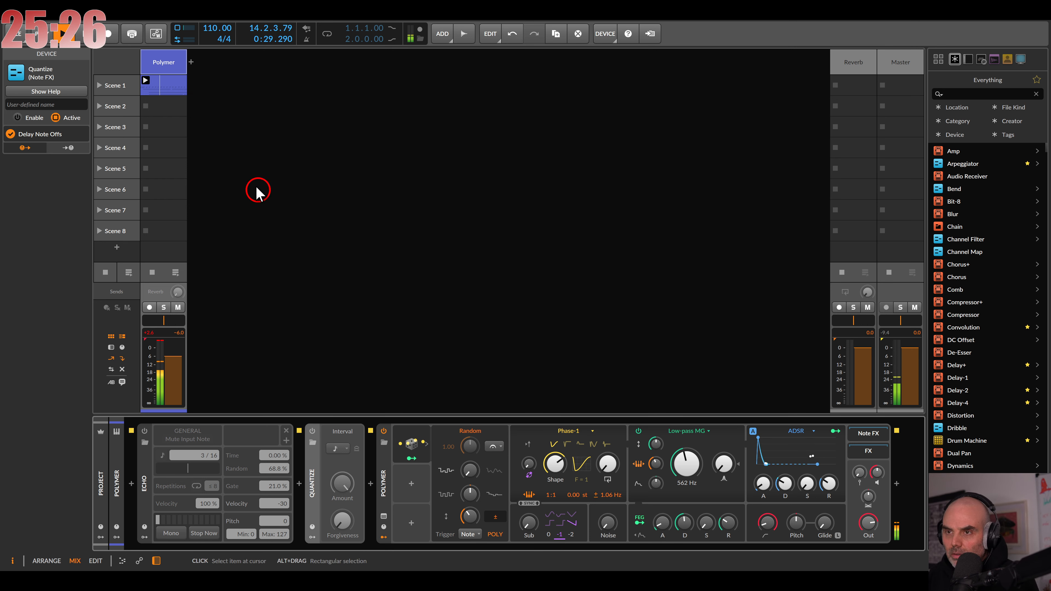
Step: Transpose the clip's four C2 notes down one octave to C1
double_click(178, 83)
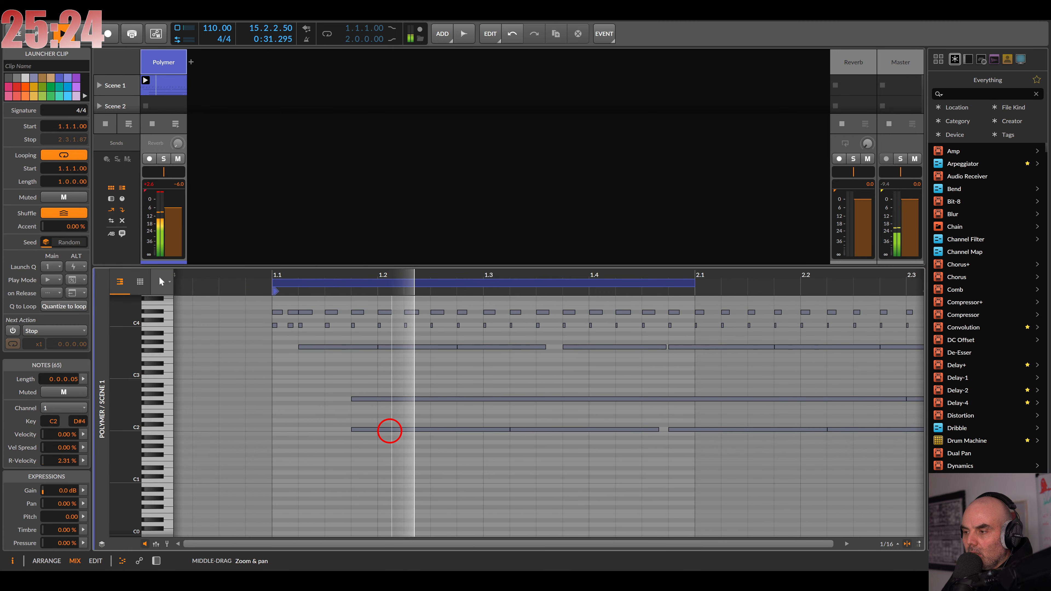
drag(375, 416, 696, 479)
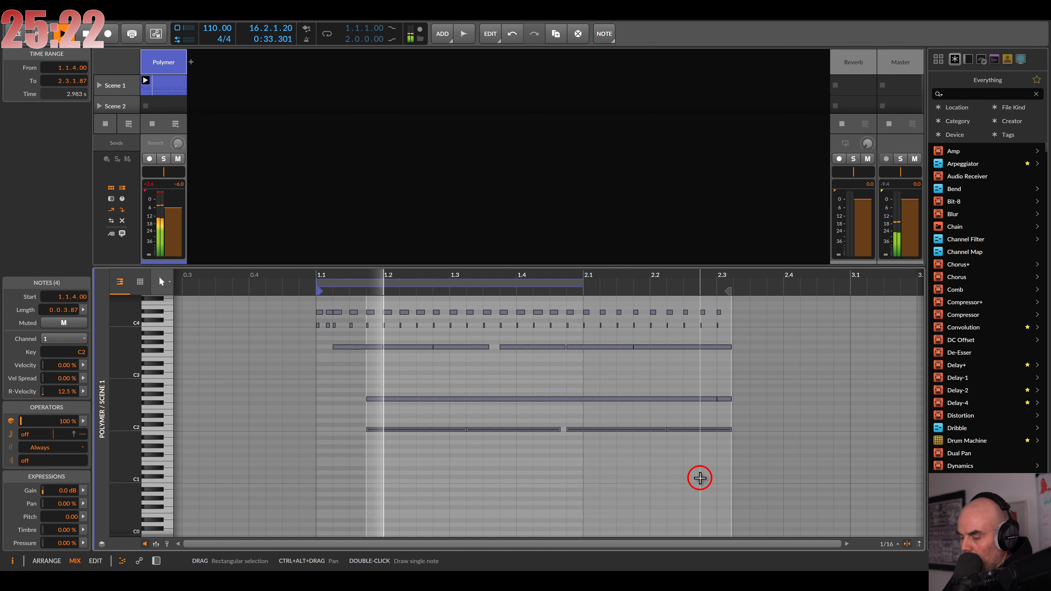
key(shift+Down)
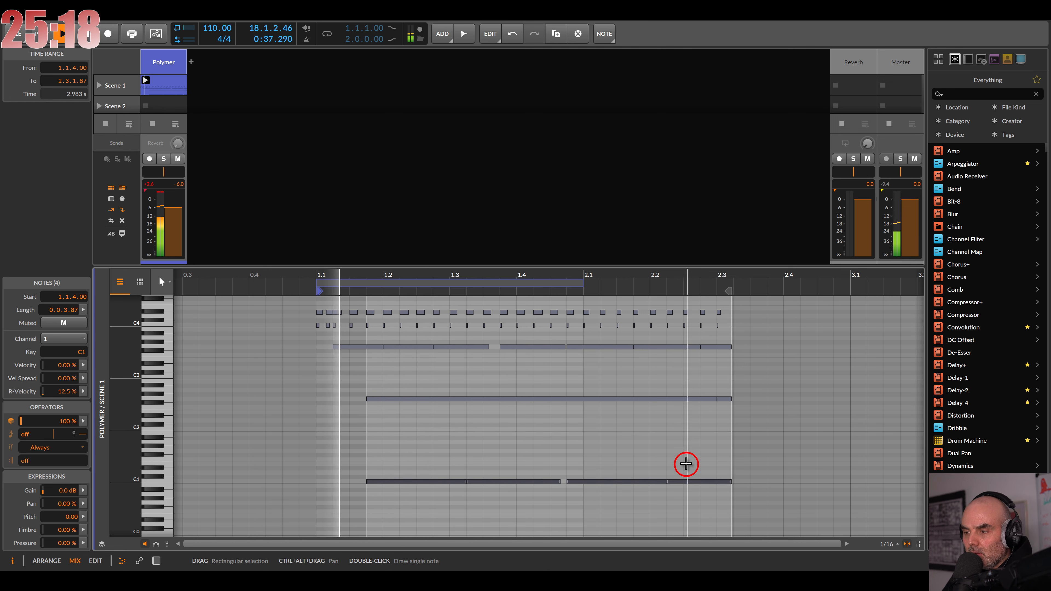
Step: Set the low-pass filter's key tracking to 100 % and its cutoff to 330 Hz
double_click(168, 69)
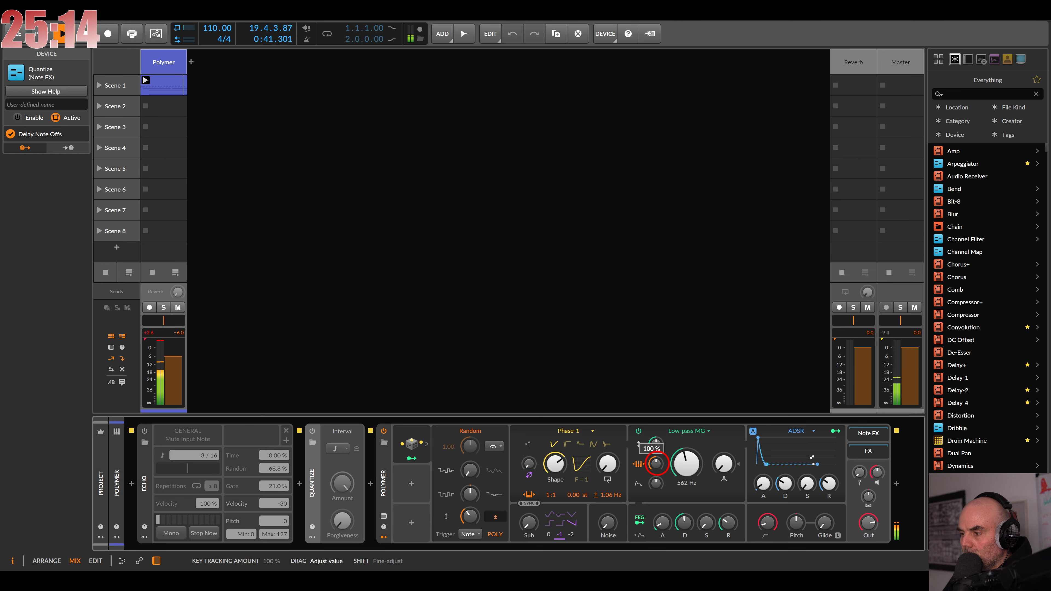
drag(671, 460, 672, 463)
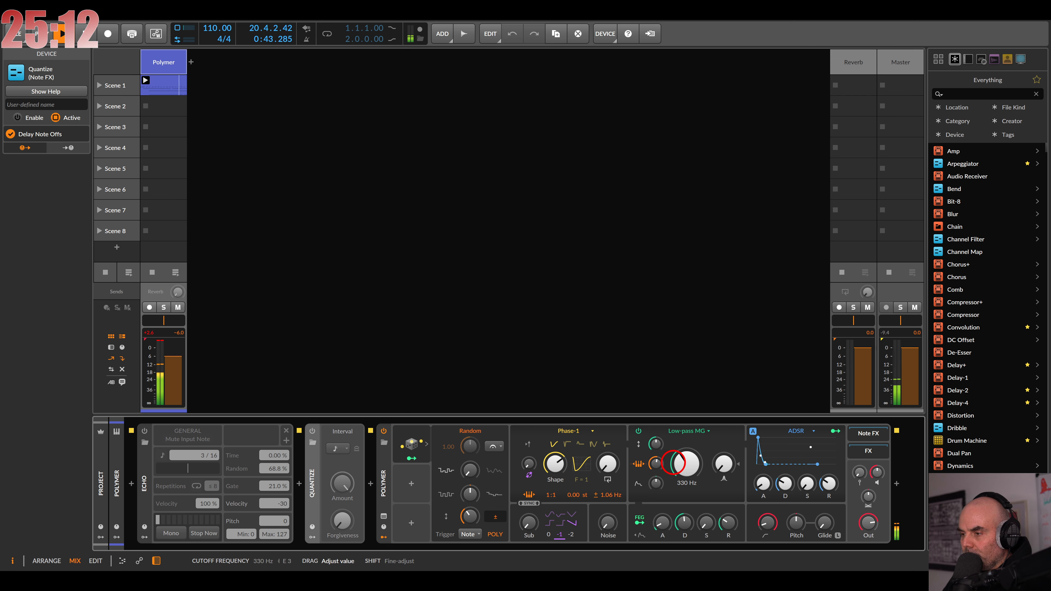
Step: Try the PW algorithm on the Phase-1 oscillator and lower its shape to 0.00 %
click(567, 445)
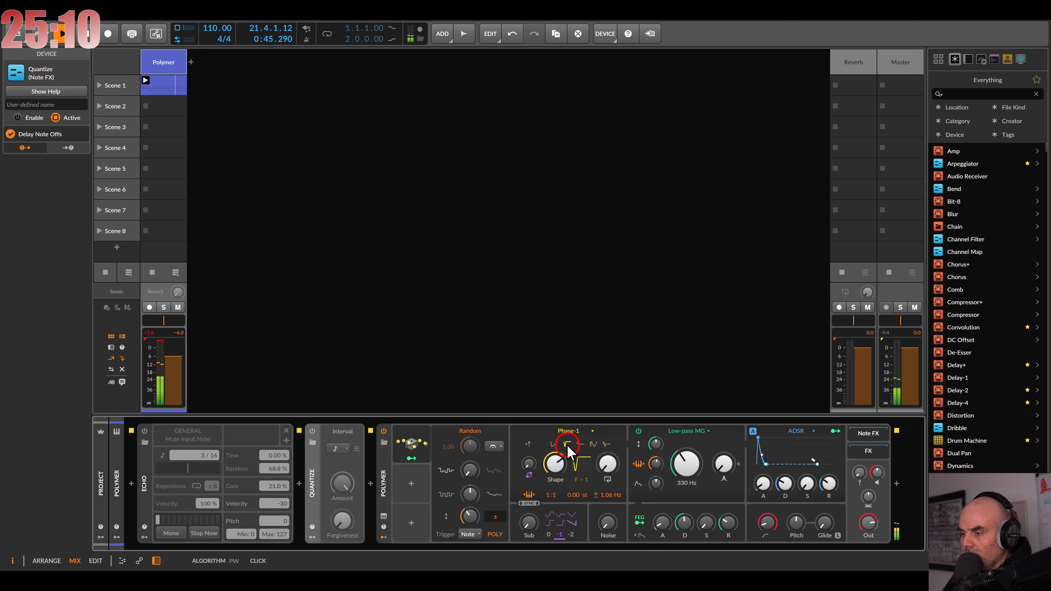
drag(553, 447, 553, 434)
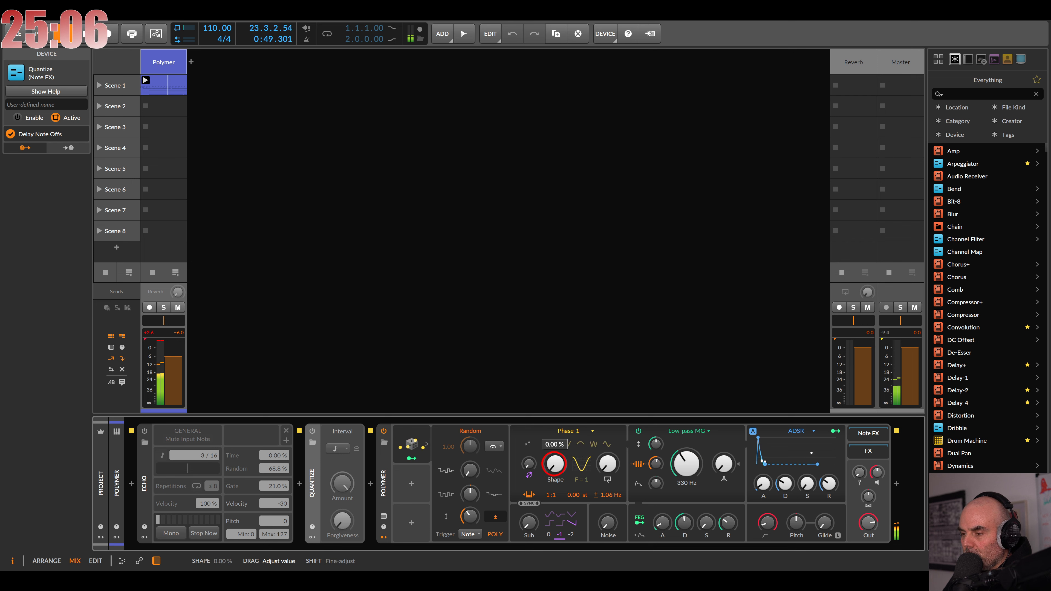
click(272, 153)
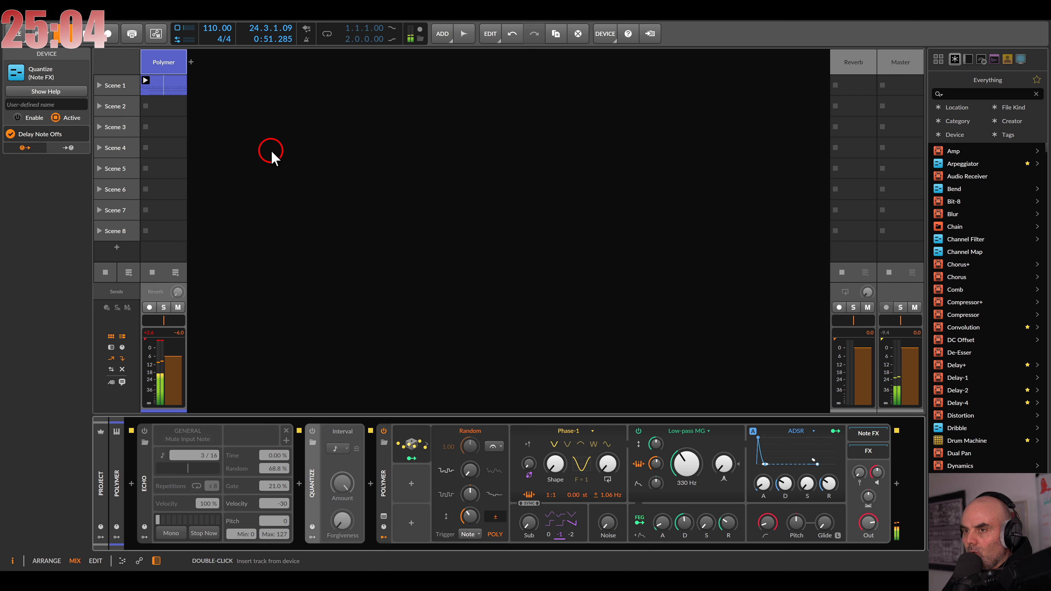
click(446, 354)
Step: Mix in Polymer's sub oscillator at about 33 % and add a little noise
click(530, 522)
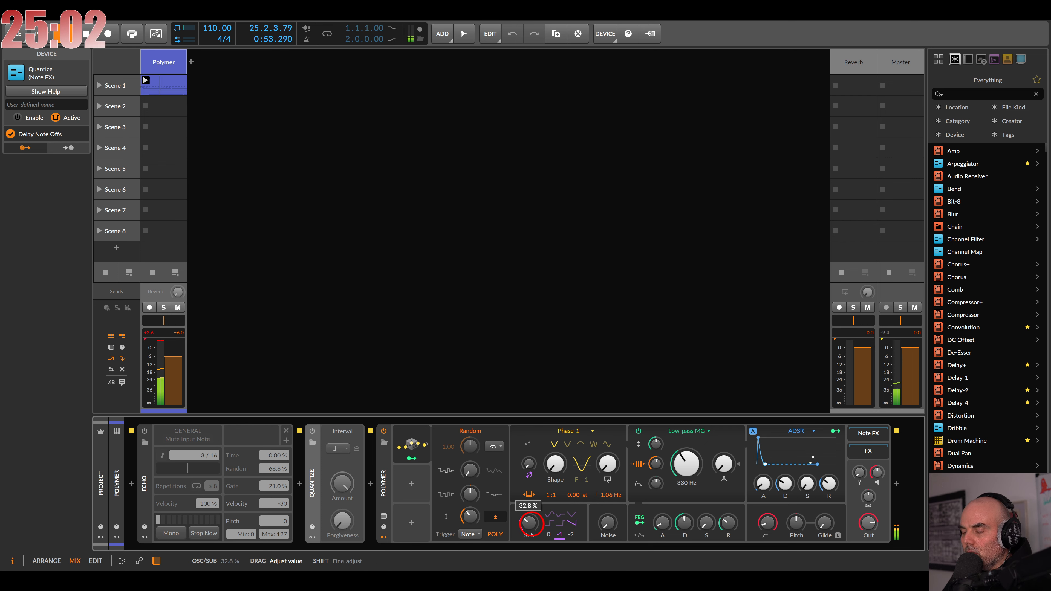
drag(607, 523, 607, 528)
Step: Lower the filter cutoff to 188 Hz and set the Random modulator's amount to 43.0 %
click(680, 472)
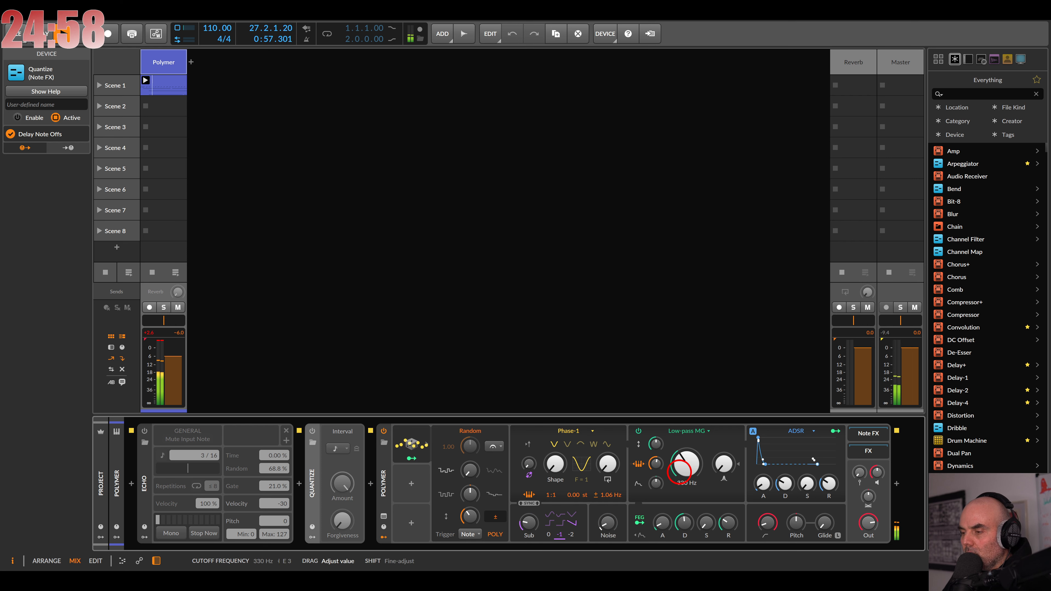
drag(682, 471, 679, 471)
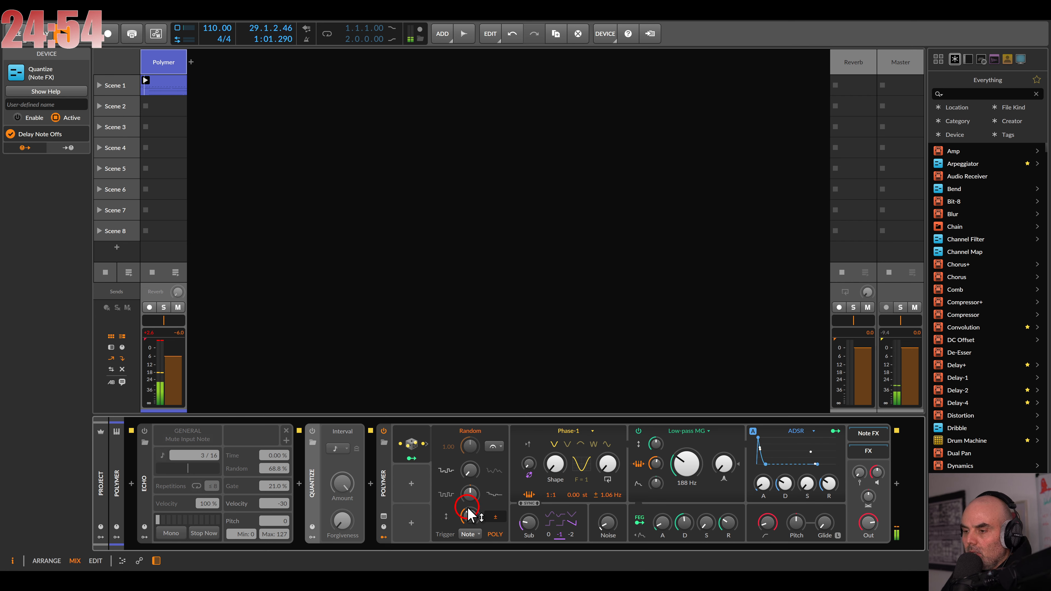
drag(470, 521, 469, 517)
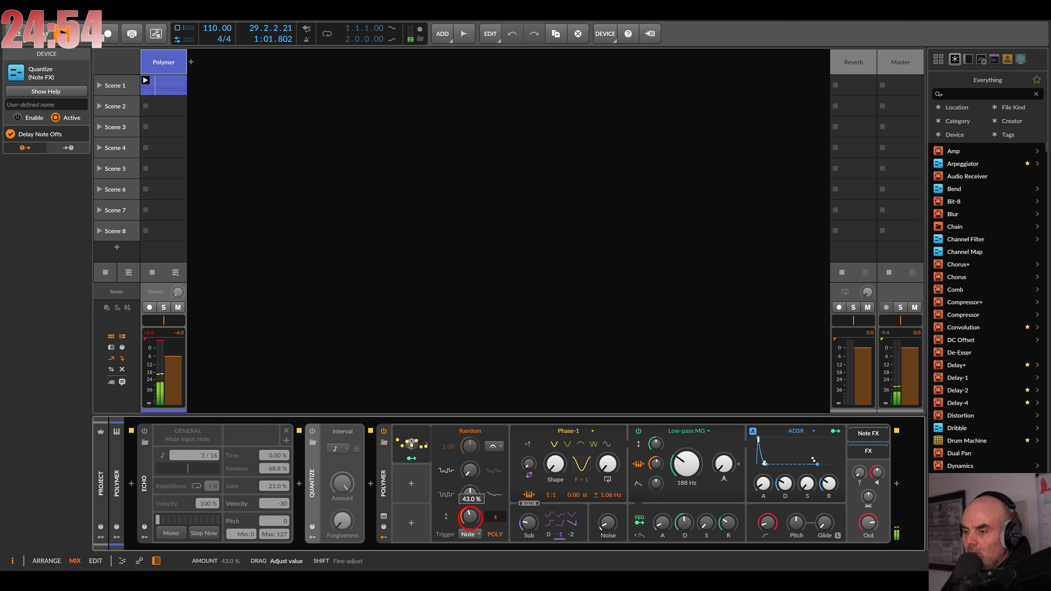
Step: Insert a Delay-2 into Polymer's FX chain, set its left delay time to 3 and adjust its feedback-section knob
click(869, 451)
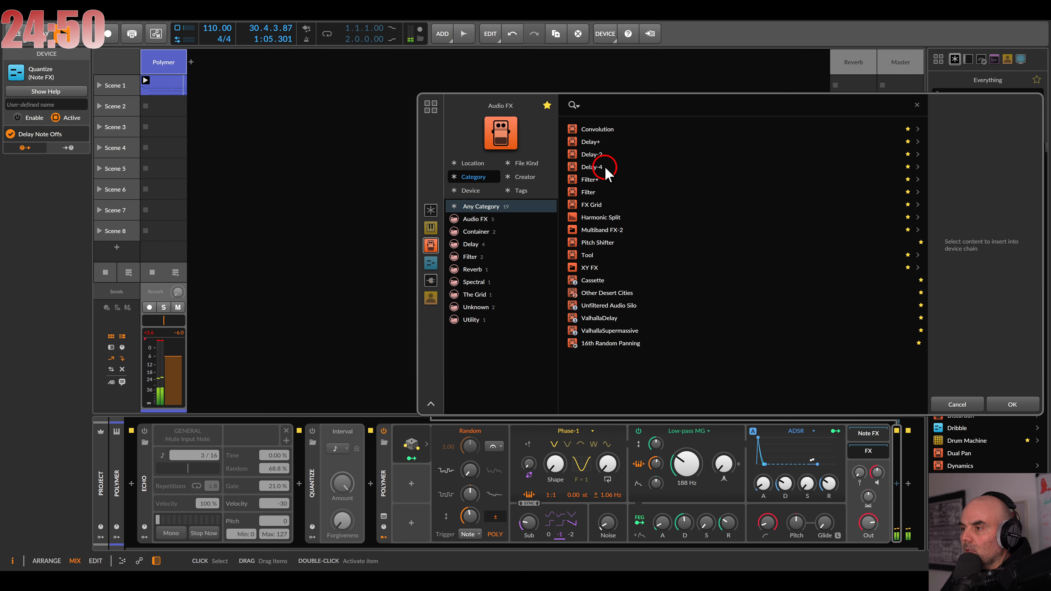
double_click(599, 157)
click(753, 470)
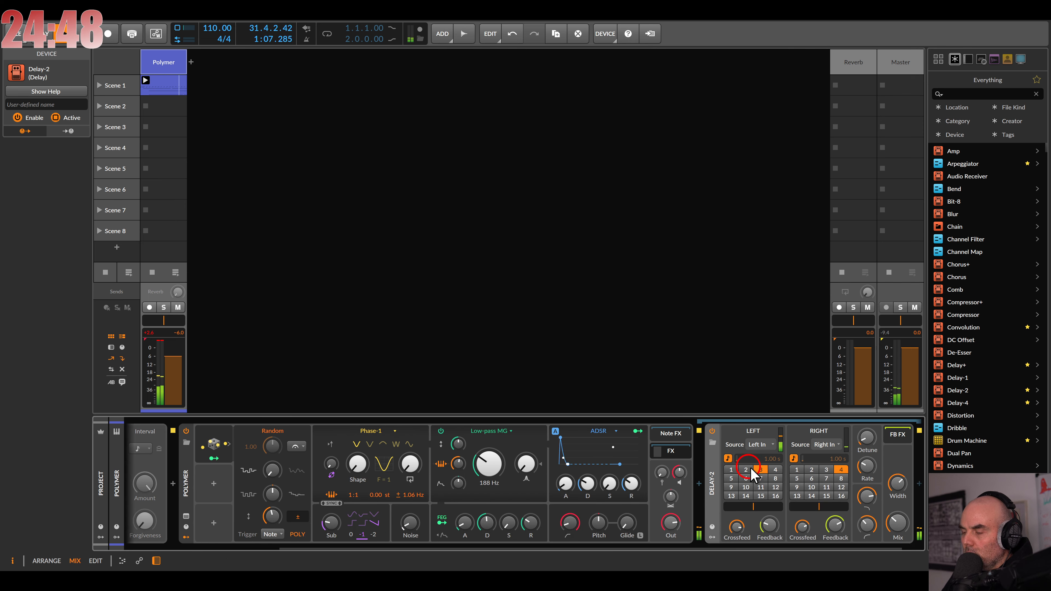
drag(869, 501, 867, 492)
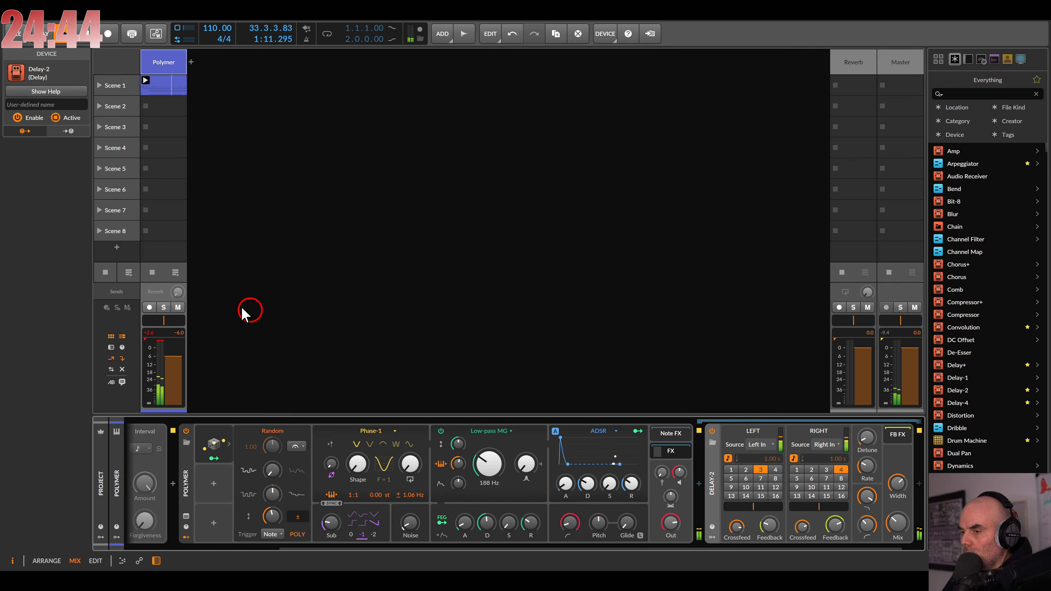
Step: Raise the Polymer track's Reverb send to about -12.5 dB and Polymer's filter cutoff to 307 Hz
drag(177, 293, 179, 294)
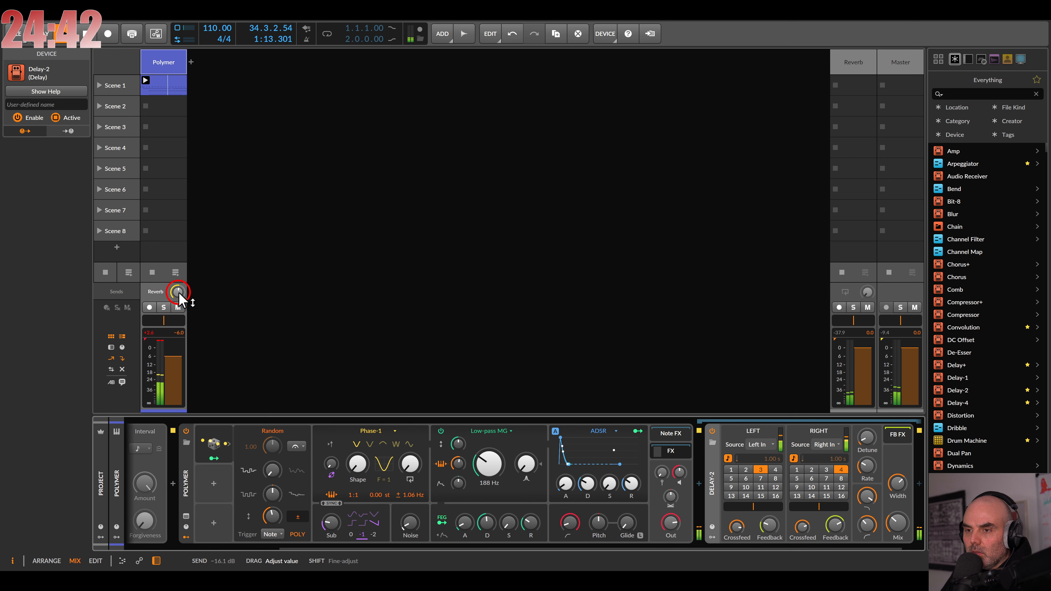
click(848, 70)
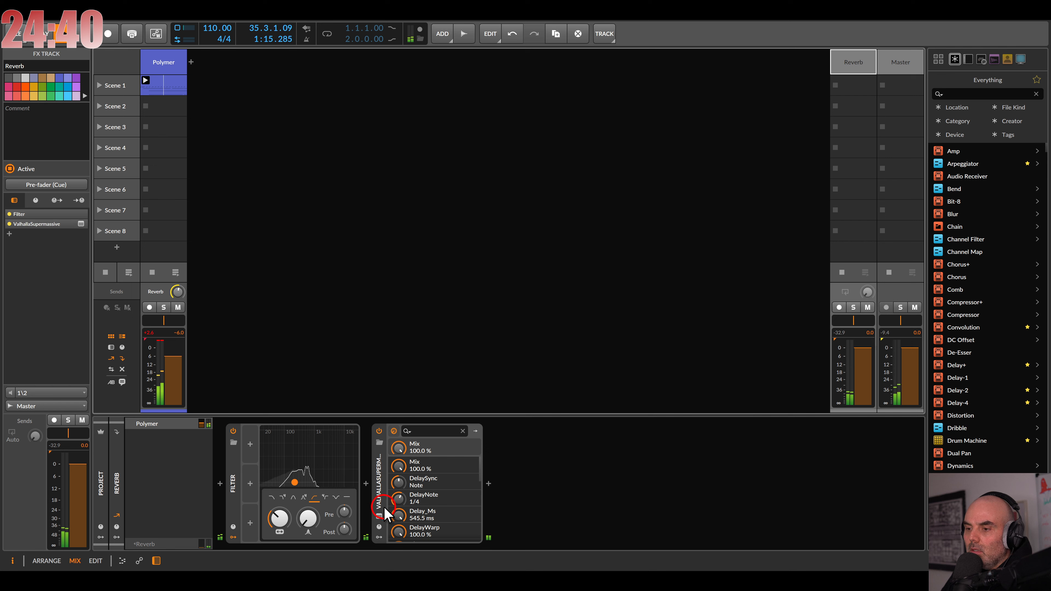
click(379, 516)
click(743, 175)
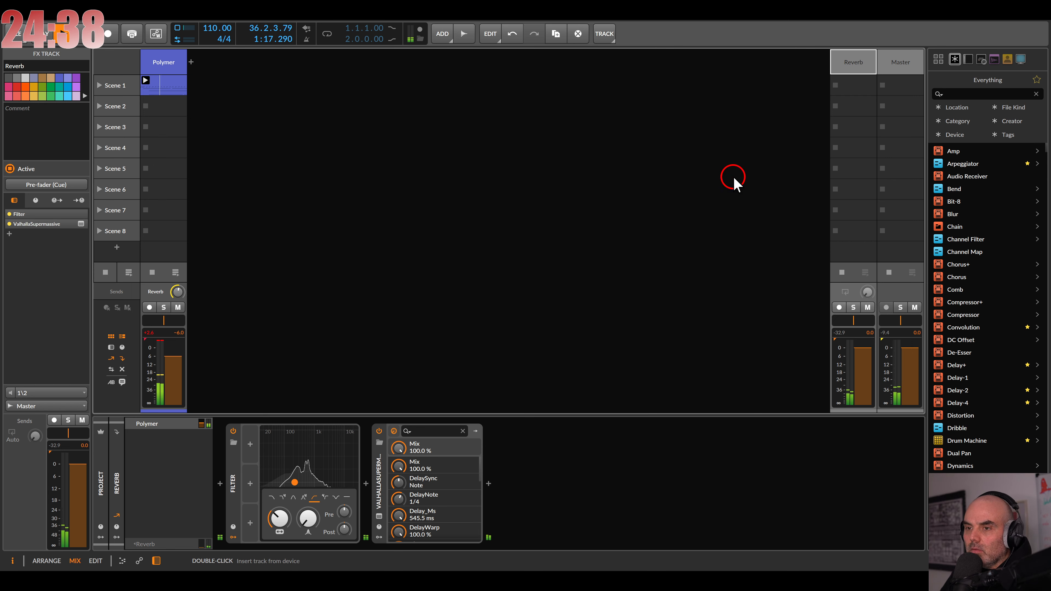
click(164, 66)
drag(178, 295, 178, 293)
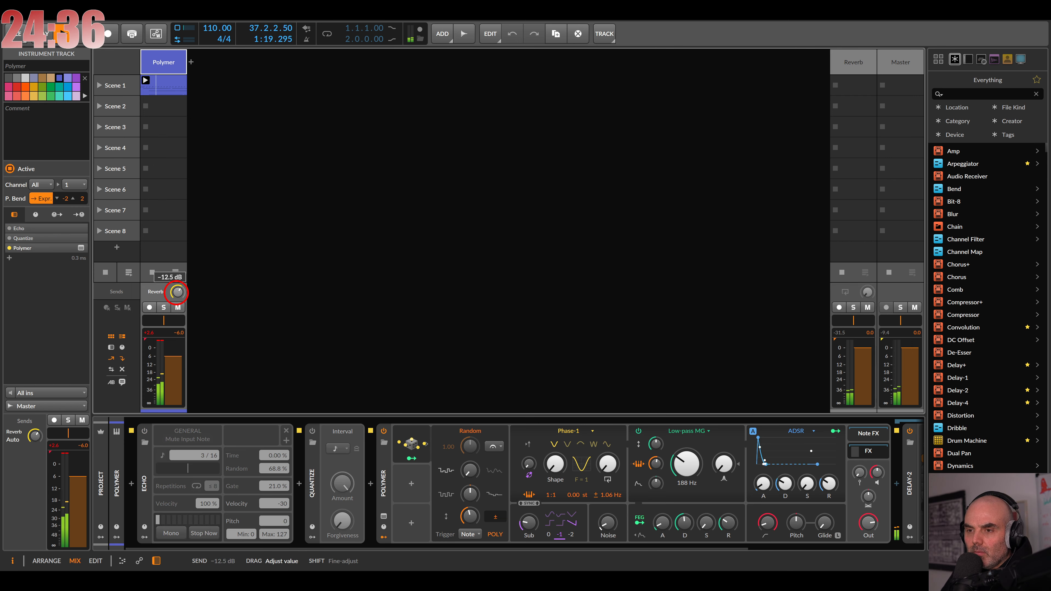
drag(683, 465, 679, 466)
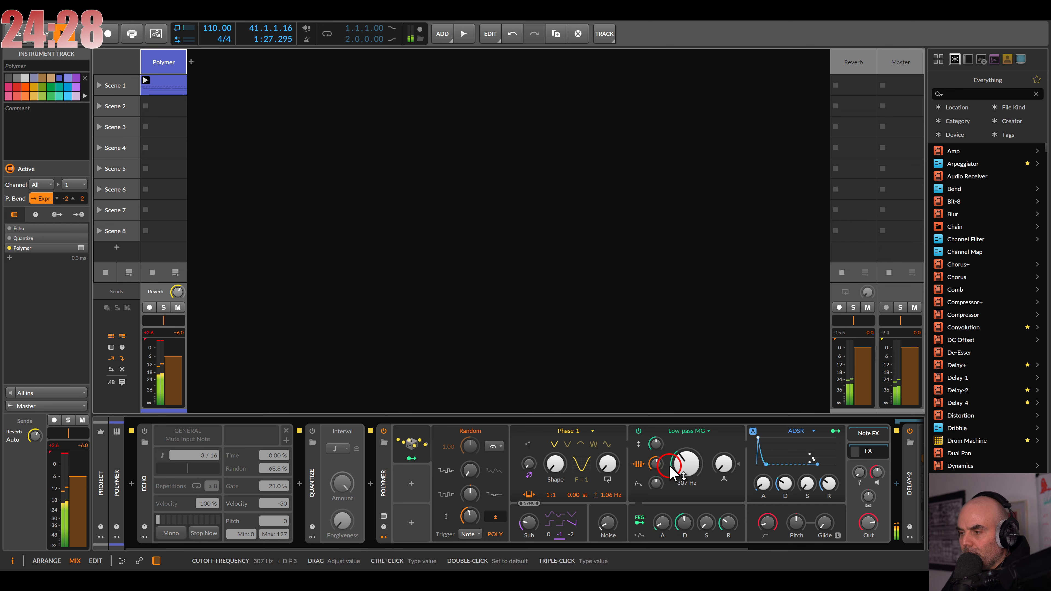
Step: Group Polymer into an Instrument Layer, add Polysynth as a second layer and solo it
click(389, 477)
key(ctrl+g)
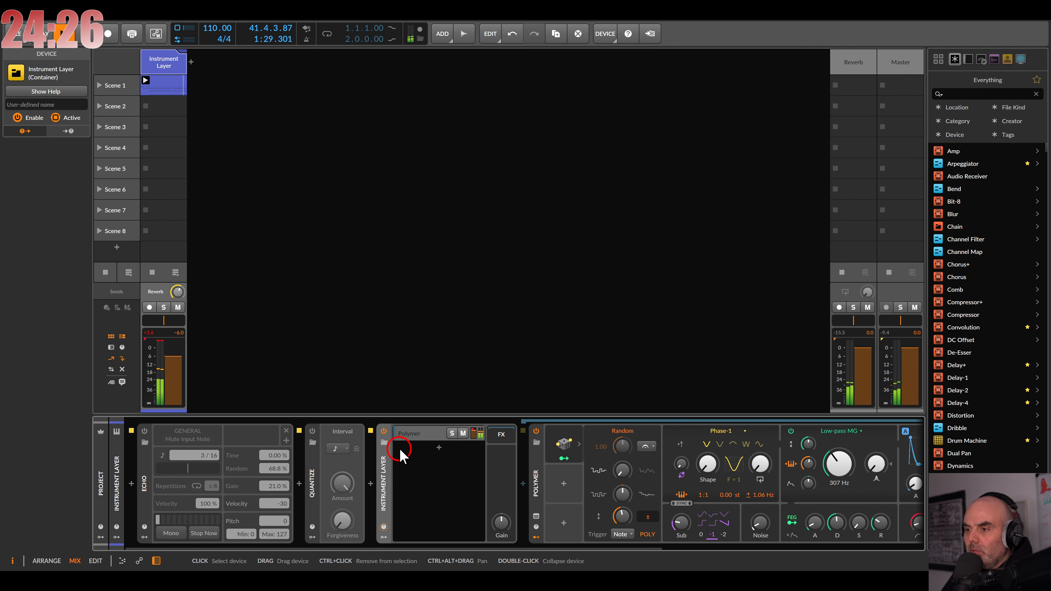
click(439, 446)
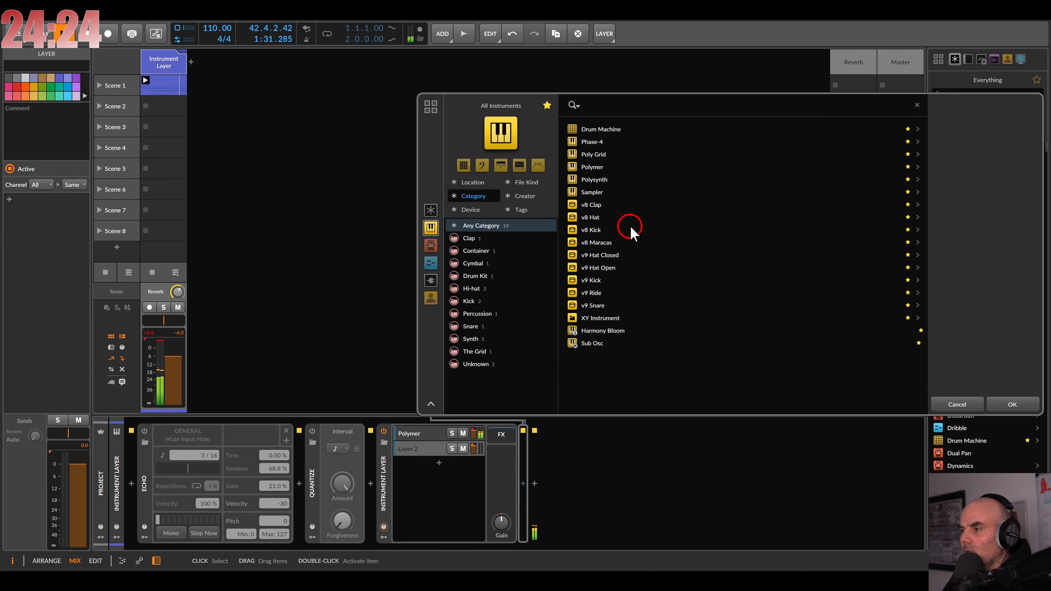
double_click(613, 181)
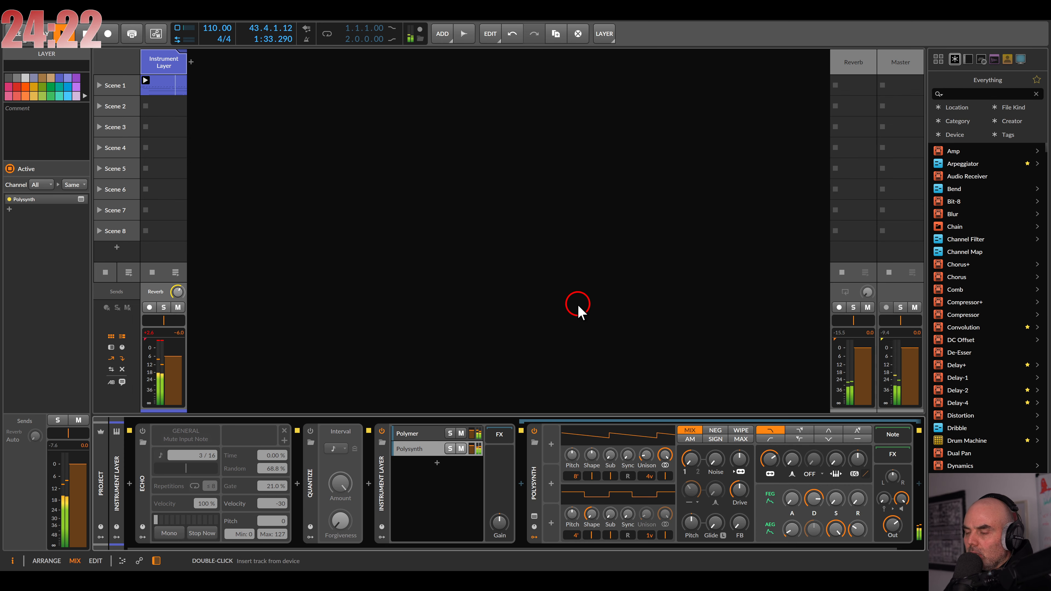
click(451, 449)
Step: Shape Polysynth's amplitude envelope into a pluck by lowering the sustain and adjusting attack, decay and release
drag(633, 484, 491, 484)
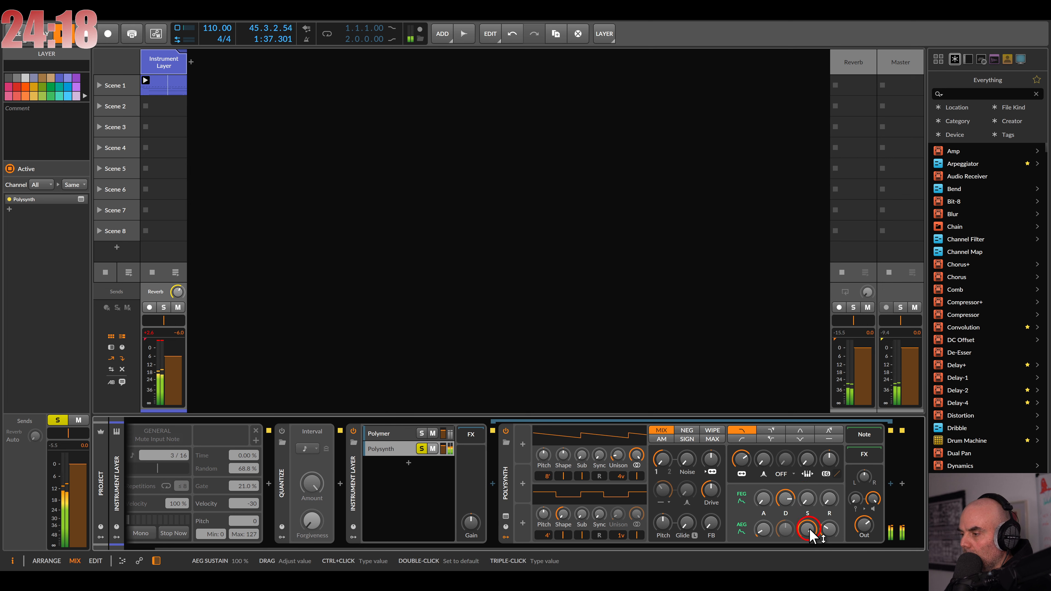
drag(807, 528, 785, 537)
drag(764, 531, 763, 532)
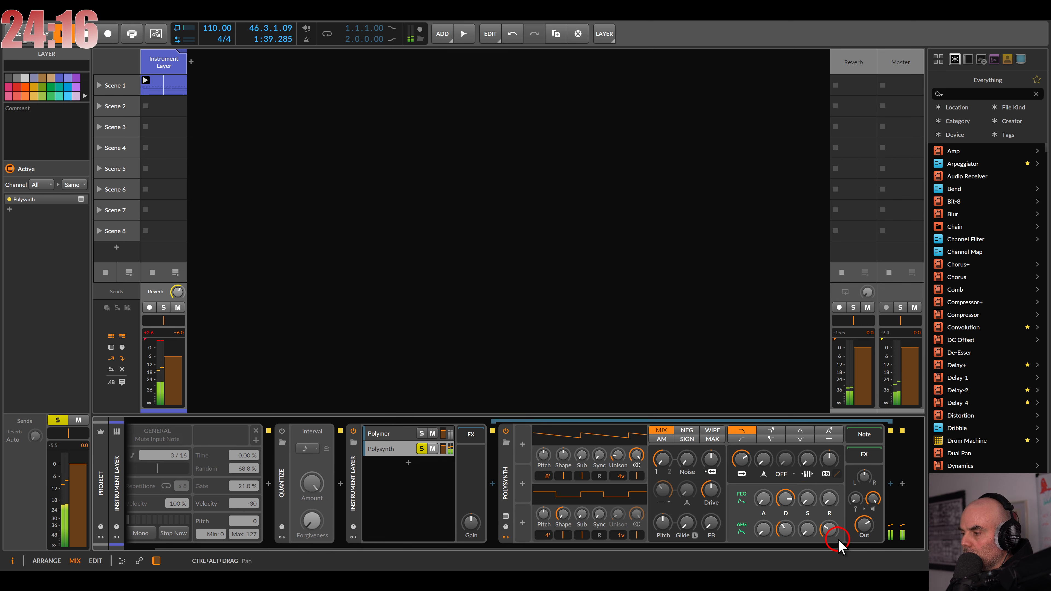
drag(829, 530, 829, 535)
drag(791, 528, 792, 534)
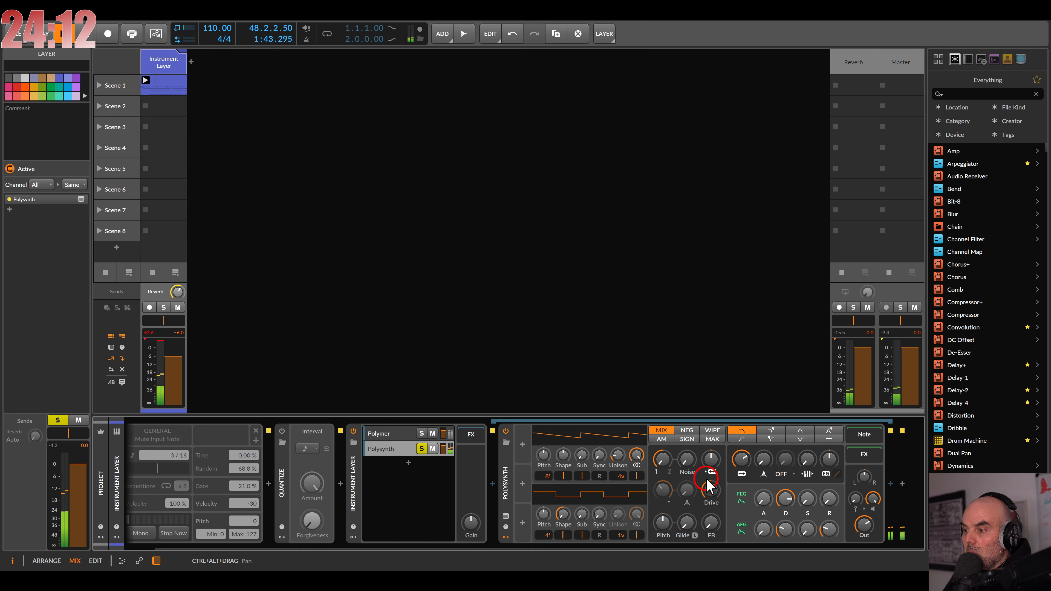
Step: Combine Polysynth's oscillators in MAX mode, adjust their balance, and set oscillator 2 to 16' with 7 unison voices
click(712, 439)
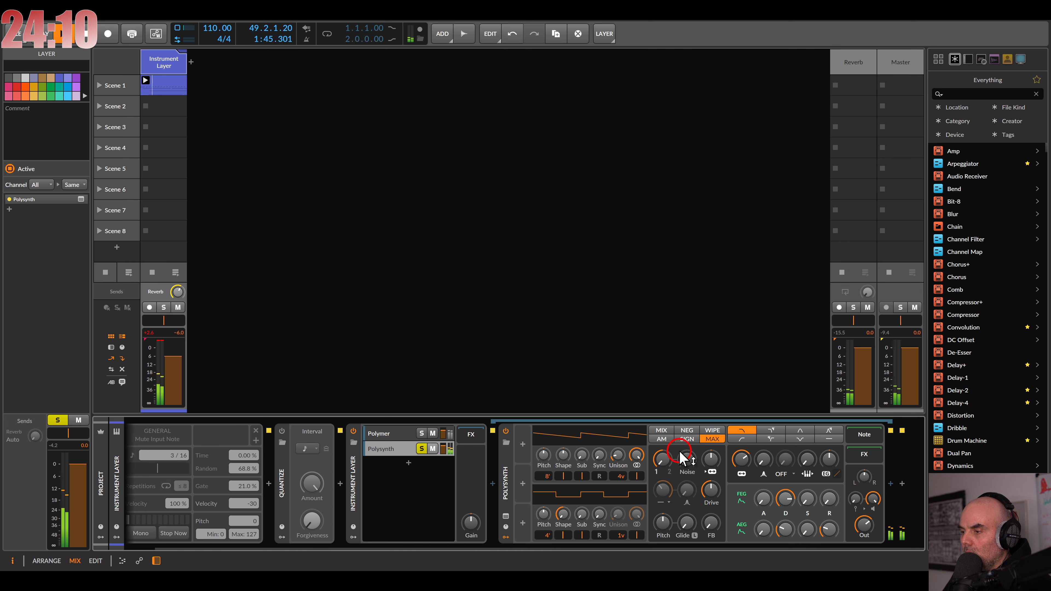
drag(664, 462, 687, 439)
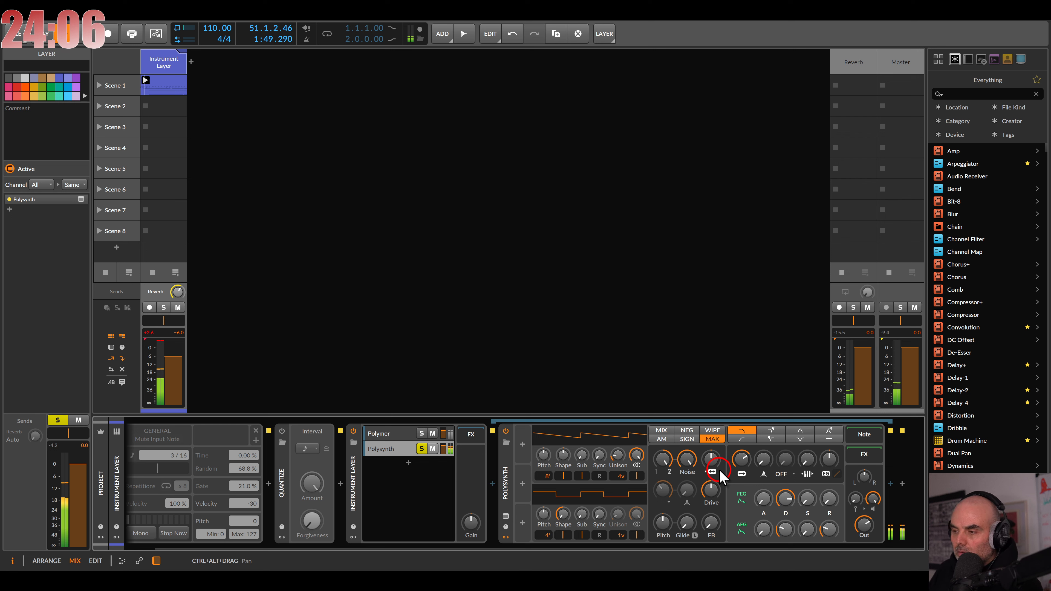
drag(621, 535, 621, 522)
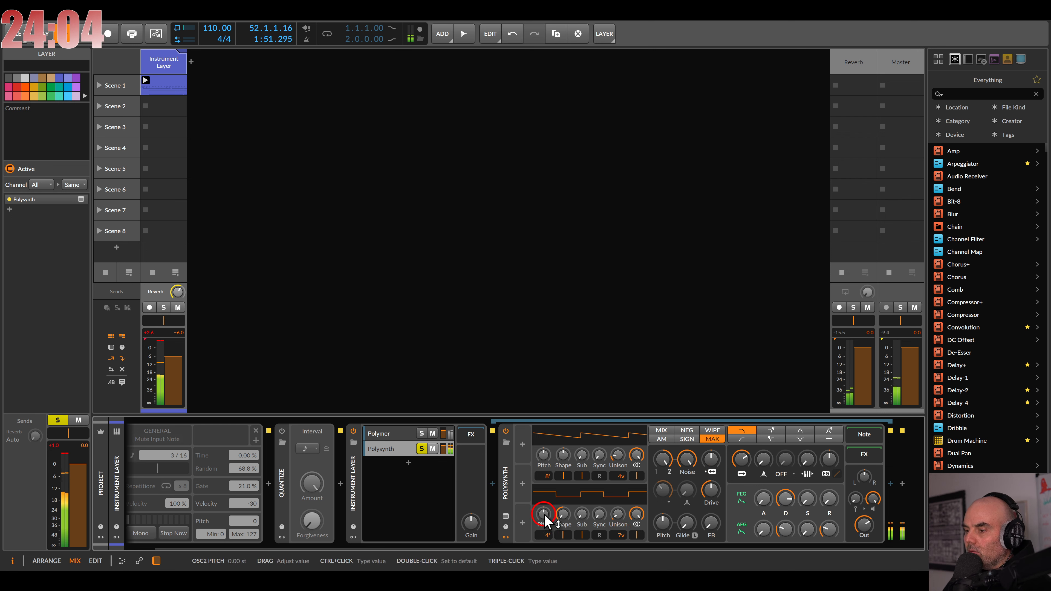
drag(542, 536, 543, 542)
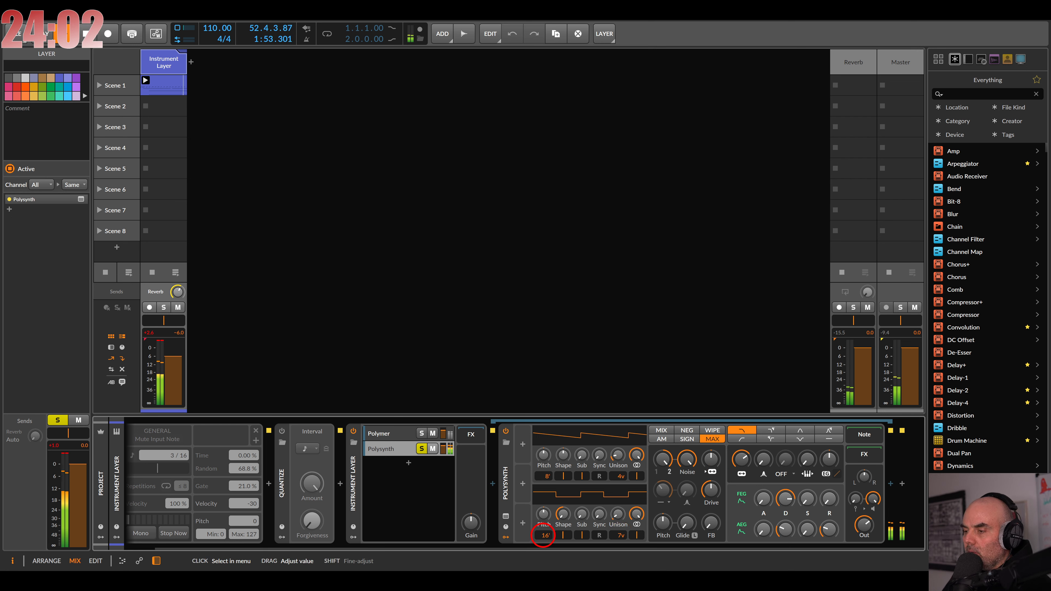
click(545, 476)
click(581, 479)
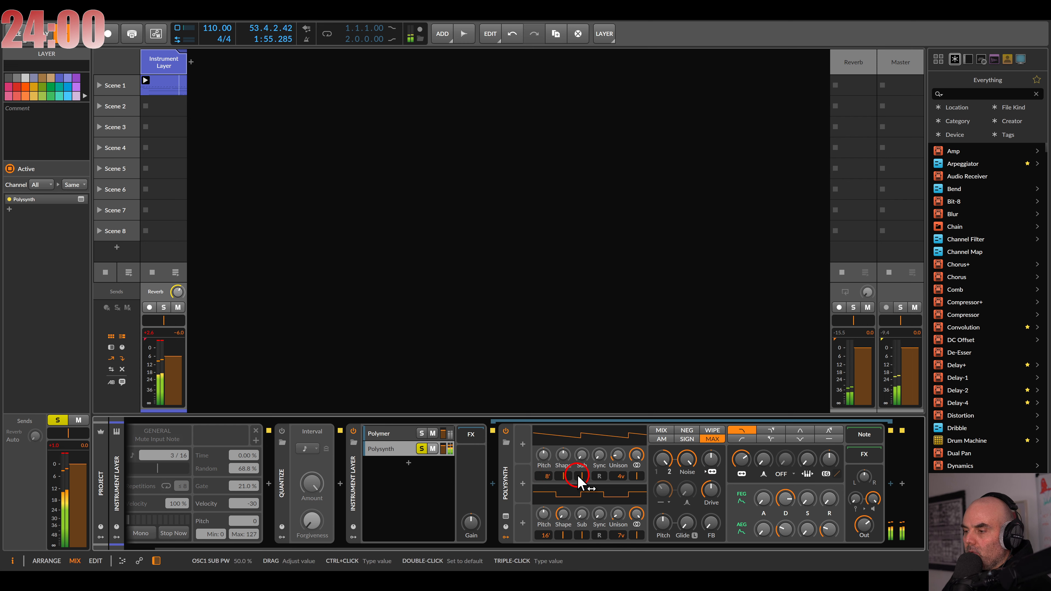
Step: Shorten Polysynth's filter envelope decay, lower the filter frequency to about 348 Hz and raise the envelope depth to about +43 st
drag(742, 459, 742, 450)
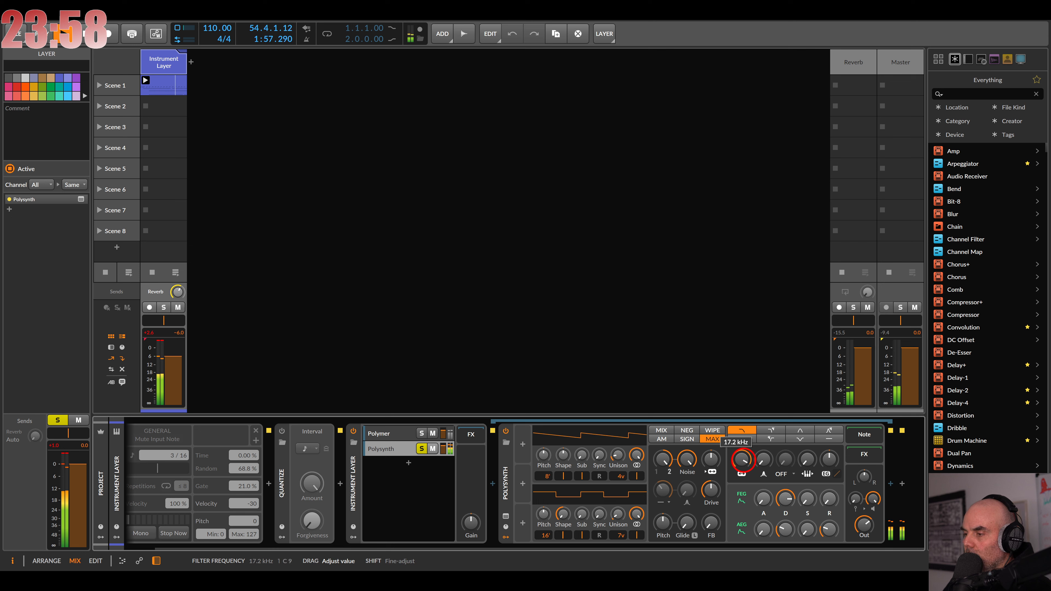
click(785, 499)
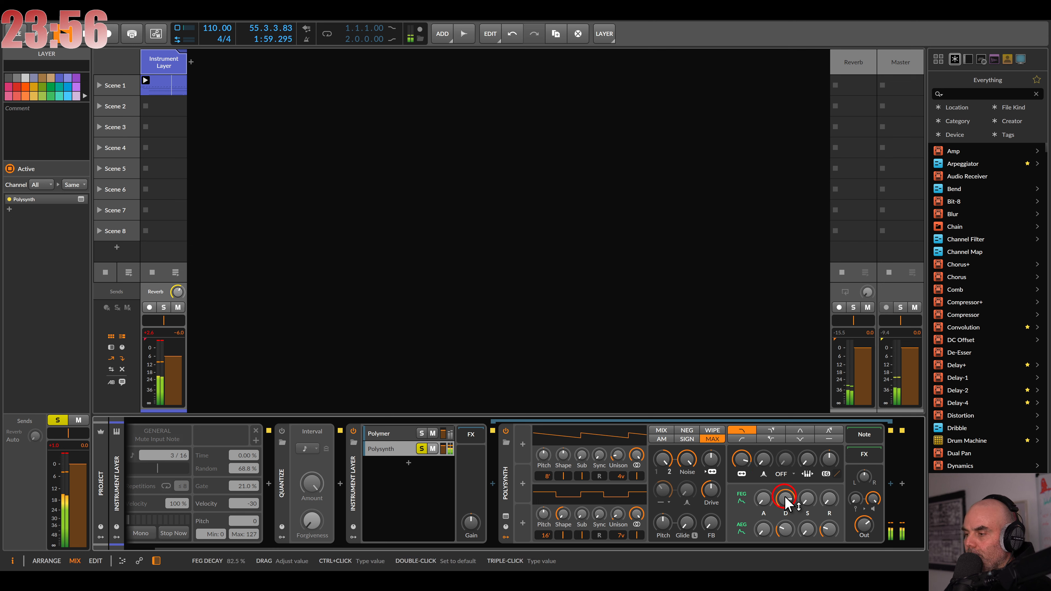
drag(785, 497, 785, 515)
drag(743, 458, 743, 470)
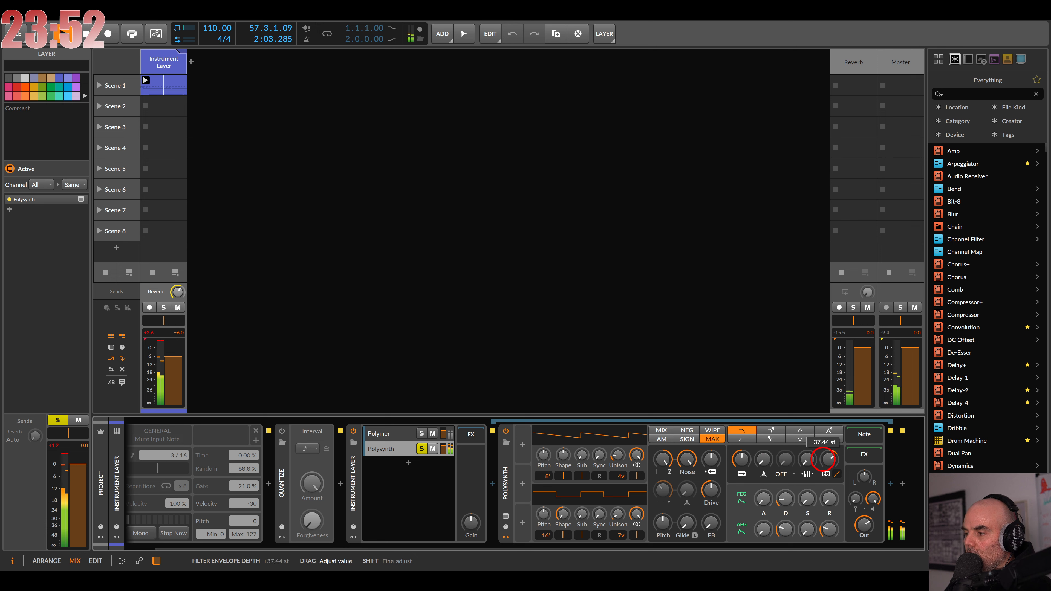
click(741, 458)
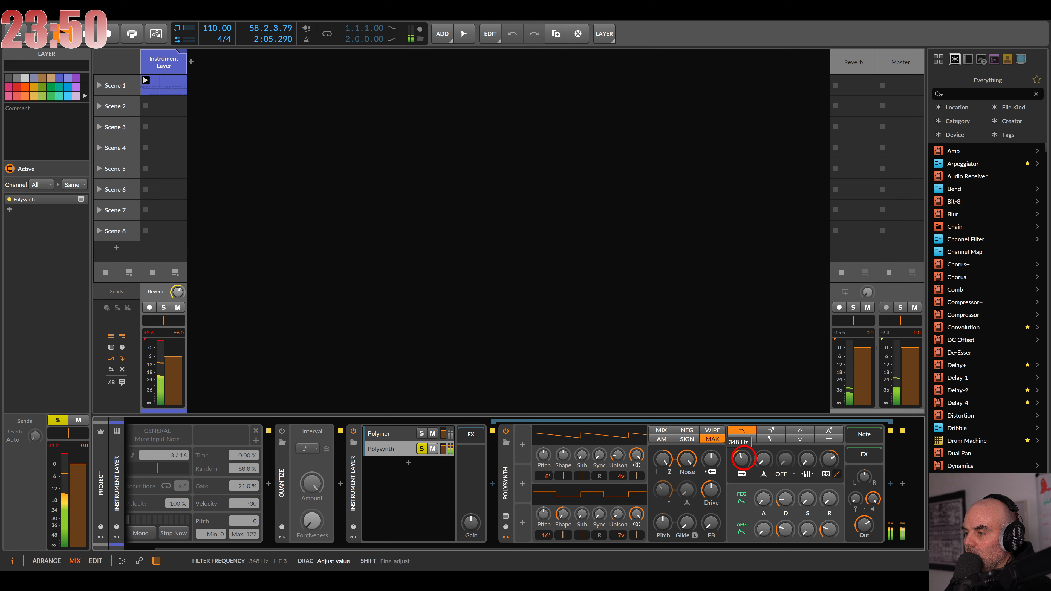
drag(743, 458, 744, 457)
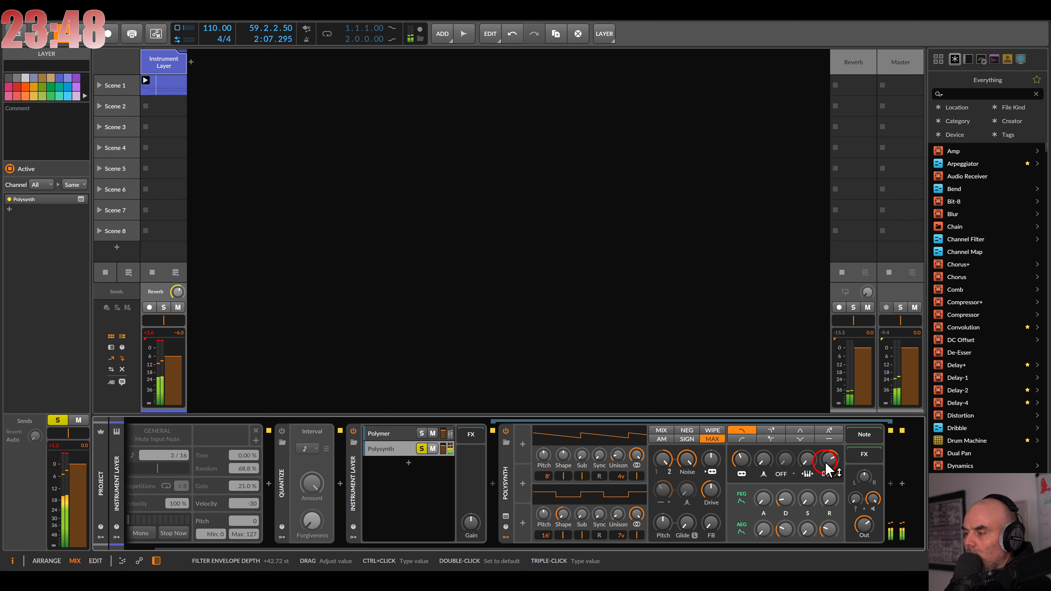
drag(827, 460, 827, 457)
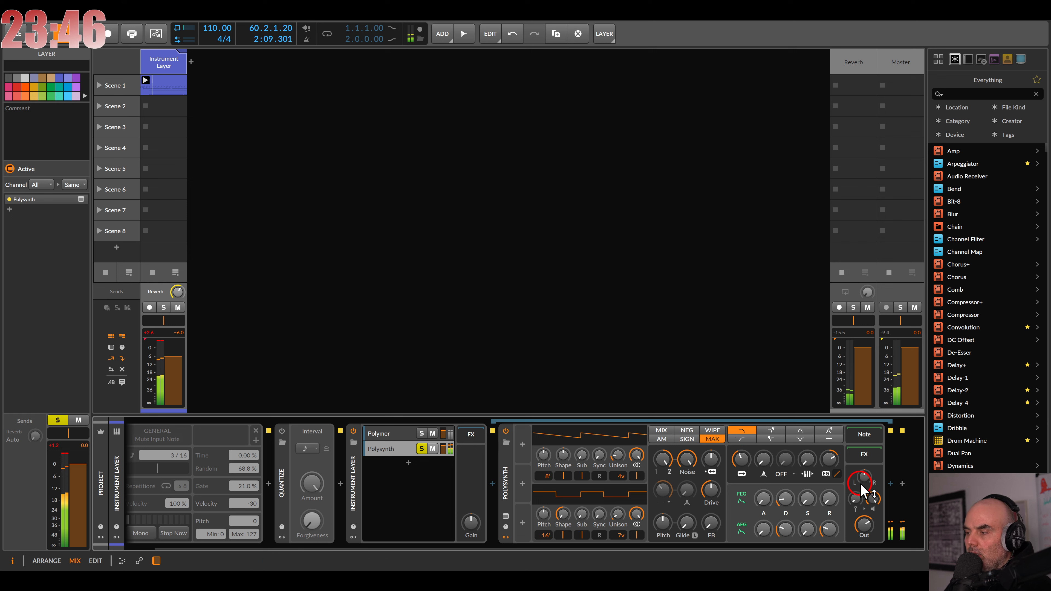
Step: Add a Filter+ after Polysynth with 0.00 % resonance, 4.70 kHz cutoff, +11.6 dB drive and a 5.00 bar LFO rate
click(890, 483)
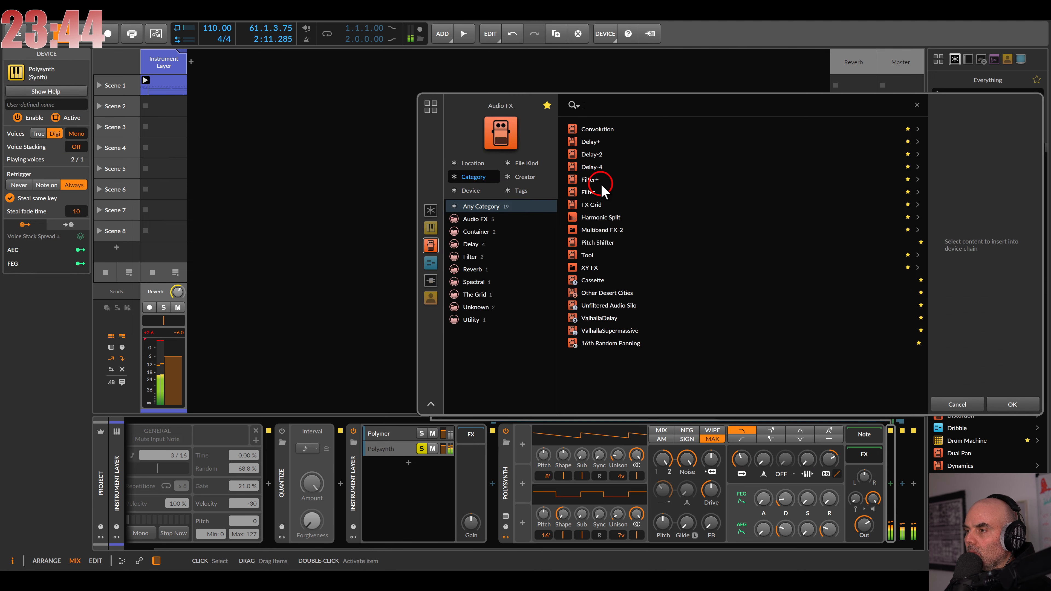
double_click(592, 180)
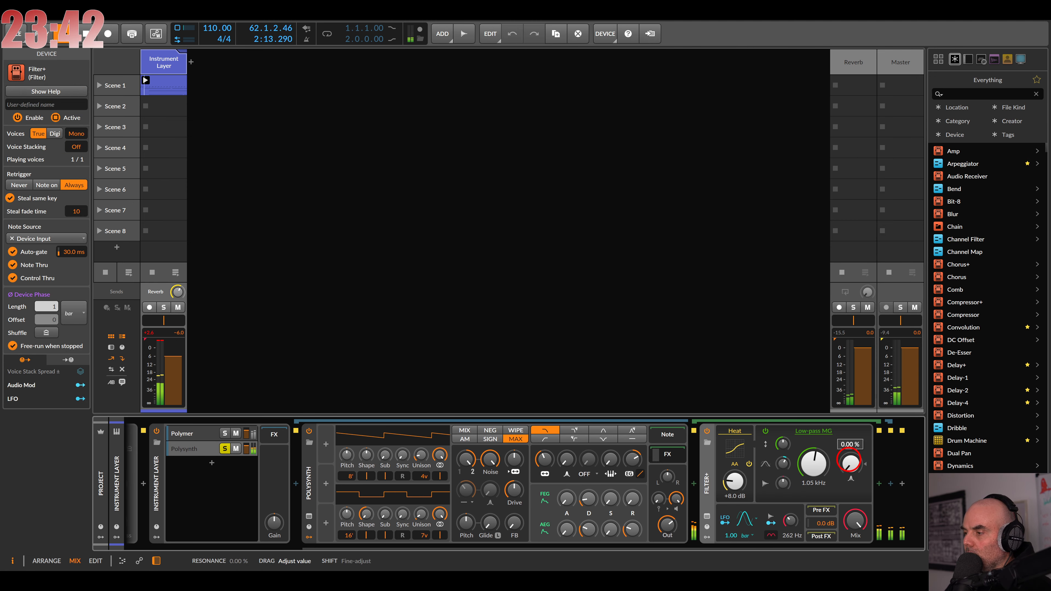
drag(808, 465, 739, 480)
drag(728, 538, 727, 536)
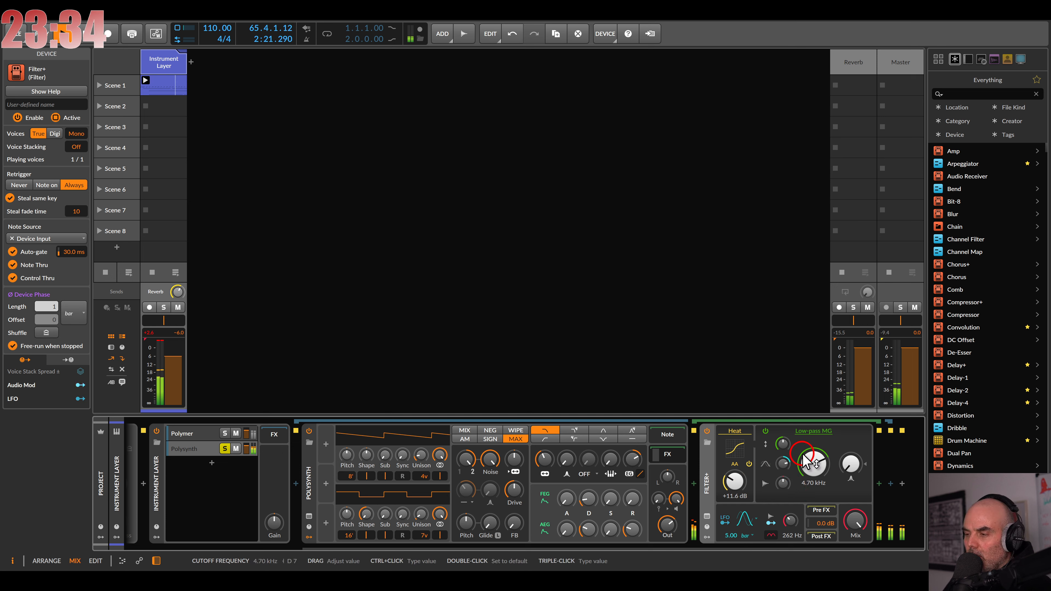
Step: Switch Polysynth's high-pass filter to 4-pole and set its frequency to about 112 Hz
click(465, 503)
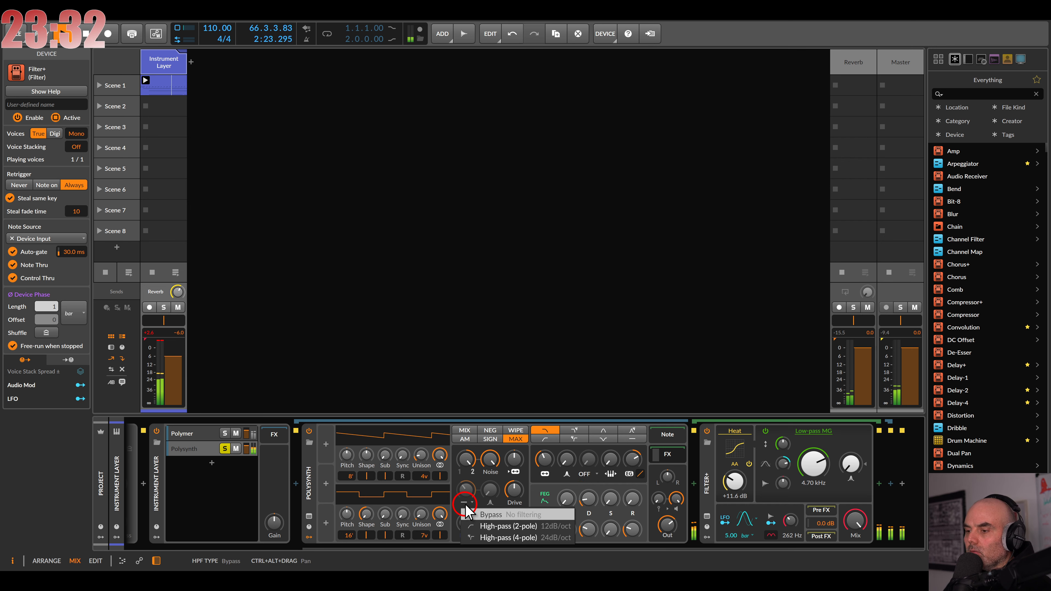
click(509, 538)
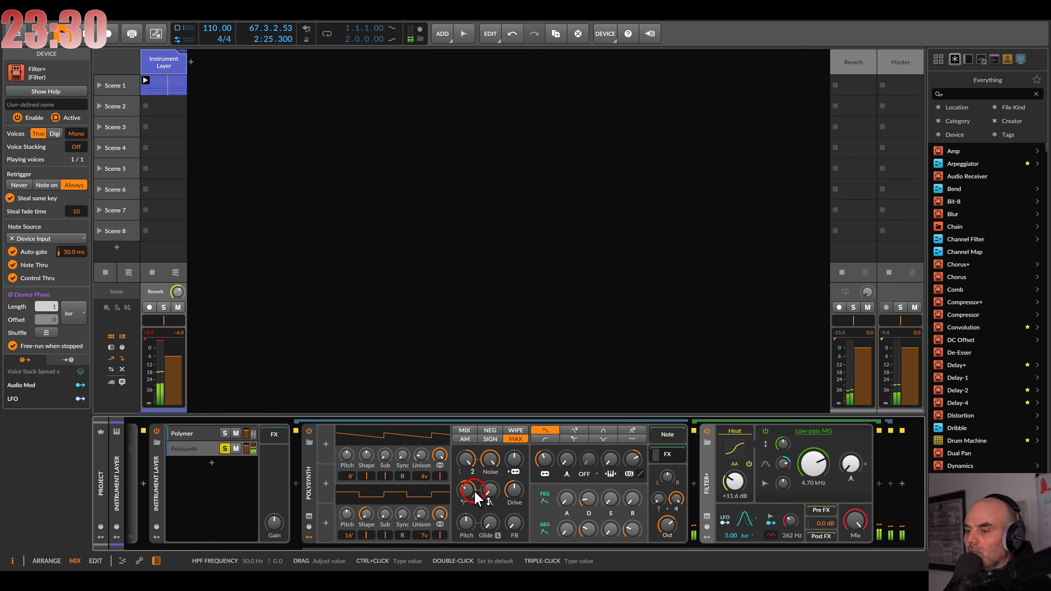
click(465, 490)
drag(466, 489, 466, 490)
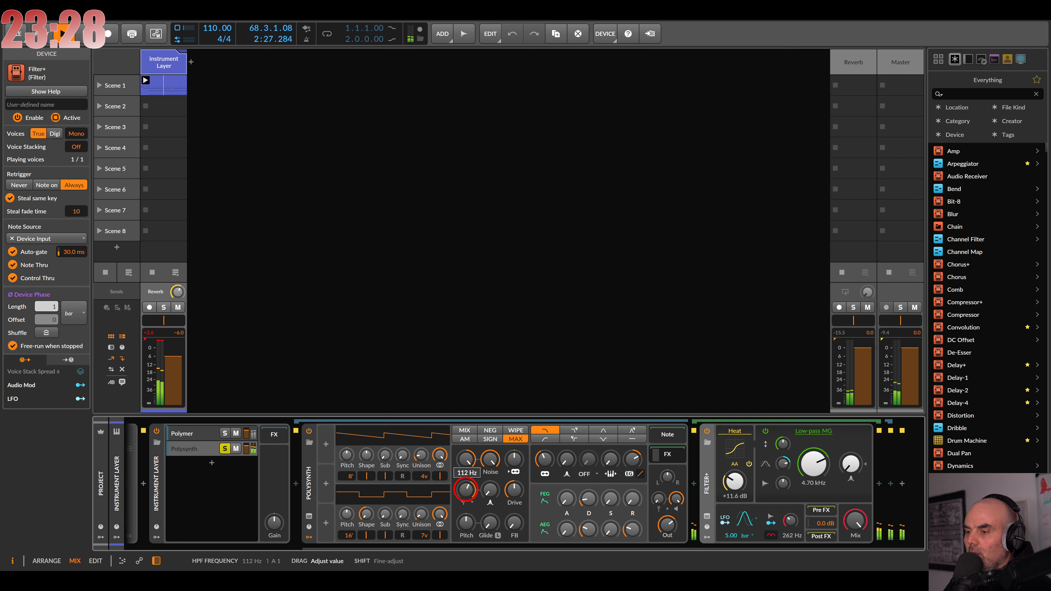
Step: Take the Polysynth layer out of solo and balance its volume at about -9.6 dB
click(225, 449)
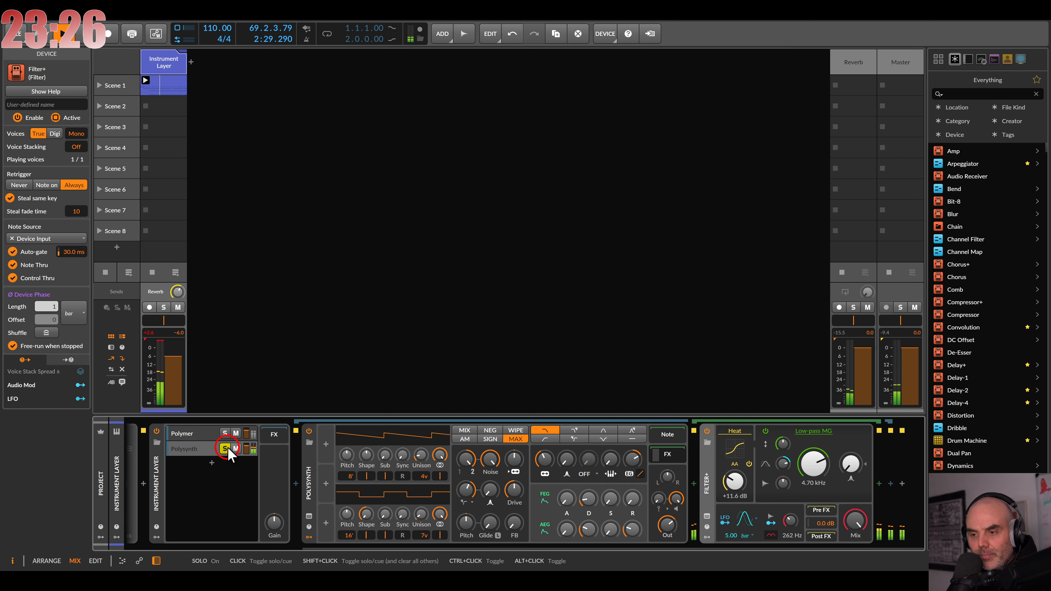
click(226, 449)
click(249, 448)
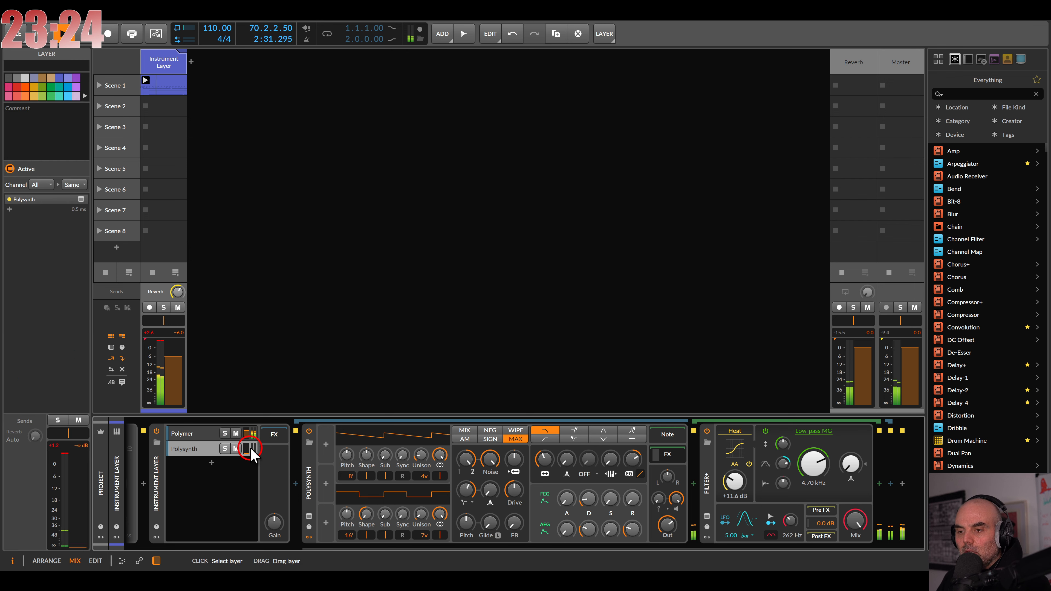
drag(253, 454, 245, 450)
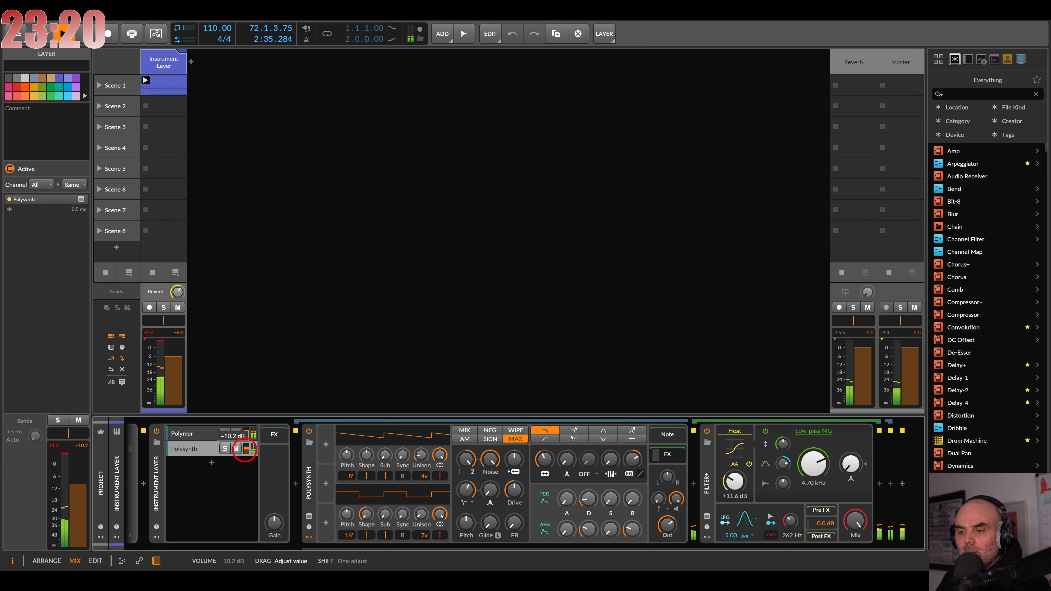
drag(244, 450, 246, 447)
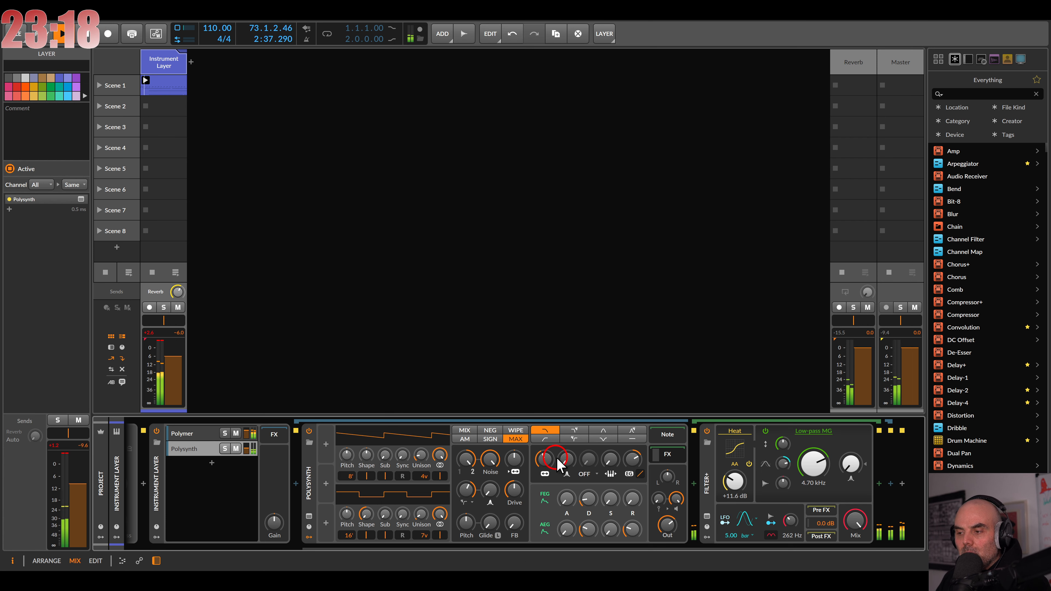
Step: Add an LFO modulator to Polysynth, timed in bars, with its rate set to 7.00 bars
drag(550, 463, 545, 461)
click(326, 444)
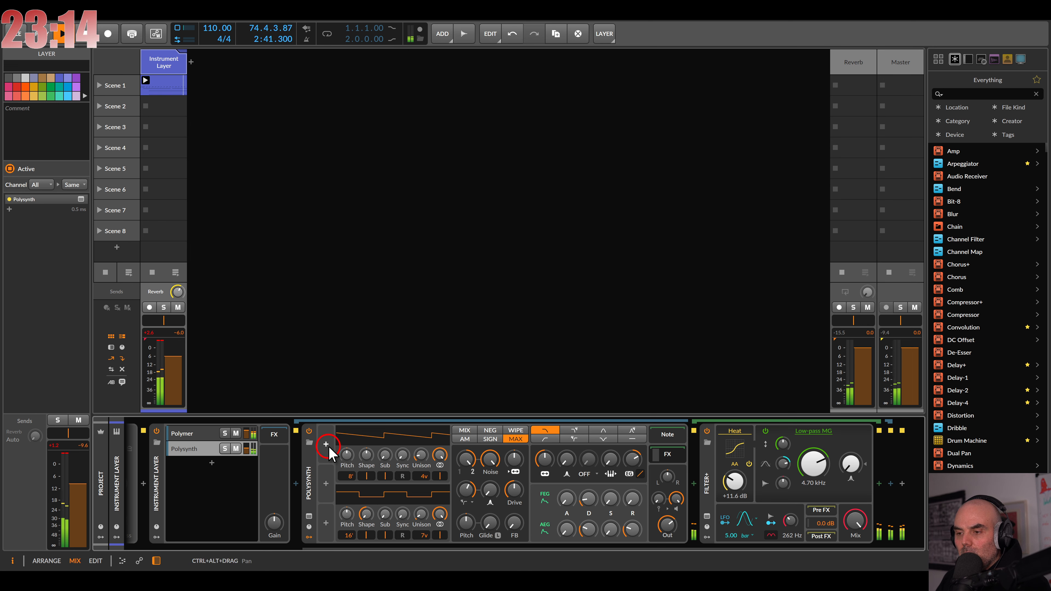
double_click(465, 154)
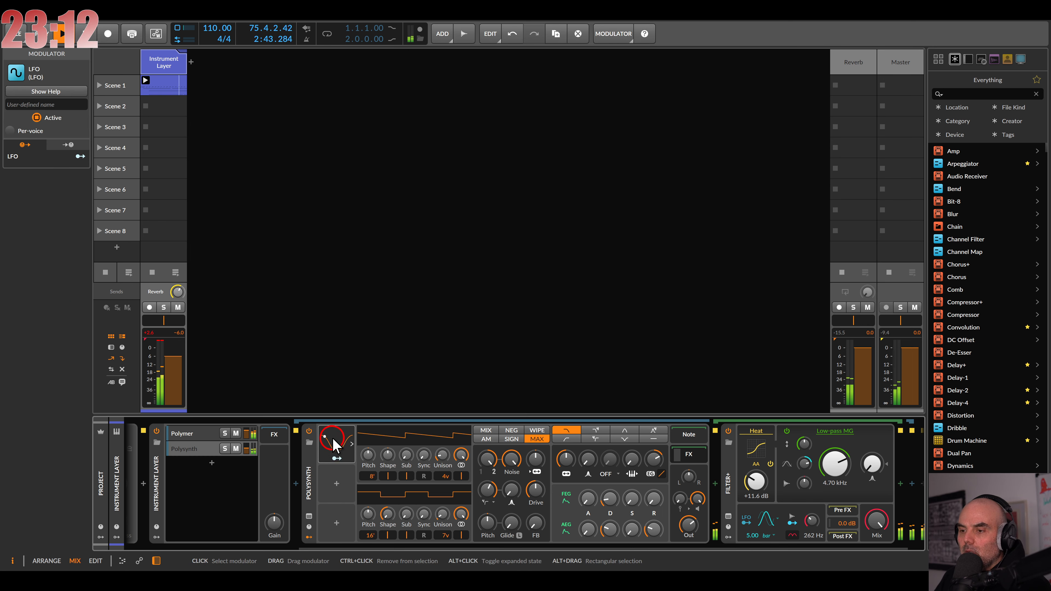
click(351, 444)
click(417, 447)
click(453, 239)
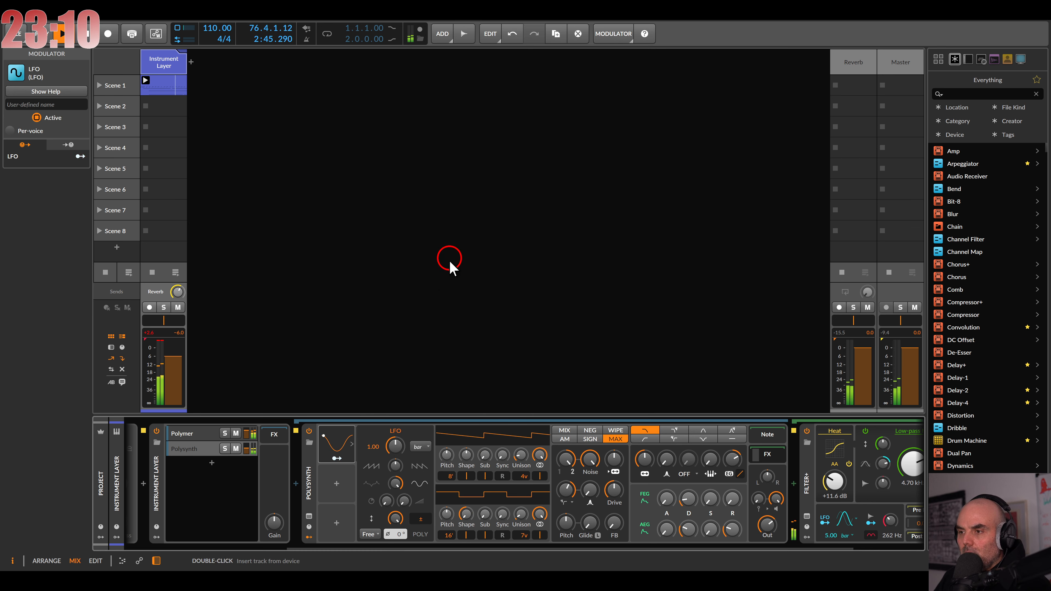
double_click(370, 447)
text(7)
key(Return)
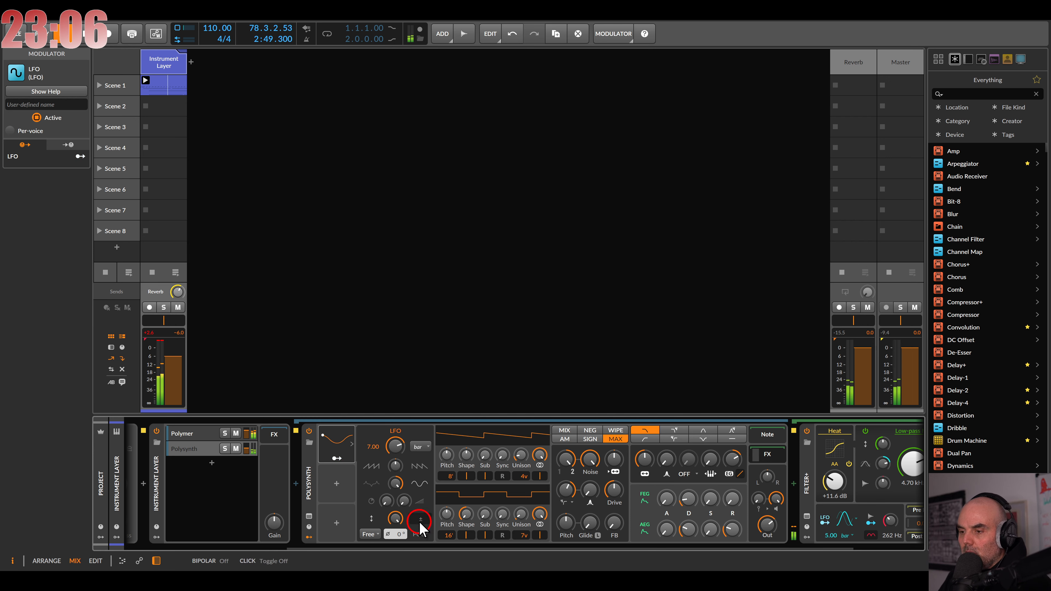
Step: Set the LFO's trigger mode to Sync and map it to Polysynth's filter frequency with a depth of about 9.25 st
click(370, 534)
click(374, 500)
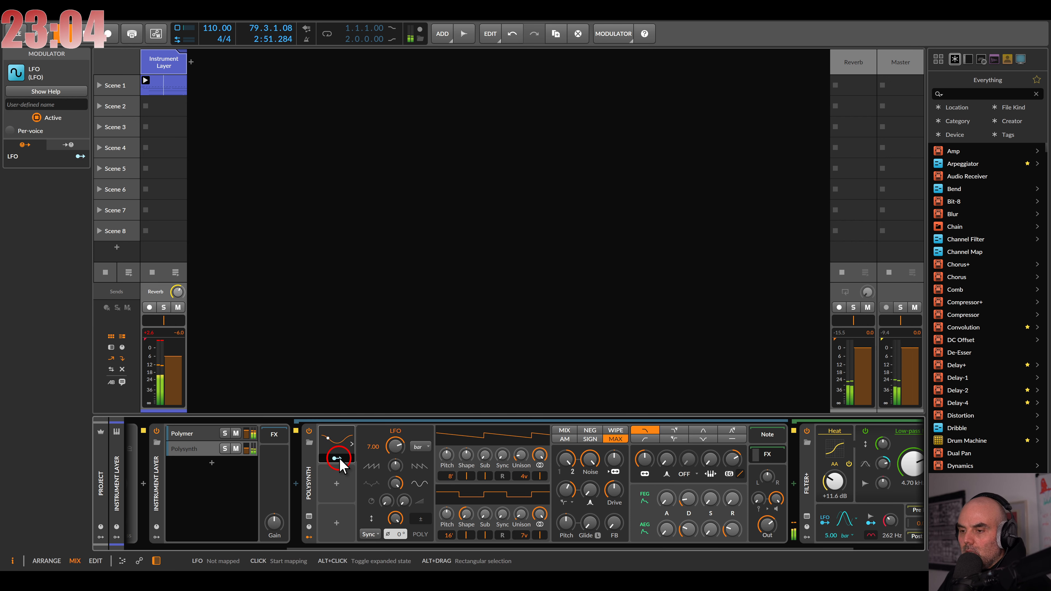
click(337, 459)
drag(644, 459, 645, 454)
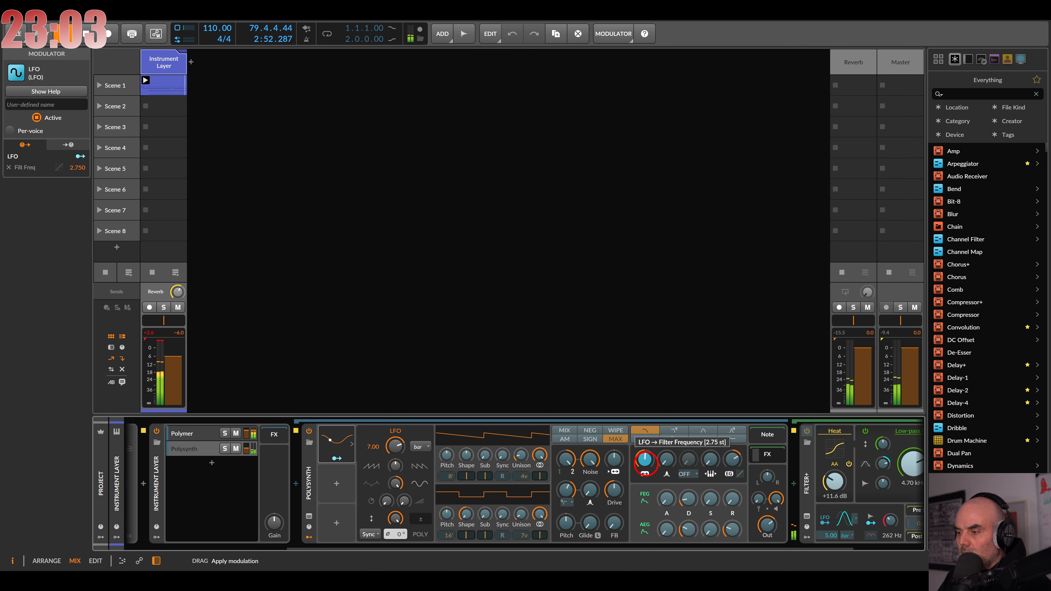
click(339, 458)
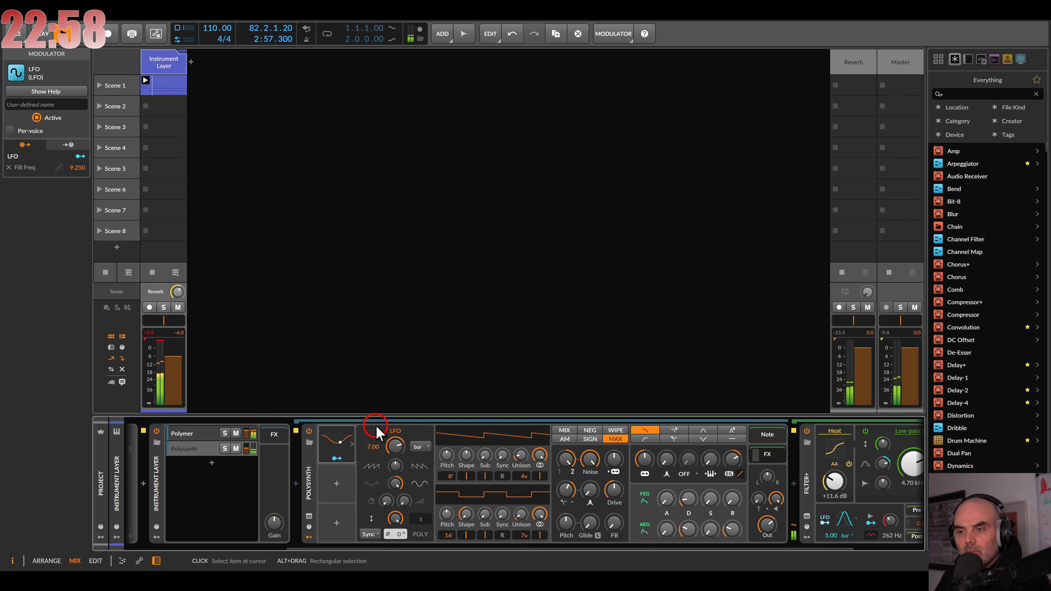
Step: Rename the instrument track "Weird"
click(148, 335)
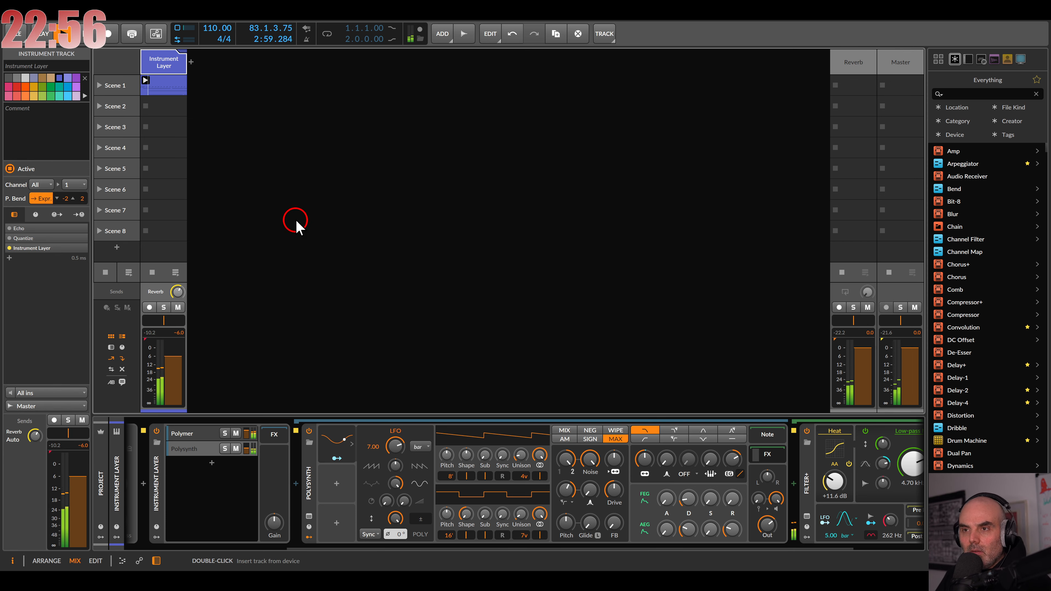
click(39, 66)
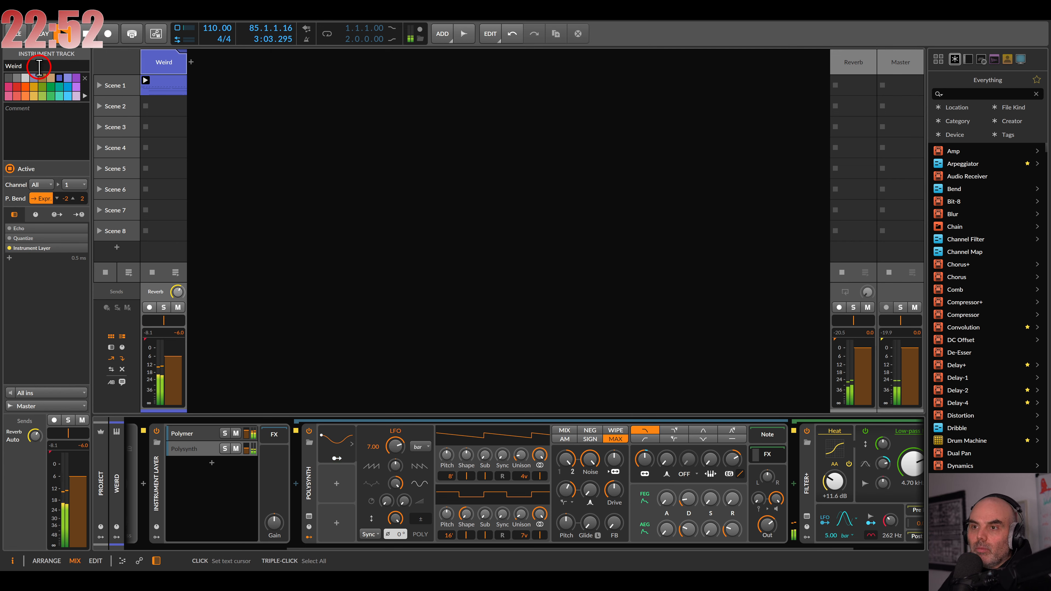
click(169, 65)
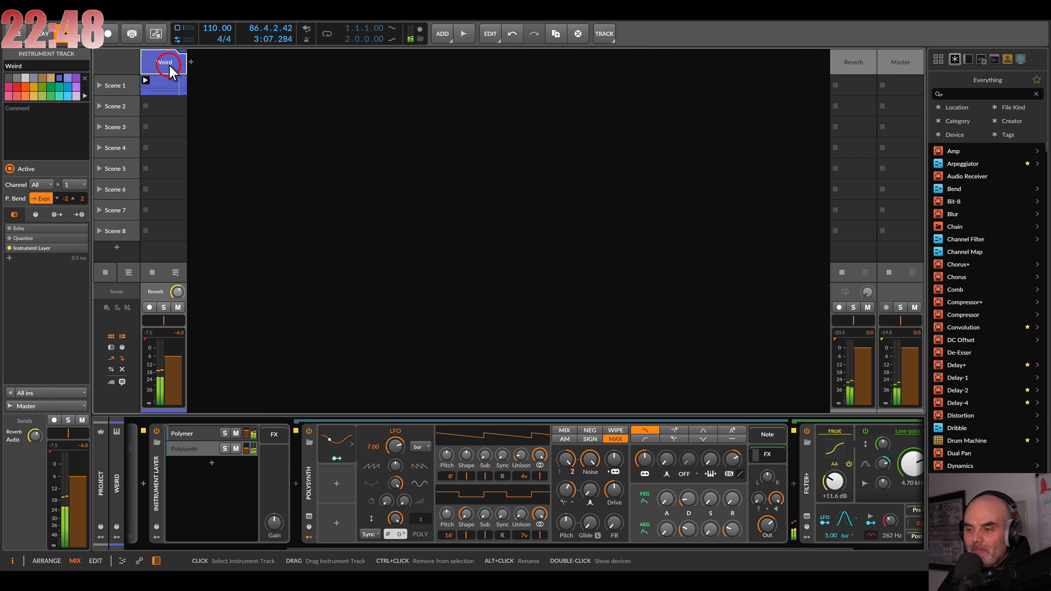
Step: Open the Scene 1 clip in an enlarged note editor and raise the D#4 notes at 1.3.3 and 1.3.4 to F#4
double_click(166, 84)
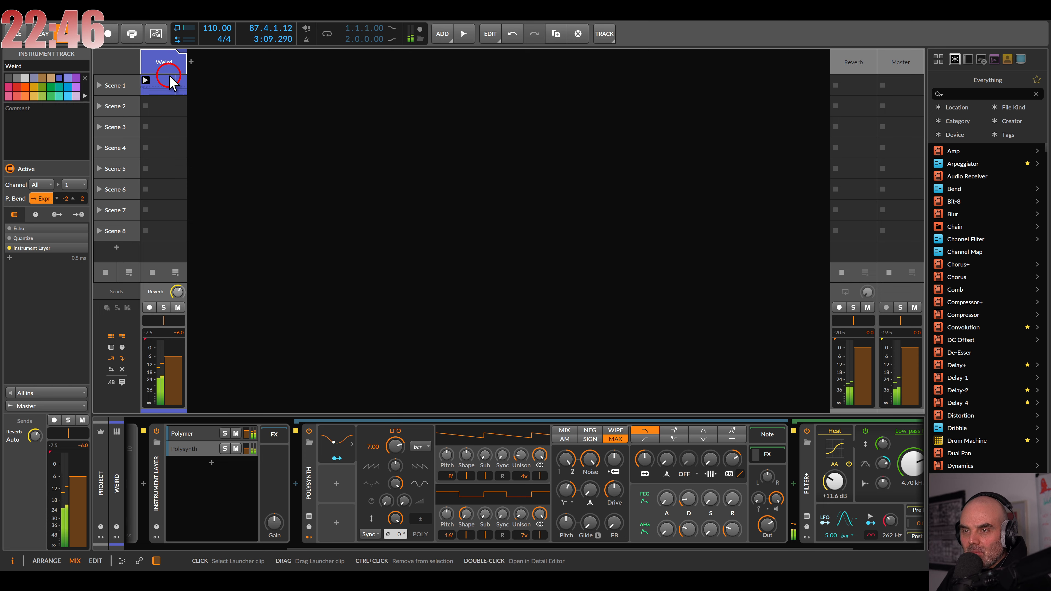
drag(401, 267, 414, 209)
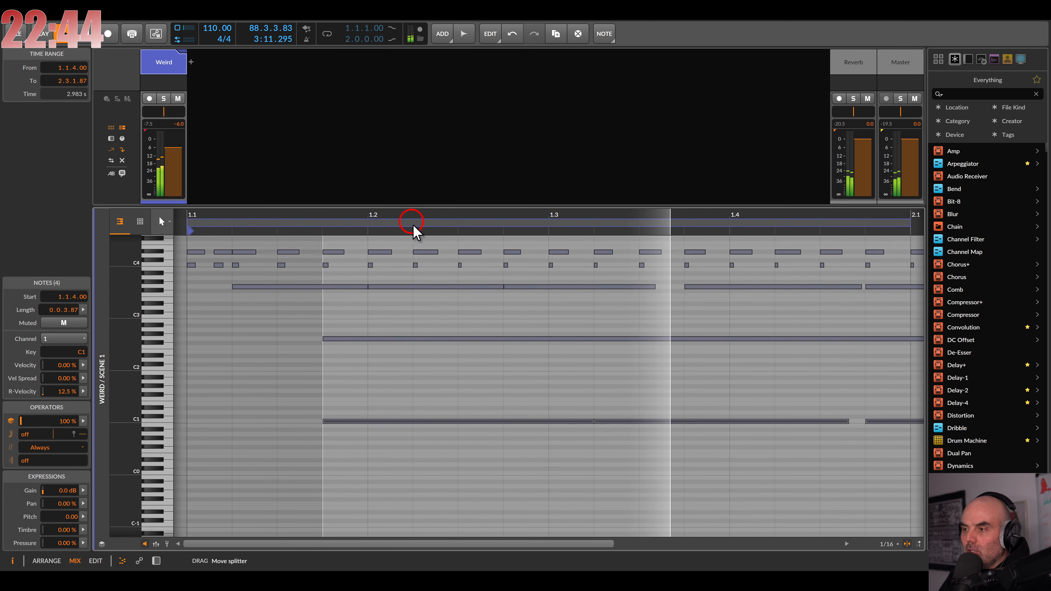
scroll(441, 295, down, 5)
scroll(481, 308, up, 2)
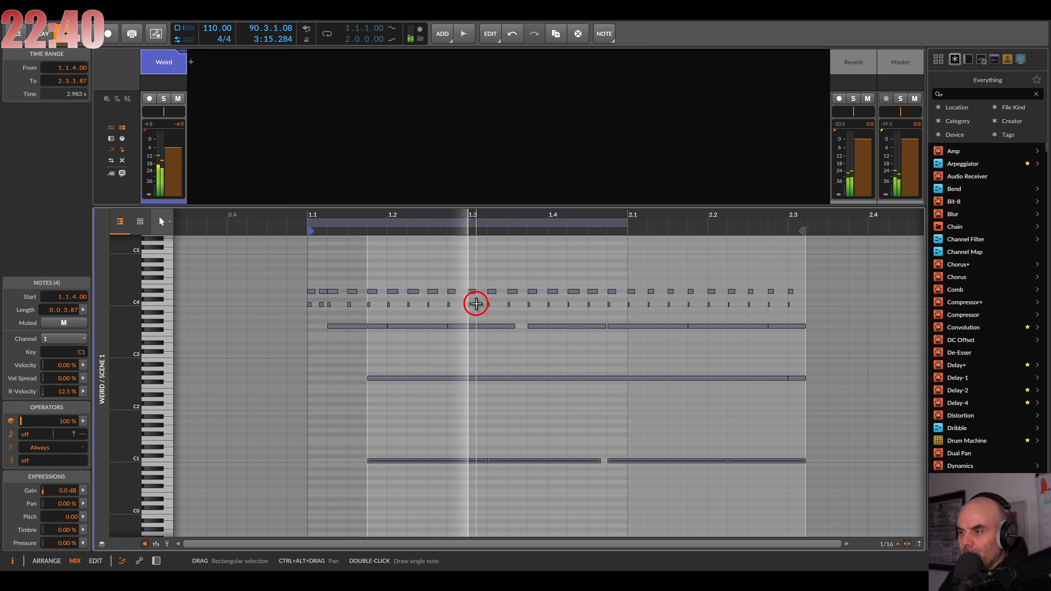
drag(507, 282, 536, 299)
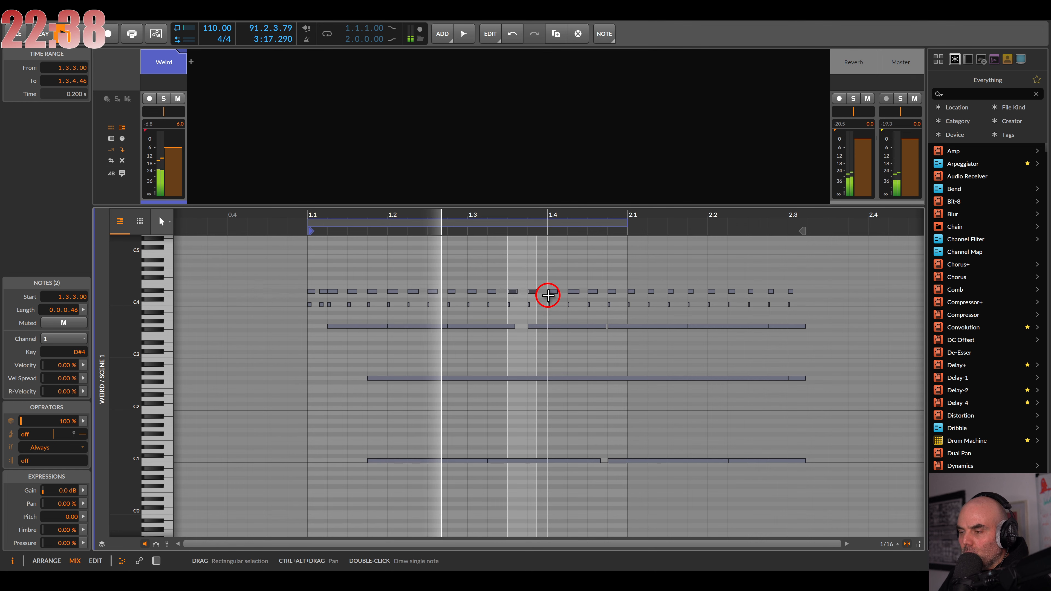
key(Up)
key(Up)
key(Up)
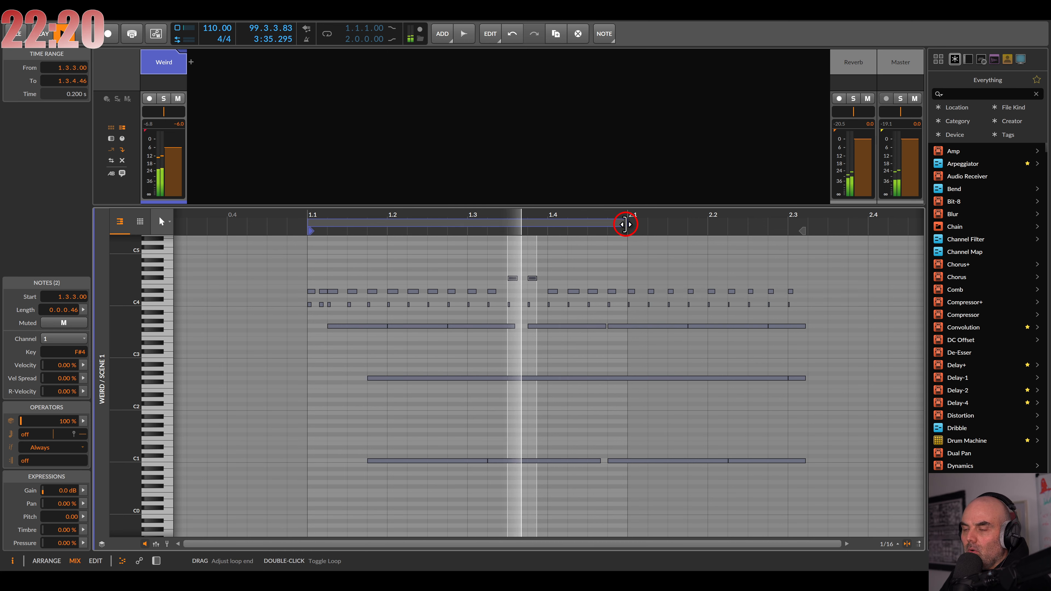
Step: Shorten the Scene 1 clip's loop to a length of 0.2.2.00 and raise the D#4 note at 1.3.2 to G4
drag(625, 224, 498, 296)
key(Up)
key(Up)
key(Up)
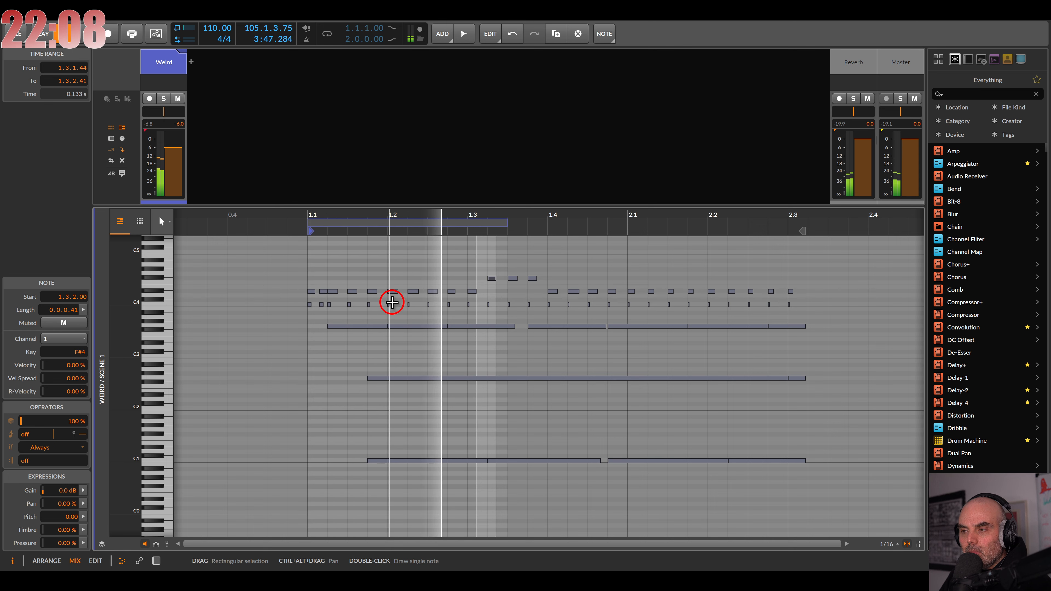
click(393, 292)
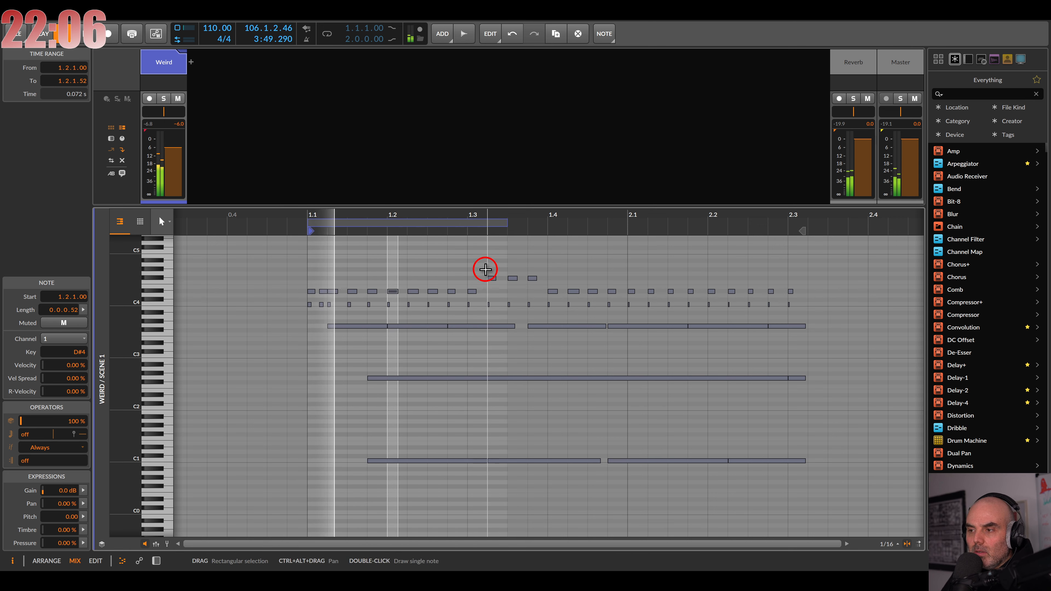
click(492, 279)
key(Up)
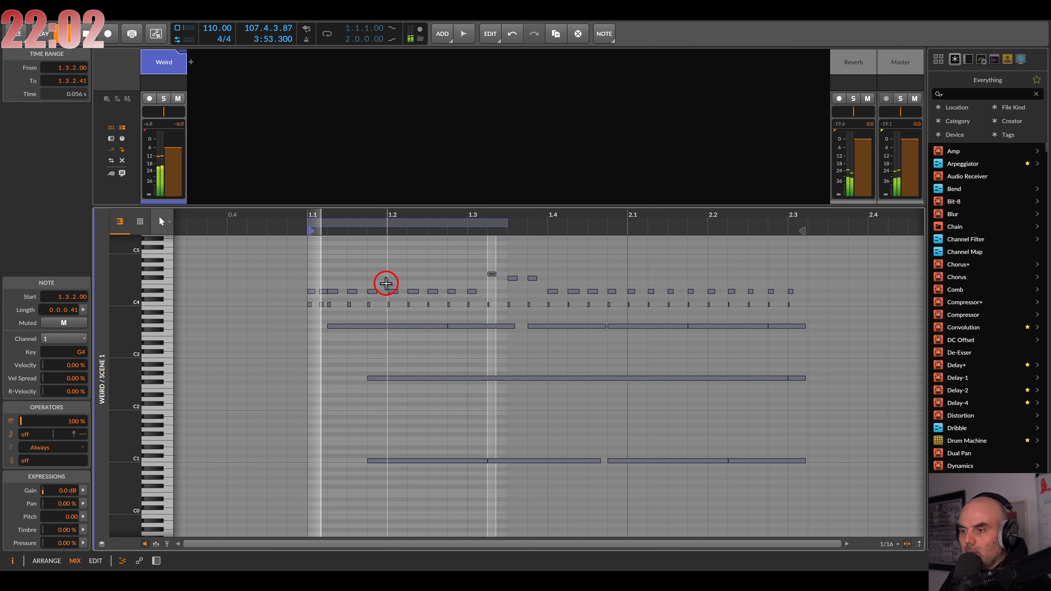
Step: Raise the D#4 note at 1.2.4 in the Scene 1 clip to A4
click(454, 293)
key(Up)
key(Up)
key(Up)
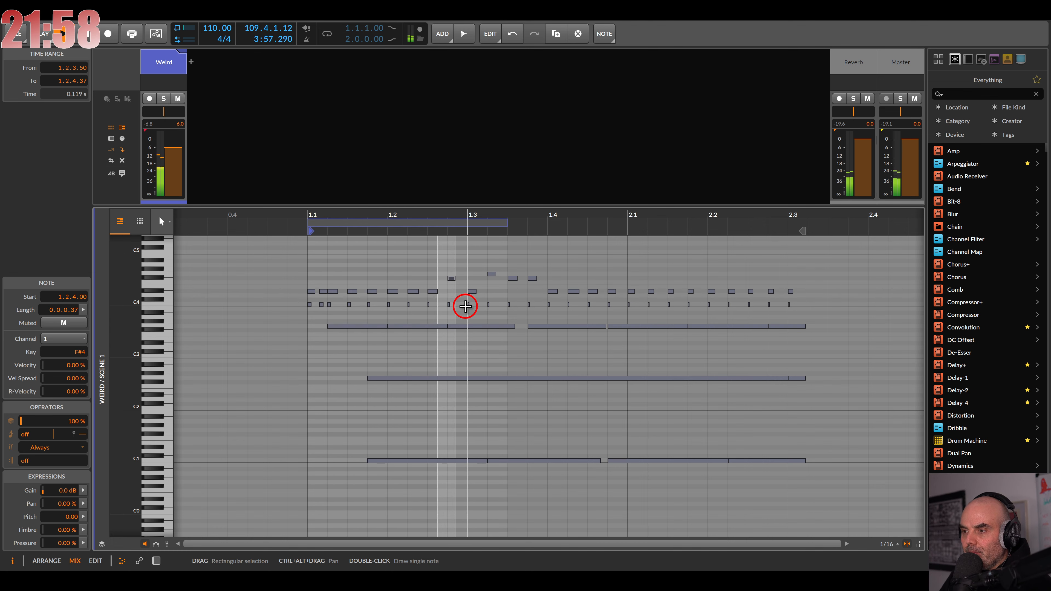
key(Up)
key(Up)
key(Up)
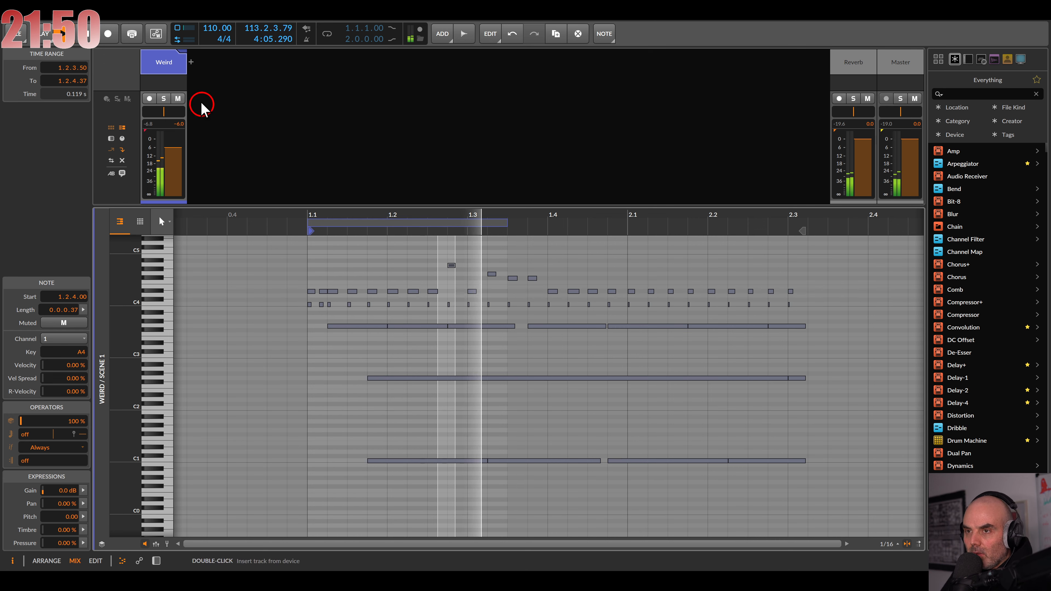
Step: Duplicate the Scene 1 clip into Scene 2 and raise the copy's A4 note at 1.2.4 to A#4
double_click(172, 68)
click(163, 81)
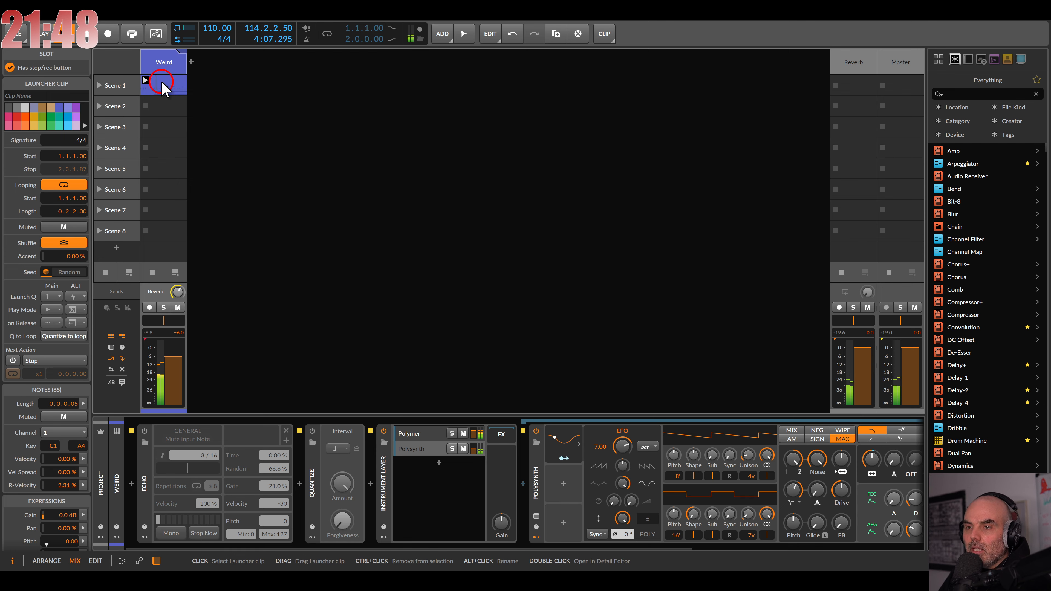
drag(169, 83, 169, 110)
double_click(169, 110)
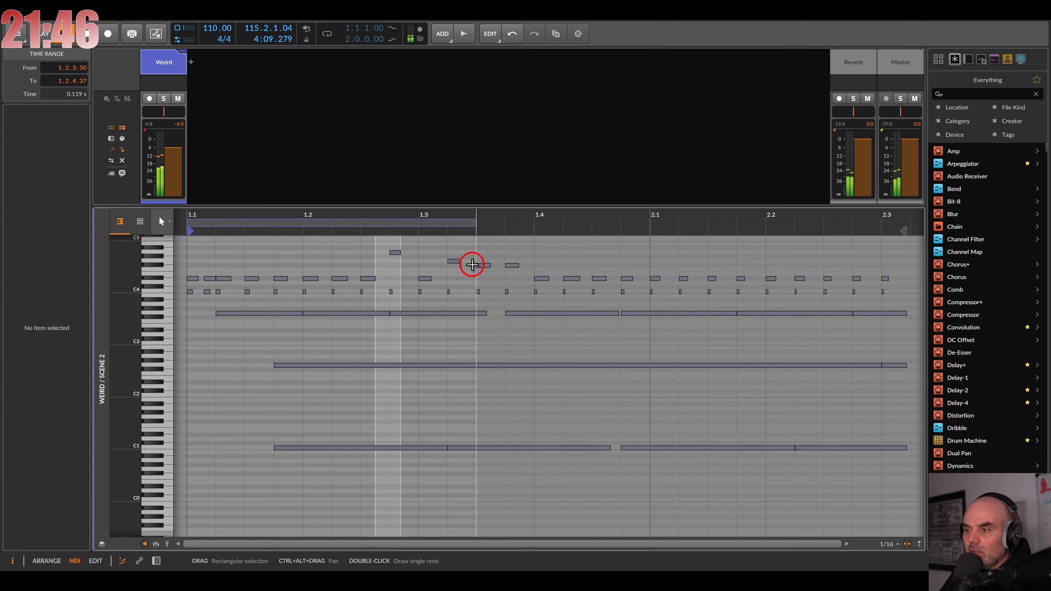
drag(376, 306, 421, 342)
key(Up)
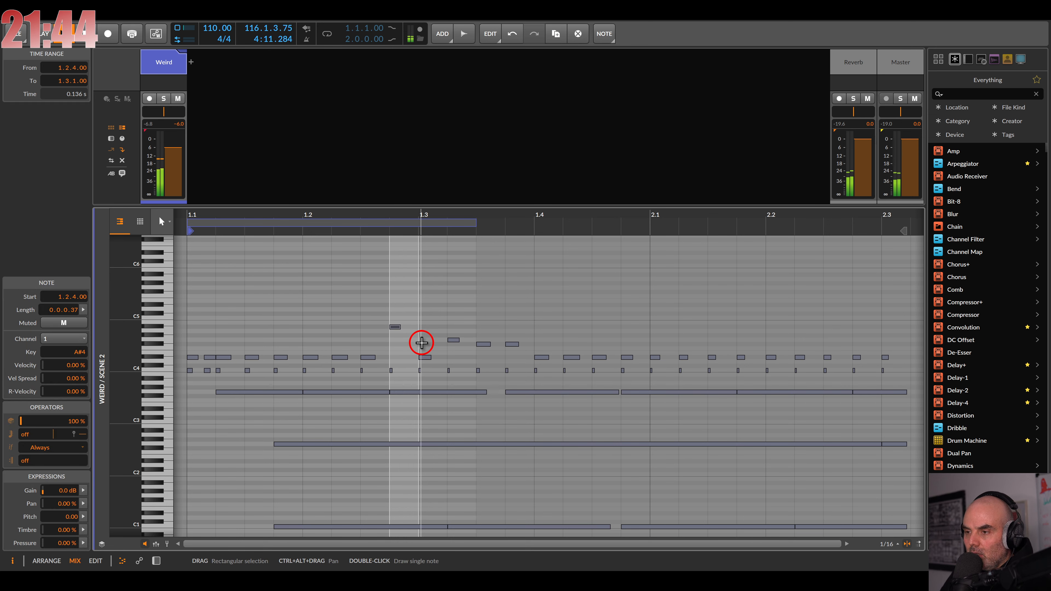
Step: Enable the Scene 1 clip's next action with a loop count of x4 and set it to Play Next
double_click(173, 63)
click(167, 85)
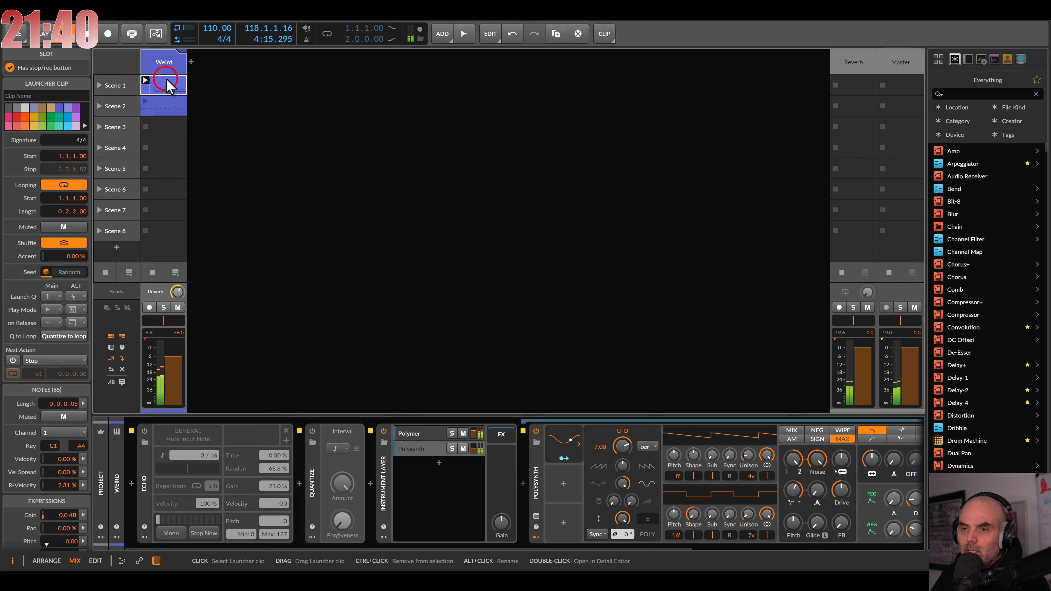
click(13, 360)
click(44, 361)
click(38, 373)
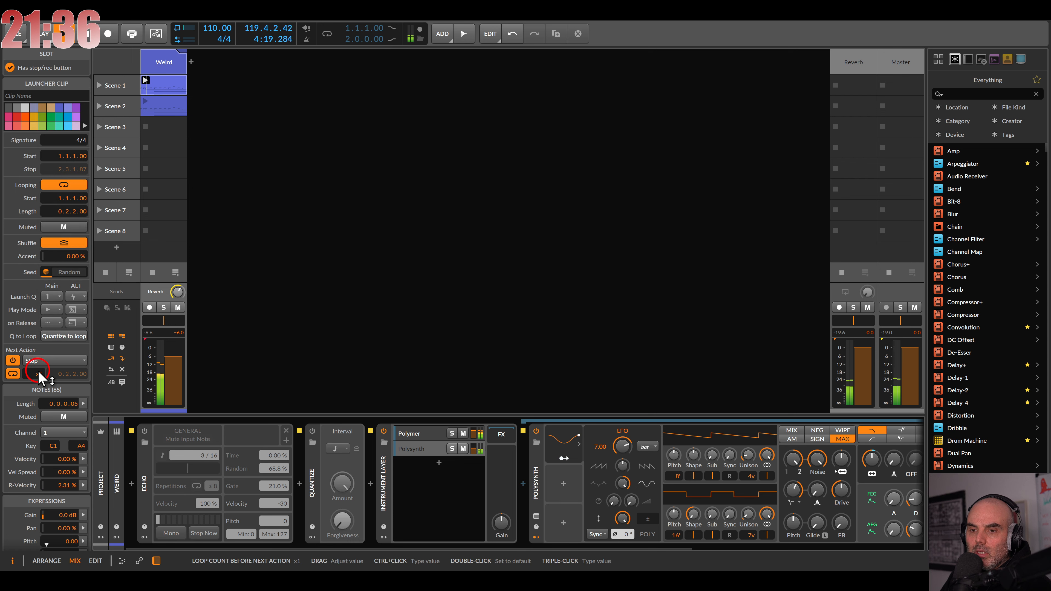
drag(37, 376, 37, 377)
click(44, 361)
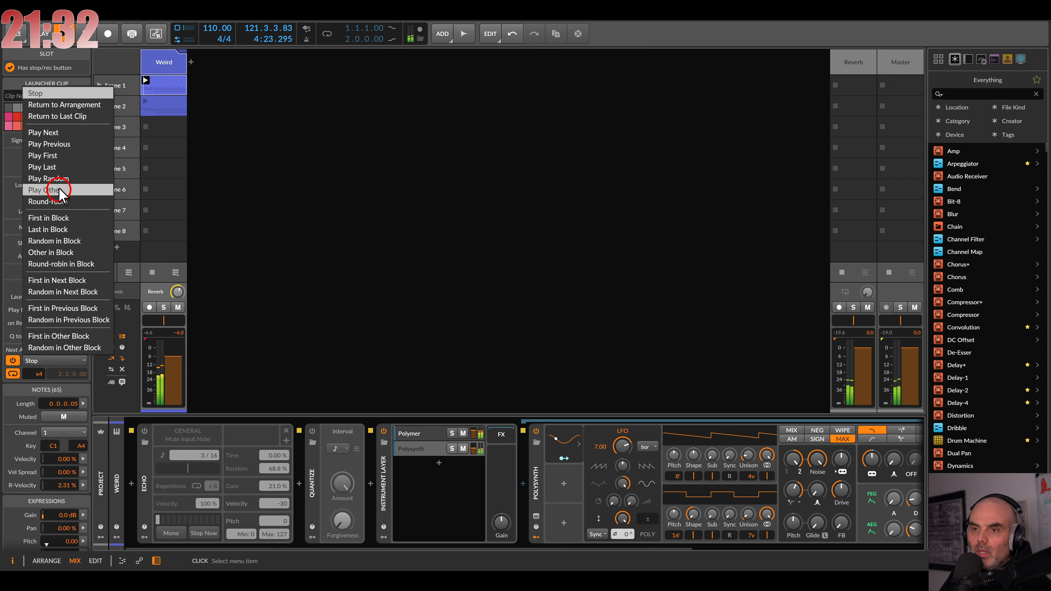
click(61, 137)
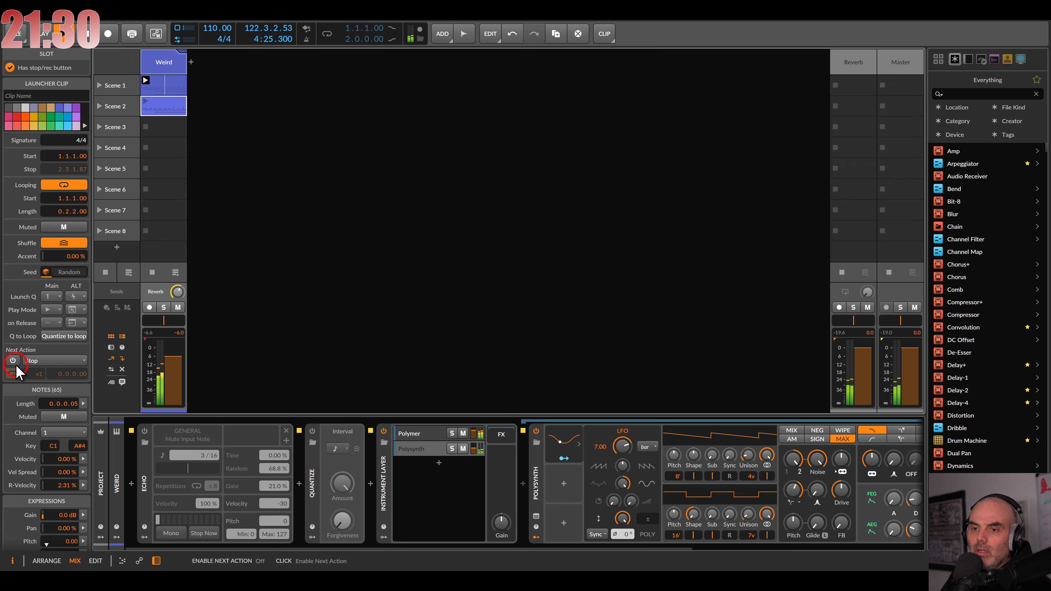
Step: Set the Scene 2 clip's next action to Play First with a loop count of x4, and save the project
drag(37, 377, 37, 376)
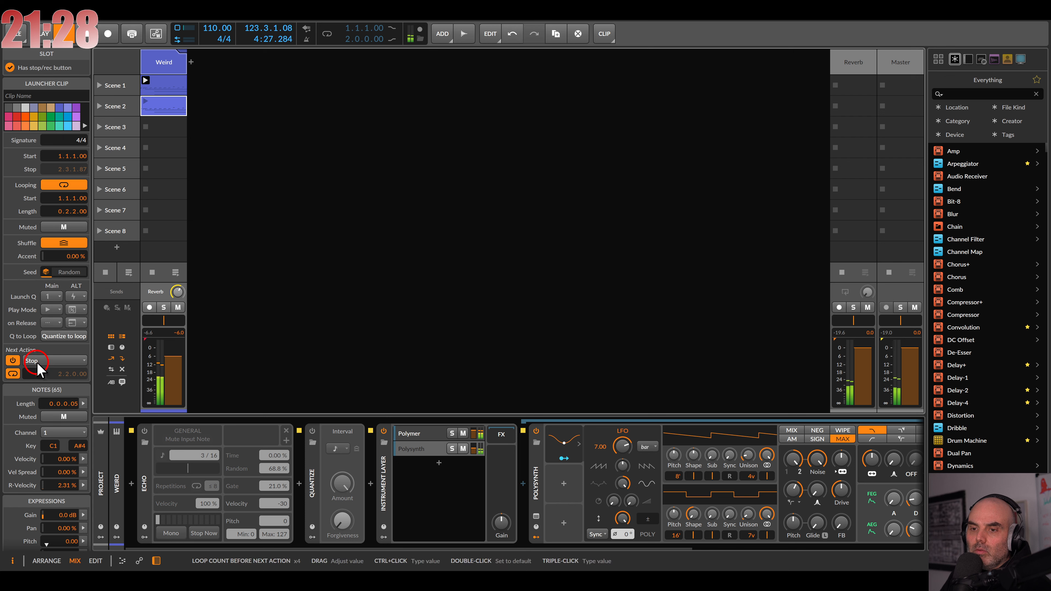
click(43, 361)
click(69, 159)
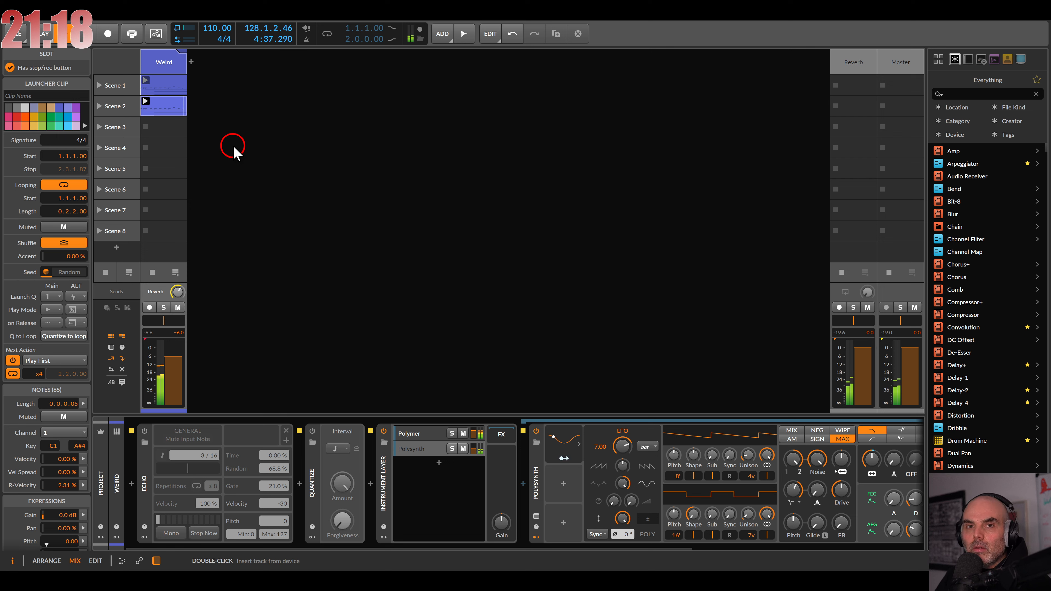
key(ctrl+c)
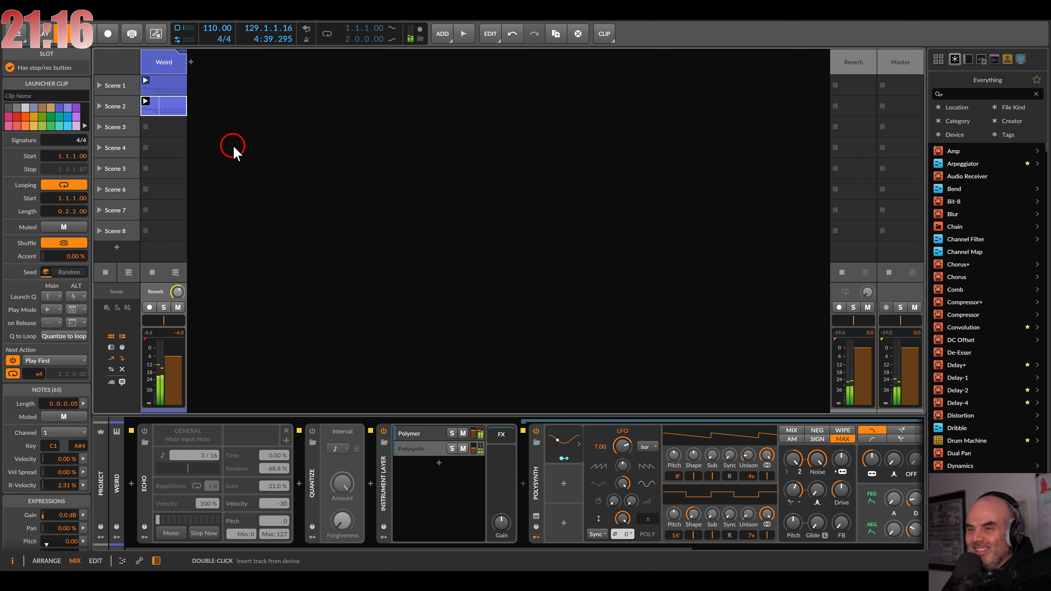
key(ctrl+s)
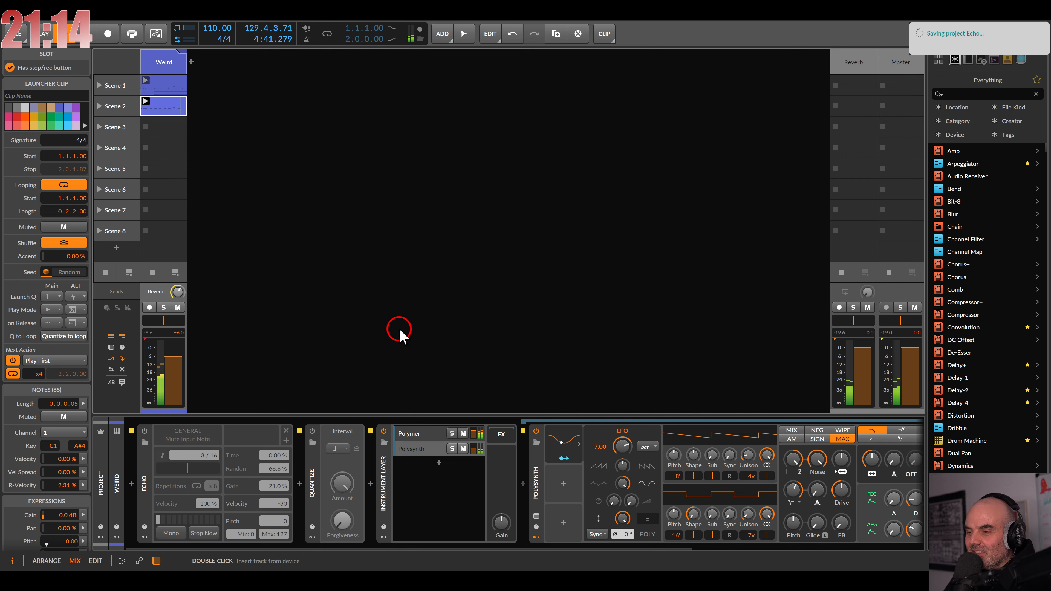
Step: Show the project-level modulators and add a Macro modulator in the first slot
click(101, 527)
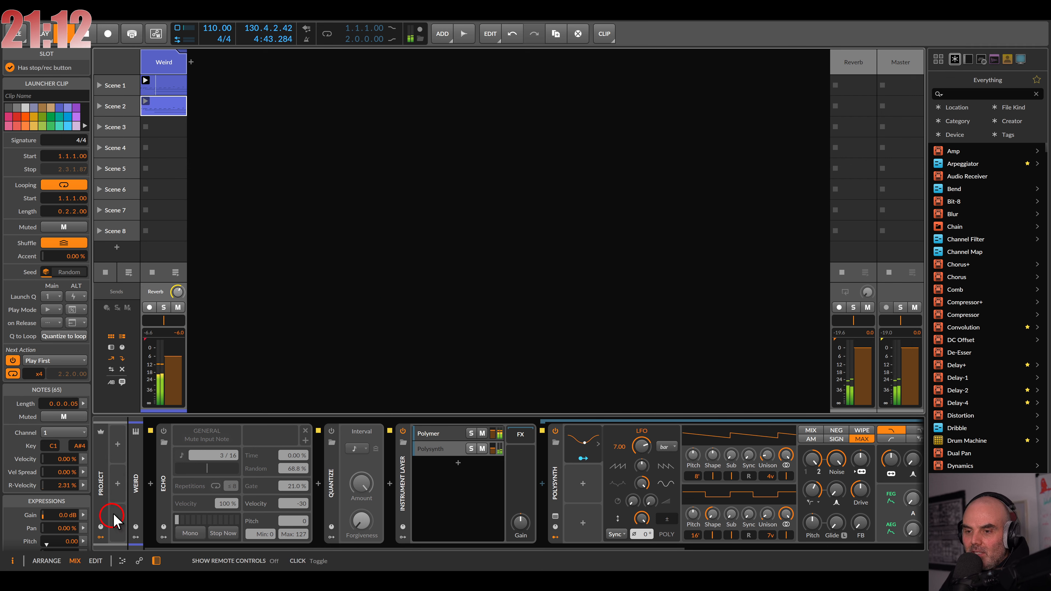
click(118, 445)
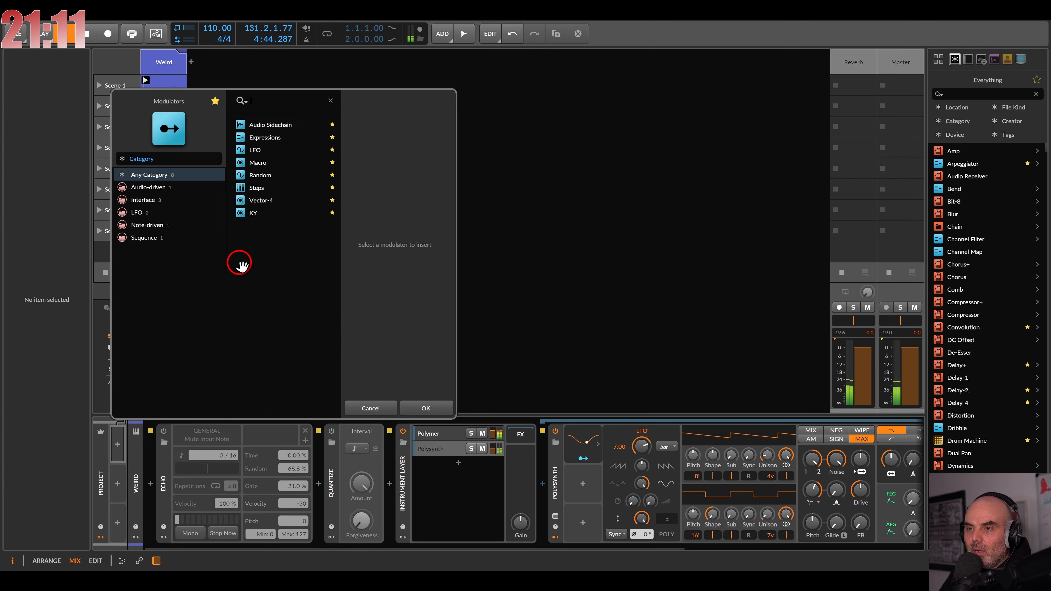
double_click(256, 164)
Step: Select the Polymer layer and lower its low-pass filter cutoff to about 230 Hz
drag(427, 493, 220, 486)
click(245, 437)
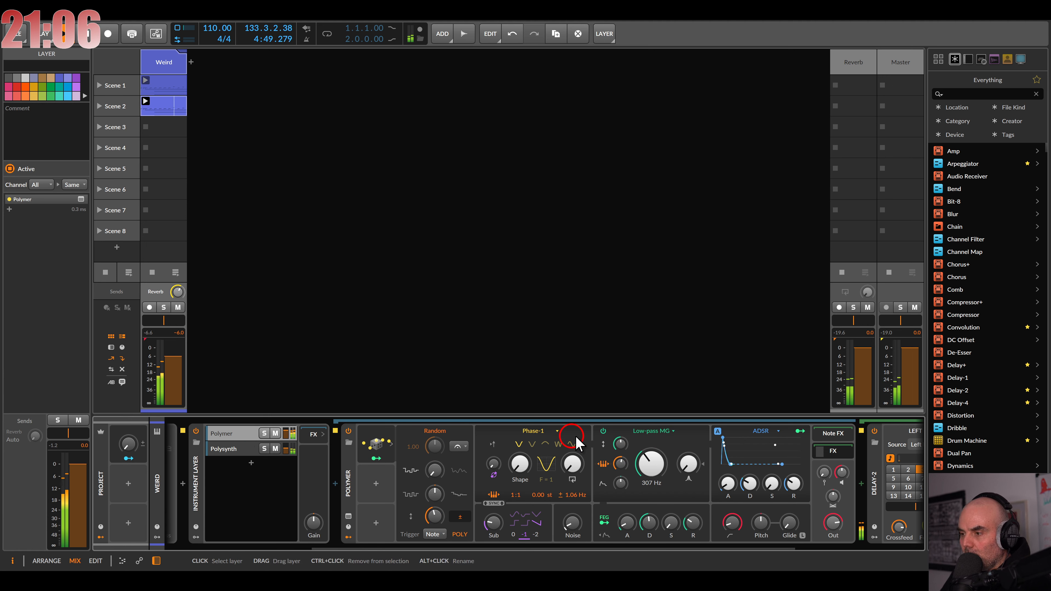
drag(652, 475, 653, 471)
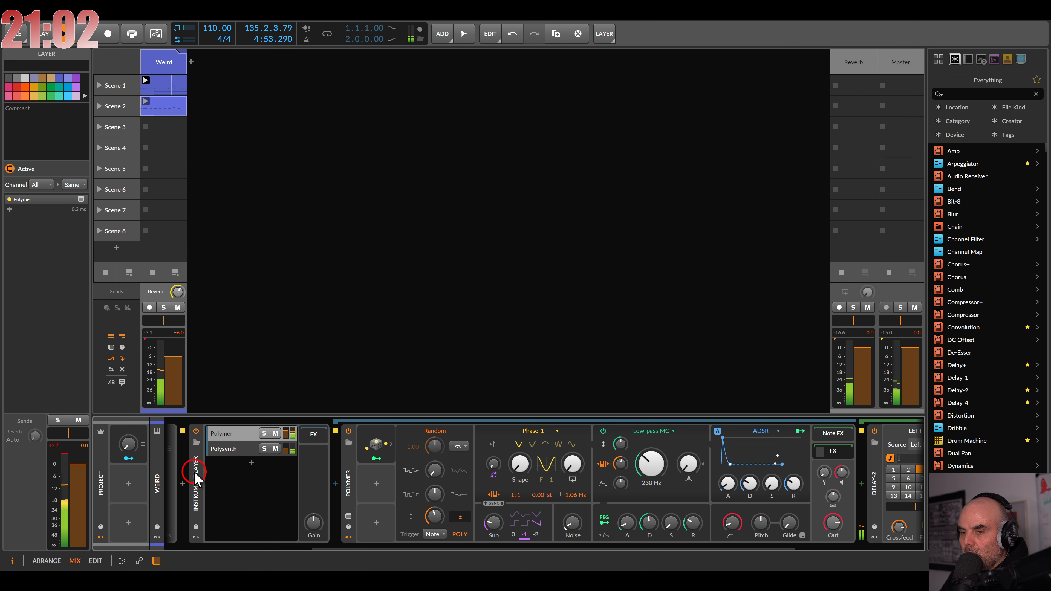
Step: Map the project-level macro to the Polymer low-pass filter cutoff and rename the macro Weird BRTNS
click(128, 458)
drag(645, 463, 646, 466)
click(173, 443)
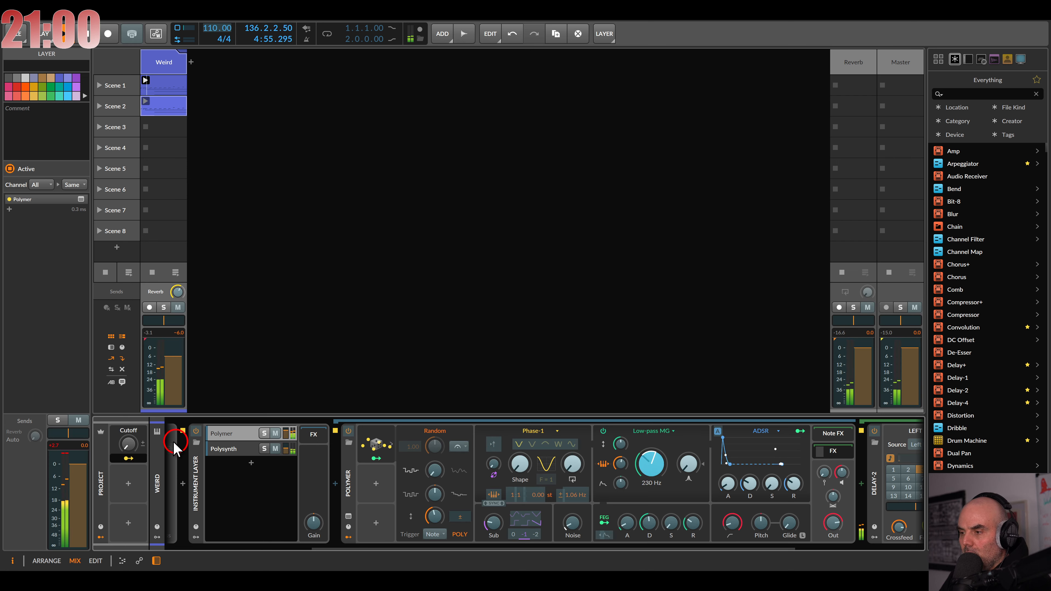
double_click(129, 431)
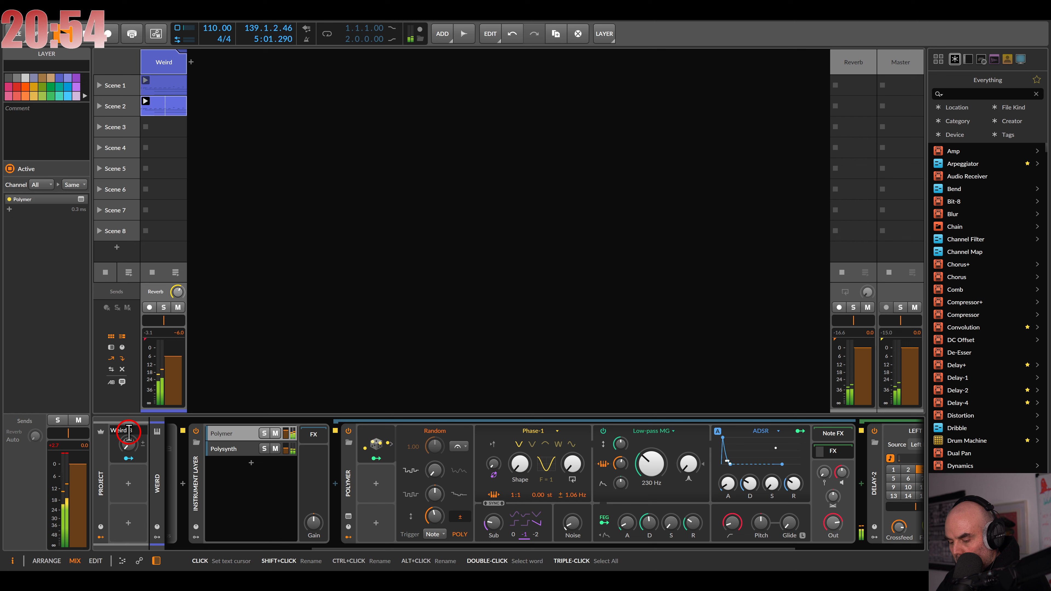
key(Return)
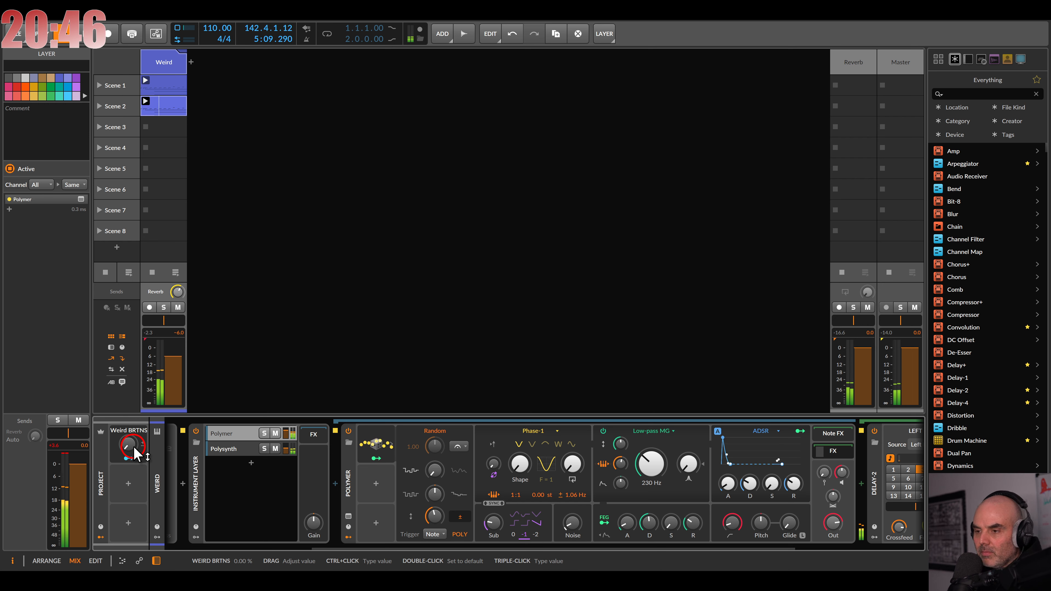
Step: Add a new v9 Kick instrument track and create a Scene 1 clip on it, opened for note editing
double_click(275, 194)
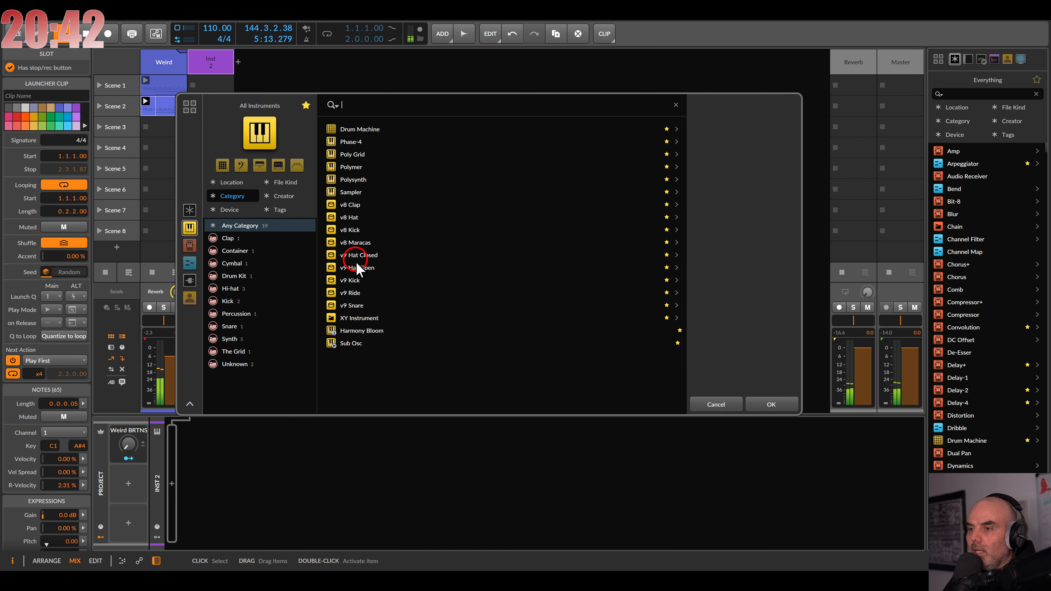
double_click(354, 280)
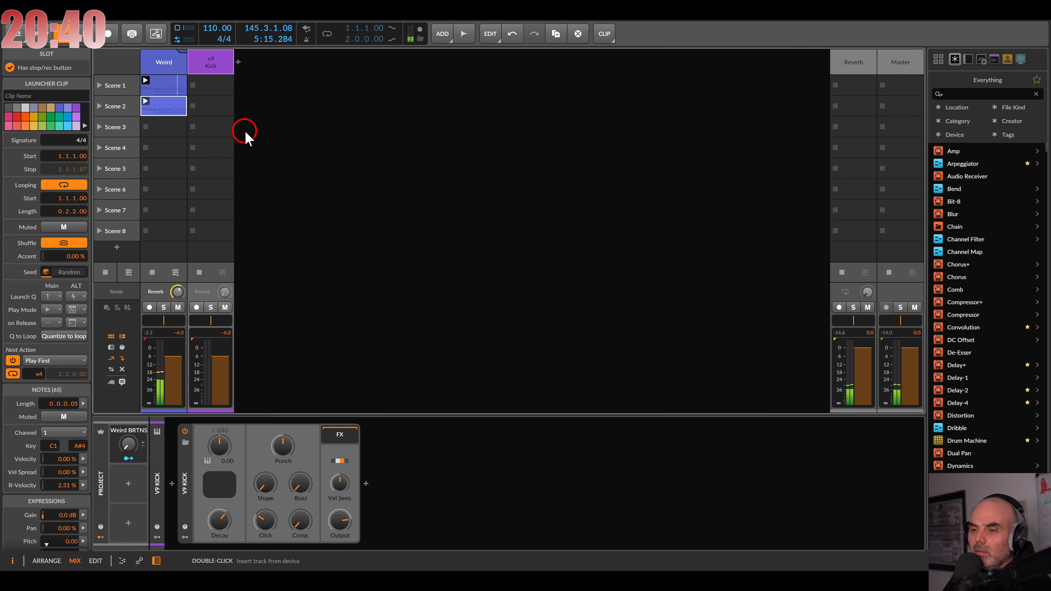
double_click(210, 85)
double_click(198, 85)
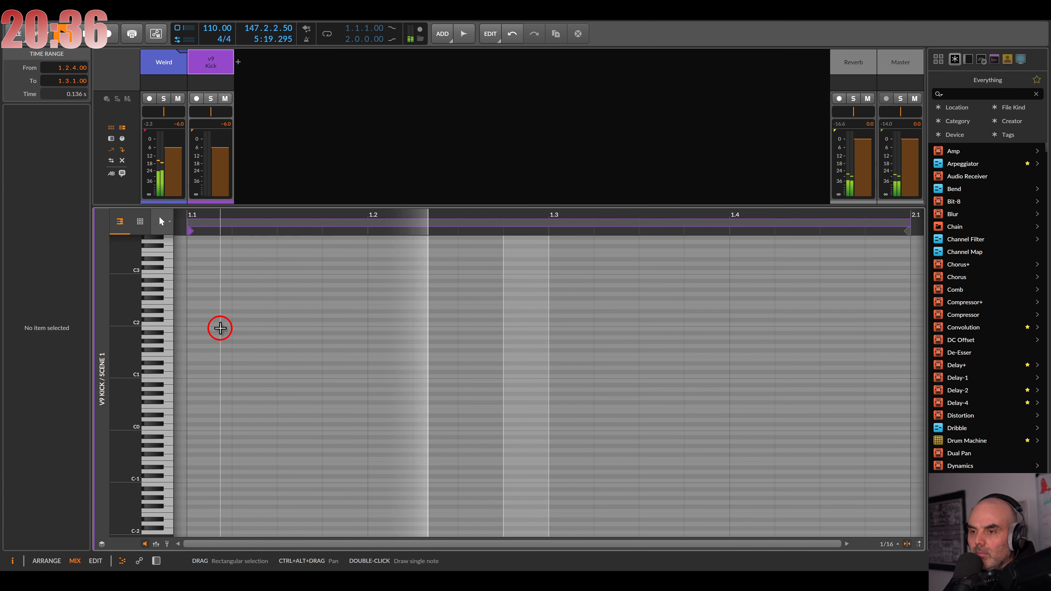
Step: Draw five sixteenth-note C2 kicks at 1.1.1, 1.1.4, 1.2.3, 1.3.1 and 1.4.1 in the kick clip
double_click(213, 324)
scroll(240, 324, down, 3)
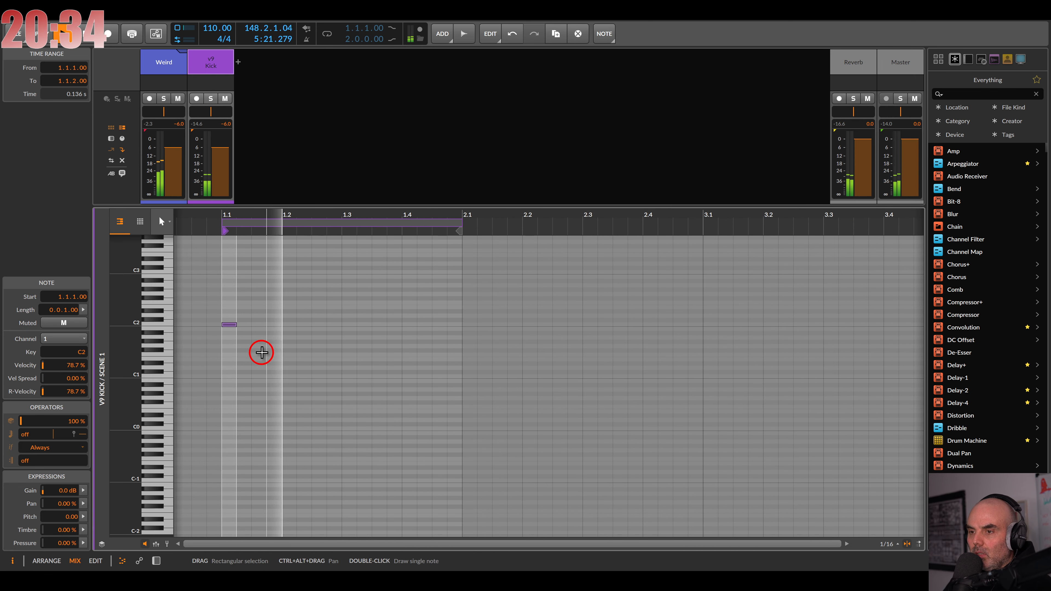
double_click(273, 324)
double_click(320, 325)
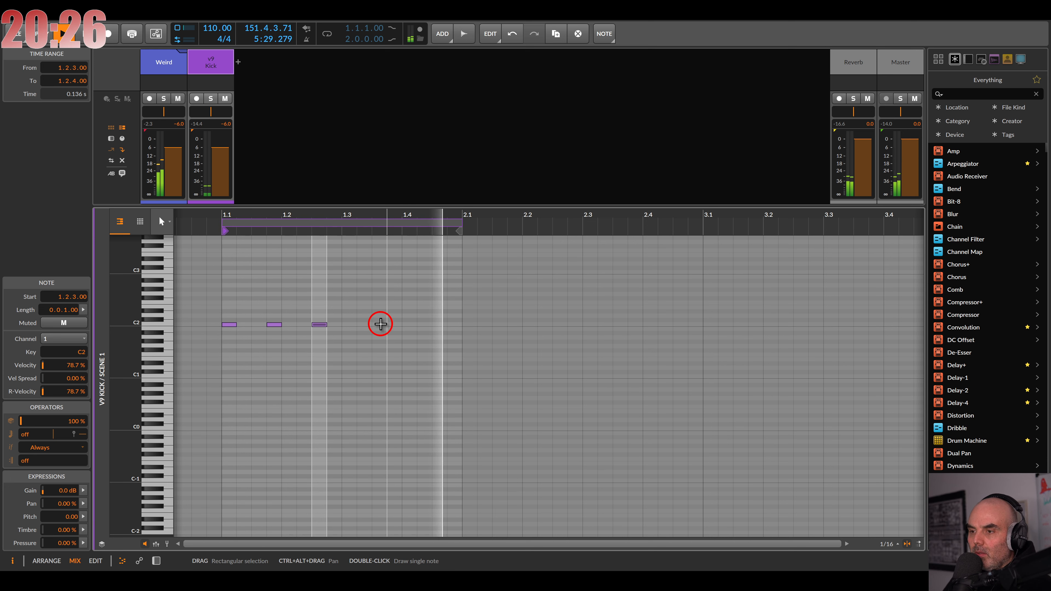
click(351, 326)
double_click(351, 326)
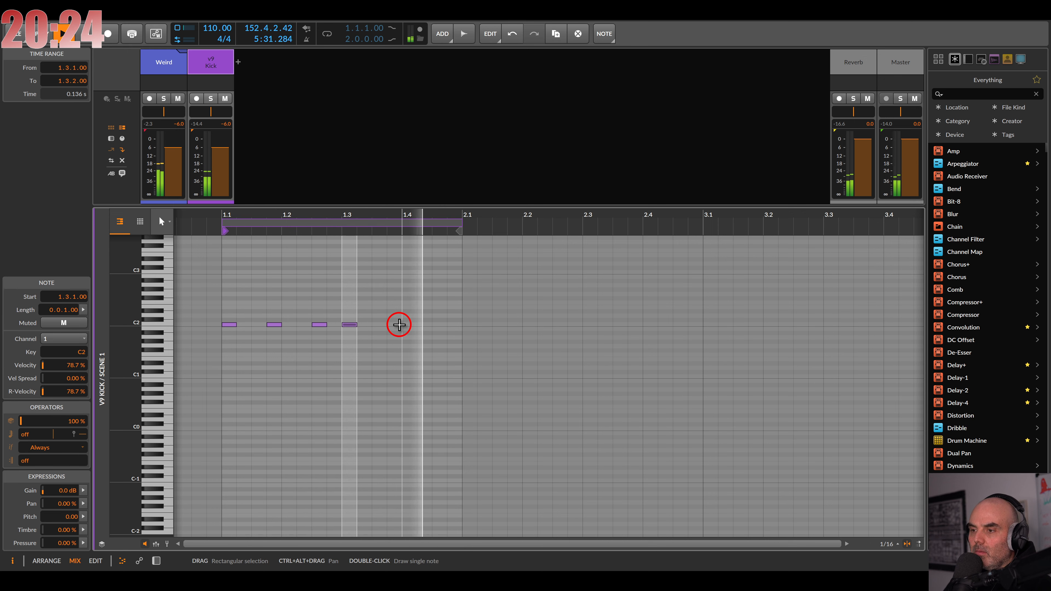
double_click(406, 325)
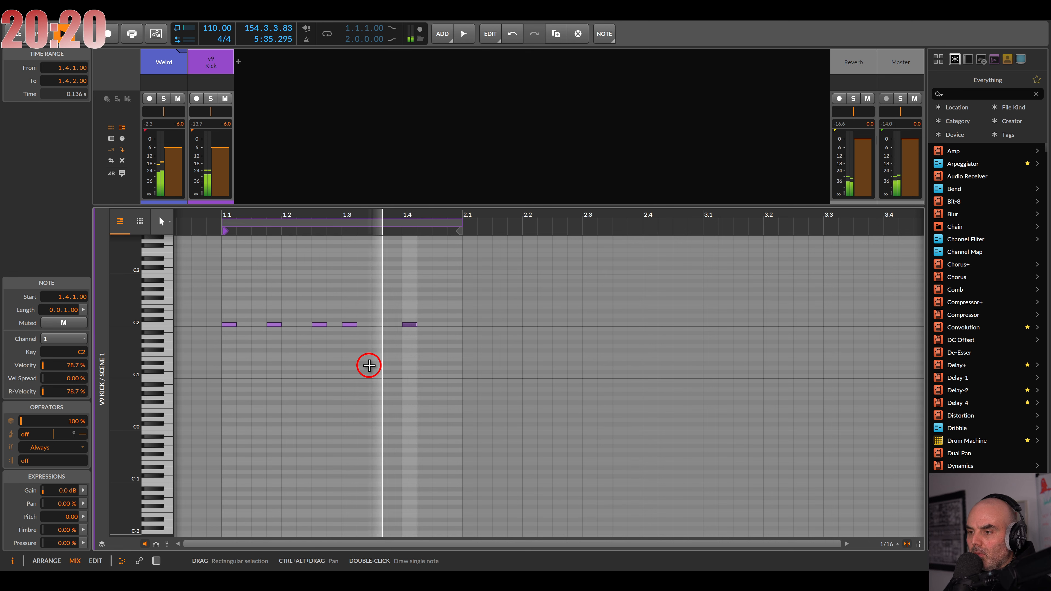
Step: Show the v9 Kick device, lower its Decay and Punch, and set Click to about 42%
double_click(208, 62)
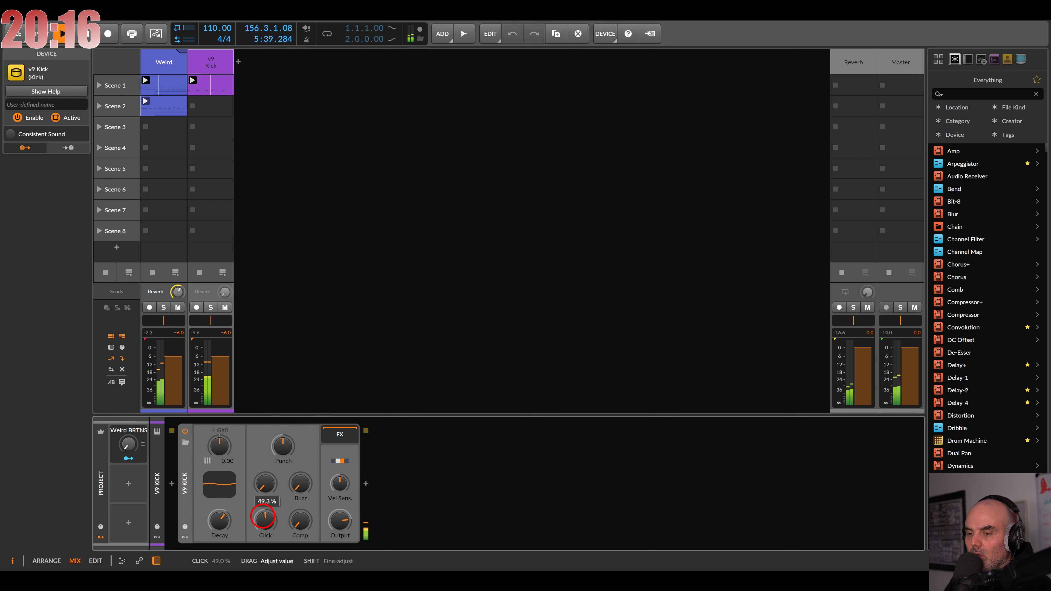
drag(262, 517, 220, 525)
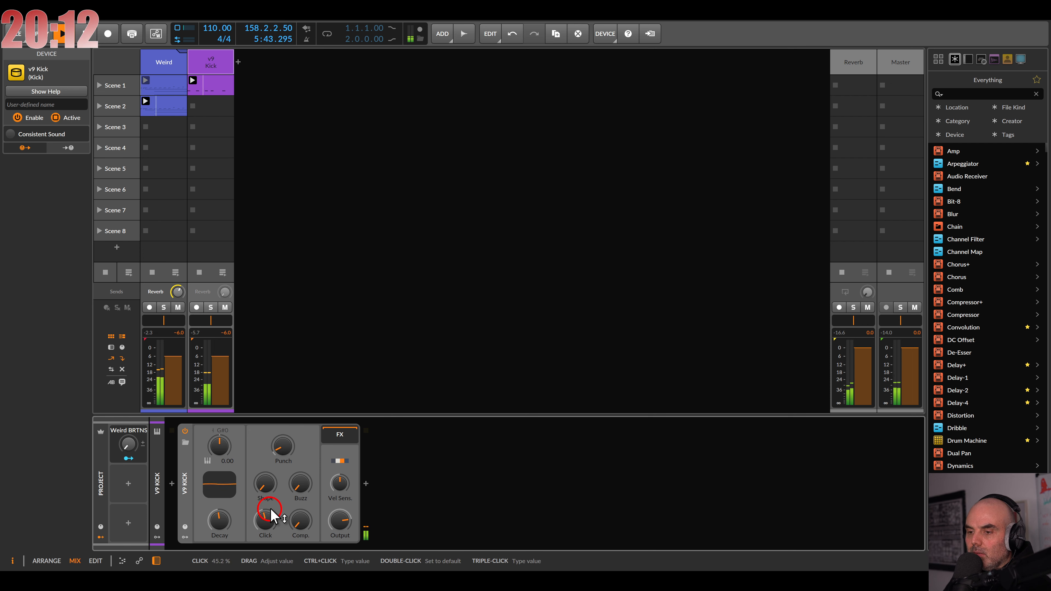
drag(265, 514, 265, 517)
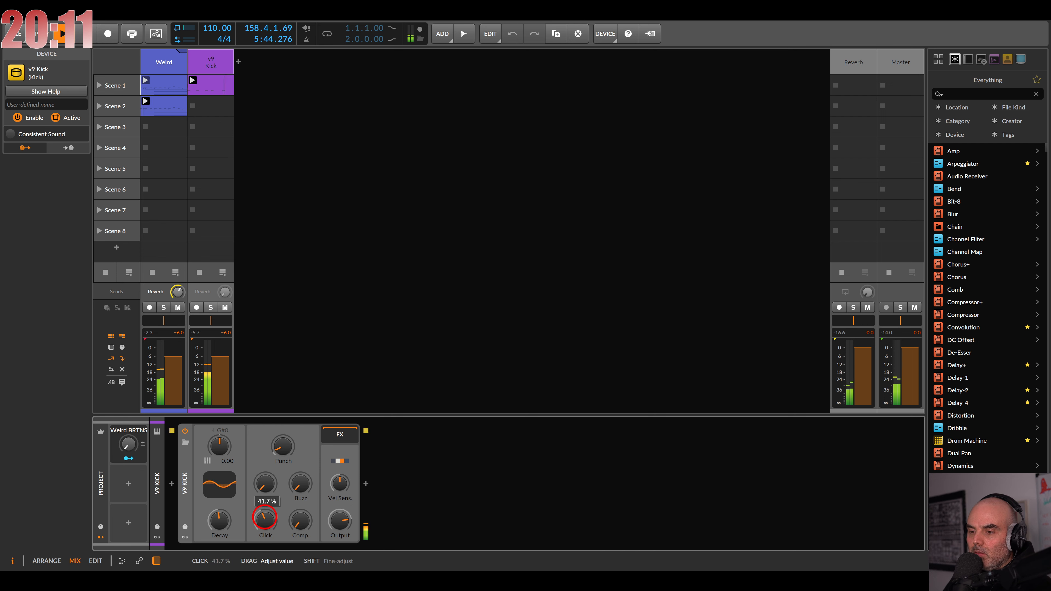
Step: Insert a Filter+ after the v9 Kick and raise its Heat drive to about +11.2 dB
click(365, 484)
click(502, 211)
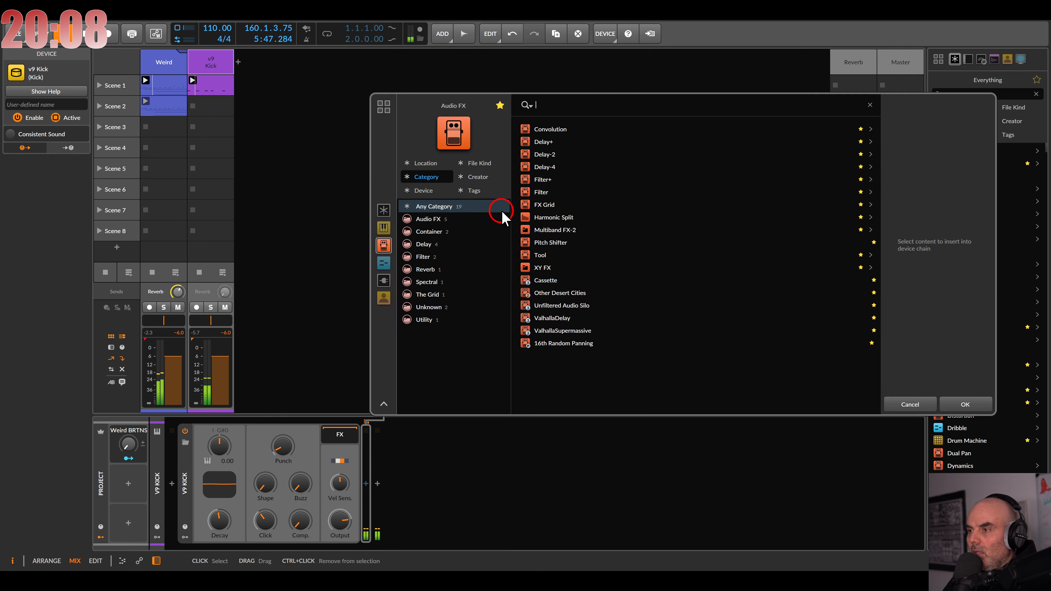
double_click(539, 180)
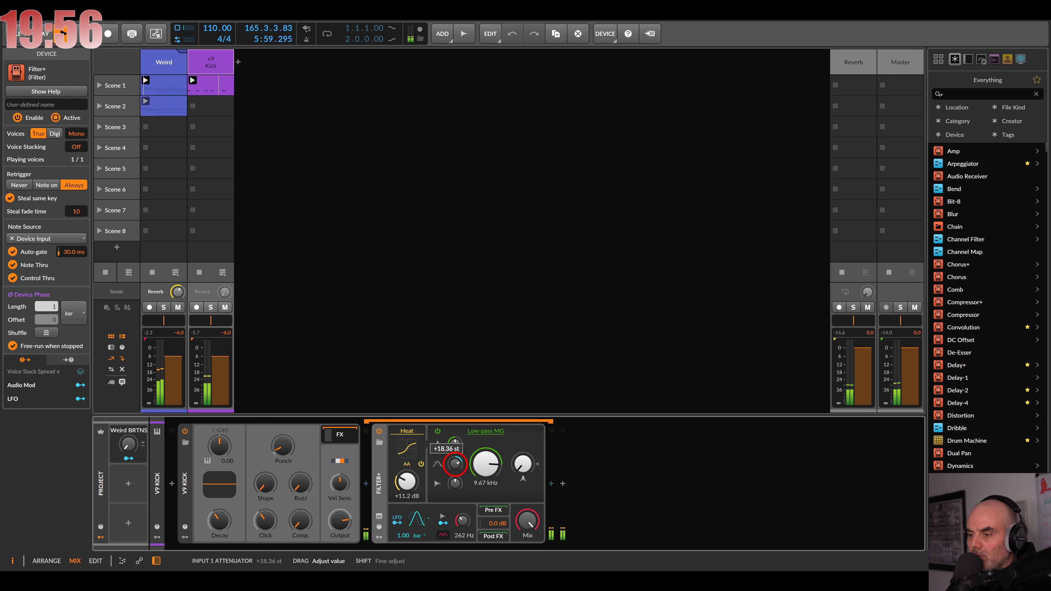
Step: Insert a Delay+ after the Filter+ and set its feedback to about 51%
click(551, 483)
double_click(599, 148)
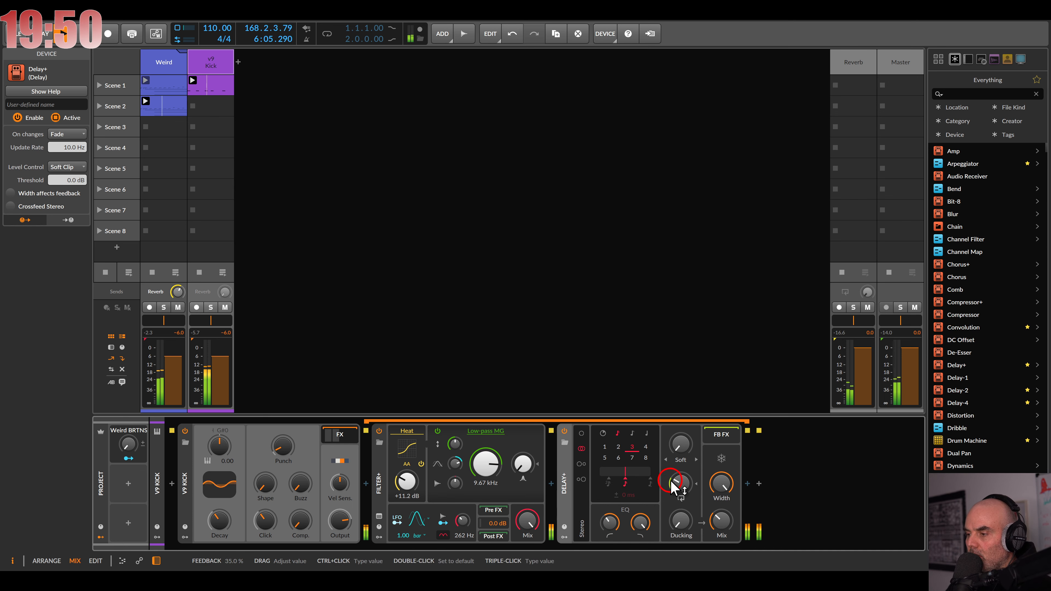
drag(676, 483, 679, 490)
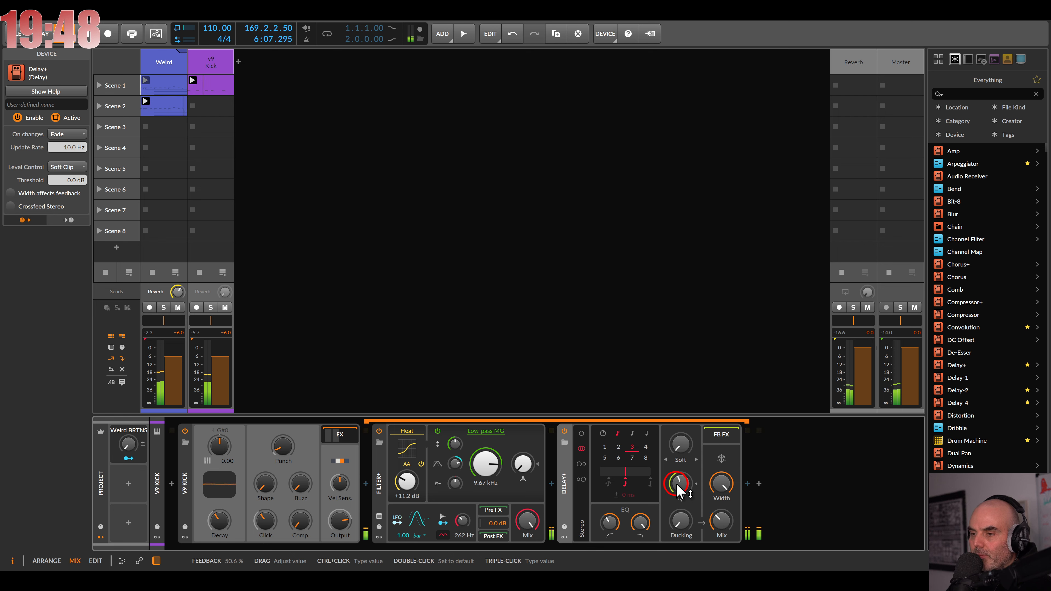
Step: Add a Polysynth instrument track with an Echo note effect after the synth, and set the echo time to 2/16
double_click(334, 199)
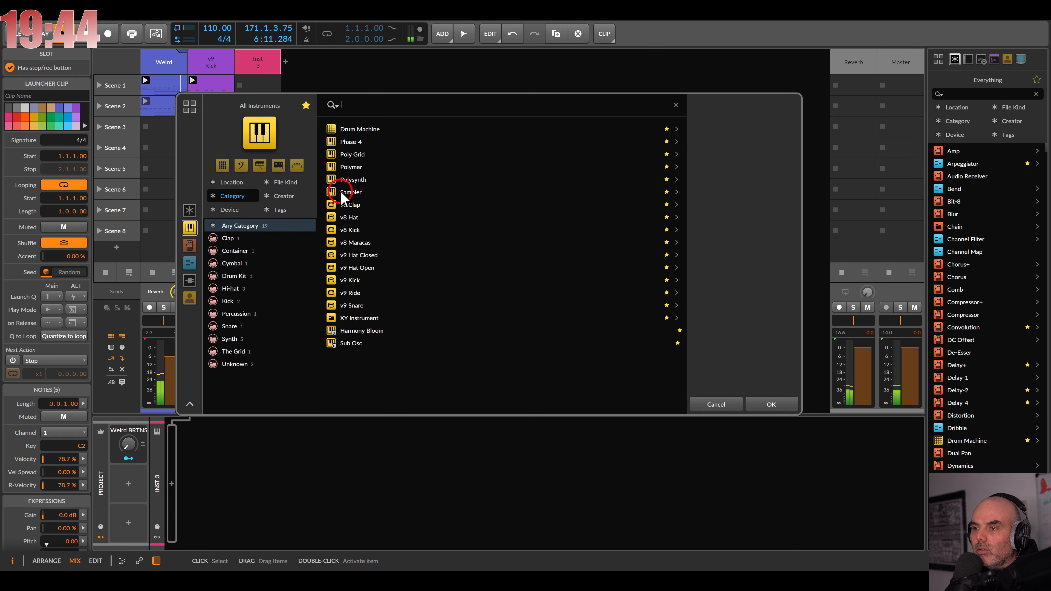
double_click(342, 180)
click(261, 60)
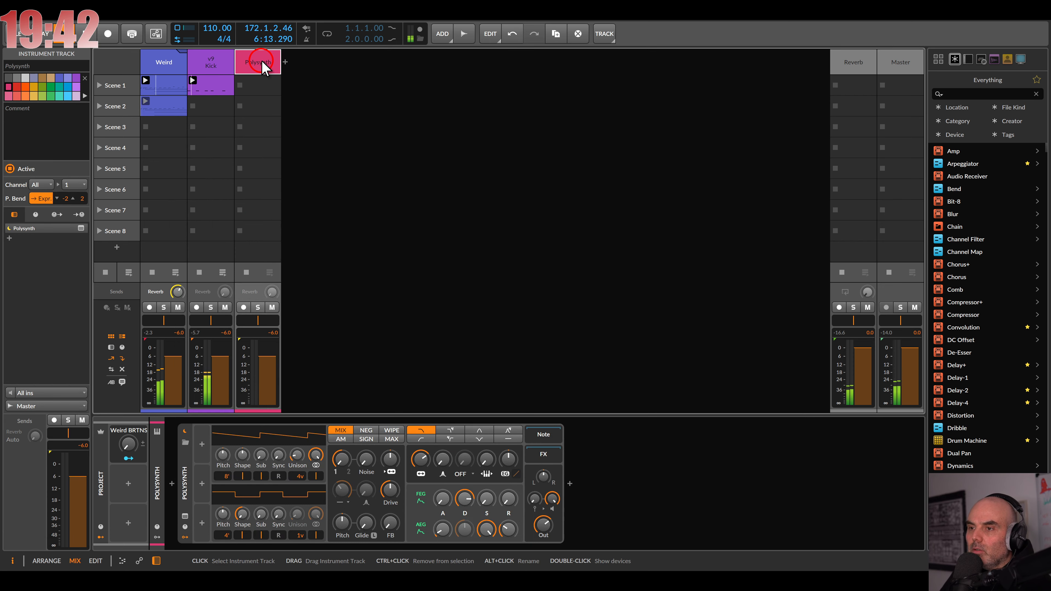
click(570, 483)
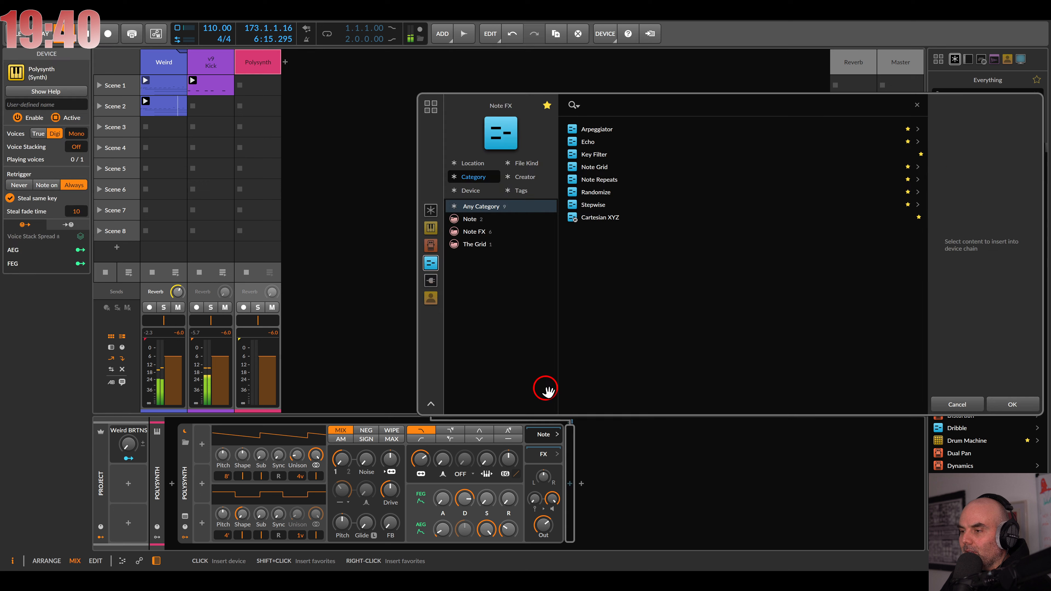
double_click(588, 141)
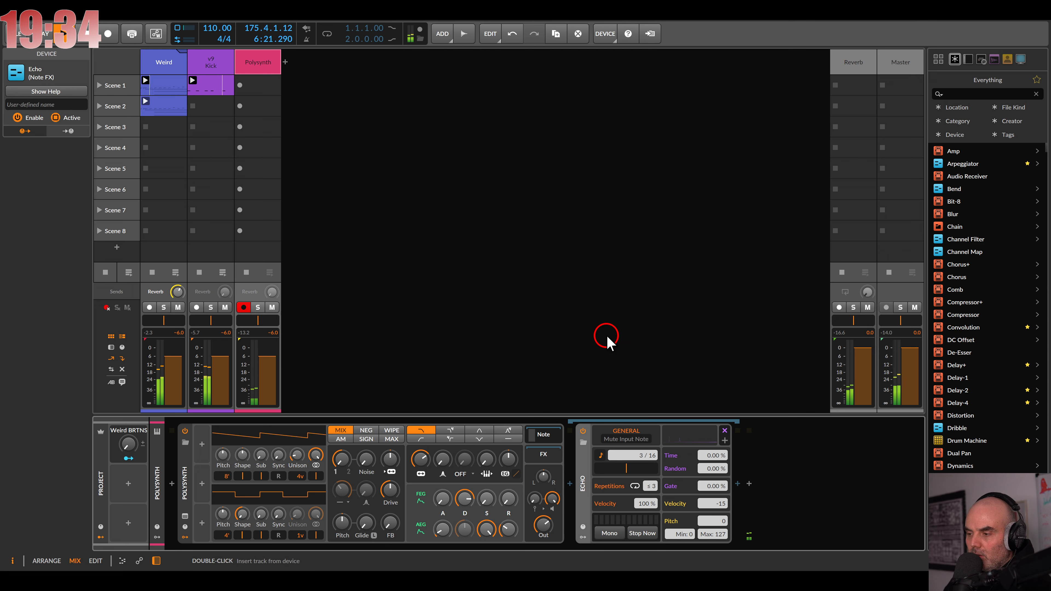
drag(640, 454, 641, 455)
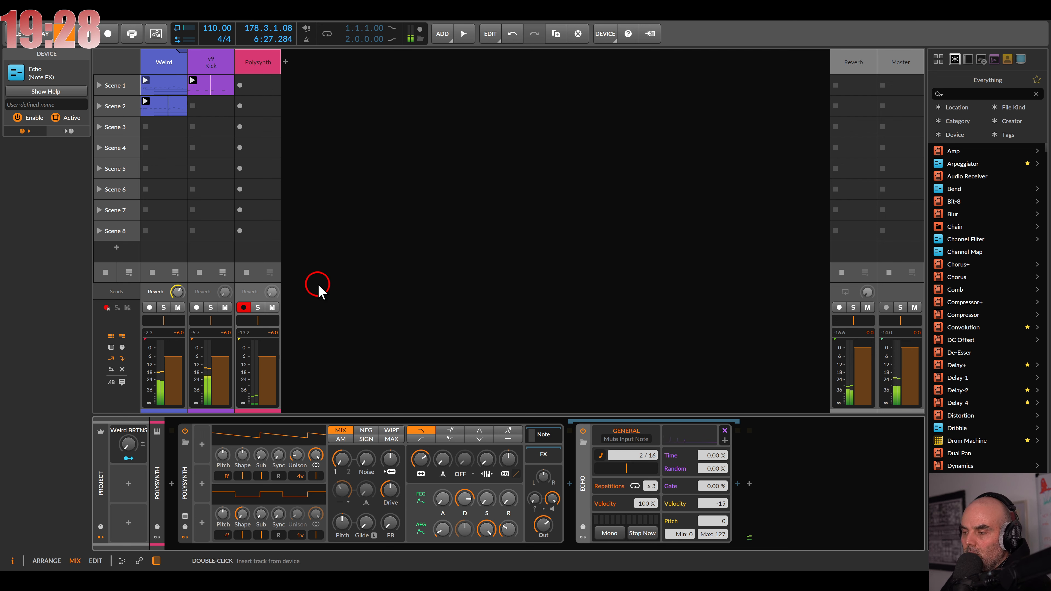
Step: Disarm recording on the Polysynth track and create its Scene 1 clip, opened for note editing
click(246, 306)
double_click(254, 85)
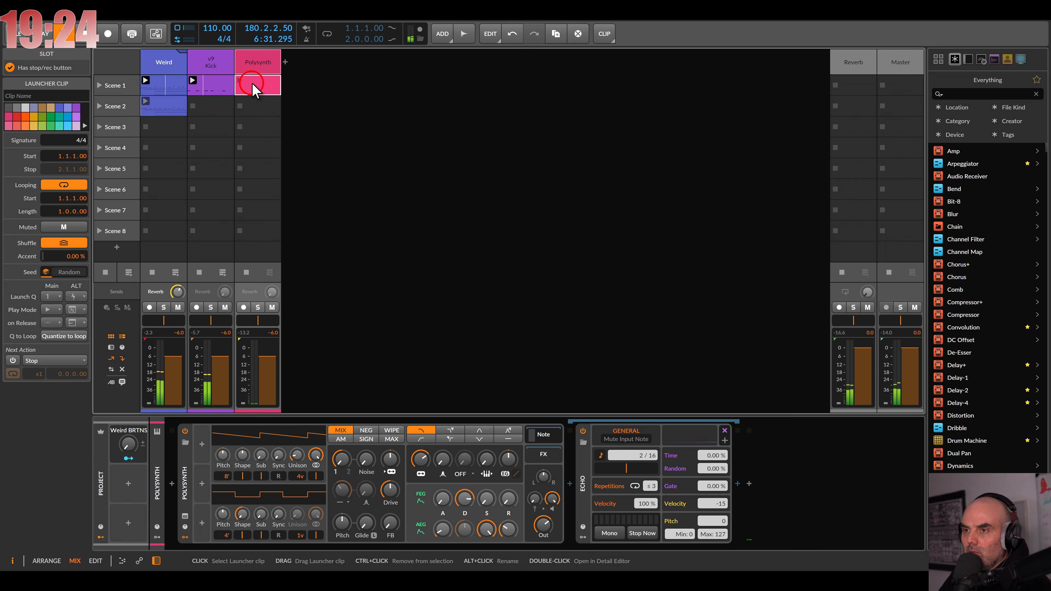
double_click(250, 85)
double_click(244, 81)
double_click(257, 84)
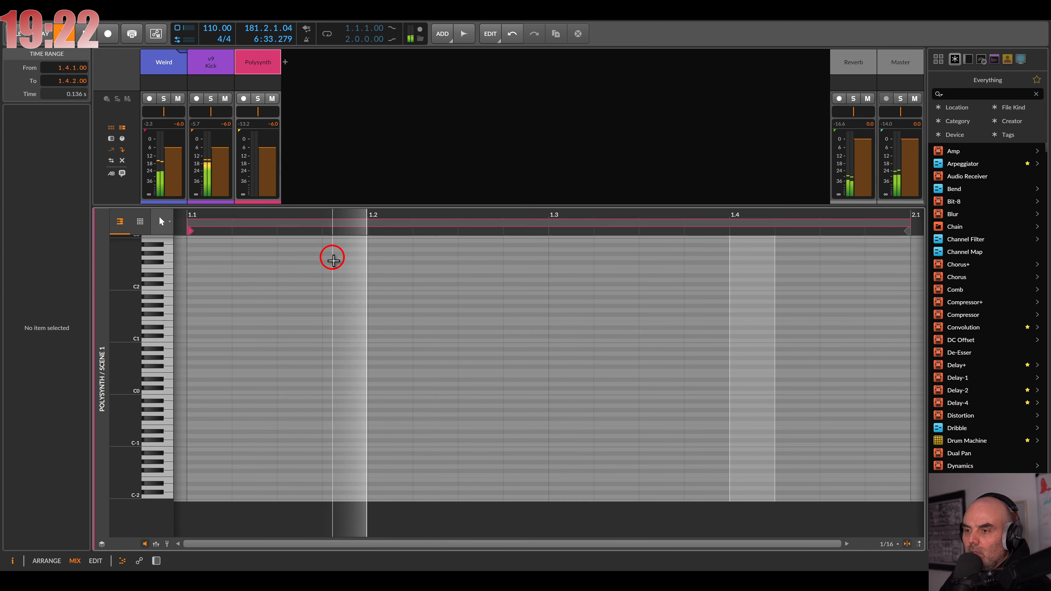
Step: Draw a sixteenth-note C2 at 1.1.2 in the Polysynth clip and shorten the clip's loop length to 0.1.3.00
drag(342, 337, 341, 295)
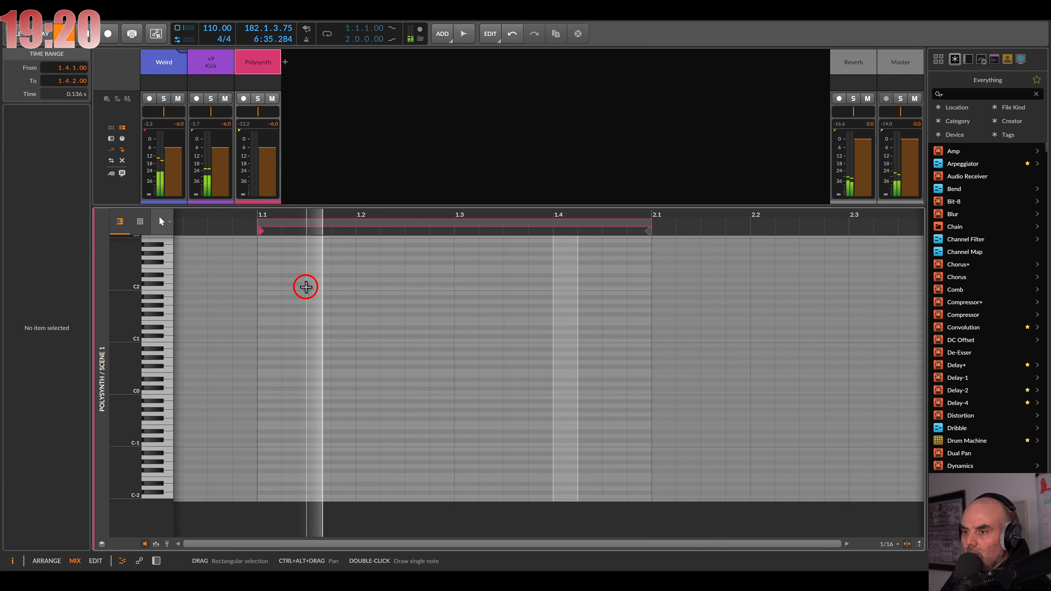
double_click(300, 289)
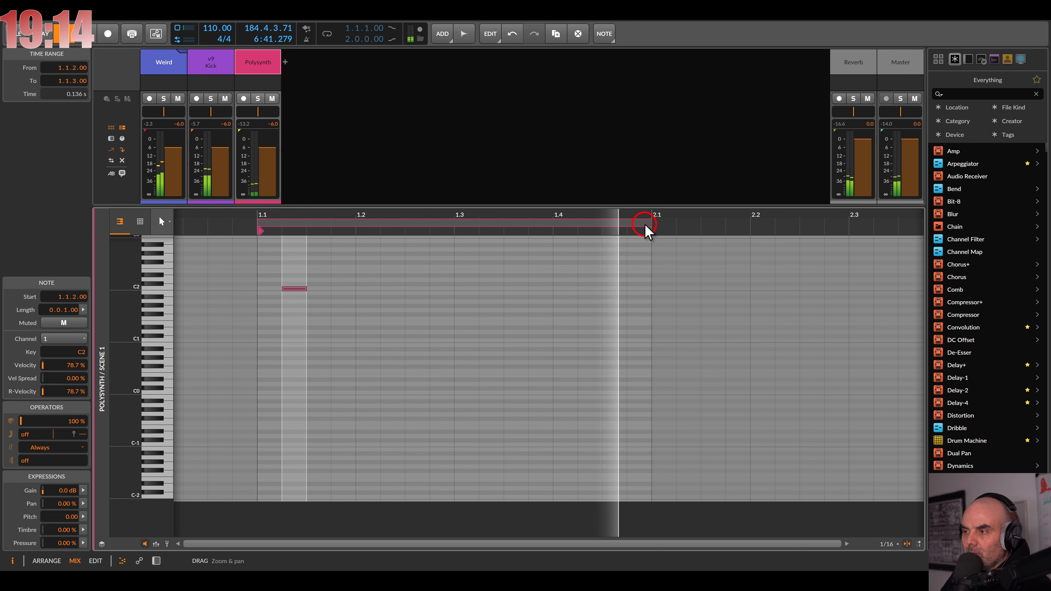
drag(650, 224, 427, 237)
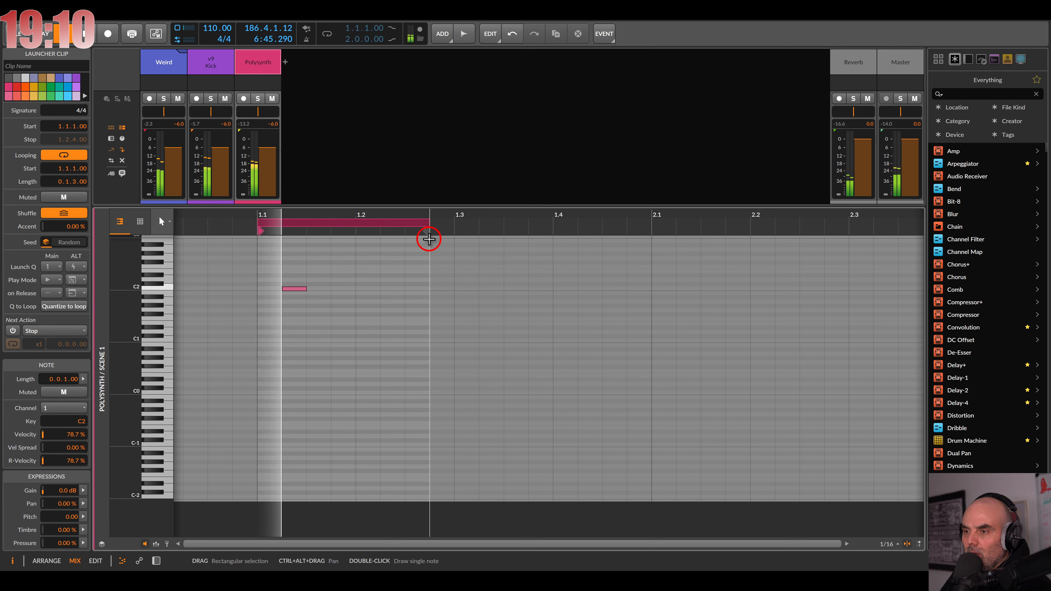
Step: Return to the Polysynth track's devices and set the Echo time to 1/16 and its repetitions to 4
double_click(261, 71)
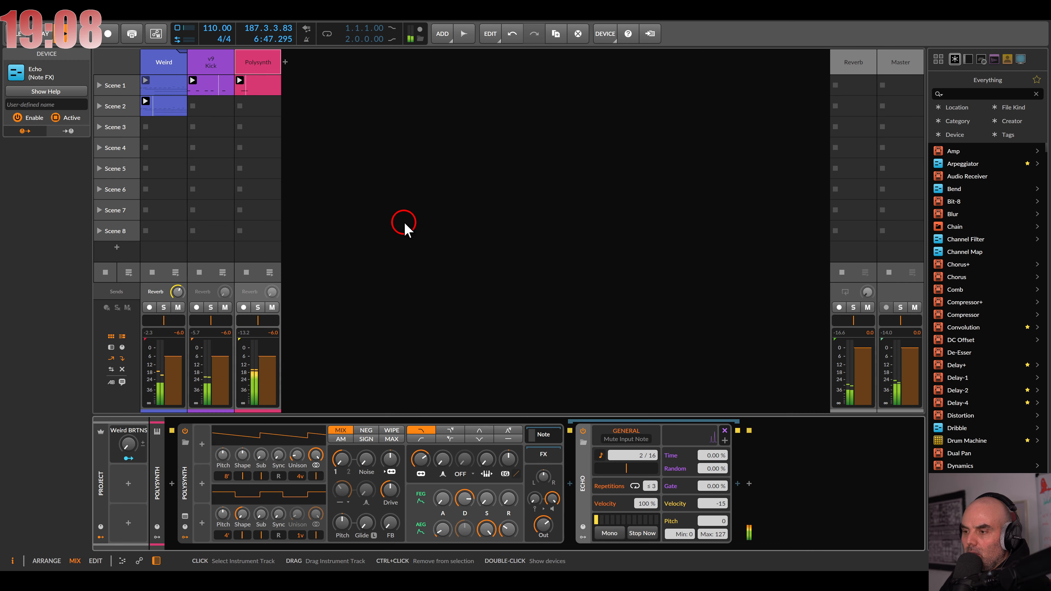
drag(634, 456, 652, 486)
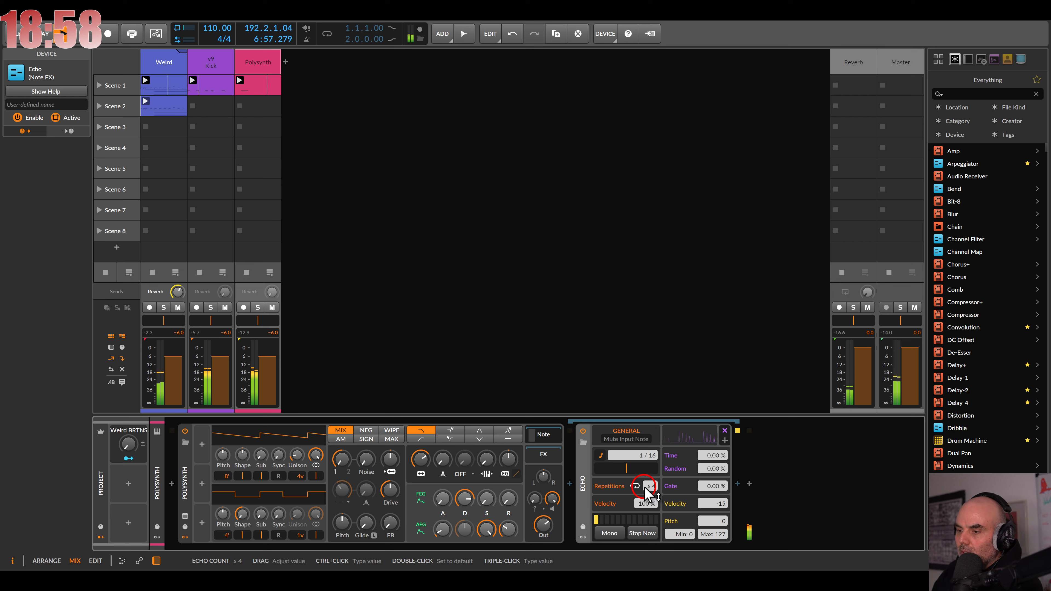
Step: Add an Expressions modulator in the Polysynth's first modulator slot
click(202, 444)
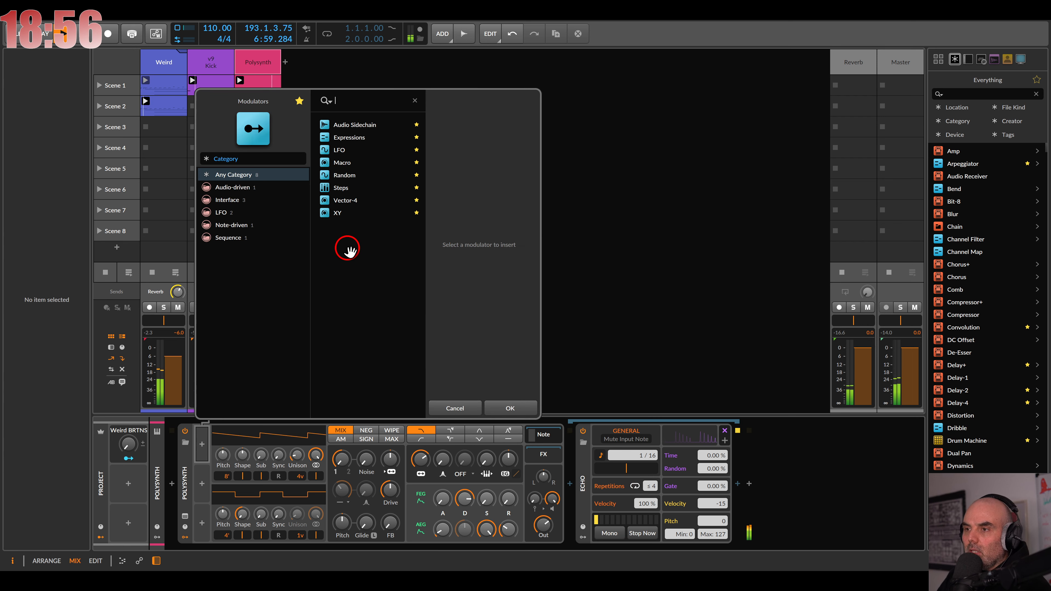
double_click(348, 137)
click(211, 445)
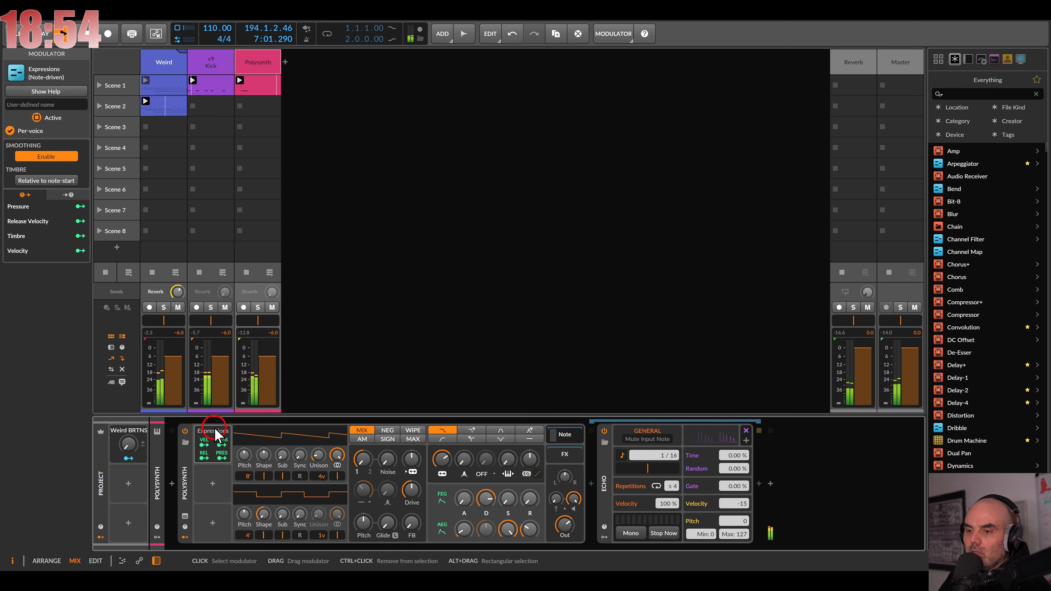
Step: Lower the Polysynth filter frequency to about 343 Hz and map Velocity to it with a modulation amount of 51.00
click(205, 444)
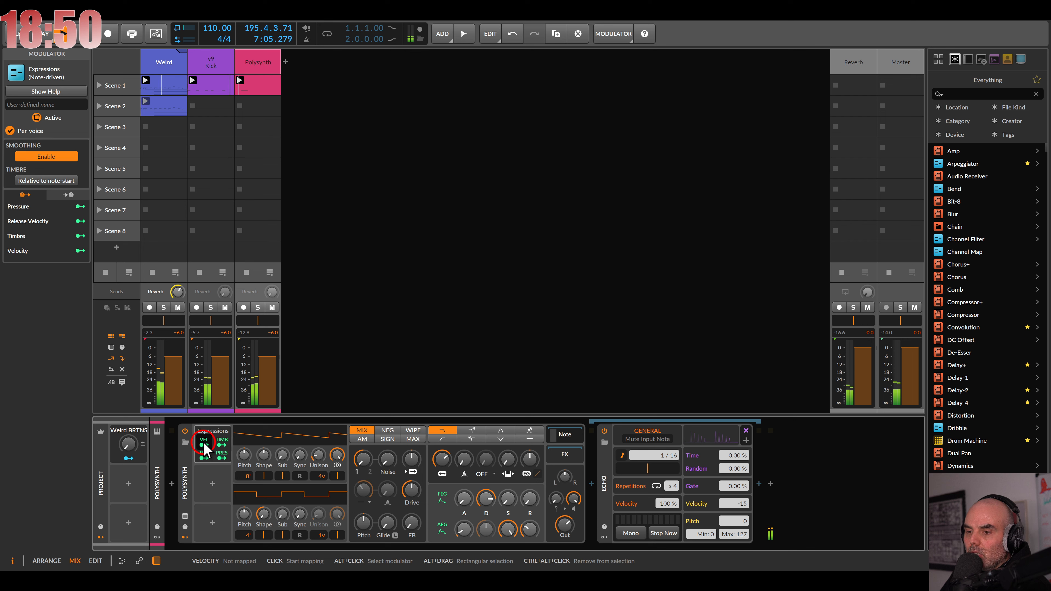
click(440, 459)
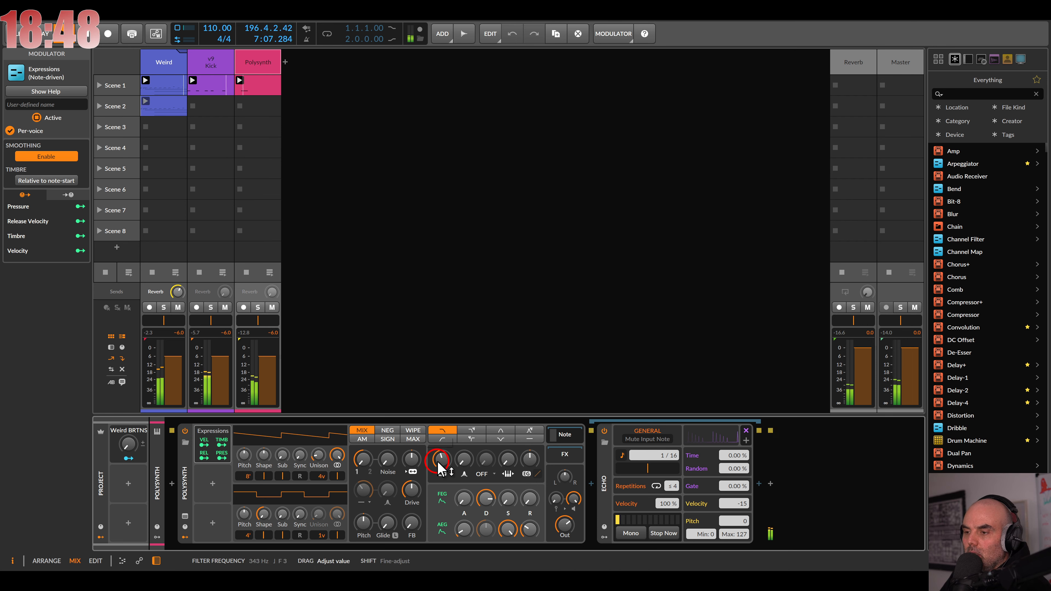
click(204, 444)
drag(442, 462, 441, 438)
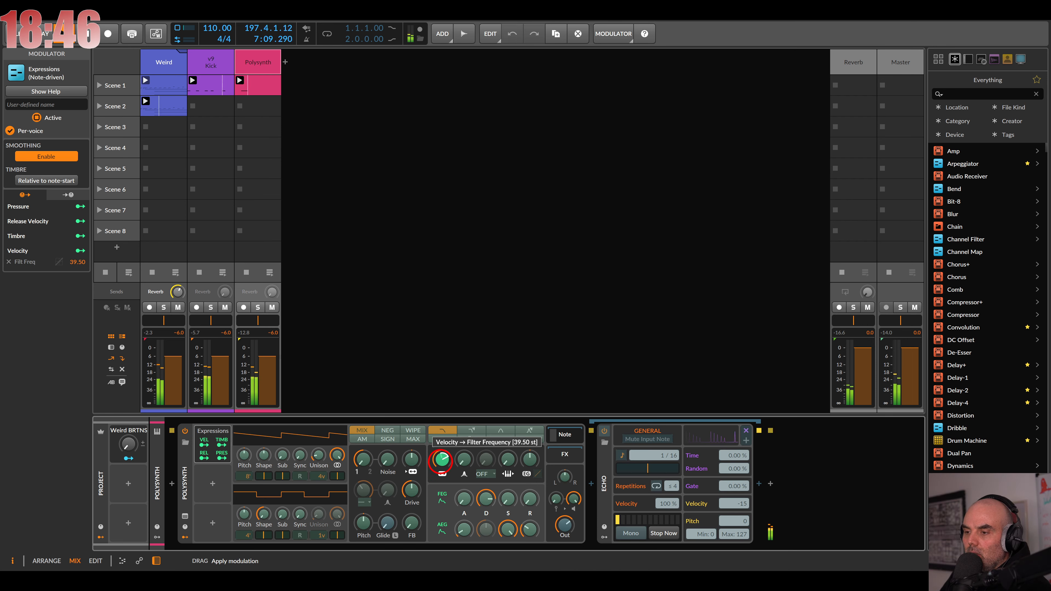
click(208, 444)
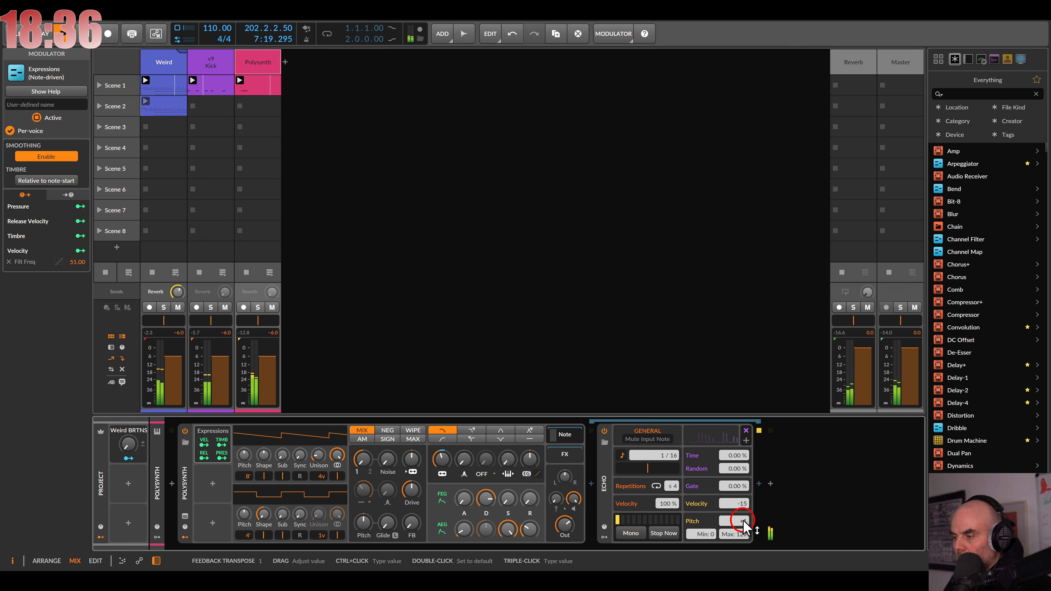
Step: Set the Echo's feedback pitch to 0, its feedback gate to -11.0 % and its repetitions to 5
scroll(742, 521, up, 2)
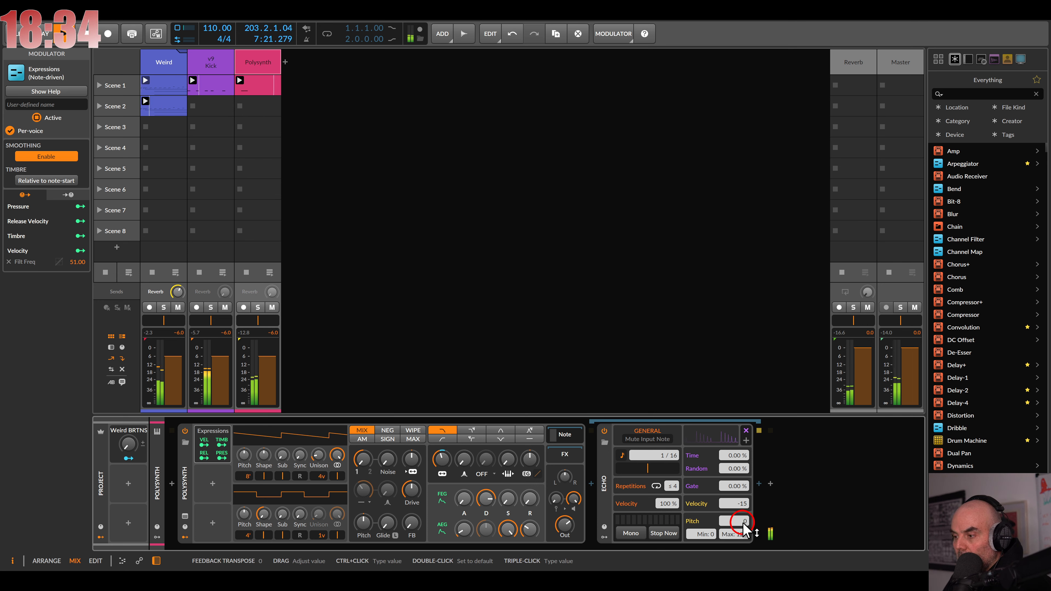
drag(739, 521, 740, 529)
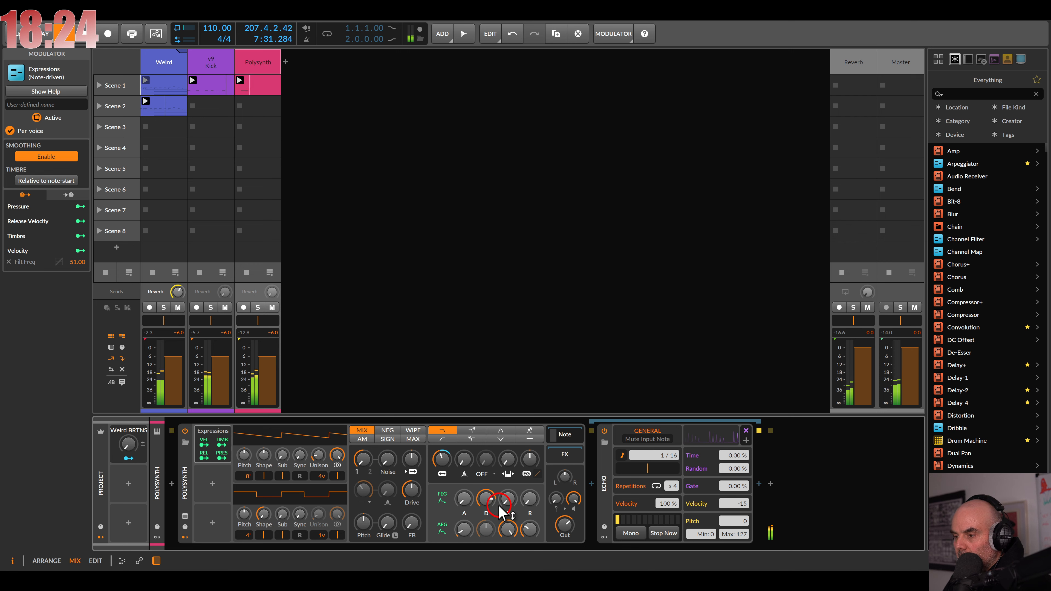
drag(509, 530, 509, 531)
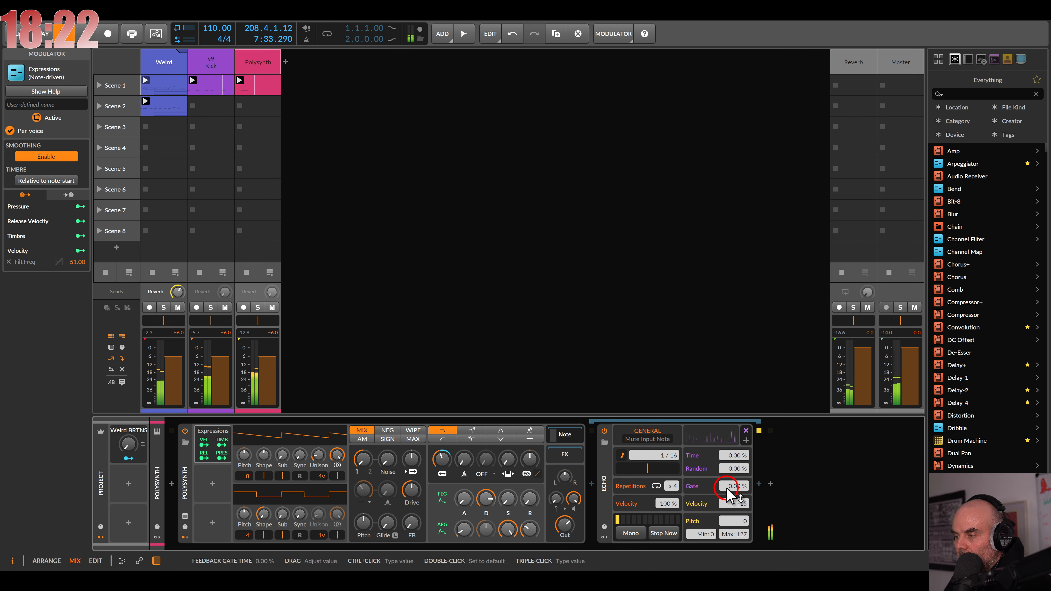
drag(729, 486, 729, 486)
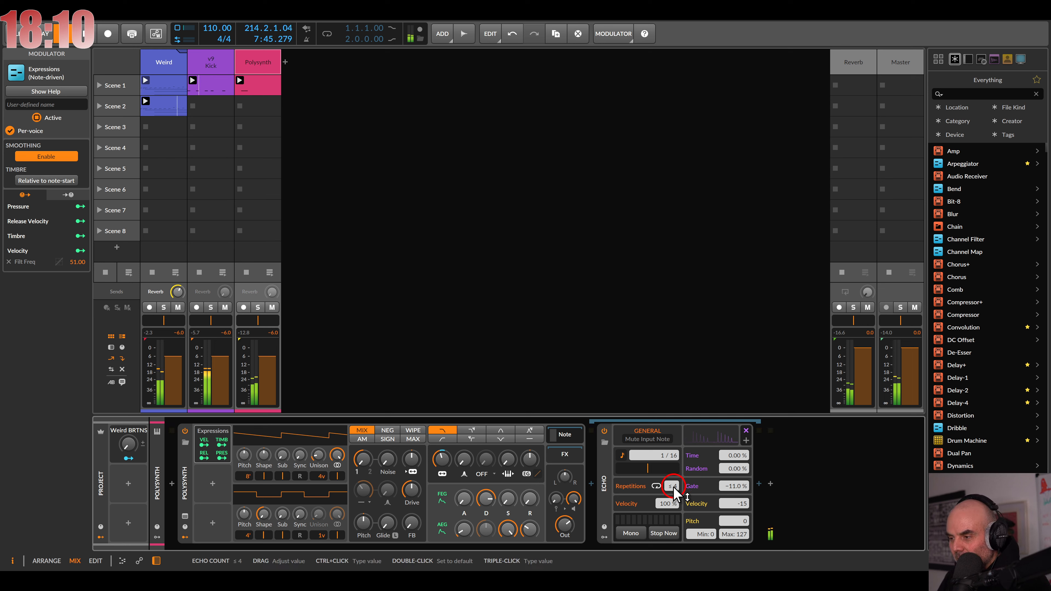
drag(673, 495, 672, 486)
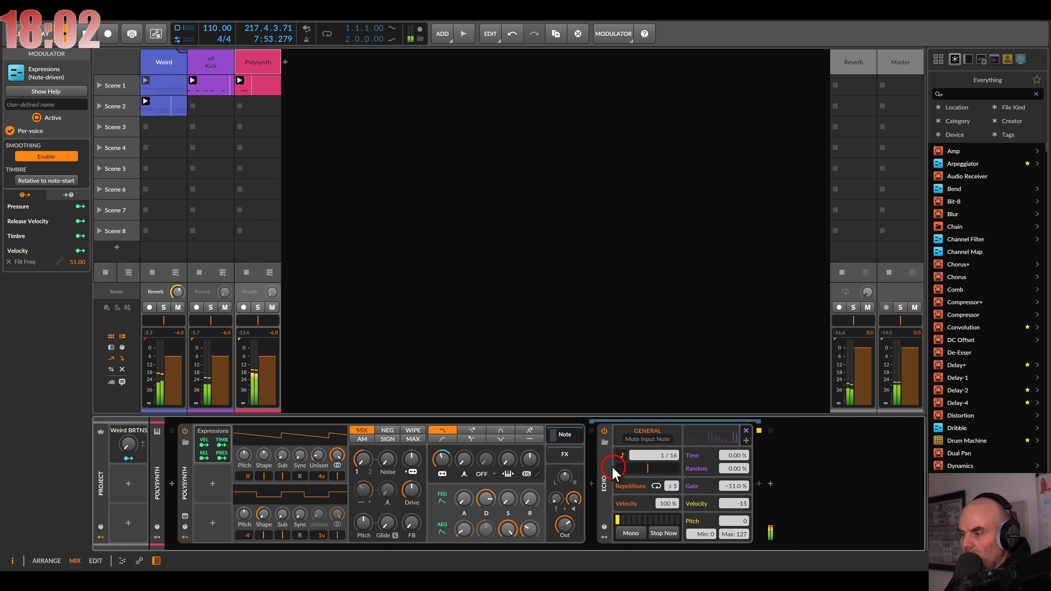
Step: Solo the Polysynth track and rename it Bass
click(257, 307)
click(259, 68)
click(39, 67)
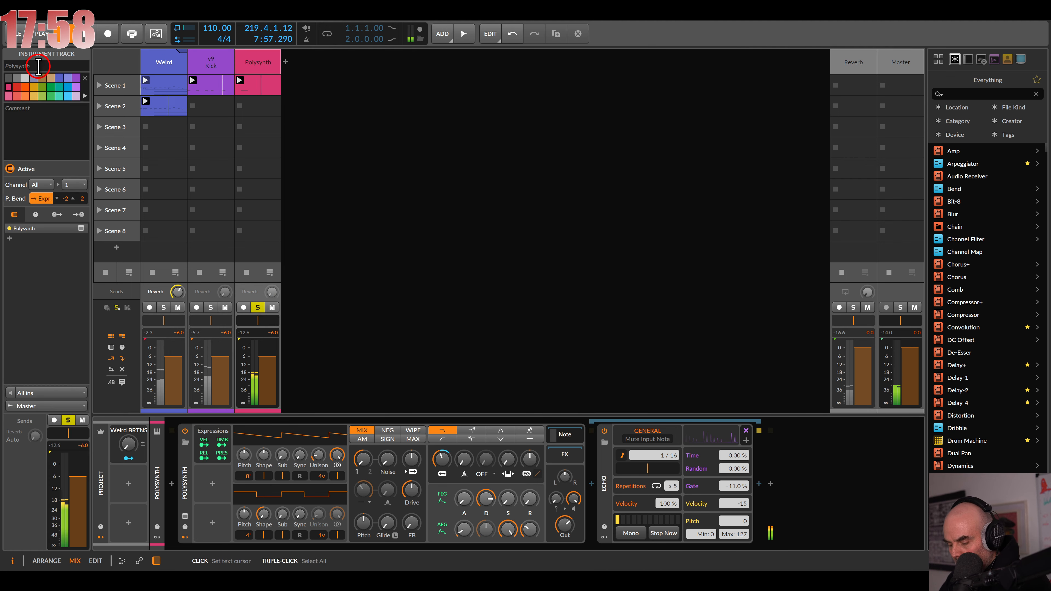
text(Bass)
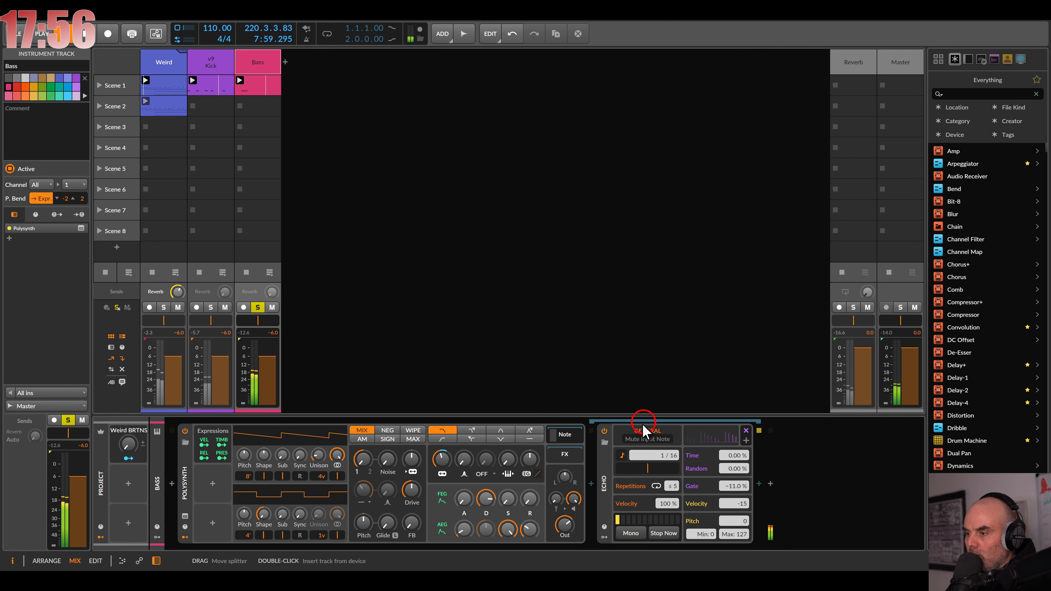
Step: Move the Echo device in front of the Polysynth in the Bass track's chain and select the Polysynth
drag(604, 482, 281, 486)
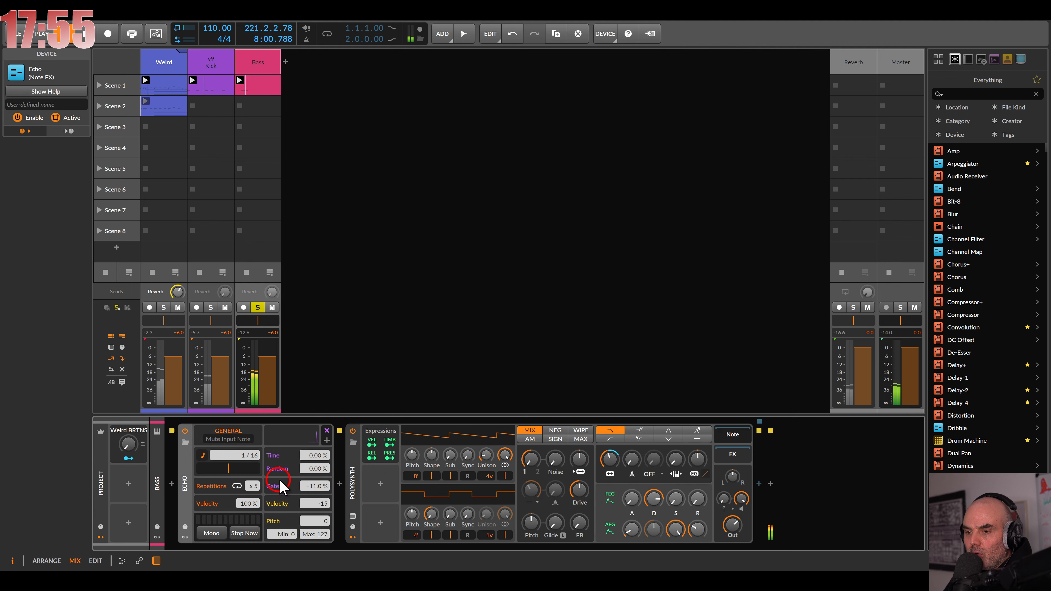
click(352, 472)
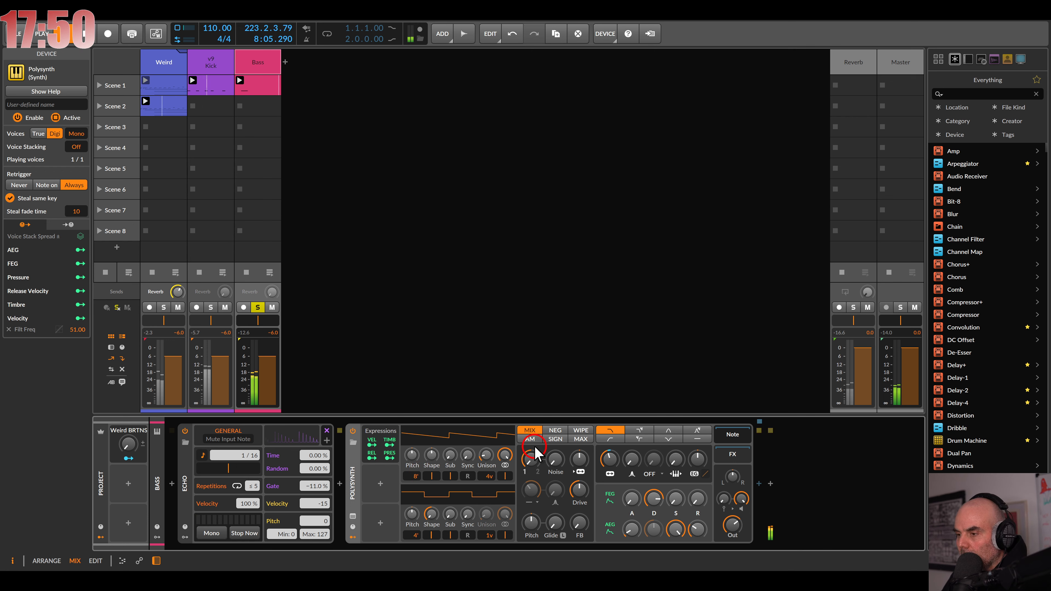
Step: Switch the Polysynth's oscillator mix to AM with Noise at 100 %, and set oscillator 2 to 16' with 7 unison voices
click(530, 459)
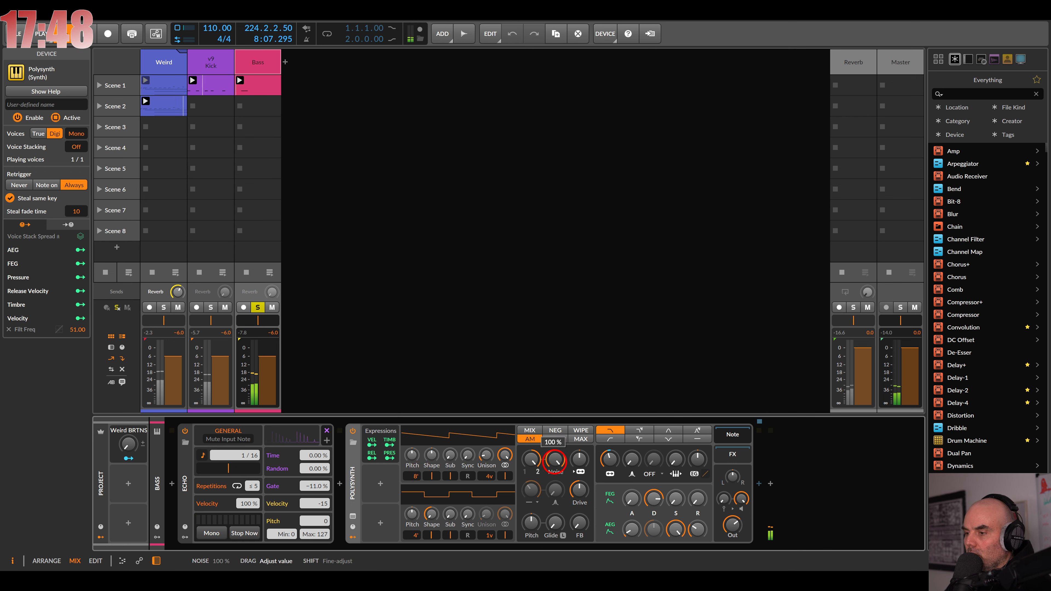
click(556, 459)
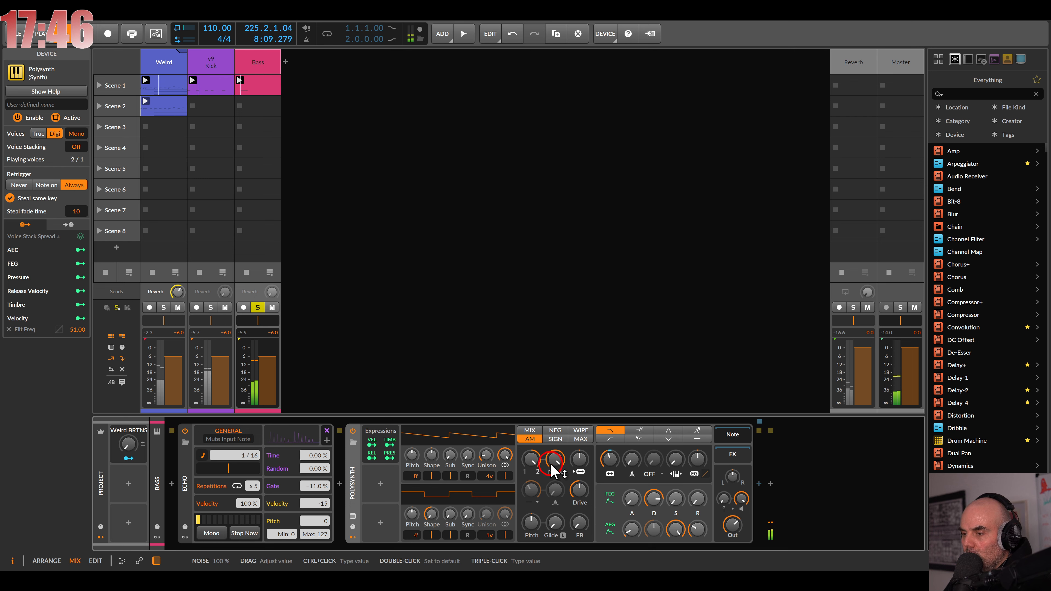
drag(488, 535, 489, 530)
click(427, 535)
drag(413, 534, 414, 536)
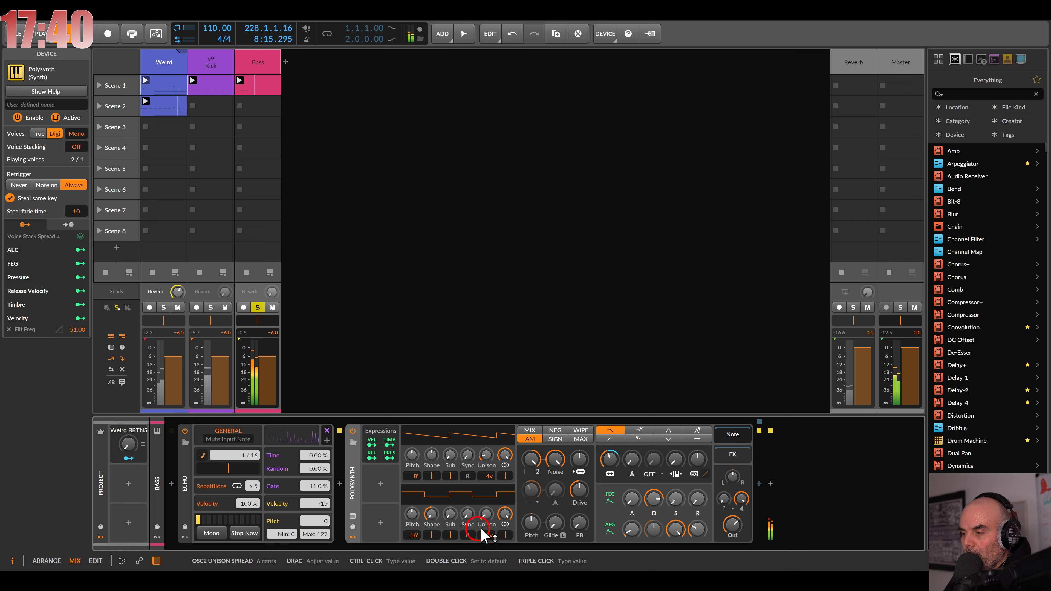
Step: Adjust the Polysynth's filter frequency, filter envelope amount and filter envelope decay
drag(610, 459, 614, 462)
drag(698, 468, 698, 468)
drag(653, 499, 654, 499)
drag(697, 459, 697, 460)
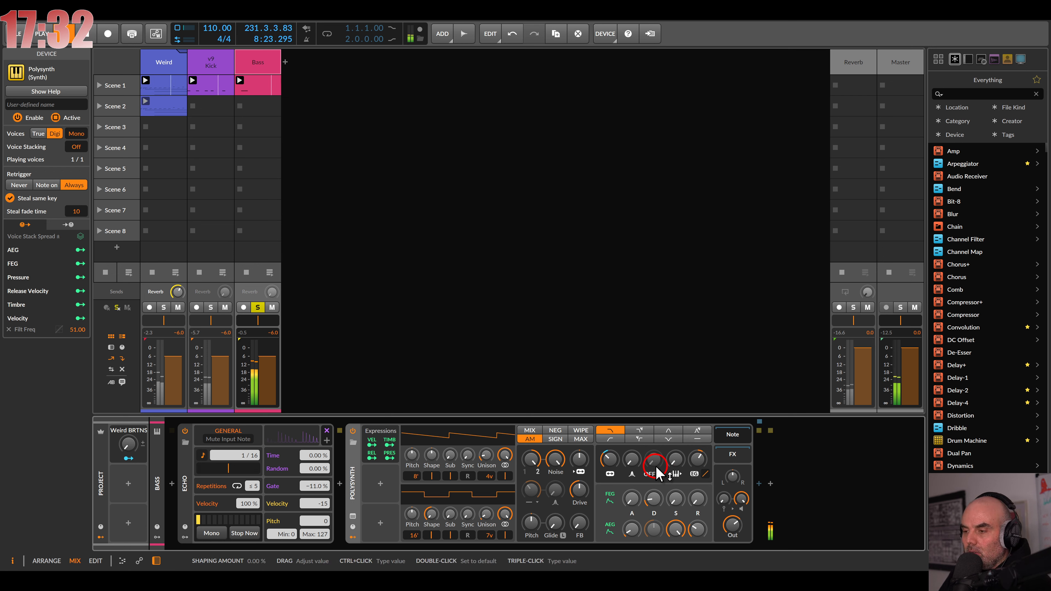
Step: Add a Delay+ to the Polysynth's FX chain and set its pattern to Ping L
click(732, 455)
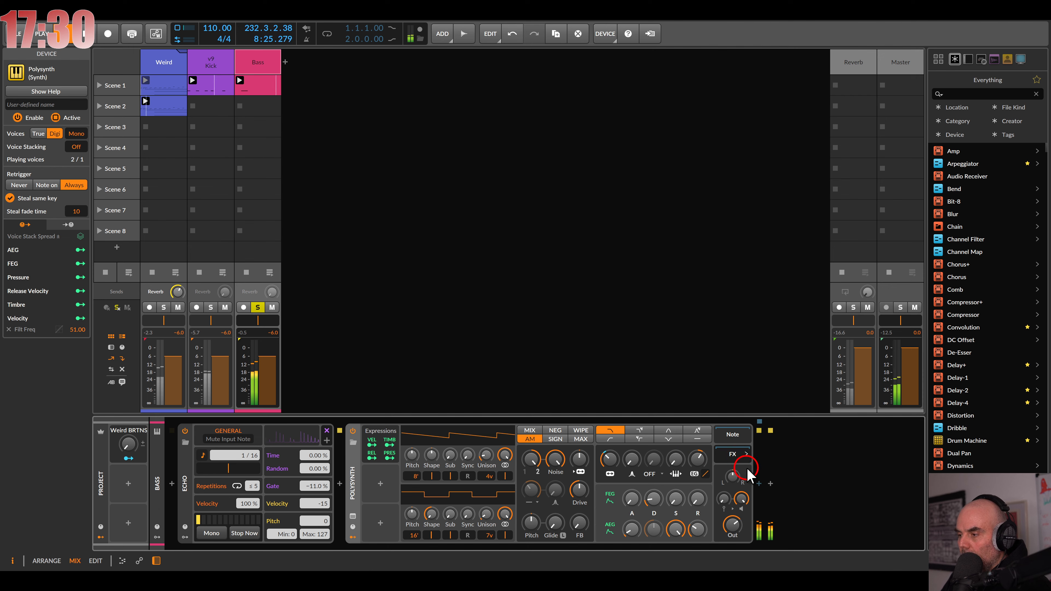
click(759, 483)
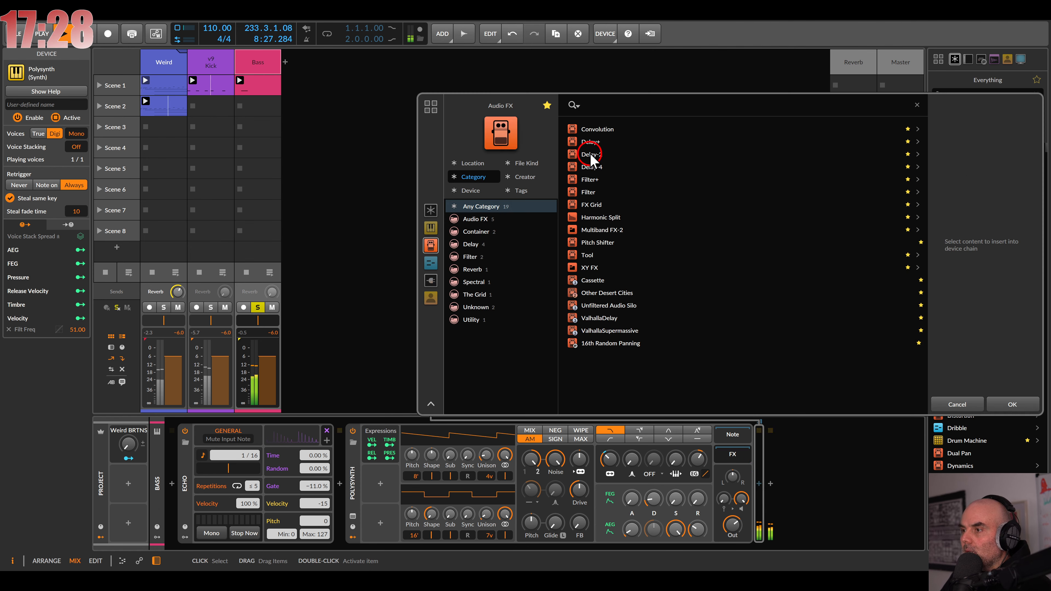
double_click(590, 142)
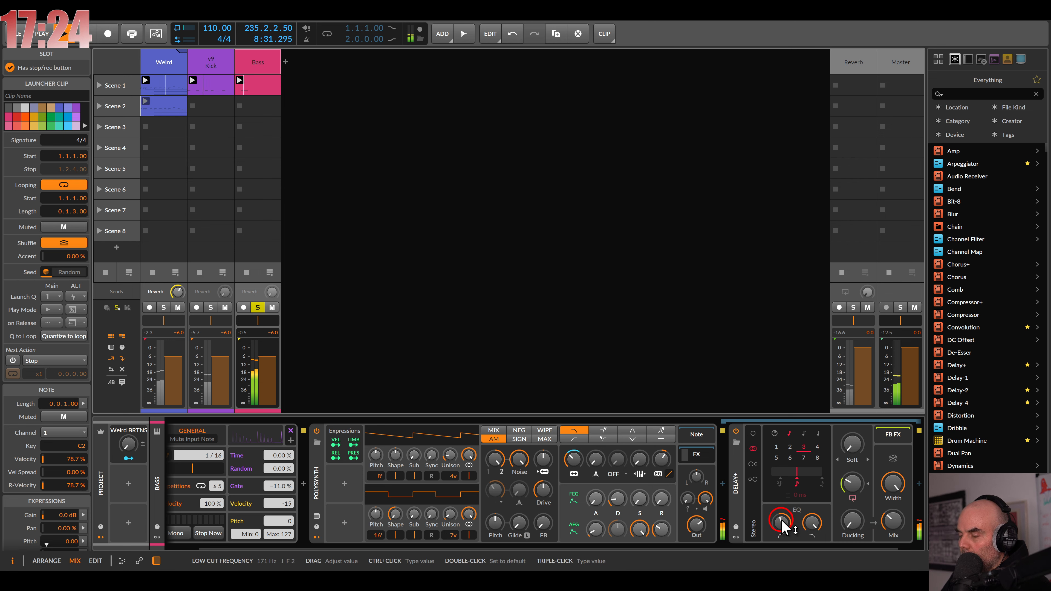
click(753, 464)
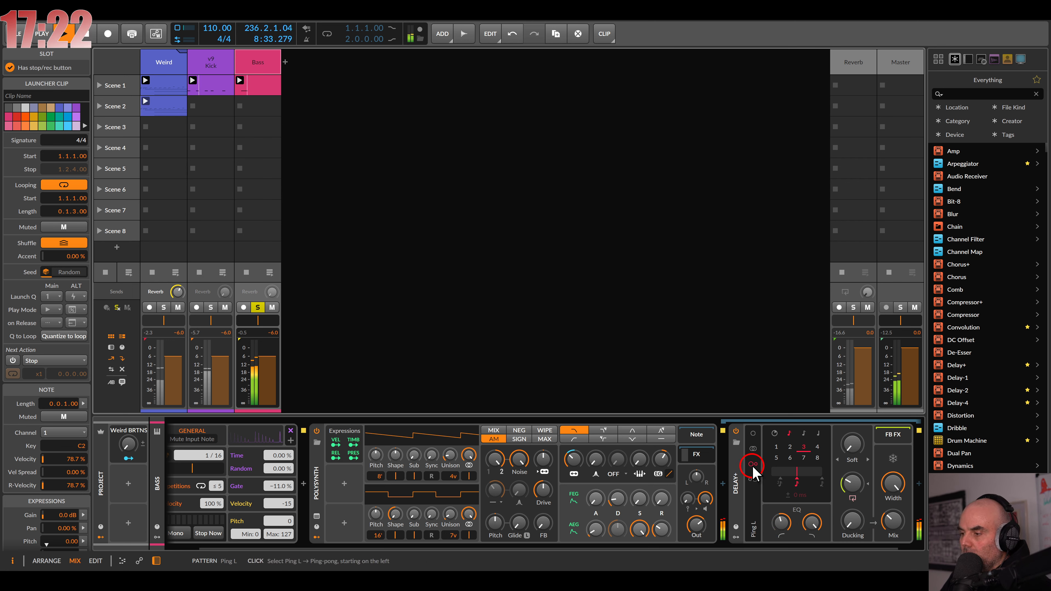
Step: Group the Polysynth into an Instrument Layer and add the Sub Osc preset as a second layer
click(318, 469)
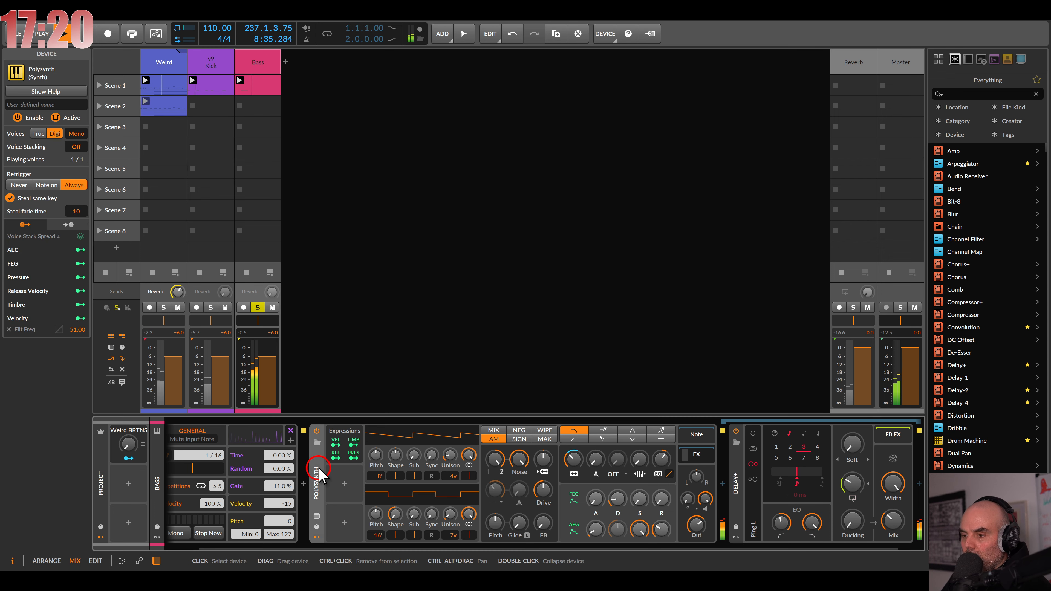
key(ctrl+g)
double_click(379, 476)
double_click(590, 346)
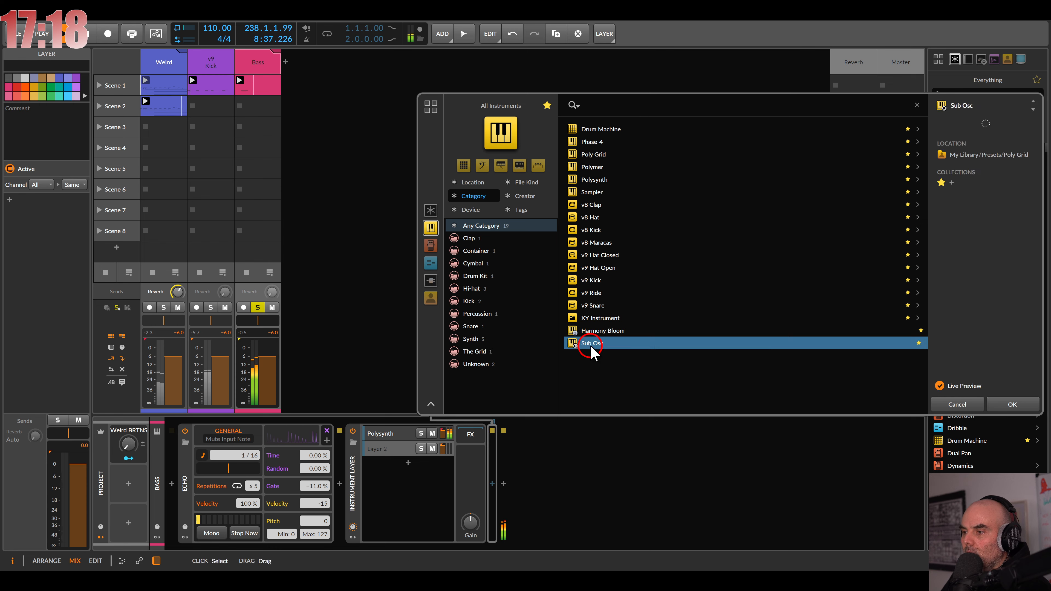
Step: Set the Sub Osc's Sine ratio to 1:2 in its grid patch and lower that layer's volume to about -5.3 dB
click(598, 466)
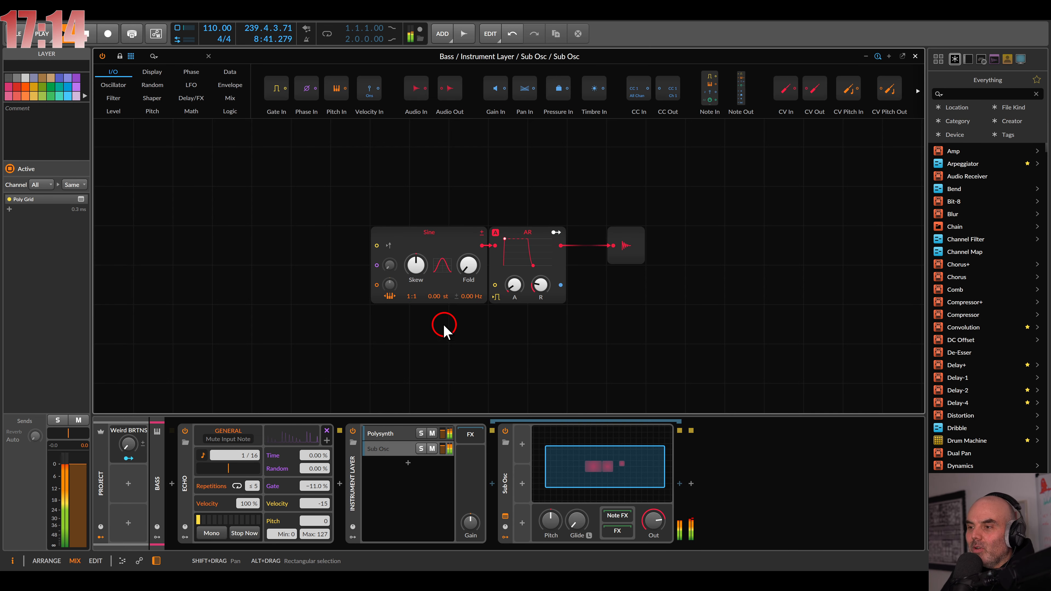
drag(416, 304, 416, 302)
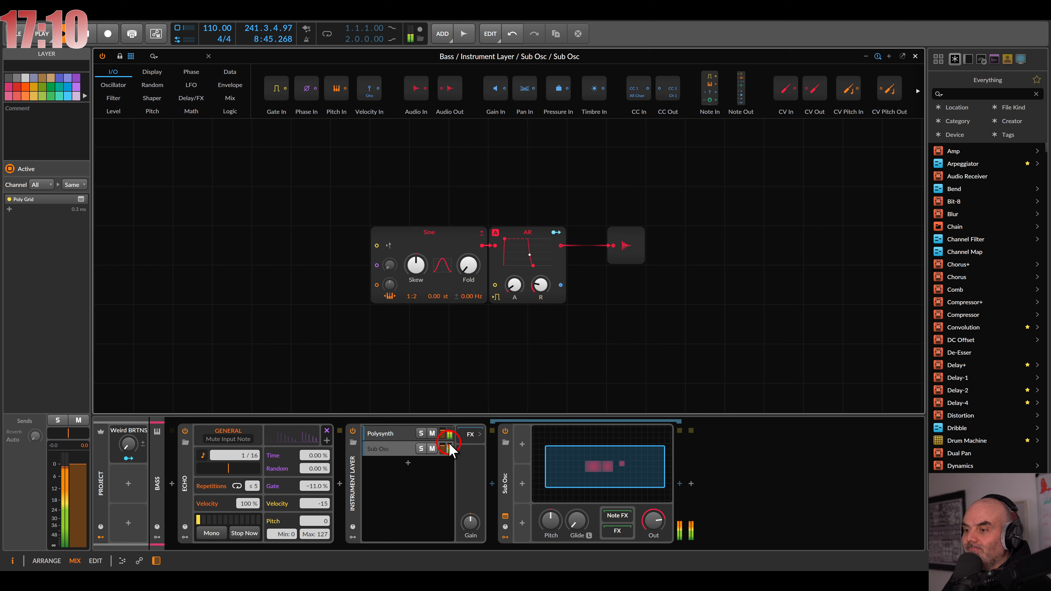
drag(443, 447, 442, 447)
key(Escape)
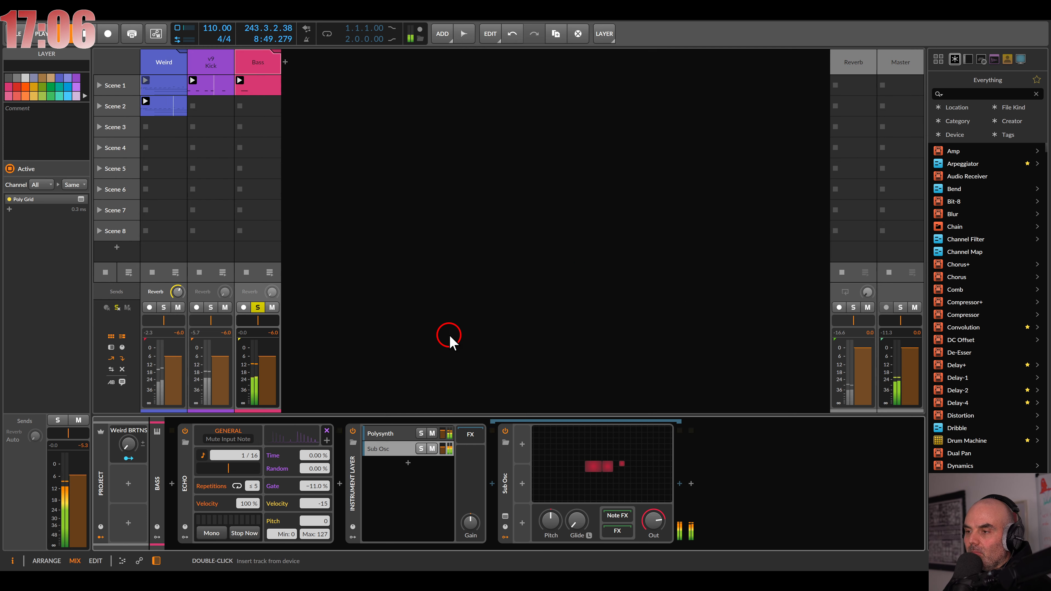
Step: Add an Audio Sidechain project modulator and set its source to v9 Kick Out
click(128, 483)
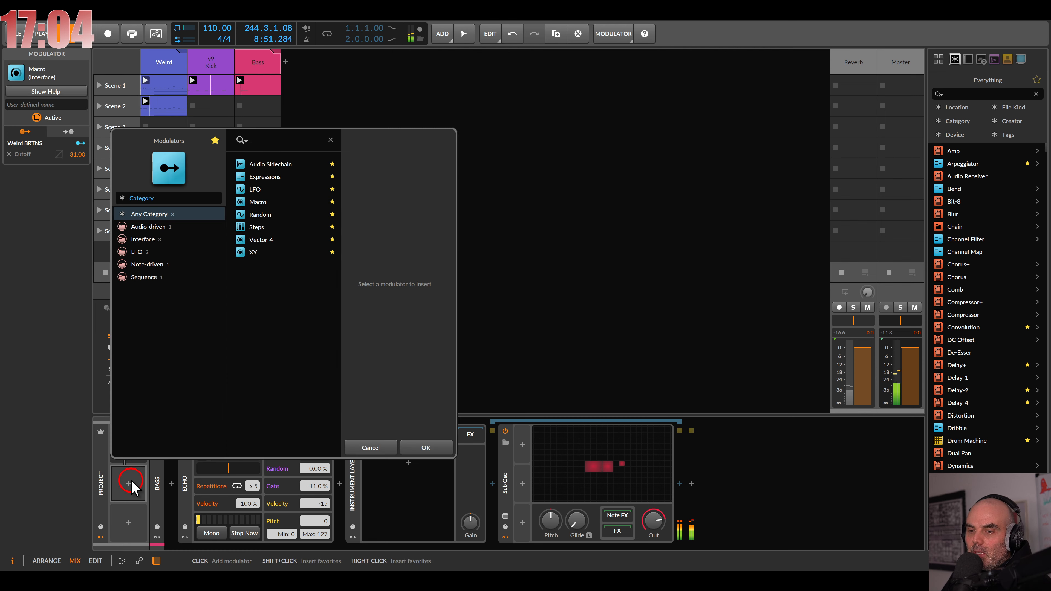
double_click(267, 165)
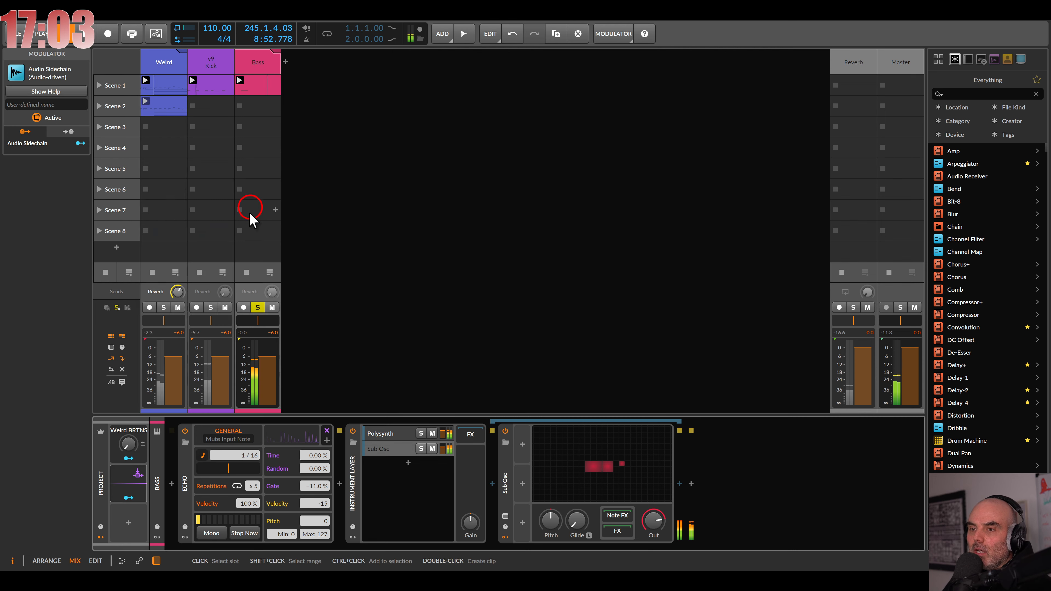
click(124, 481)
click(191, 448)
mouse_move(208, 495)
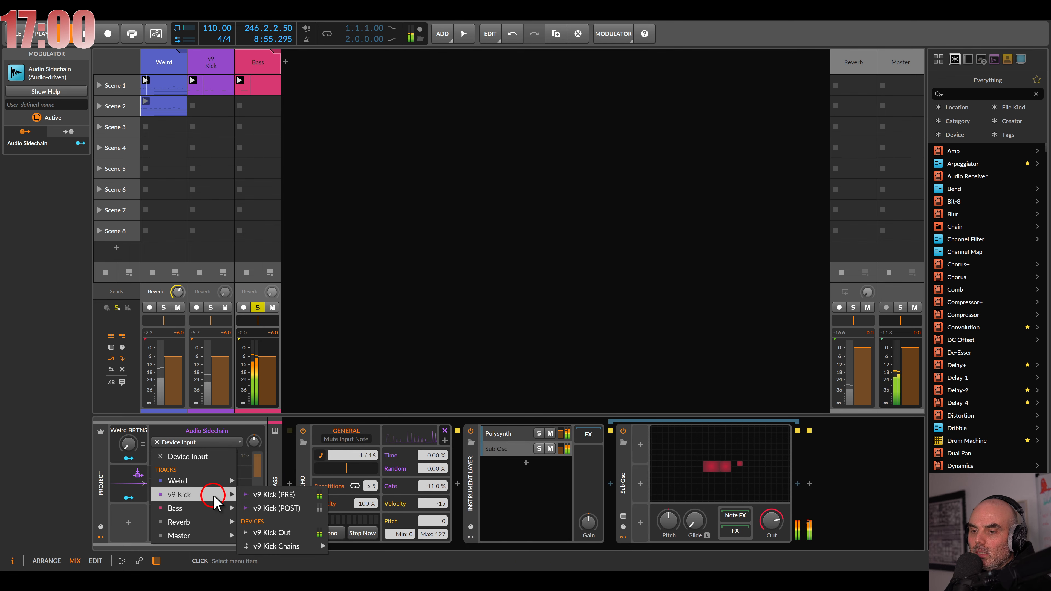
click(290, 533)
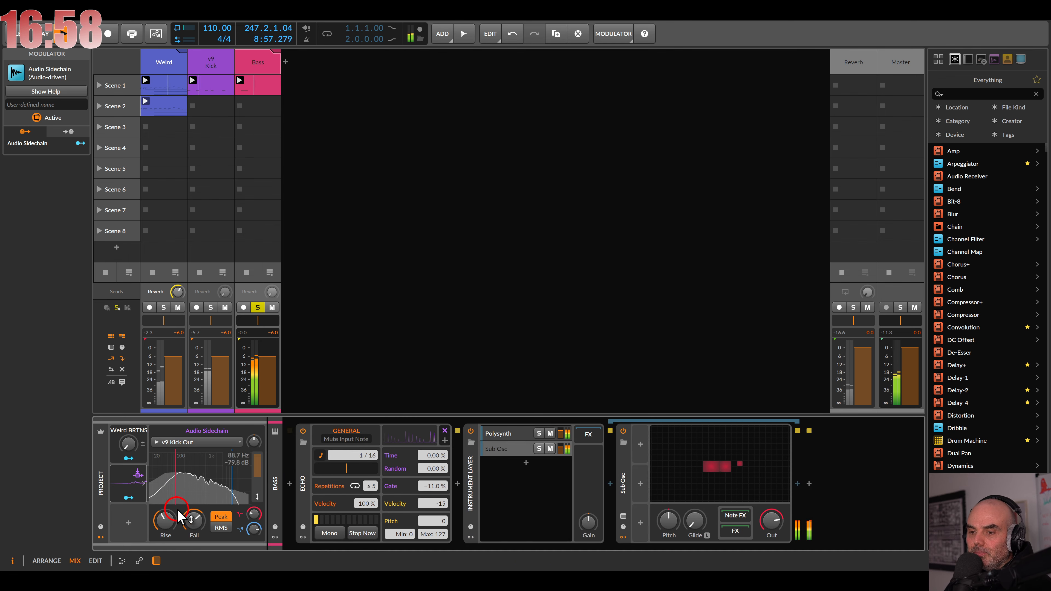
Step: Shorten the Audio Sidechain's rise, adjust its detection band, and map it to the Instrument Layer's Gain with an amount of -23.8
drag(167, 519, 167, 534)
drag(168, 490, 168, 490)
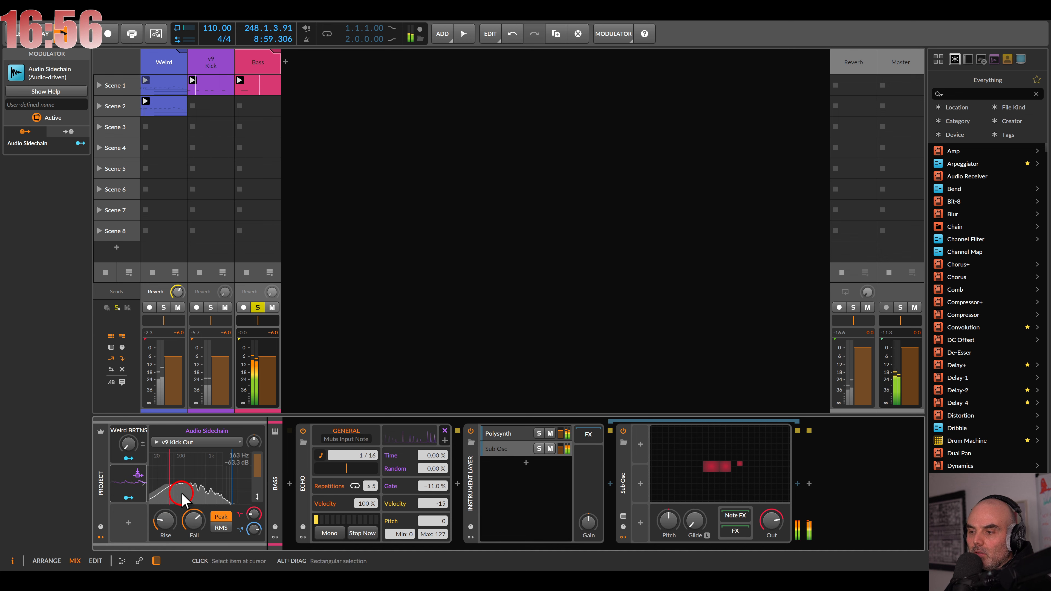
click(126, 497)
drag(587, 521, 585, 520)
click(131, 497)
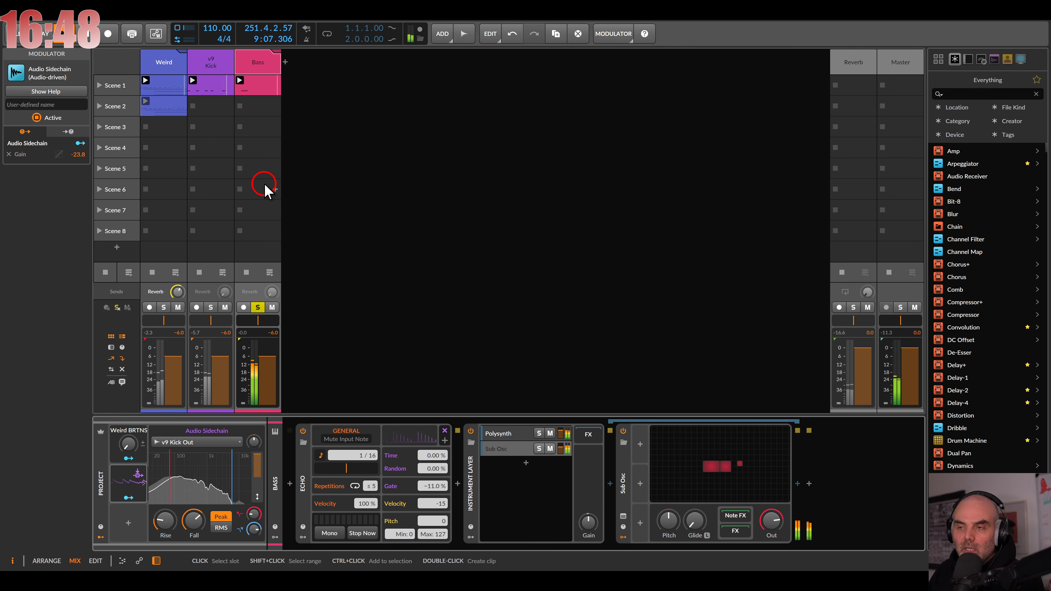
Step: Unsolo the Bass track, then adjust the Instrument Layer's Gain and the Weird BRTNS macro within the full mix
click(257, 307)
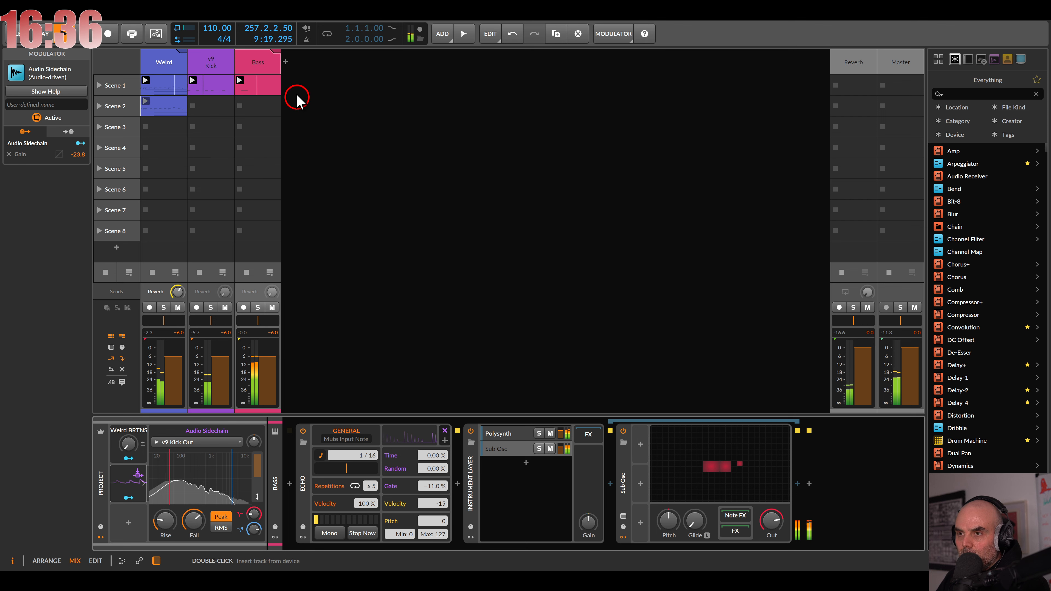
drag(604, 533, 587, 526)
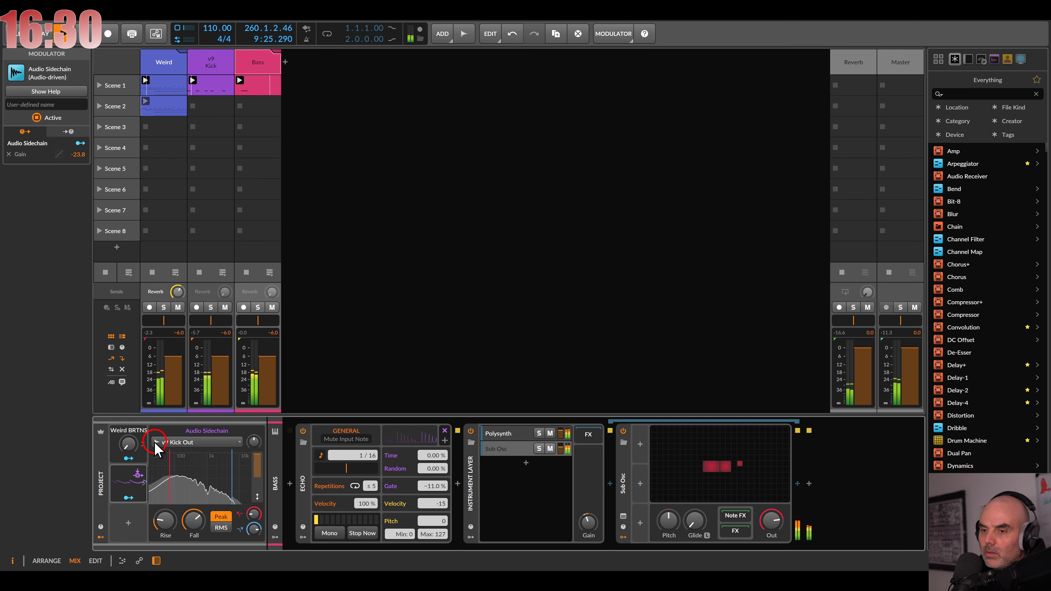
drag(126, 444, 127, 444)
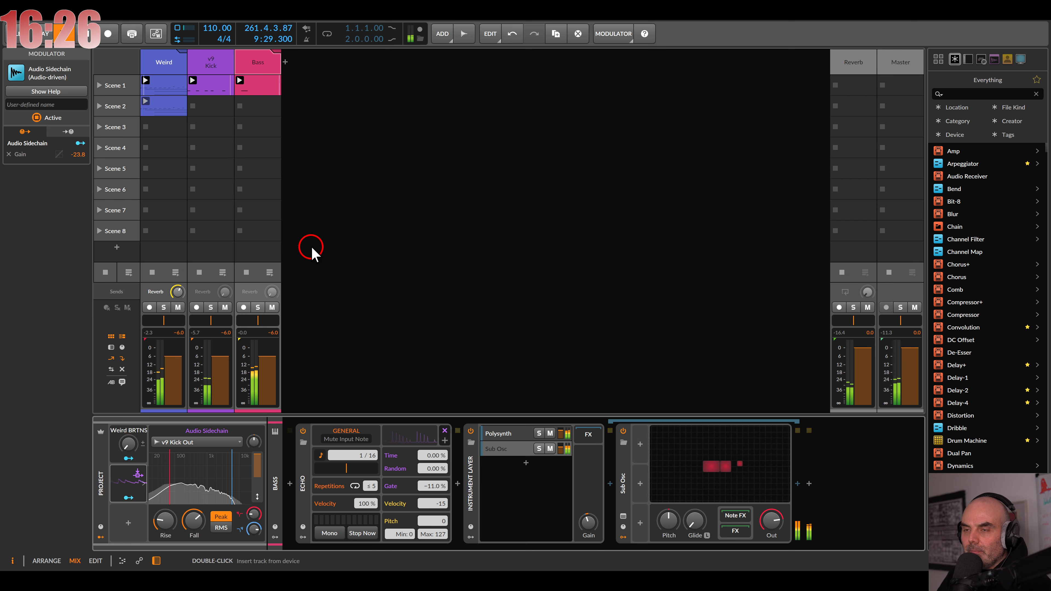
Step: Raise the v9 Kick's output level and set the Heat drive in its Filter+ to +12.4 dB
click(218, 78)
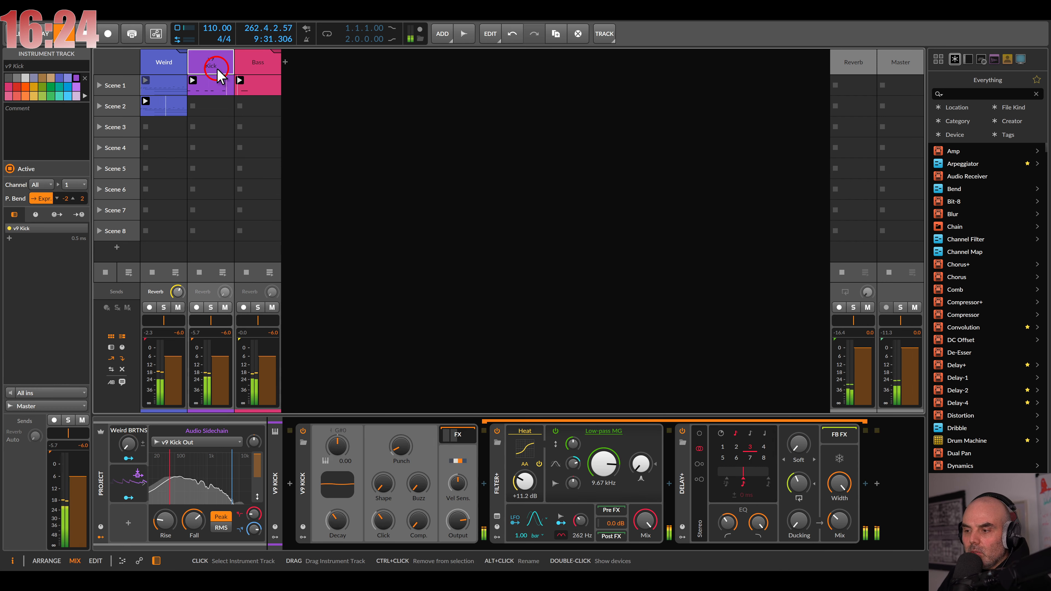
drag(454, 519, 455, 520)
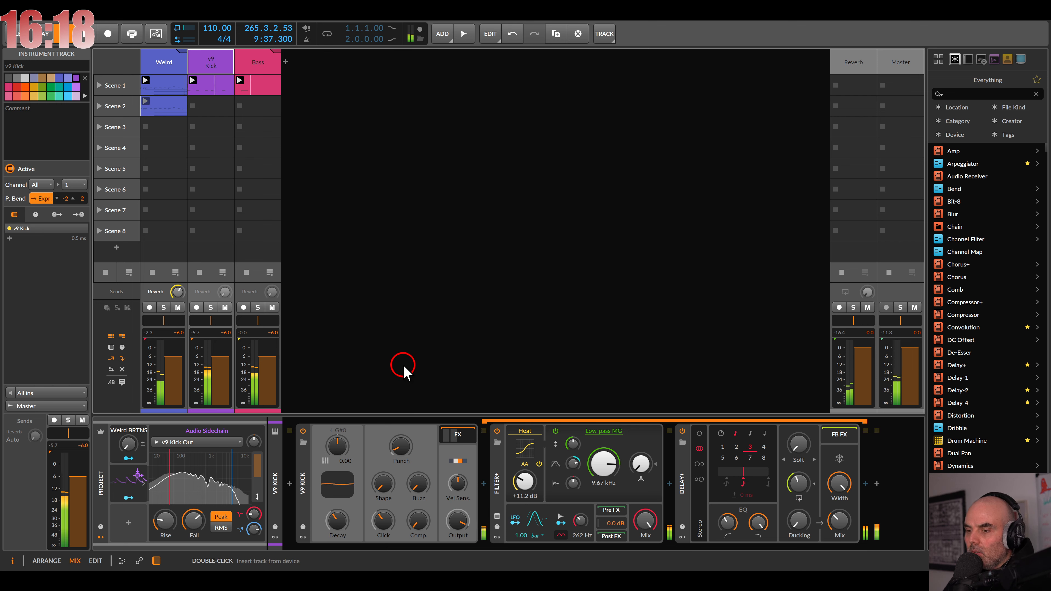
drag(518, 483, 519, 480)
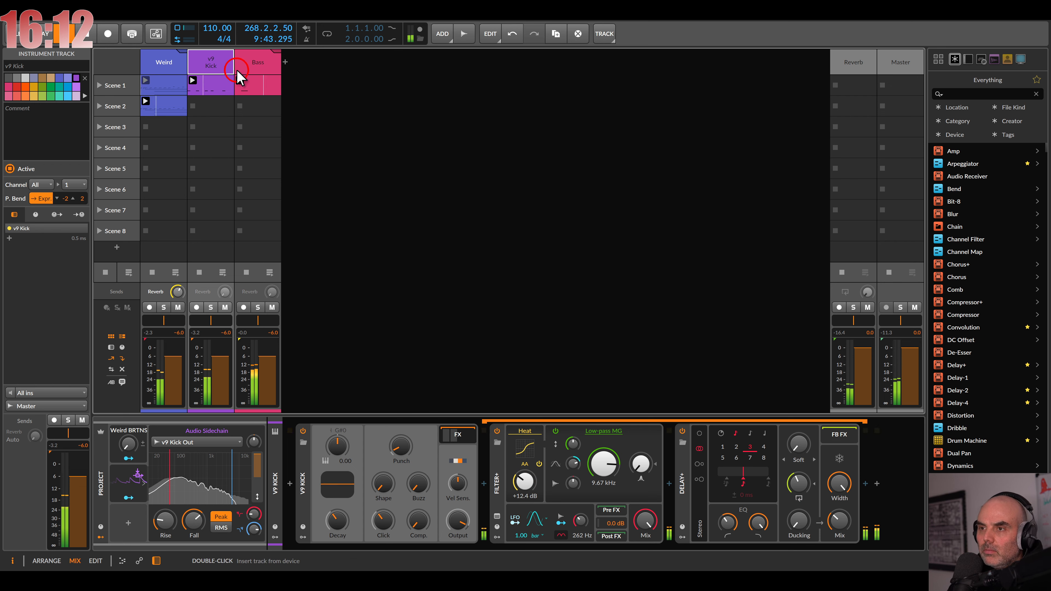
Step: Open the Polysynth layer in the Bass track's Instrument Layer and adjust the synth's filter frequency
click(254, 65)
click(259, 86)
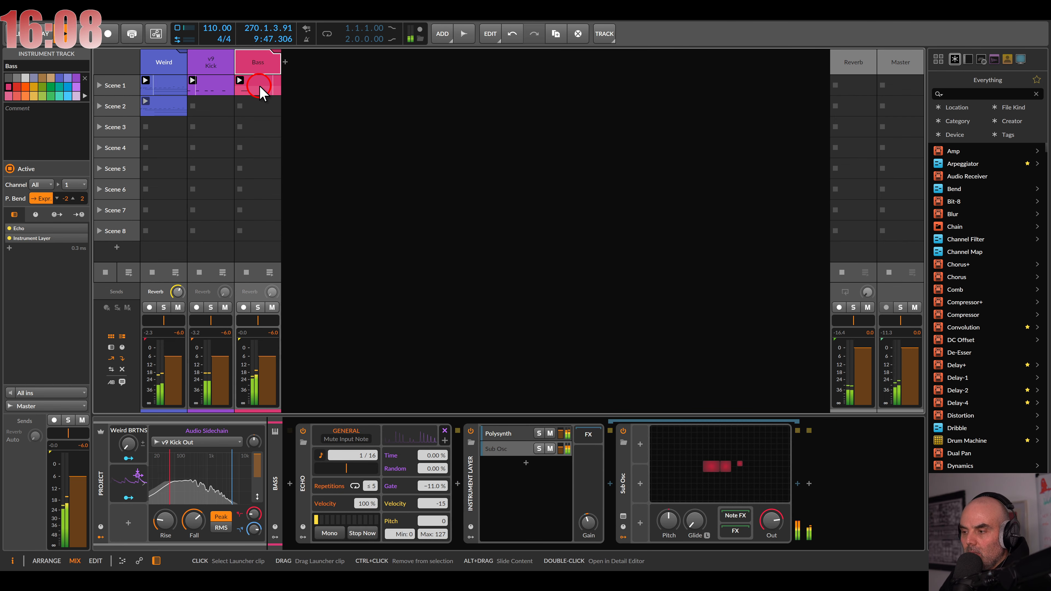
click(522, 405)
click(520, 435)
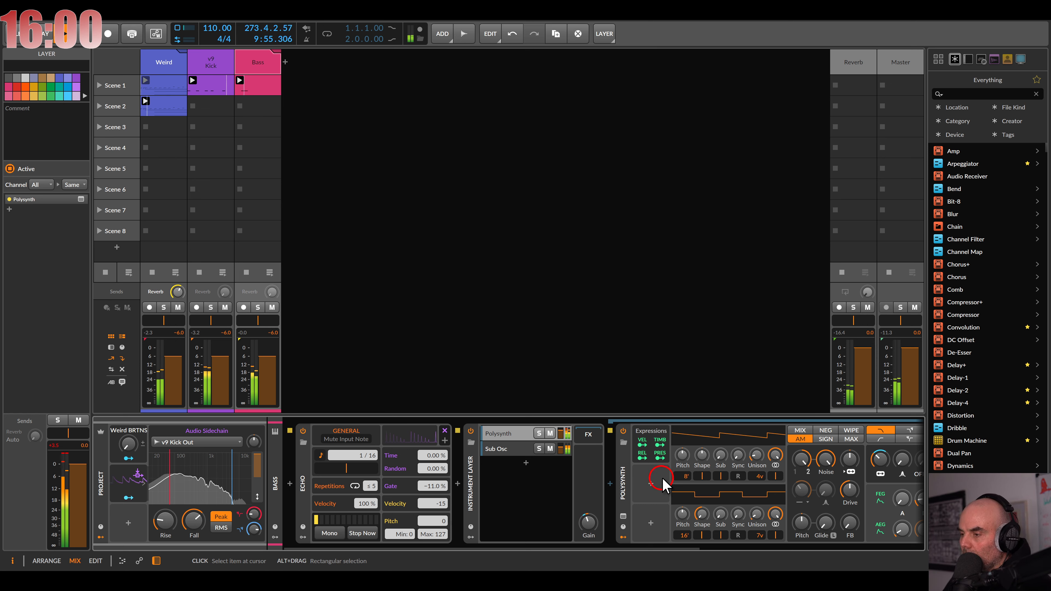
drag(661, 481, 440, 479)
drag(660, 460, 658, 461)
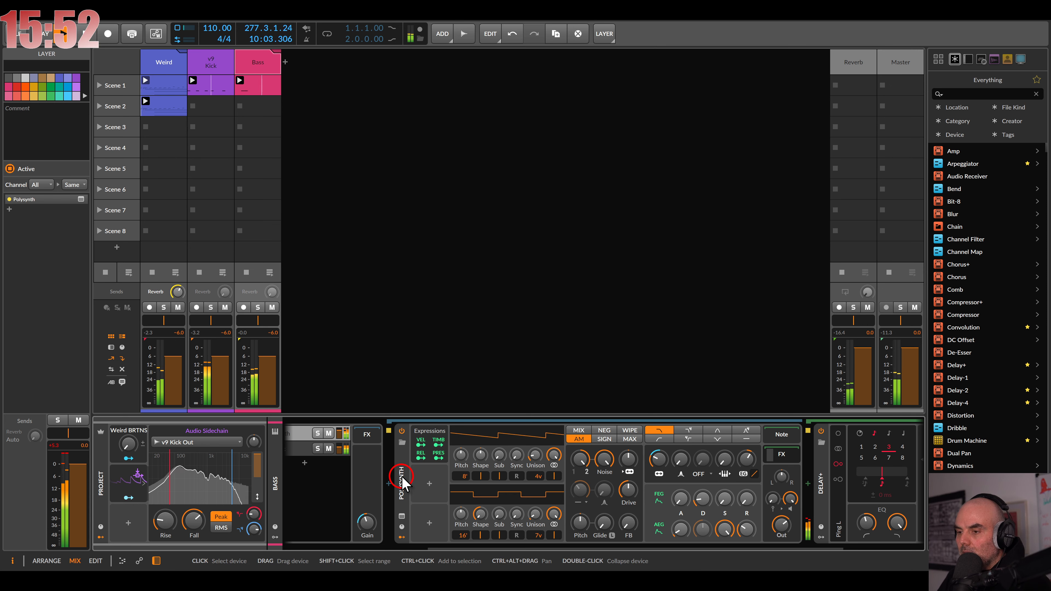
Step: Add a Macro project modulator and map it to the Polysynth's filter frequency with an amount of 43.25
click(128, 525)
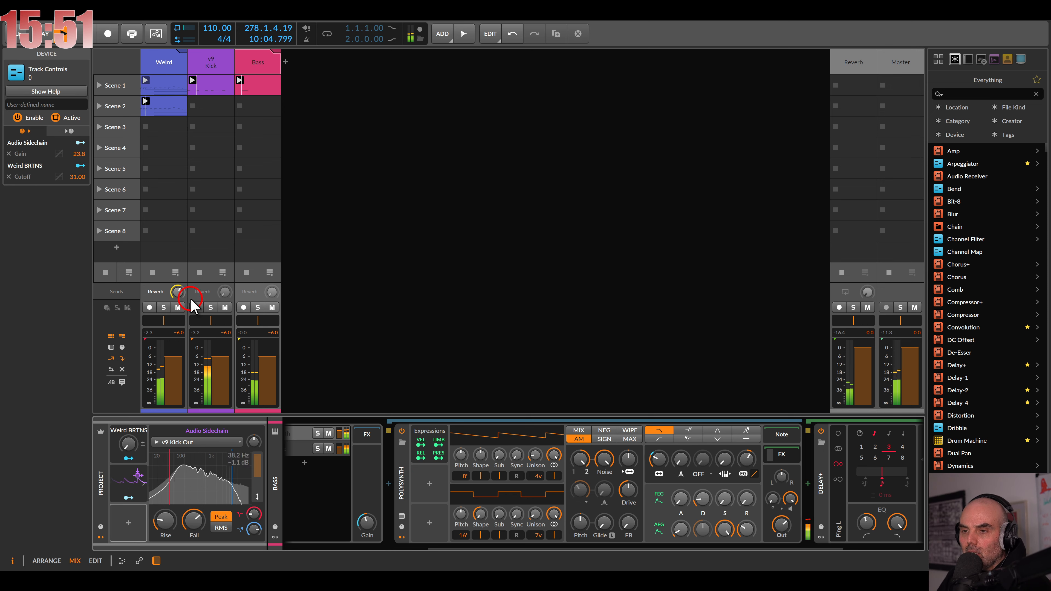
click(129, 521)
double_click(256, 242)
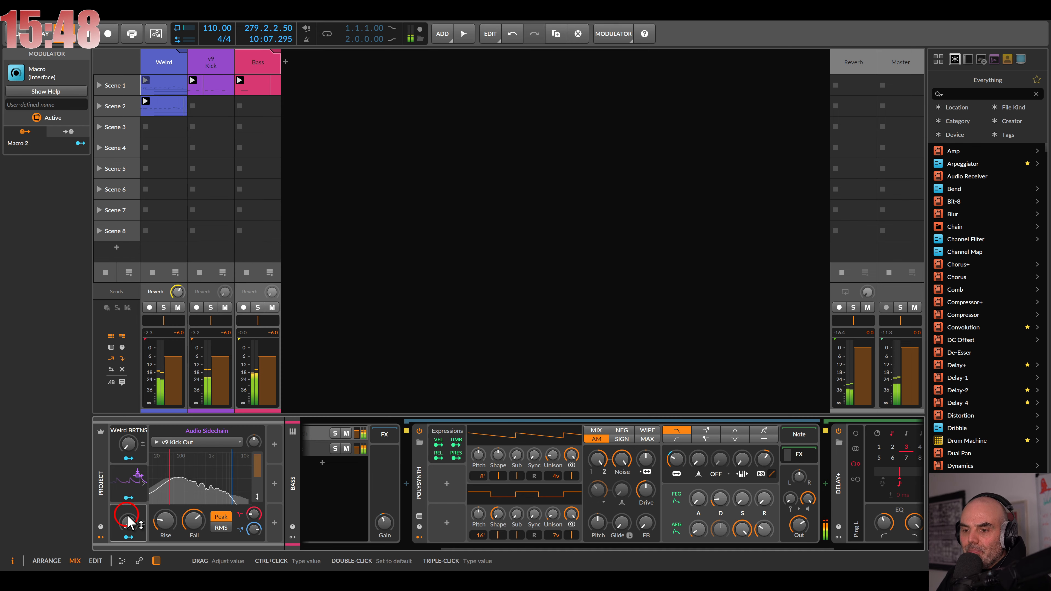
click(126, 537)
drag(675, 469, 676, 460)
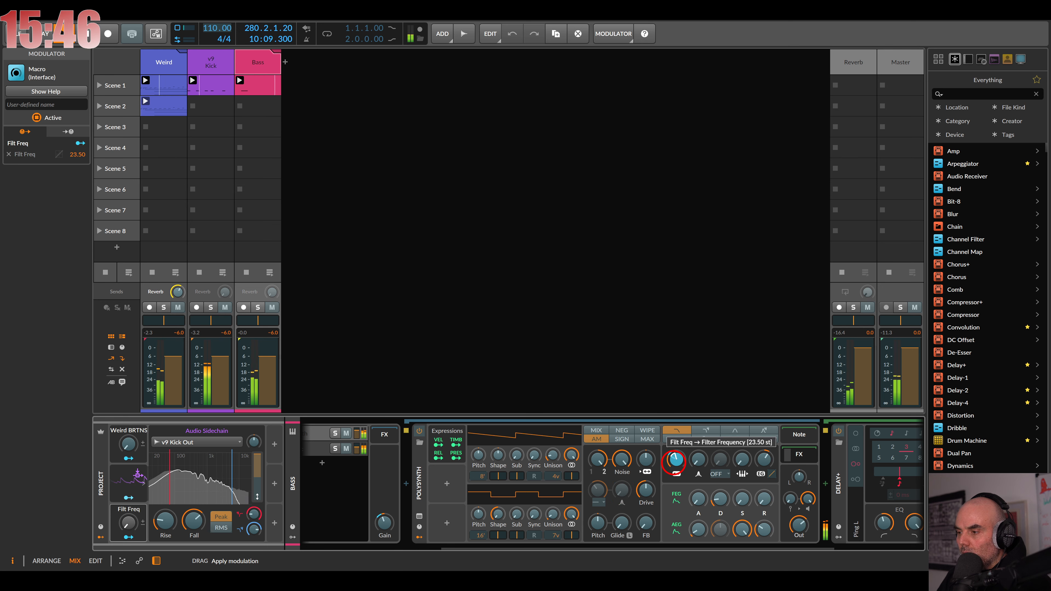
Step: Rename the new macro as Bass Fltr, then sweep its knob up and return it to 0 %
double_click(127, 509)
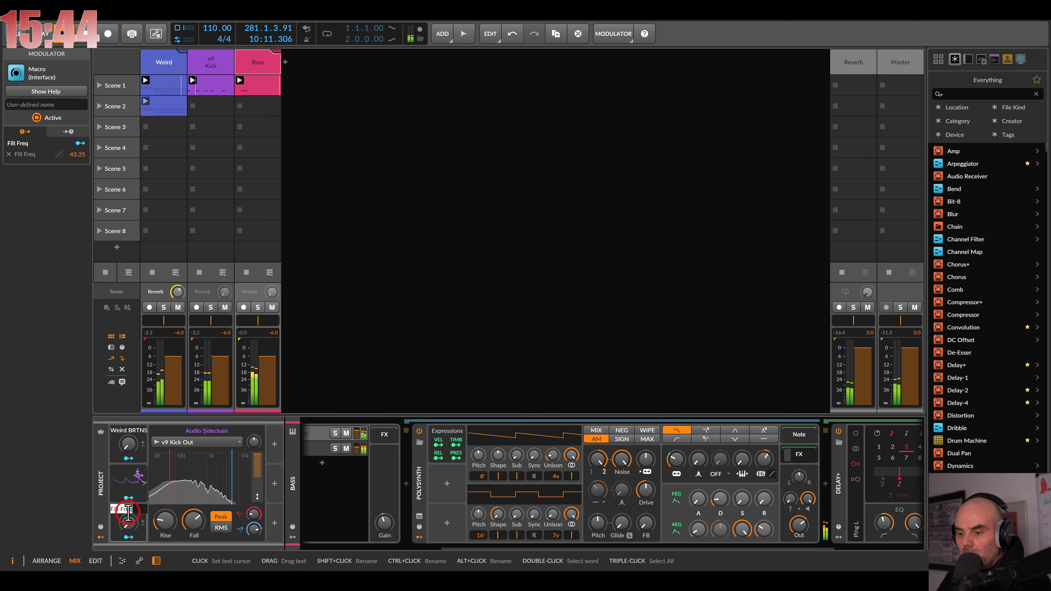
text(Bass F)
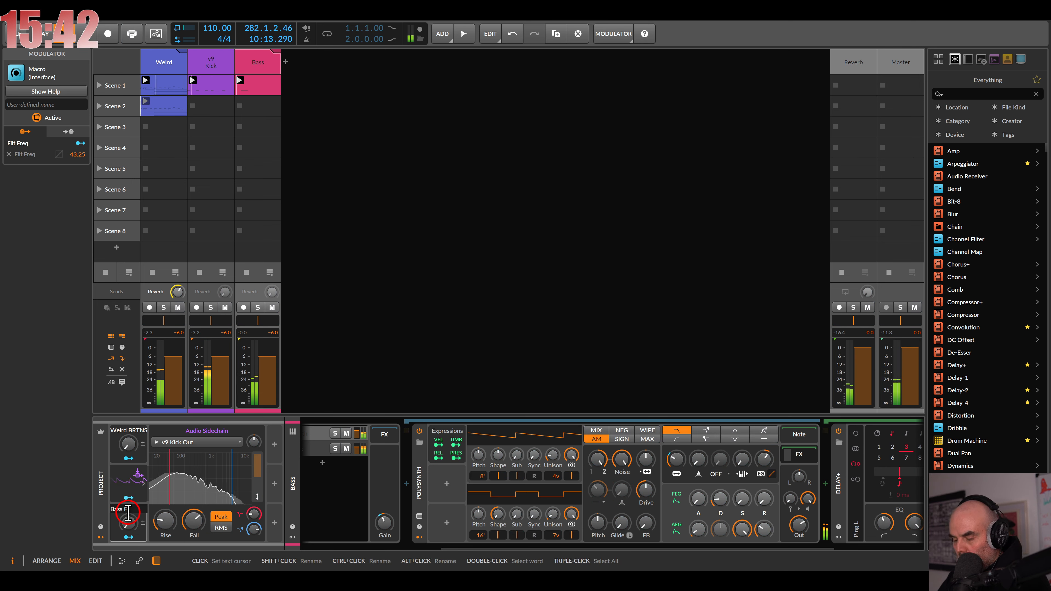
text(ltr)
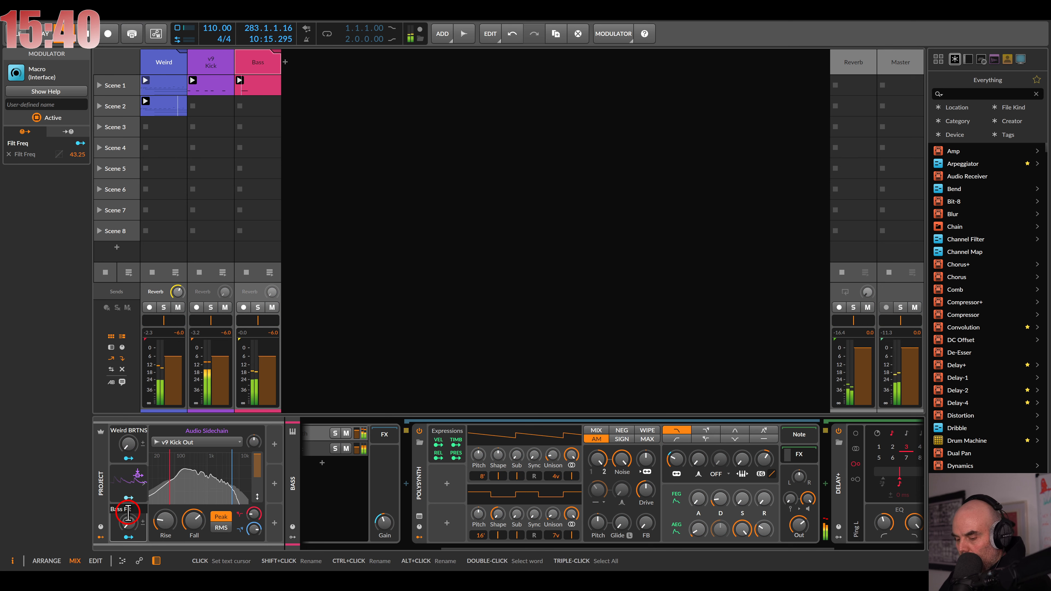
key(Return)
drag(128, 525, 127, 523)
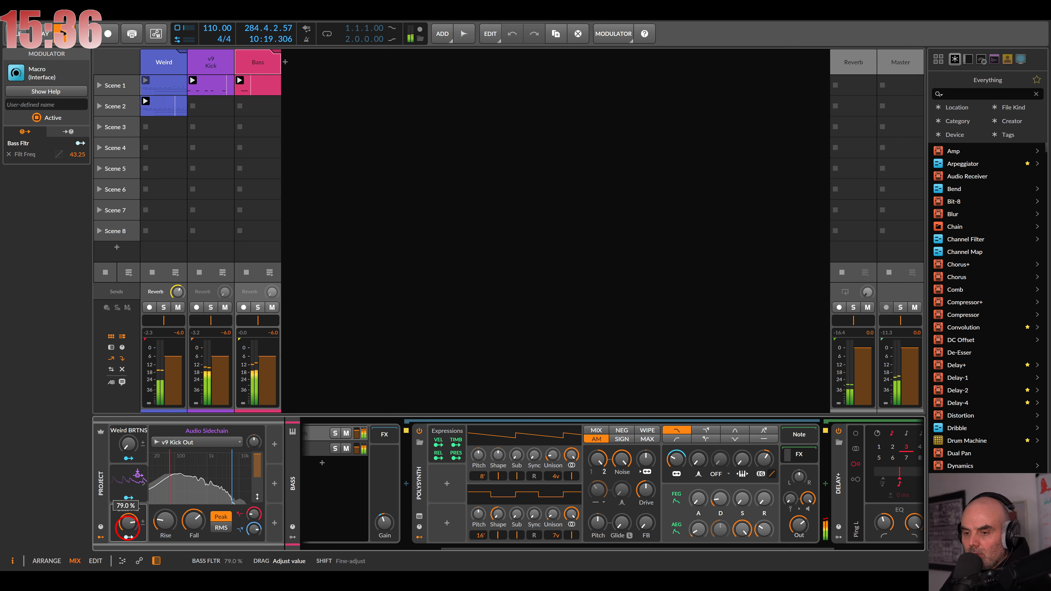
drag(128, 528, 128, 529)
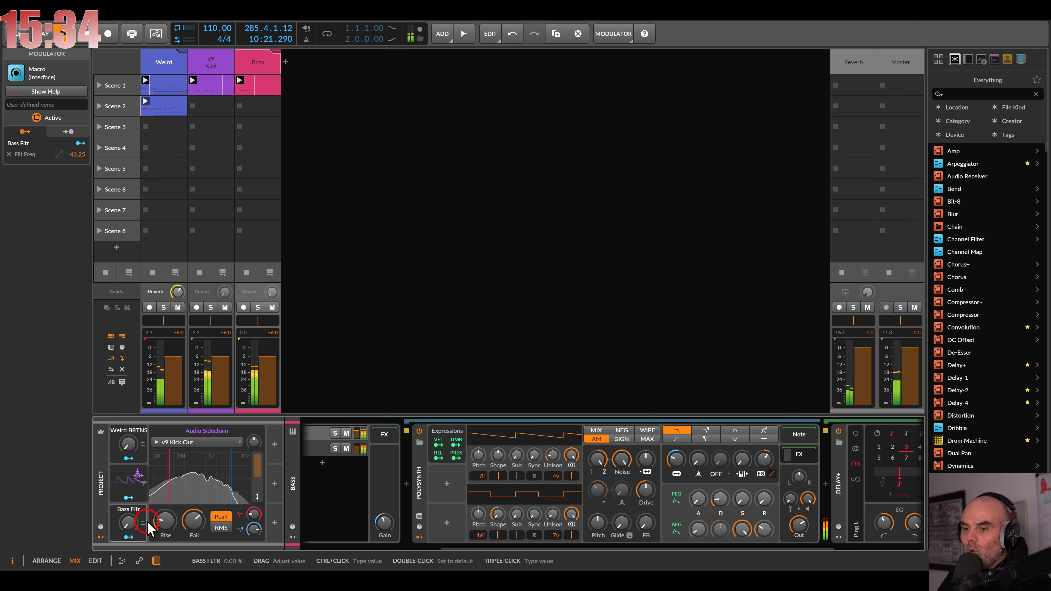
Step: Add an FX track and name it Bass Delay
click(443, 35)
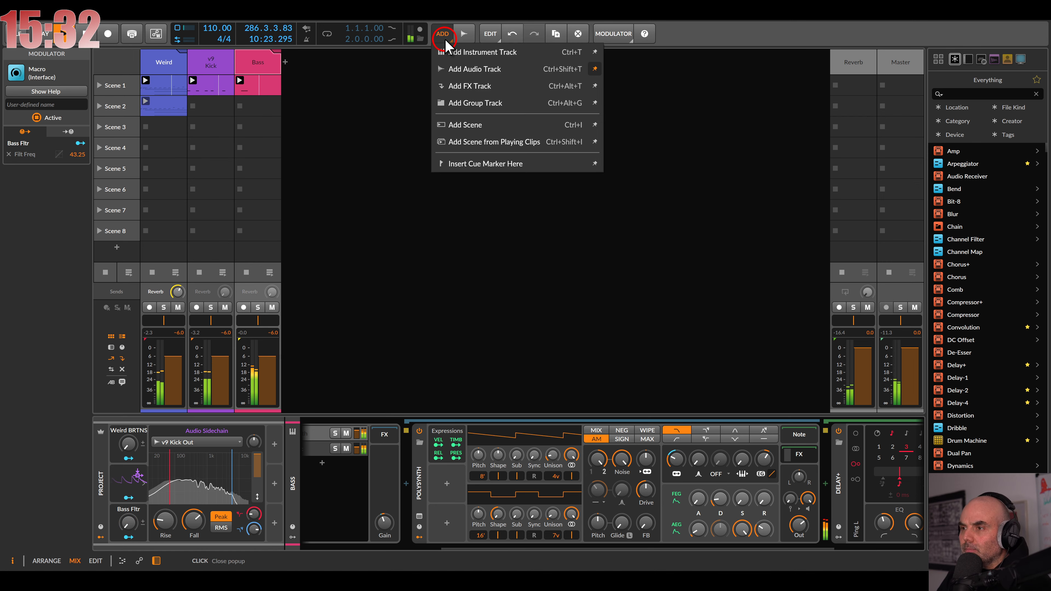
click(568, 88)
click(853, 62)
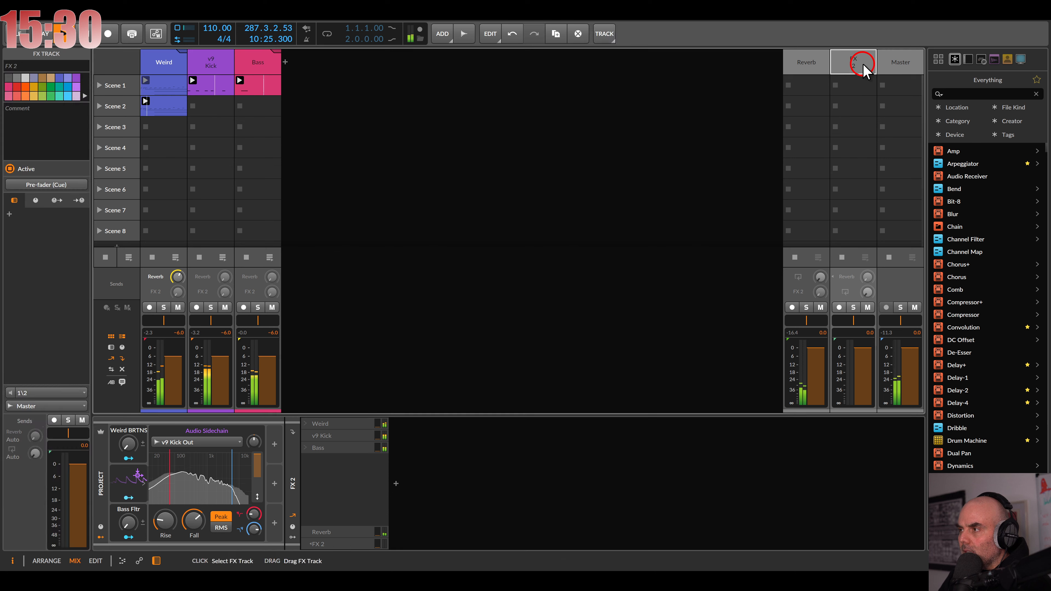
click(41, 67)
triple_click(42, 66)
text(Ba)
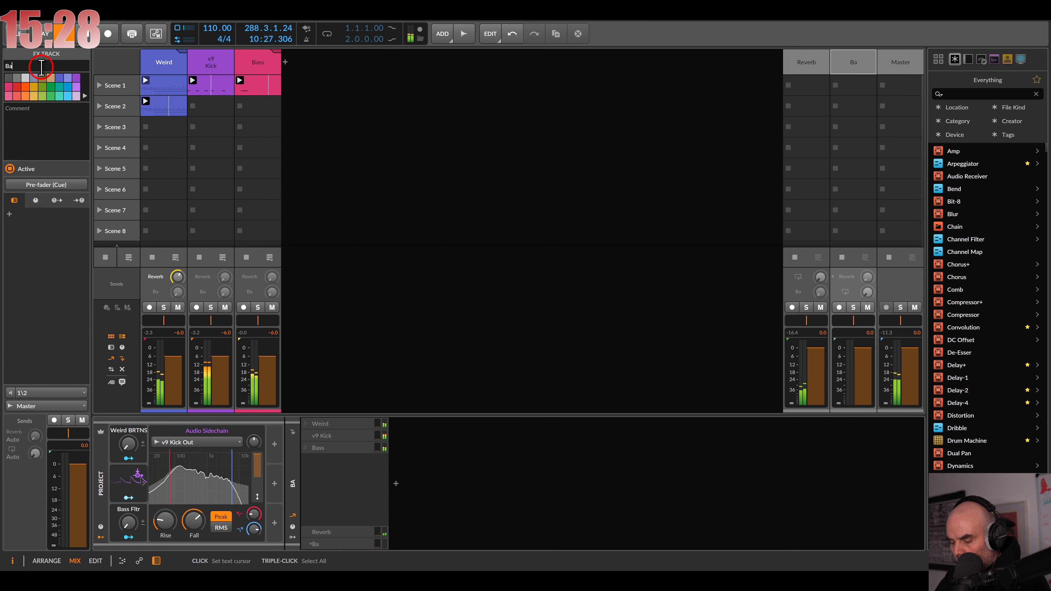
text(ss Dwelay)
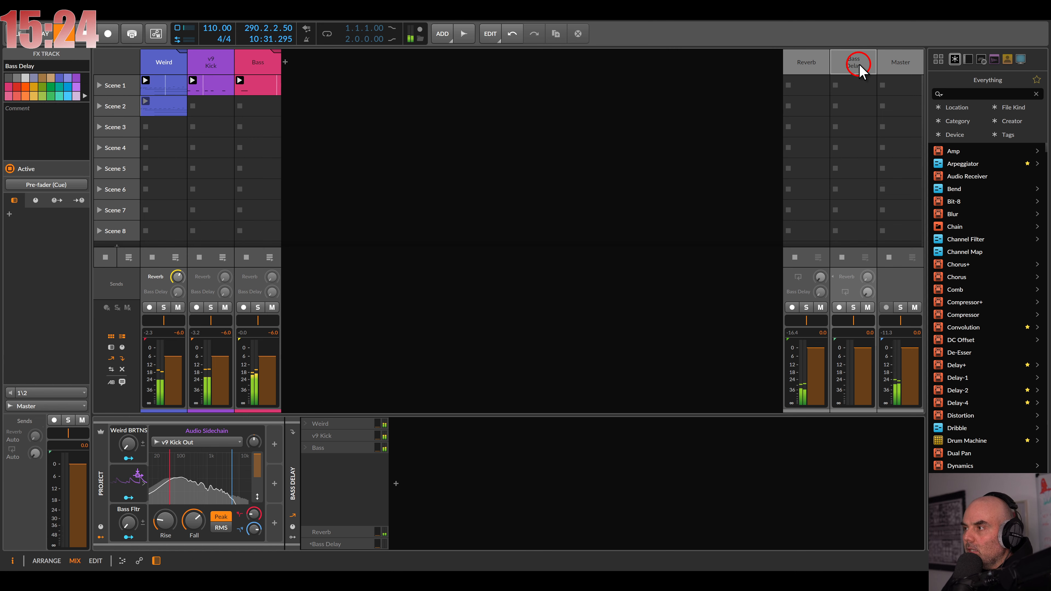
Step: Insert a favourite Delay+ on the Bass Delay track, then raise its feedback and low-cut frequency
double_click(515, 431)
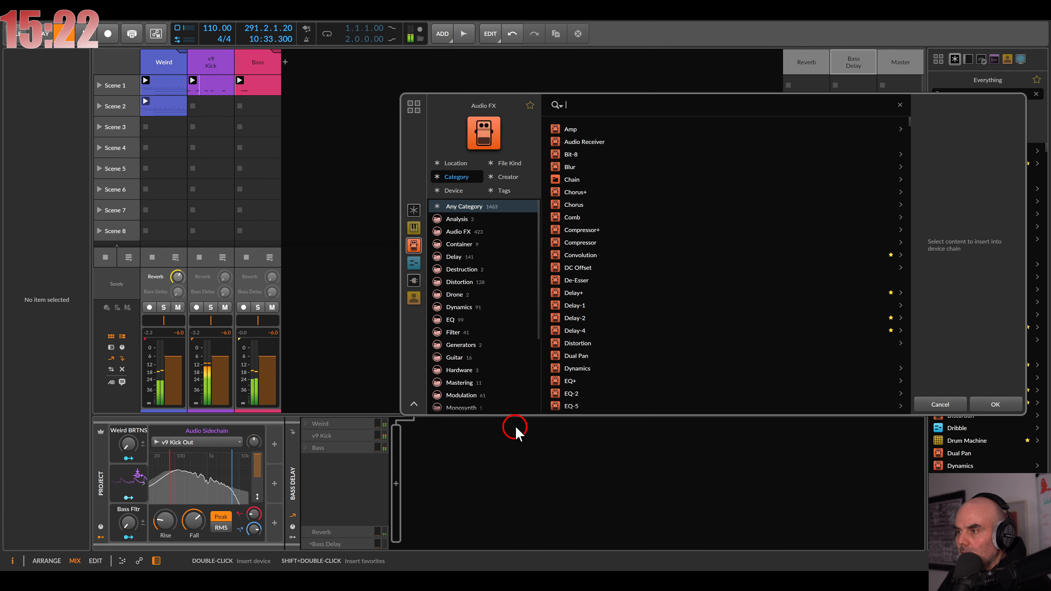
click(530, 105)
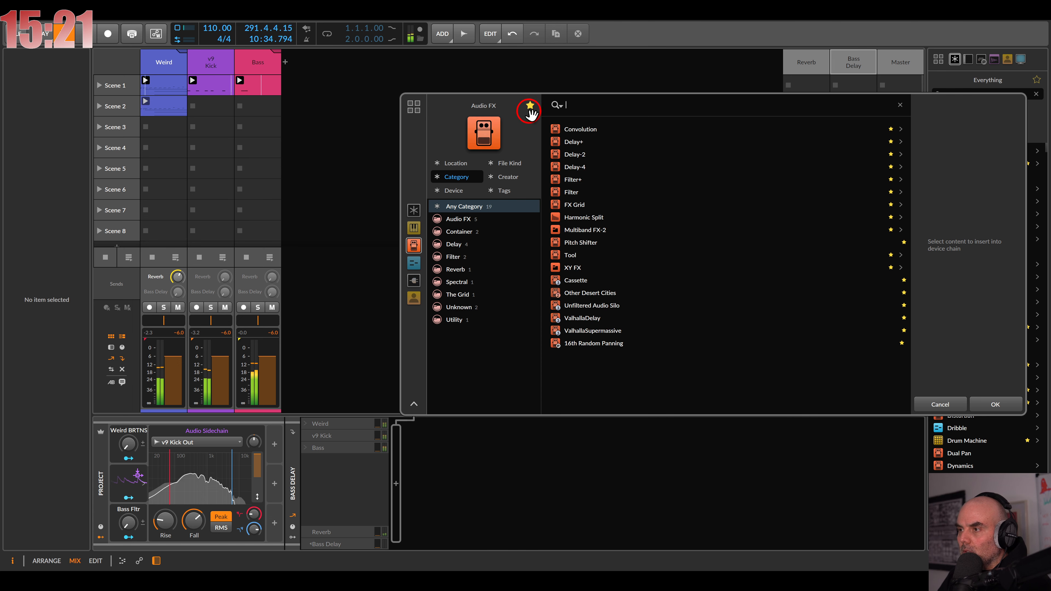
double_click(567, 141)
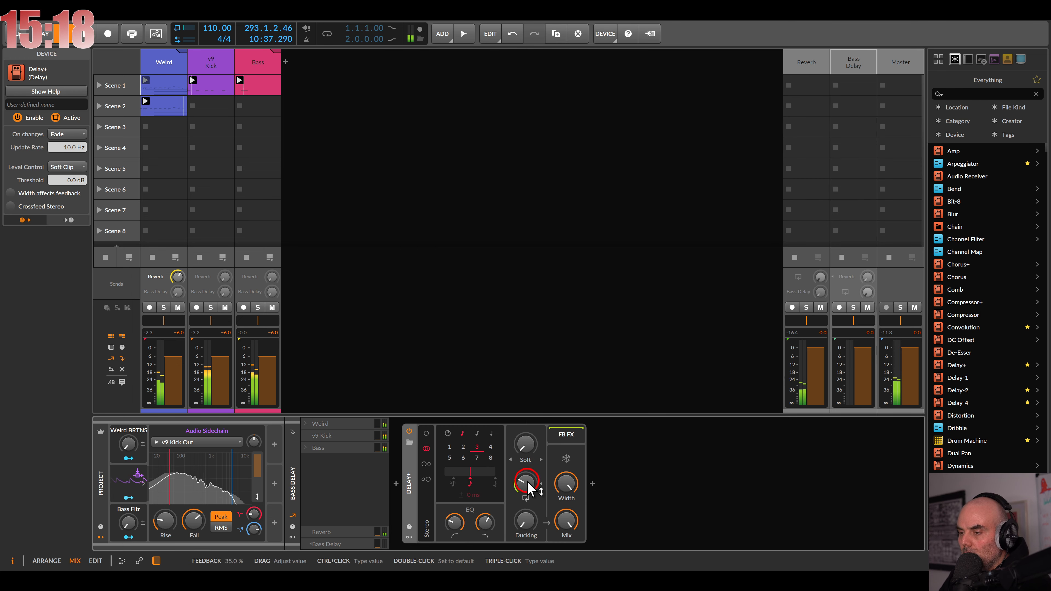
drag(528, 489, 529, 466)
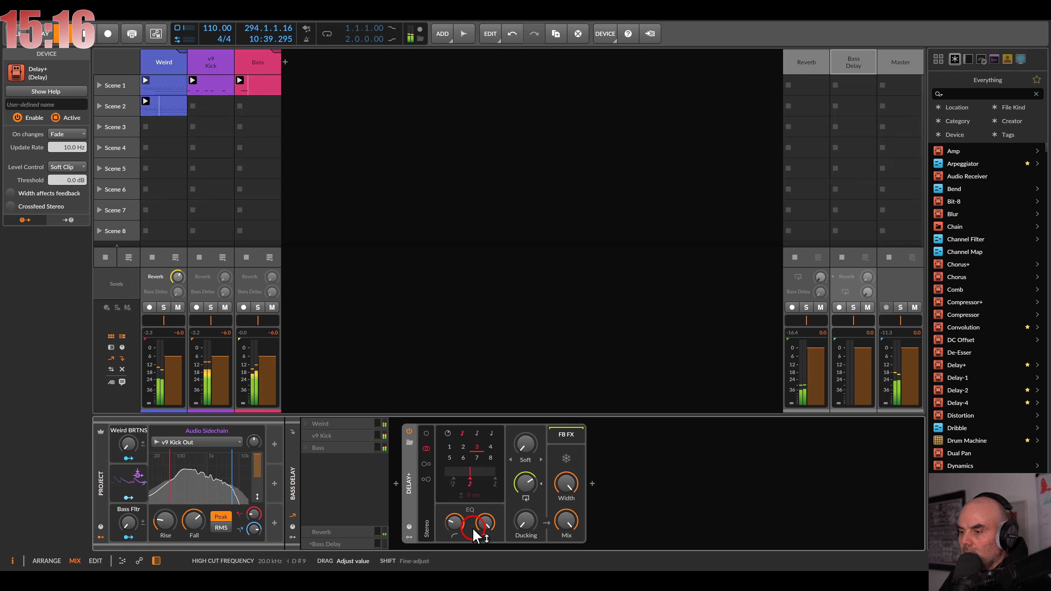
mouse_move(454, 524)
mouse_down()
mouse_move(454, 507)
mouse_move(454, 526)
mouse_up()
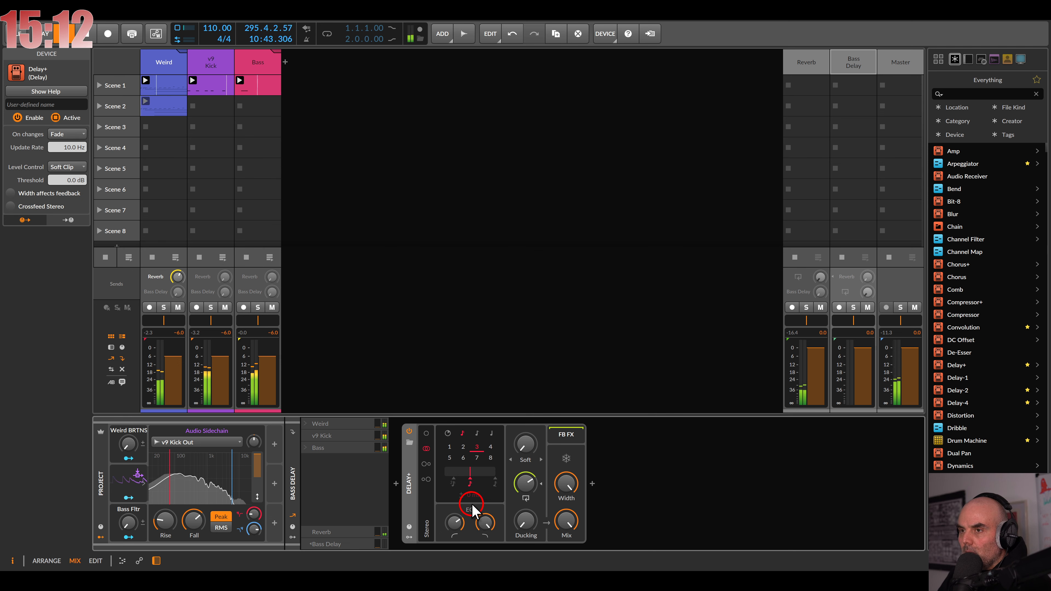
Step: Open the audio FX browser for inserting a device after the Delay+ on the Bass Delay track
double_click(617, 472)
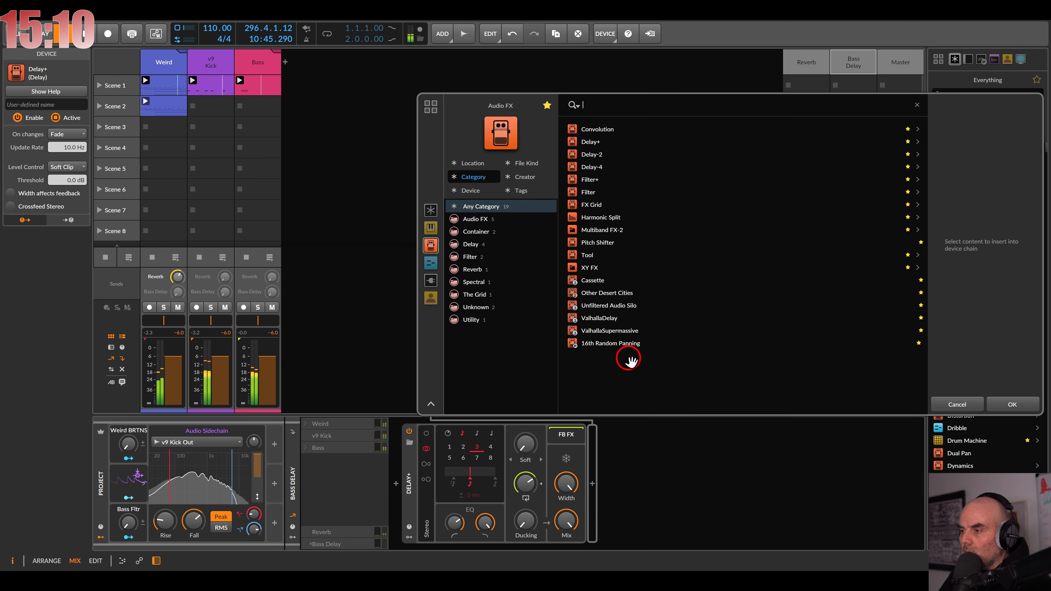
Step: Insert ValhallaSupermassive after Delay+ on the Bass Delay track and set its mix to about 37.8 %
double_click(608, 330)
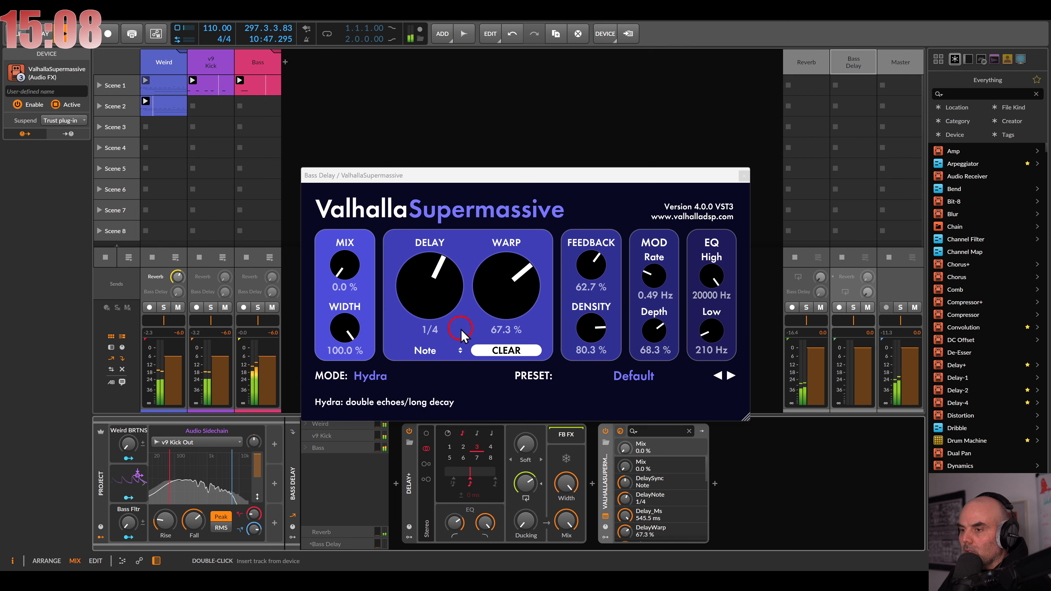
drag(345, 278, 345, 268)
click(744, 175)
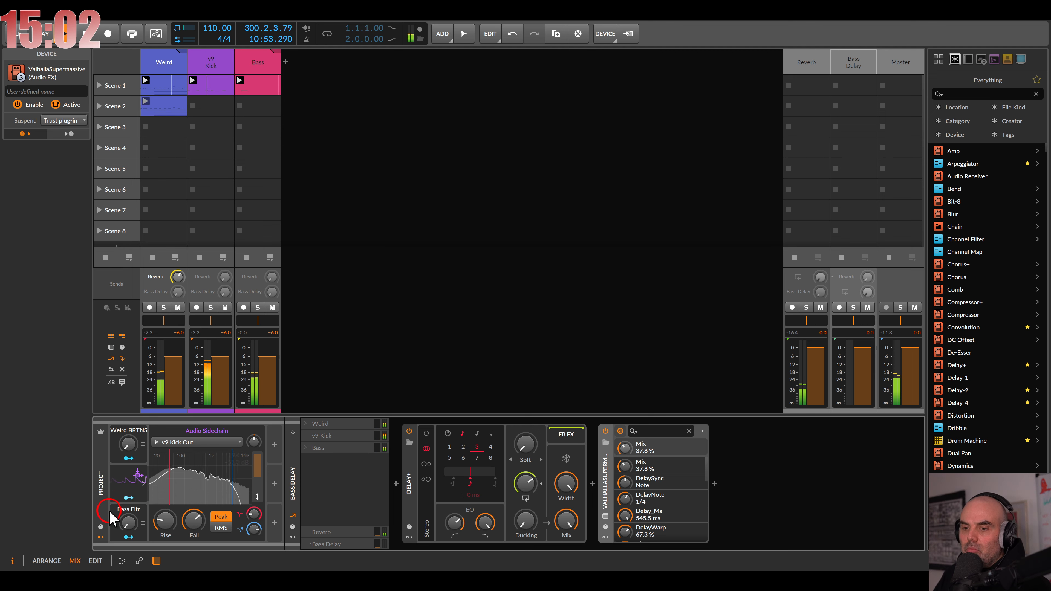
Step: Map the Bass Fltr macro to the Bass track's Bass Delay send with a modulation amount of +1.00, and try out the macro
click(126, 536)
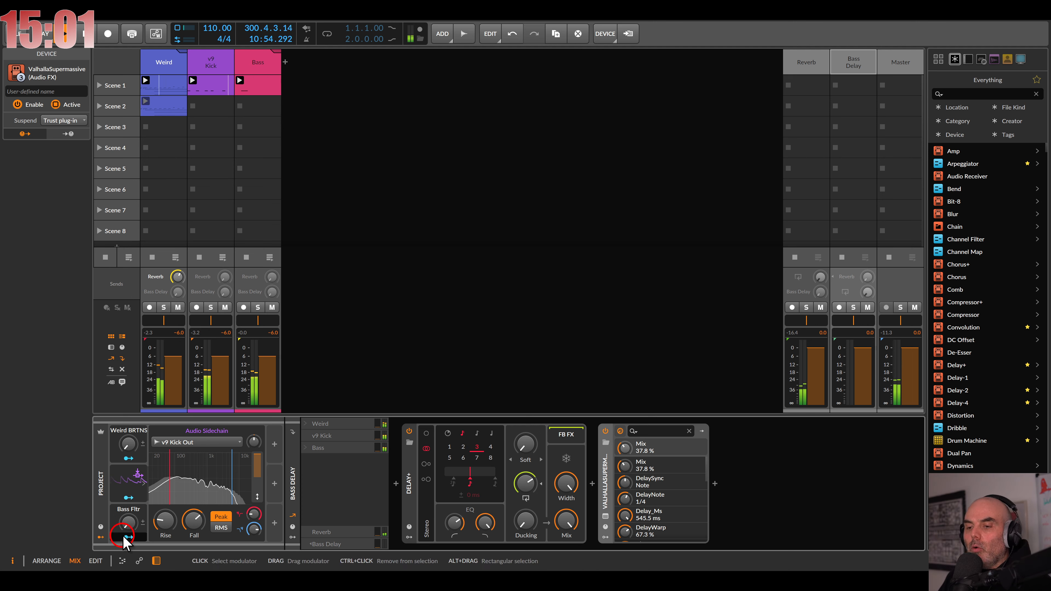
click(272, 292)
drag(272, 291, 272, 257)
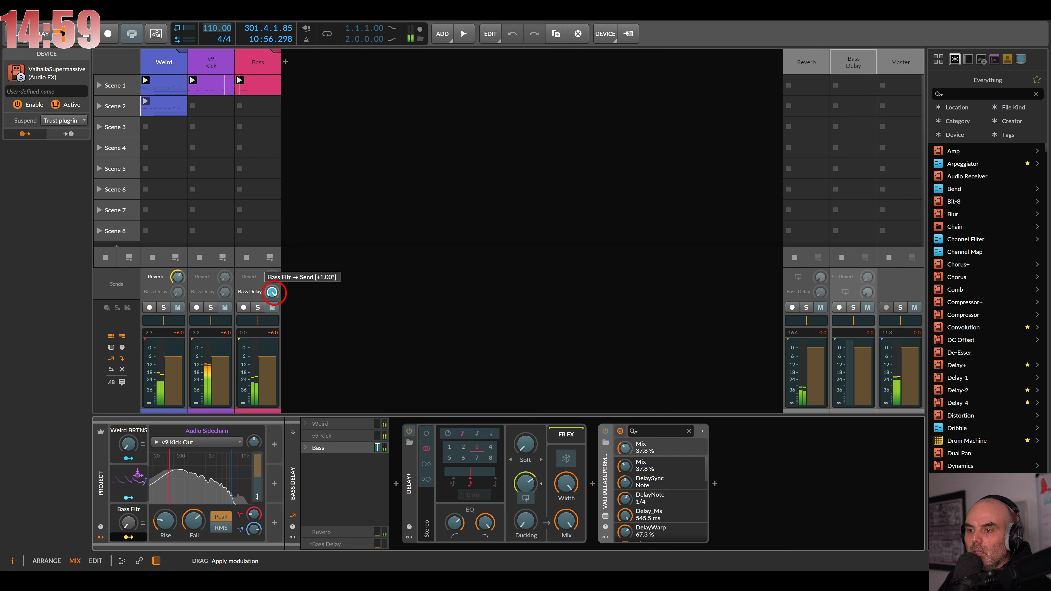
click(129, 536)
mouse_move(141, 532)
mouse_down()
mouse_move(141, 519)
mouse_move(128, 528)
mouse_move(128, 510)
mouse_move(132, 534)
mouse_up()
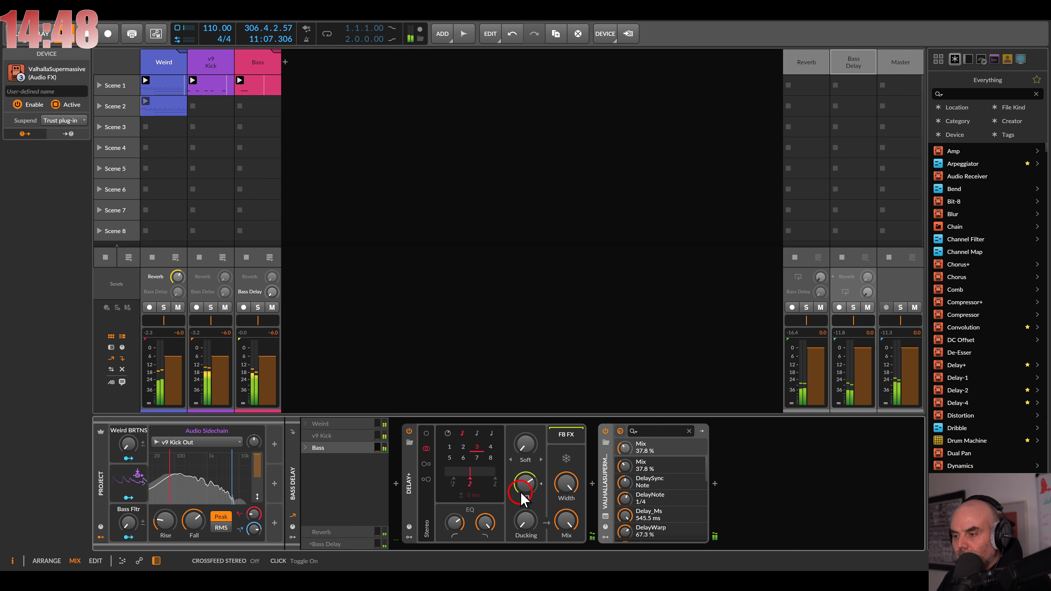
Step: Set the Delay+ feedback to about 89.1 % and audition the Bass Fltr and Weird BRTNS macros
drag(524, 484, 515, 497)
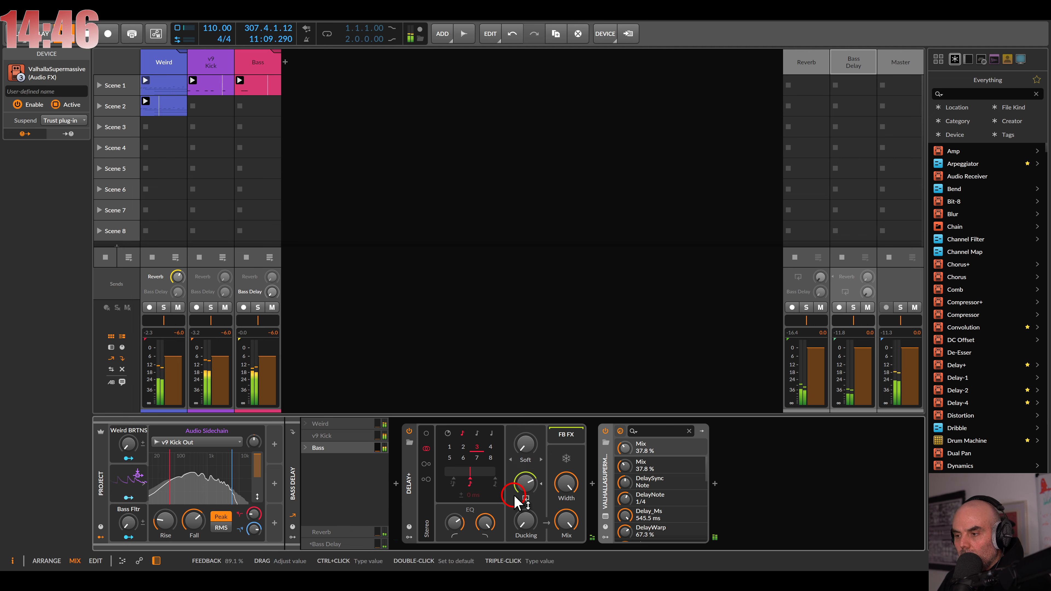
drag(134, 529, 130, 529)
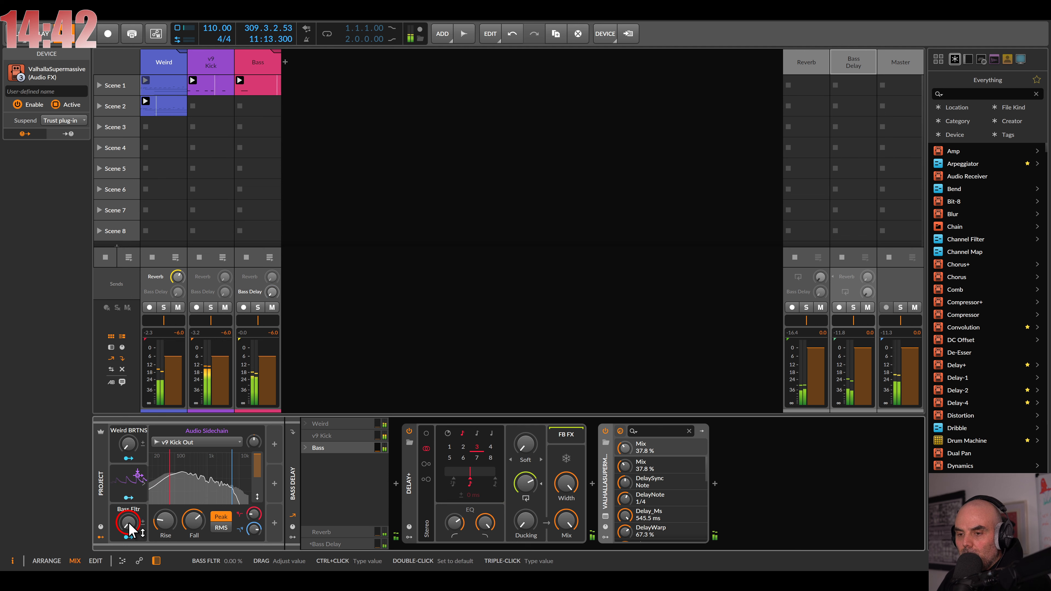
mouse_move(128, 443)
mouse_down()
mouse_move(128, 433)
mouse_move(128, 441)
mouse_up()
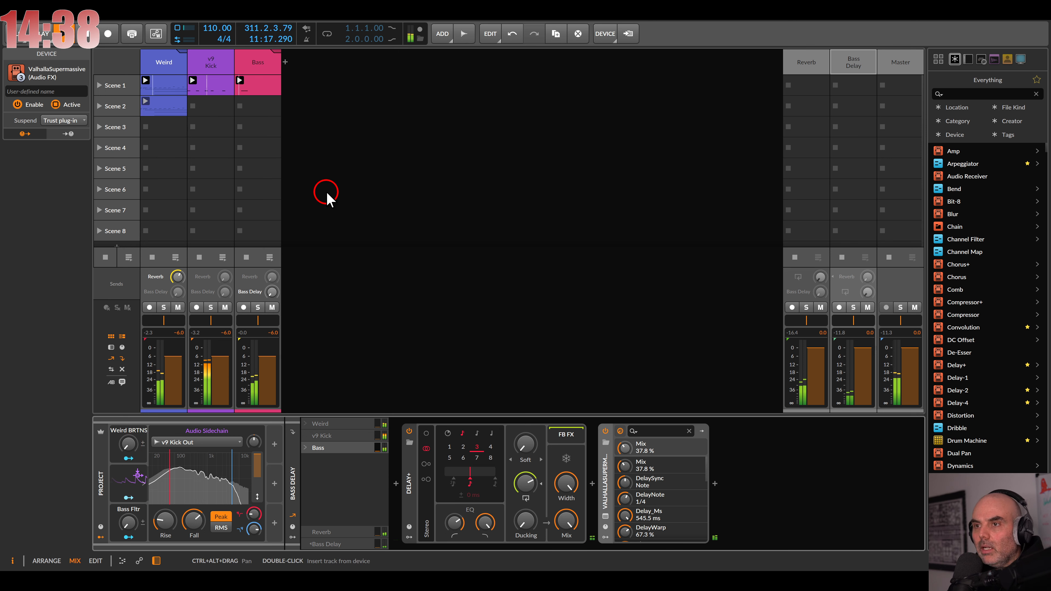
Step: Stop playback, set the tempo to 125 BPM, and audition the Weird BRTNS and Bass Fltr macros with playback running again
click(80, 34)
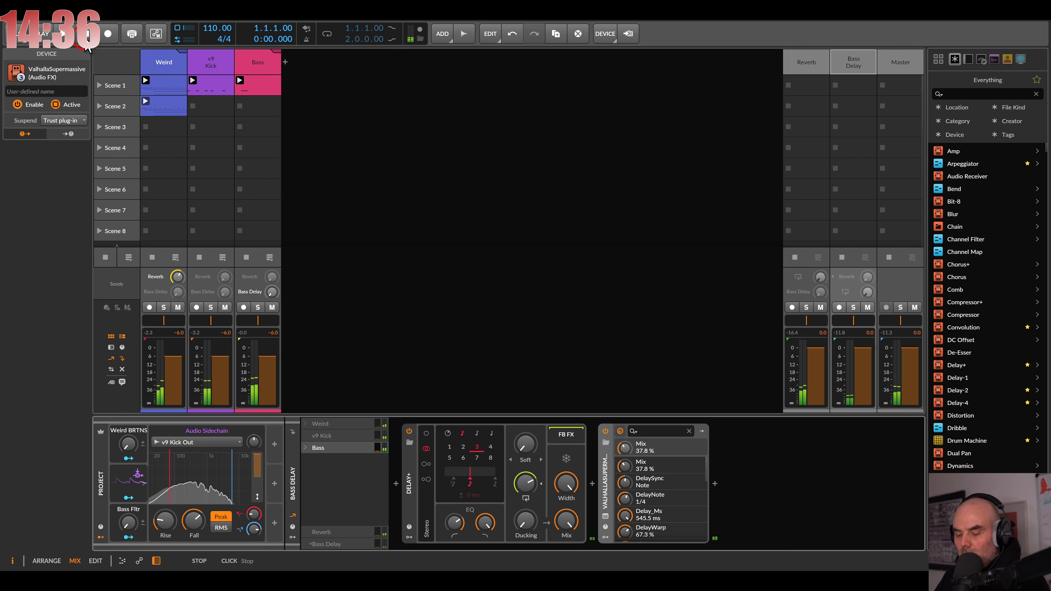
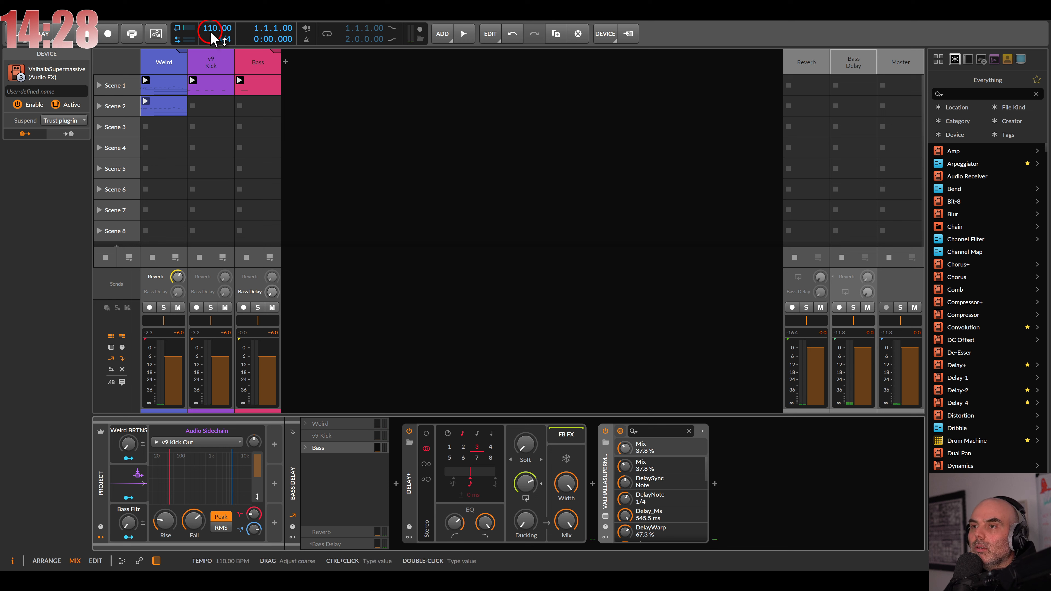
drag(213, 38, 212, 35)
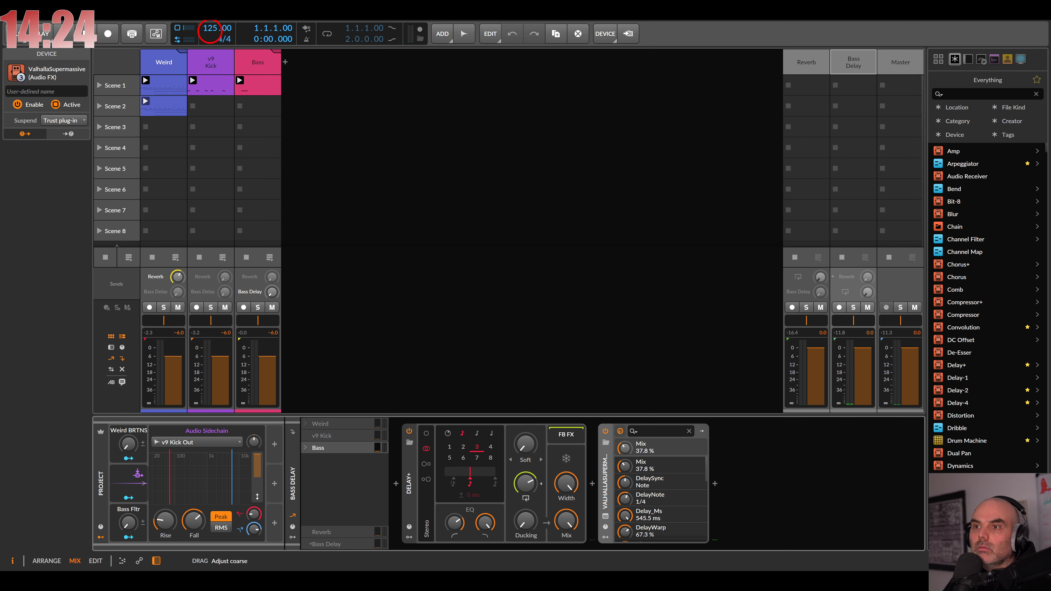
click(71, 37)
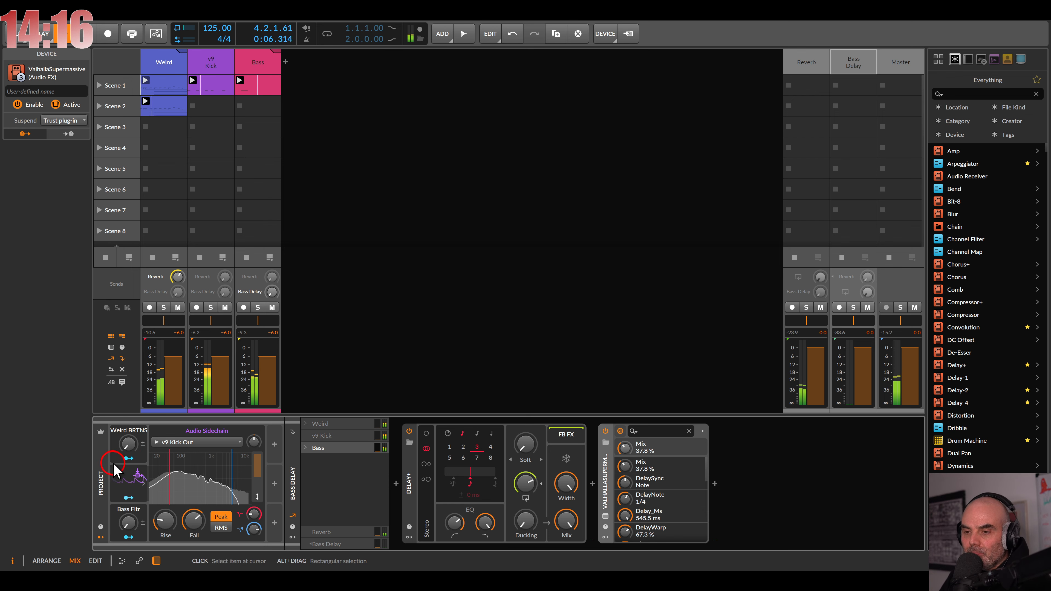
drag(130, 446, 130, 479)
mouse_move(128, 521)
mouse_down()
mouse_move(128, 485)
mouse_move(128, 525)
mouse_up()
Step: Add a new instrument track with v9 Ride and insert the Echo note FX before it
double_click(347, 160)
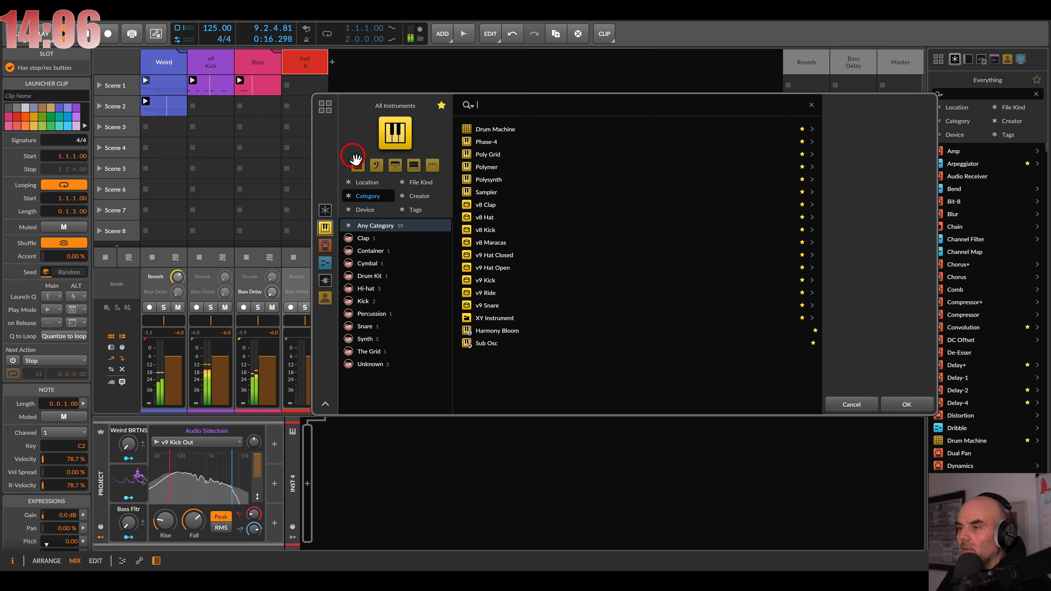
double_click(488, 293)
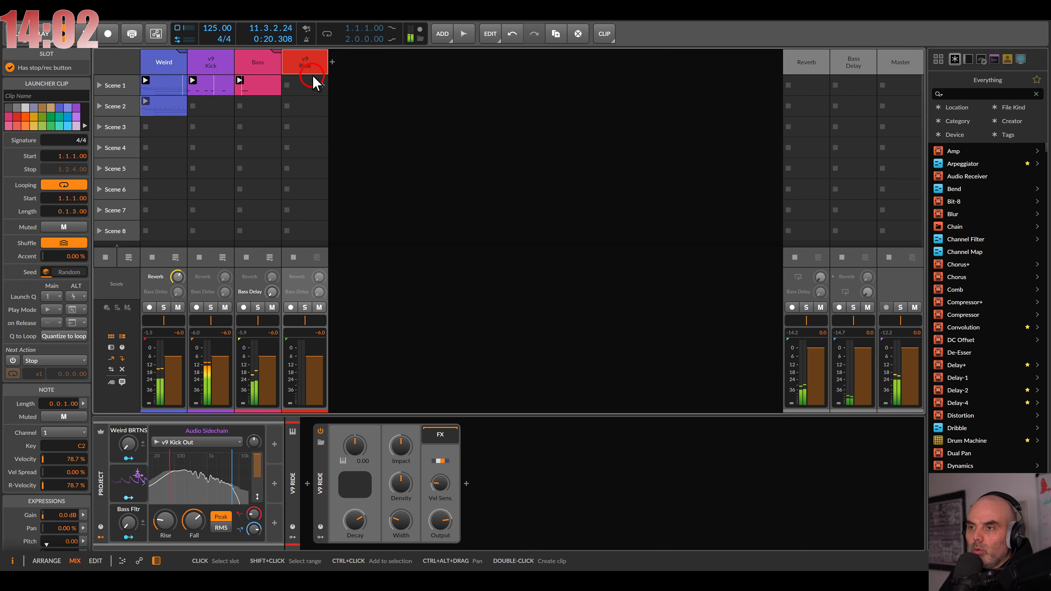
click(308, 484)
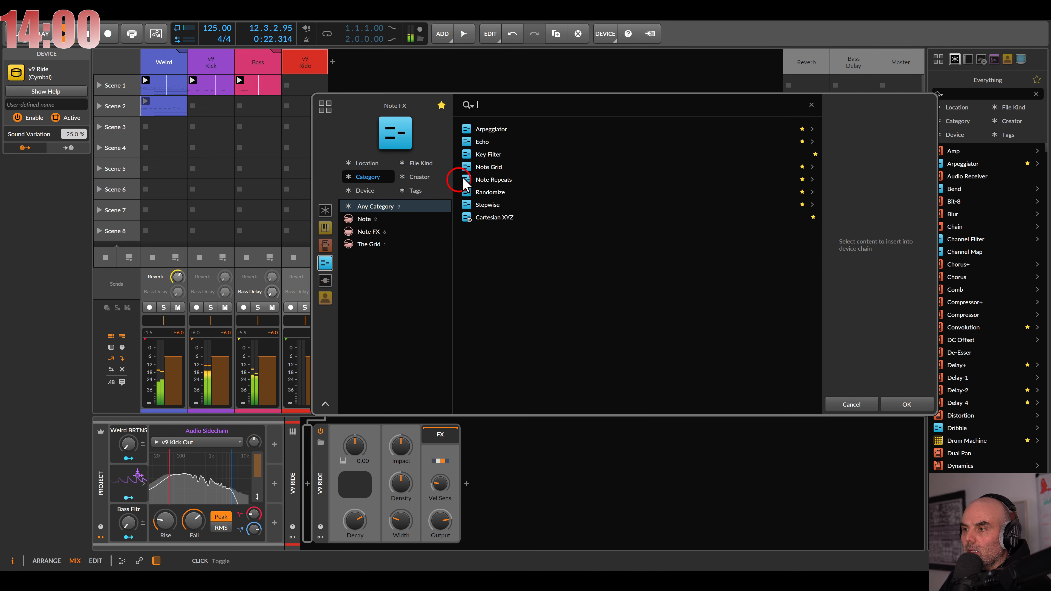
click(483, 141)
double_click(483, 142)
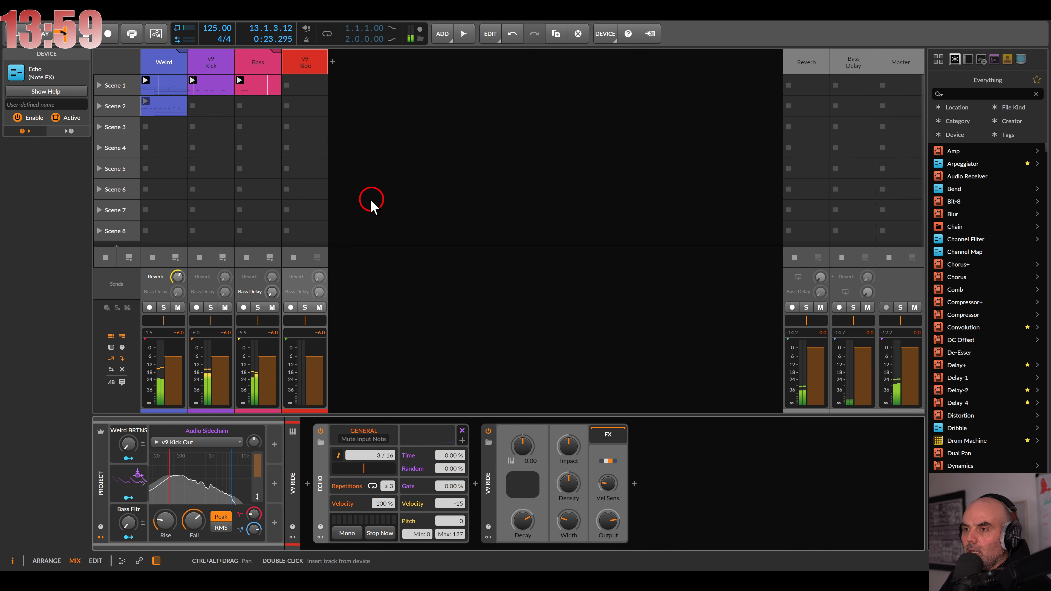
Step: Create a clip in Scene 1 of the v9 Ride track, shorten its loop to three beats, and add a C2 sixteenth note at the start
click(302, 87)
double_click(301, 87)
double_click(297, 85)
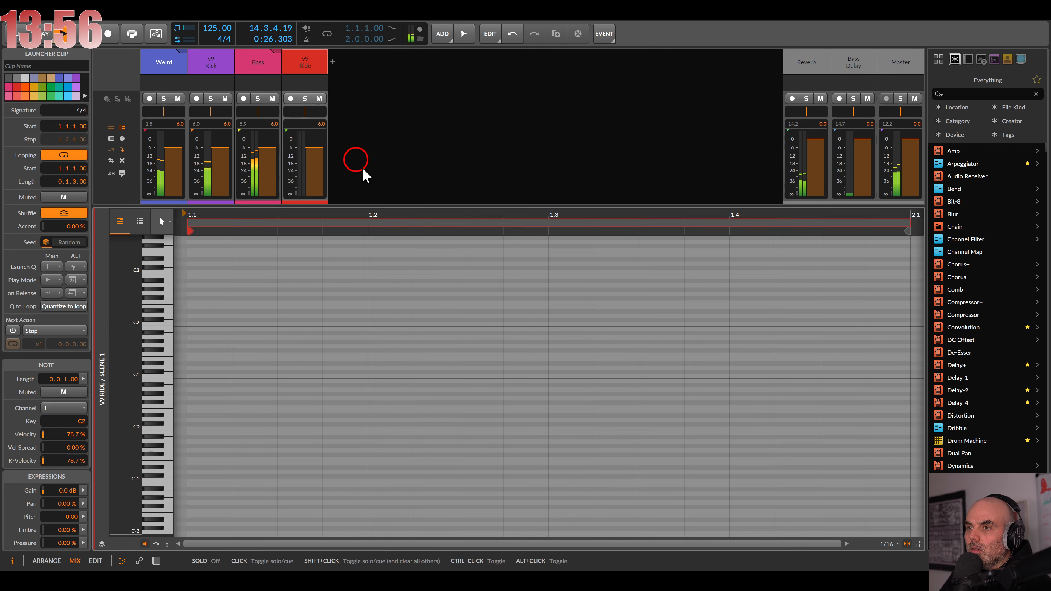
drag(437, 361, 439, 322)
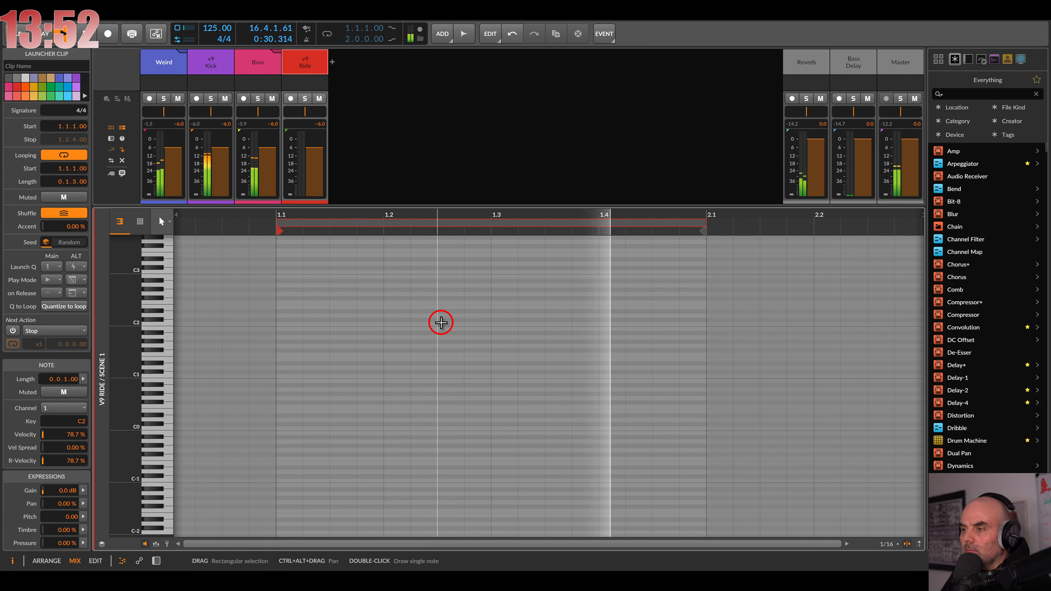
drag(704, 227, 598, 233)
double_click(299, 325)
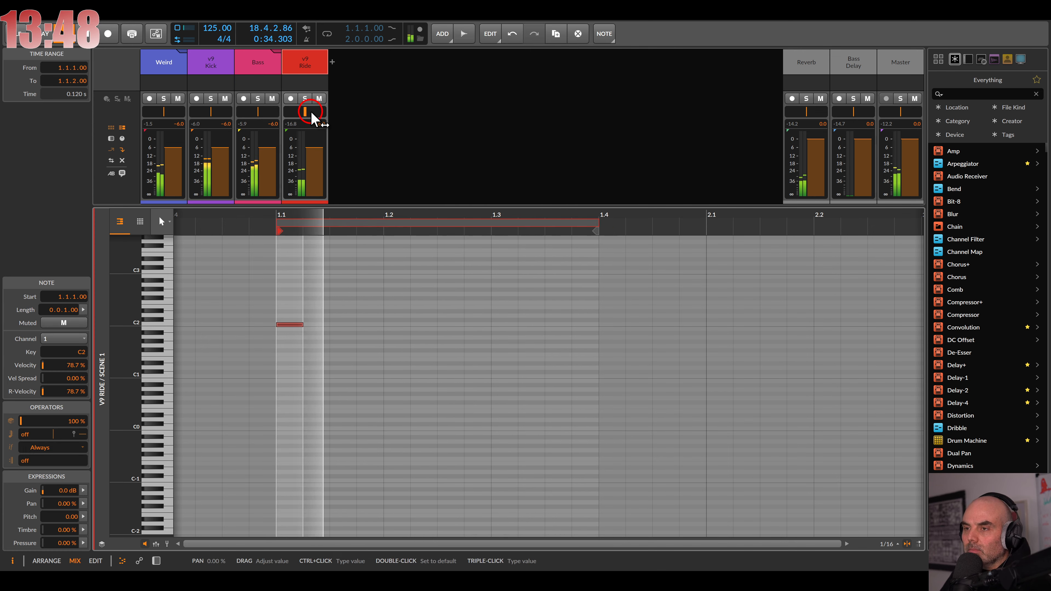
Step: Bring up the v9 Ride track's device chain and raise the ride's velocity sensitivity
double_click(306, 69)
click(476, 425)
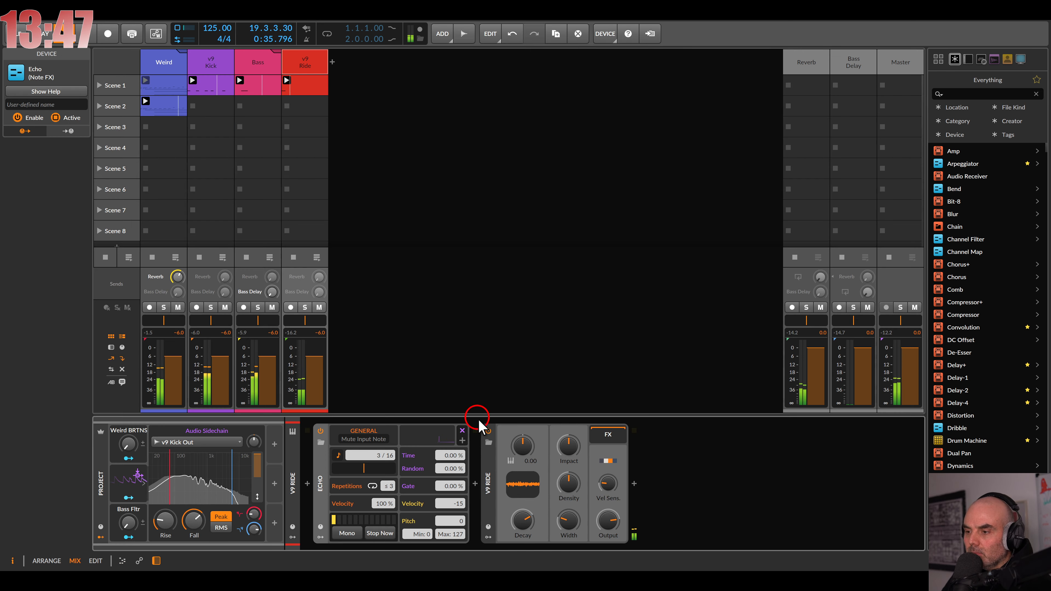
click(609, 486)
drag(613, 487, 613, 486)
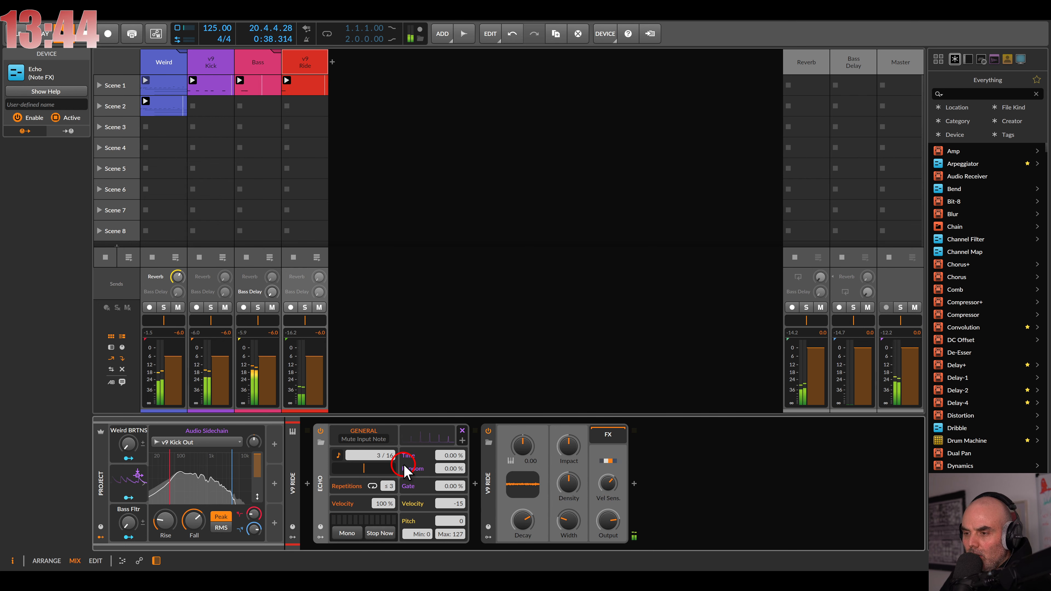
Step: Configure Echo with a length of 123 ms instead of beat-based timing, timing Random at 100 %, velocity feedback at -30 and 6 repetitions
click(338, 455)
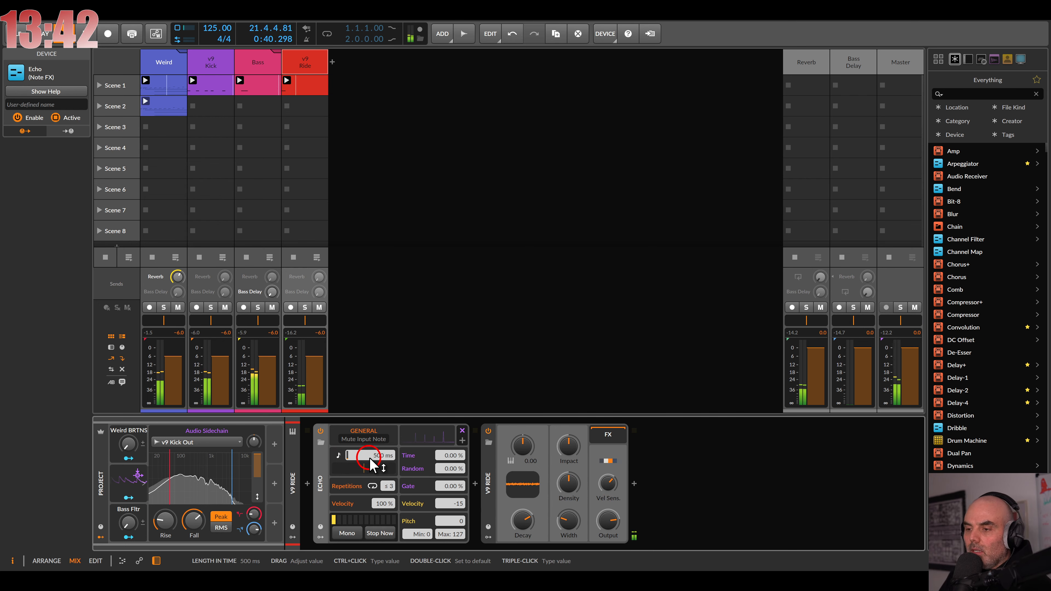
drag(374, 455, 380, 460)
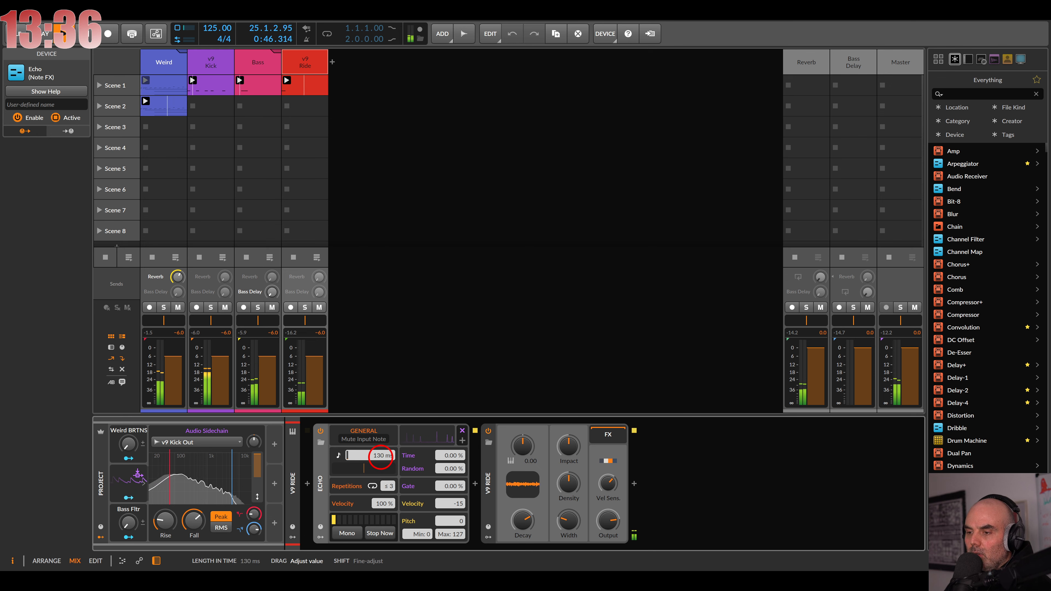
drag(380, 457, 381, 457)
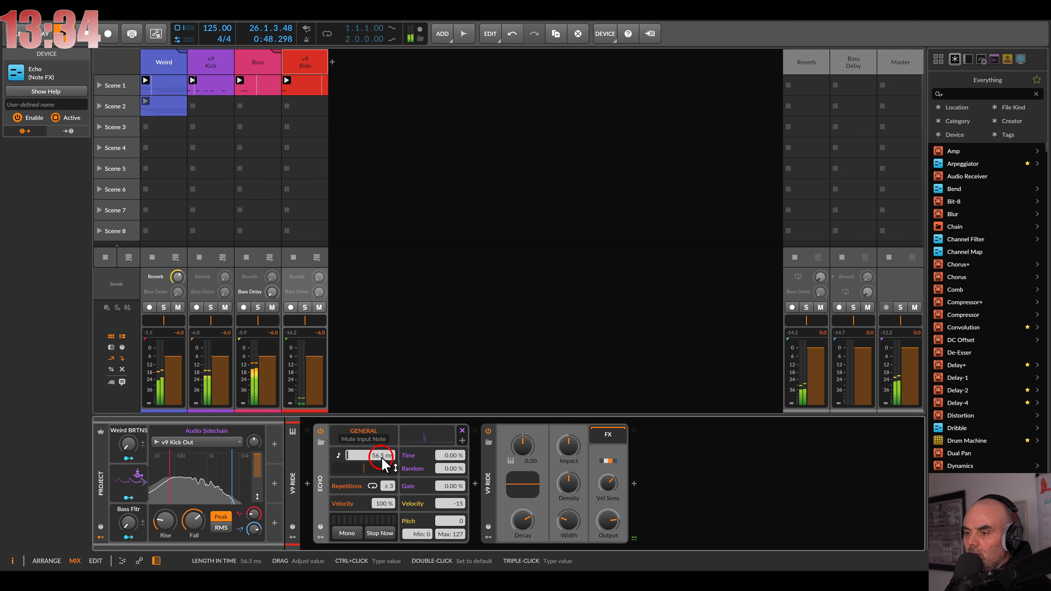
drag(444, 468, 444, 454)
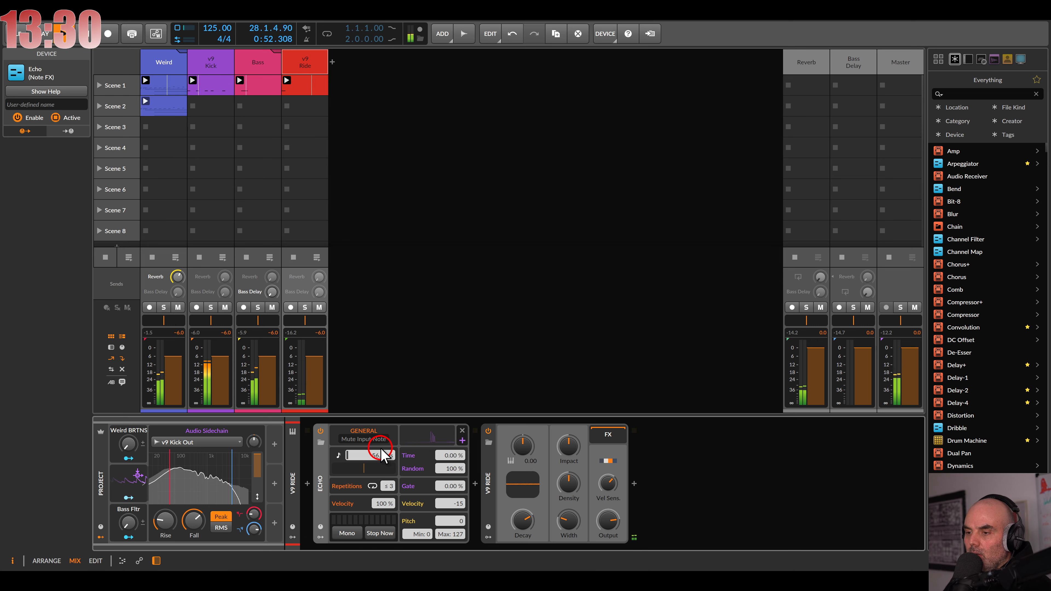
drag(376, 458, 377, 457)
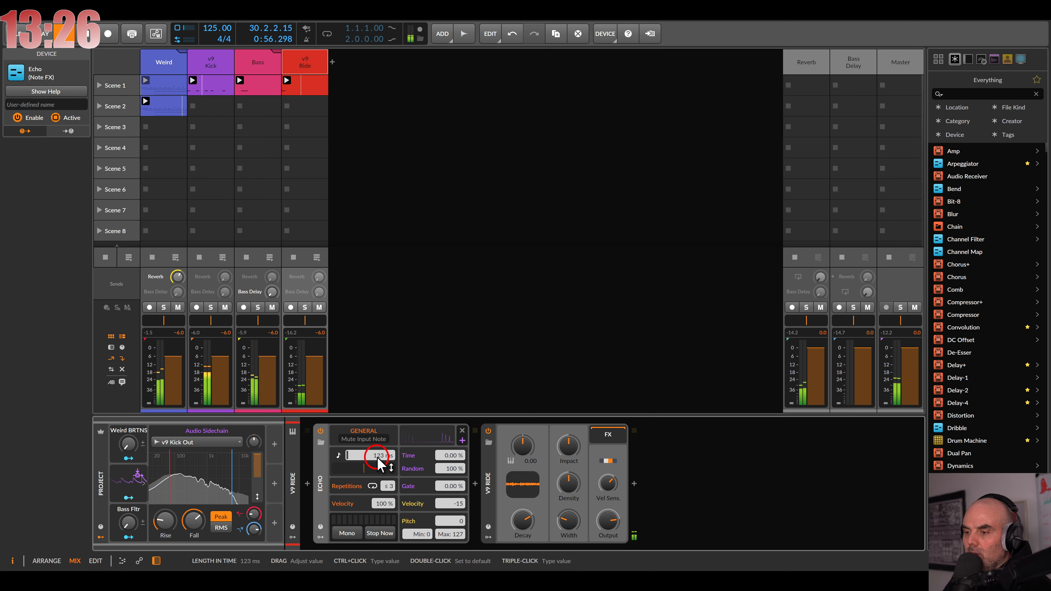
drag(451, 507, 450, 507)
drag(390, 487, 392, 488)
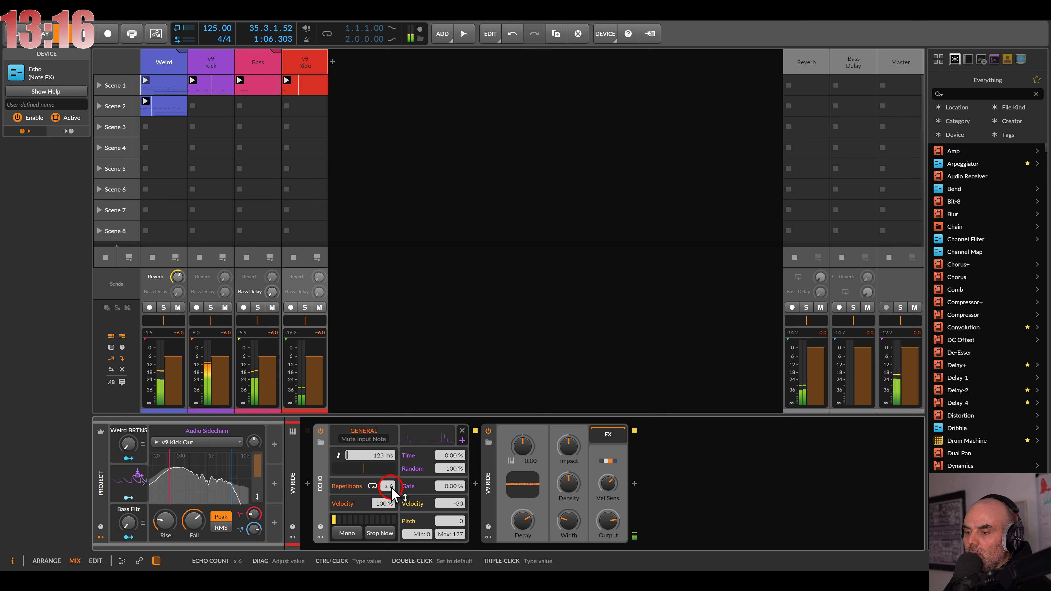
Step: Shape the v9 Ride sound by adjusting velocity sensitivity, reducing decay to about 212 ms, raising density, width and impact, and resetting tune to 0.00
drag(607, 483, 606, 483)
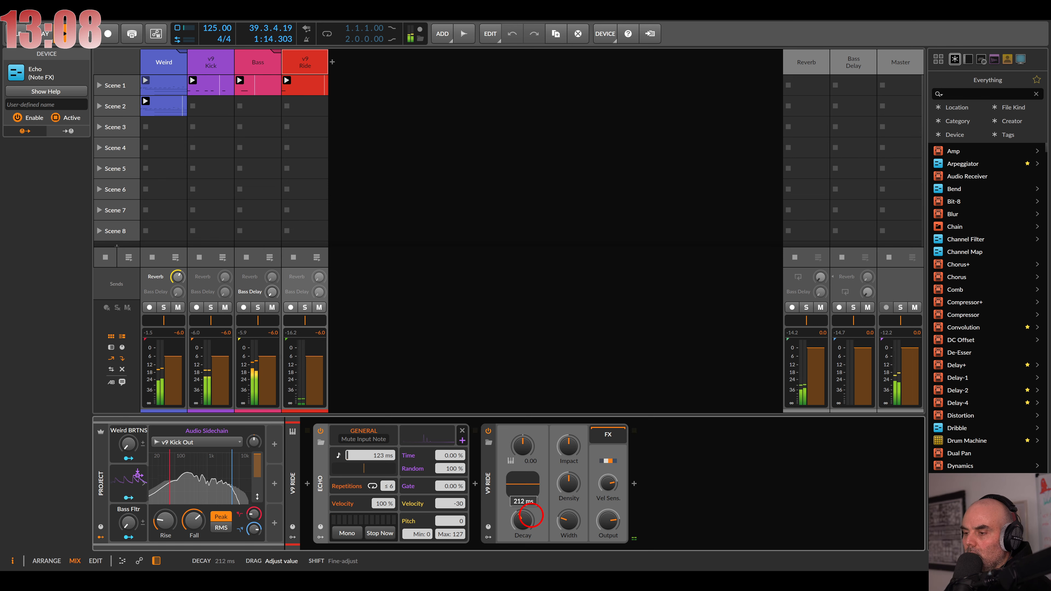
drag(567, 485, 567, 488)
drag(566, 530, 566, 522)
drag(564, 451, 524, 459)
double_click(522, 449)
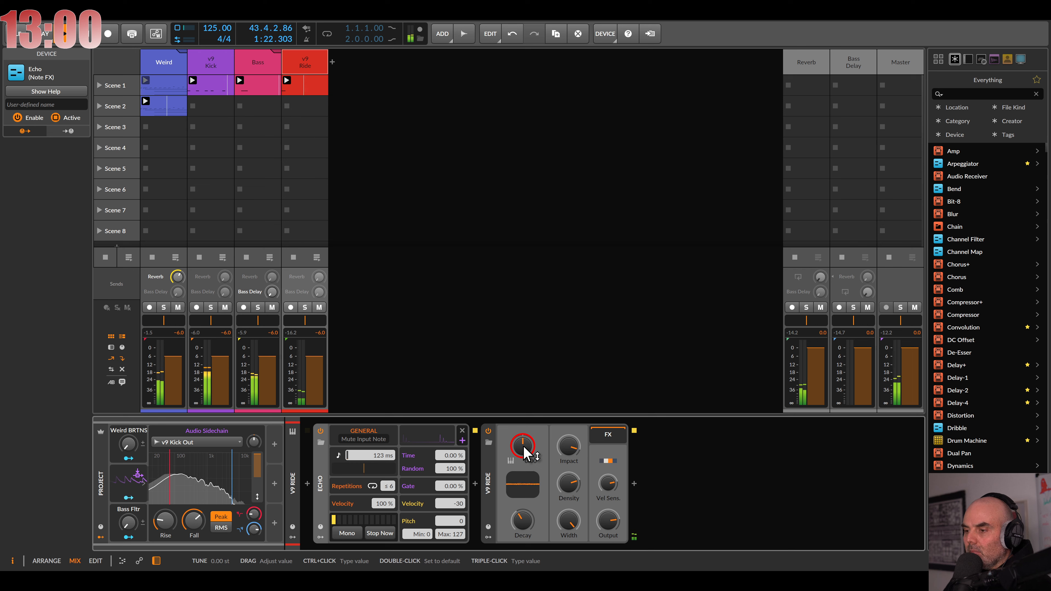
Step: Enable keytracking on v9 Ride and set Echo's pitch feedback to +1, with its minimum note reset to 0
click(511, 462)
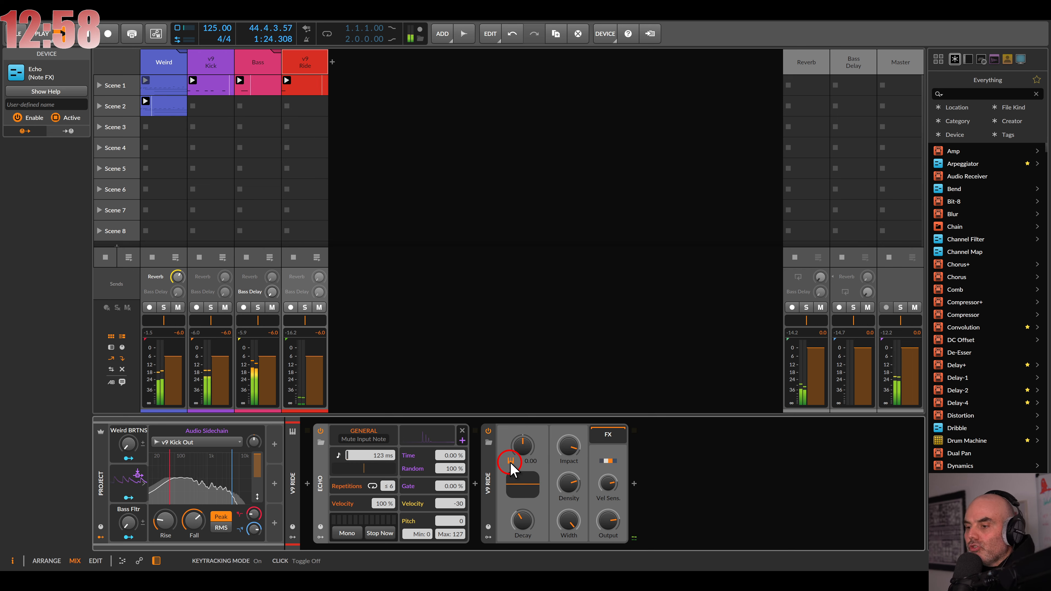
click(460, 523)
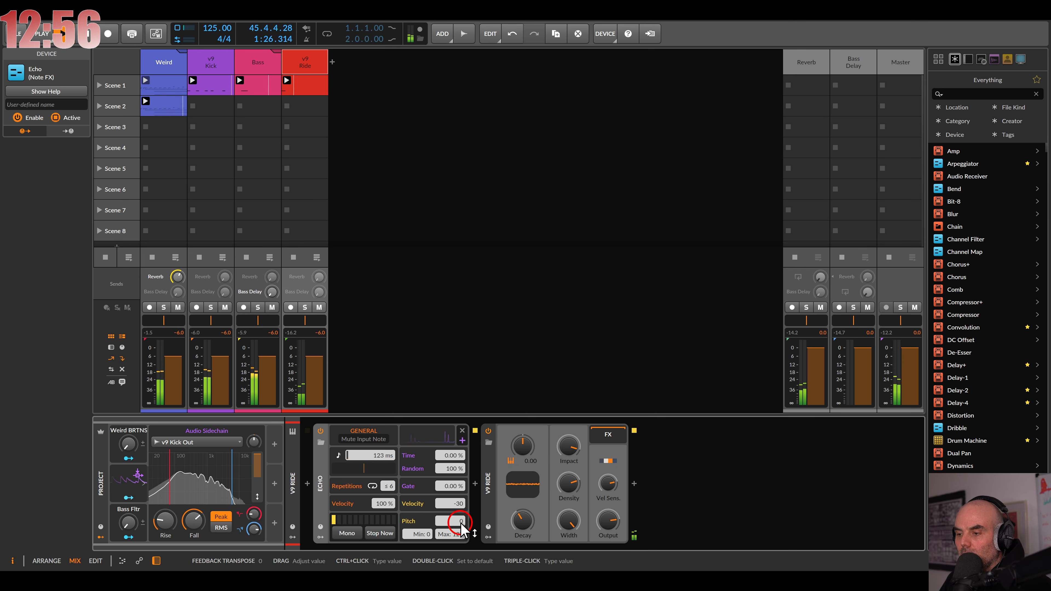
drag(422, 534, 422, 532)
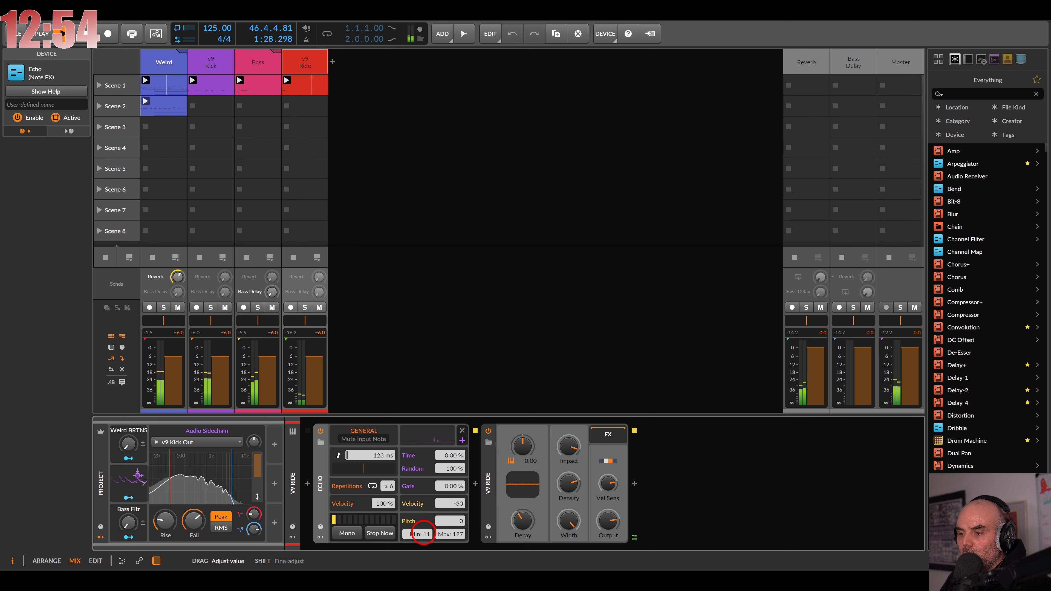
drag(423, 533, 457, 524)
double_click(429, 535)
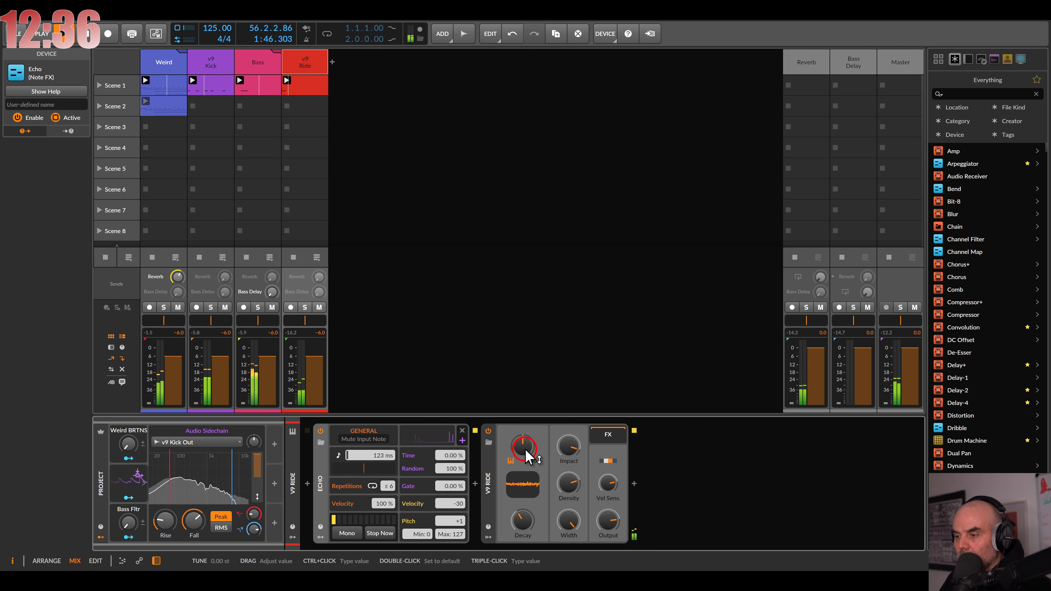
Step: Tune v9 Ride to 12.00 semitones and increase Echo's repetitions to 10
drag(523, 451, 525, 448)
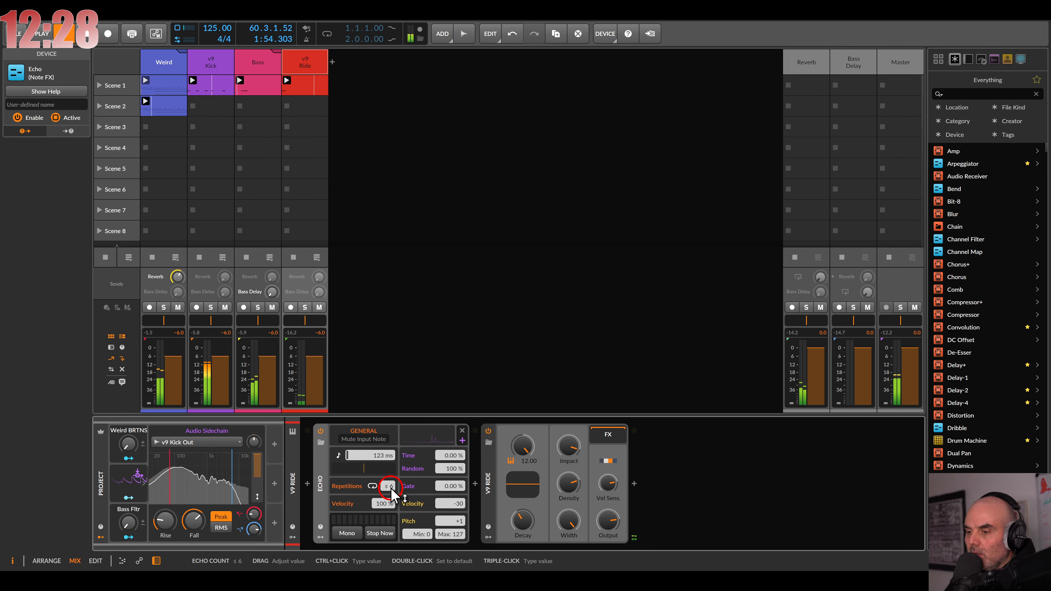
drag(391, 492, 390, 487)
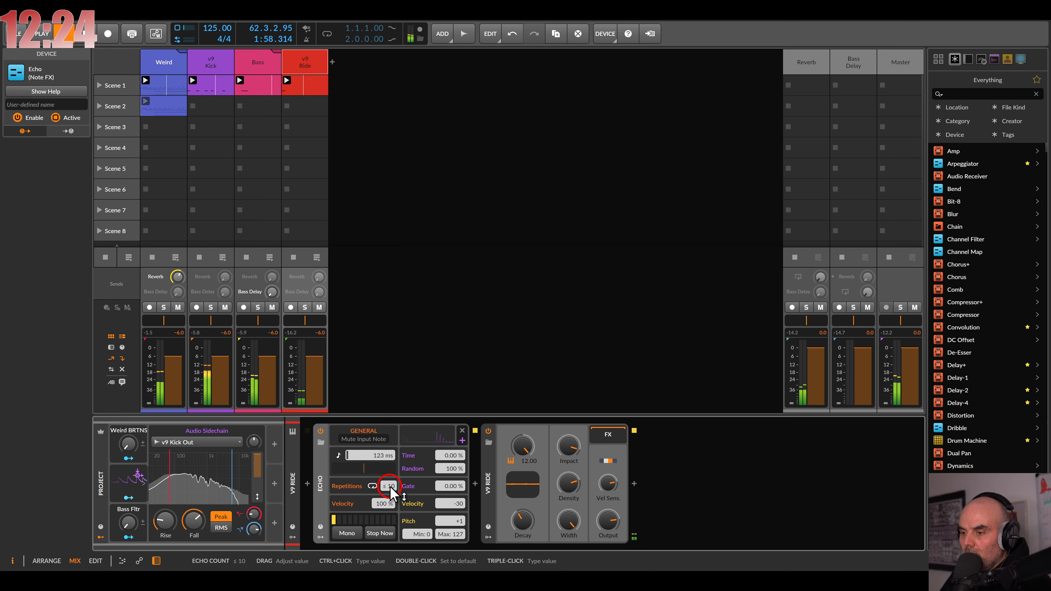
Step: Set Echo's time feedback to 51.2 %, Random to 0.00 % and repetitions to 16, and readjust v9 Ride's velocity sensitivity and decay
drag(454, 456, 455, 462)
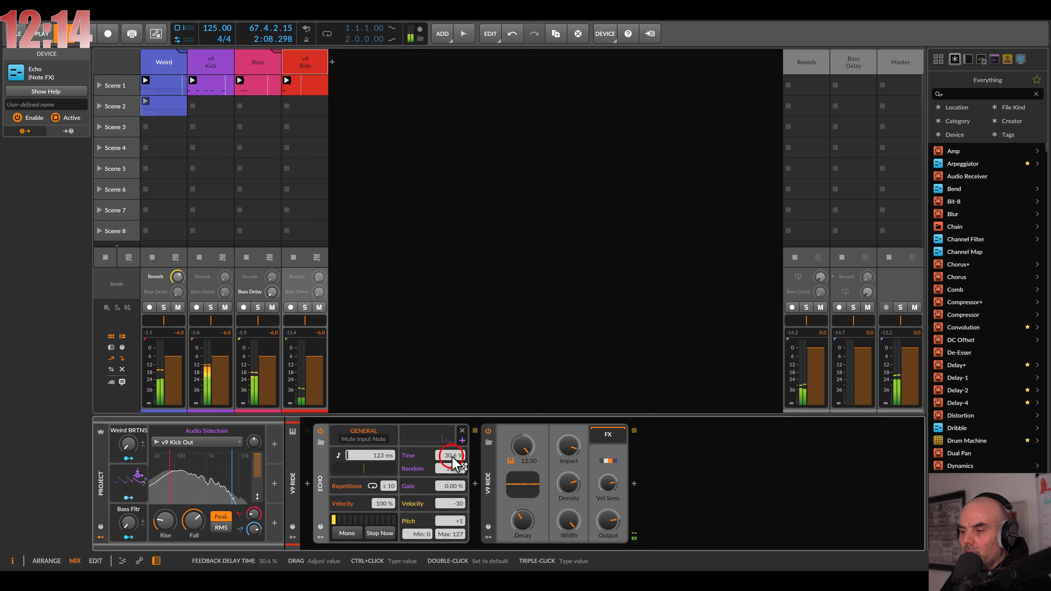
drag(455, 463, 454, 457)
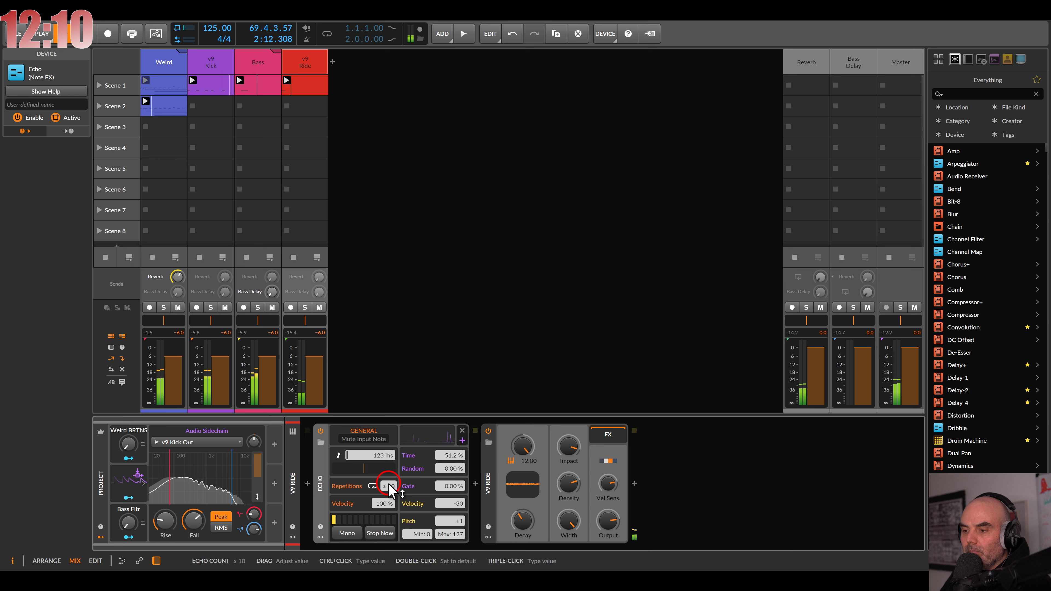
drag(389, 494, 388, 487)
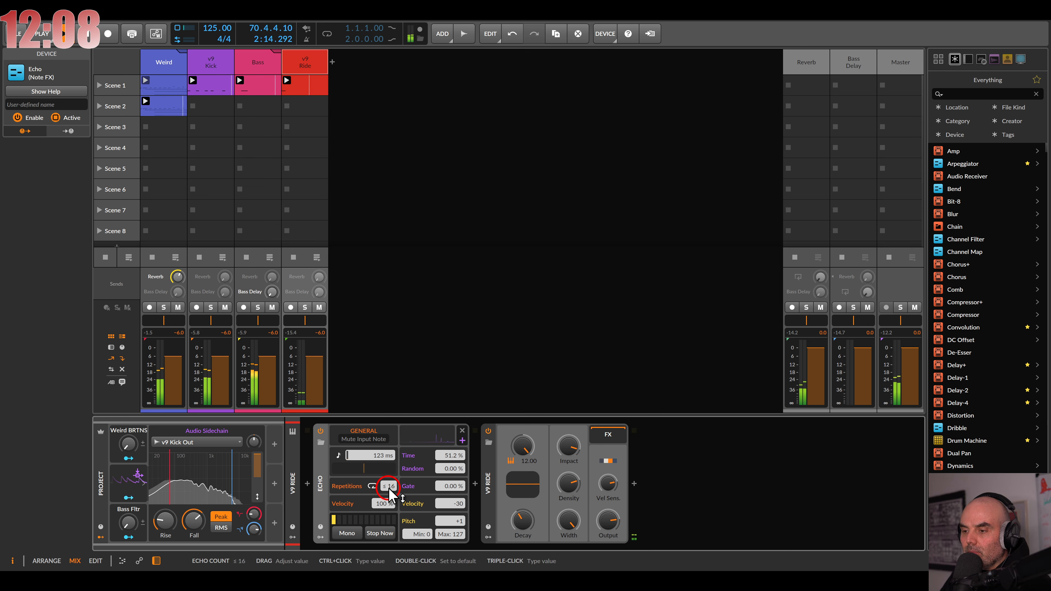
drag(608, 479, 610, 488)
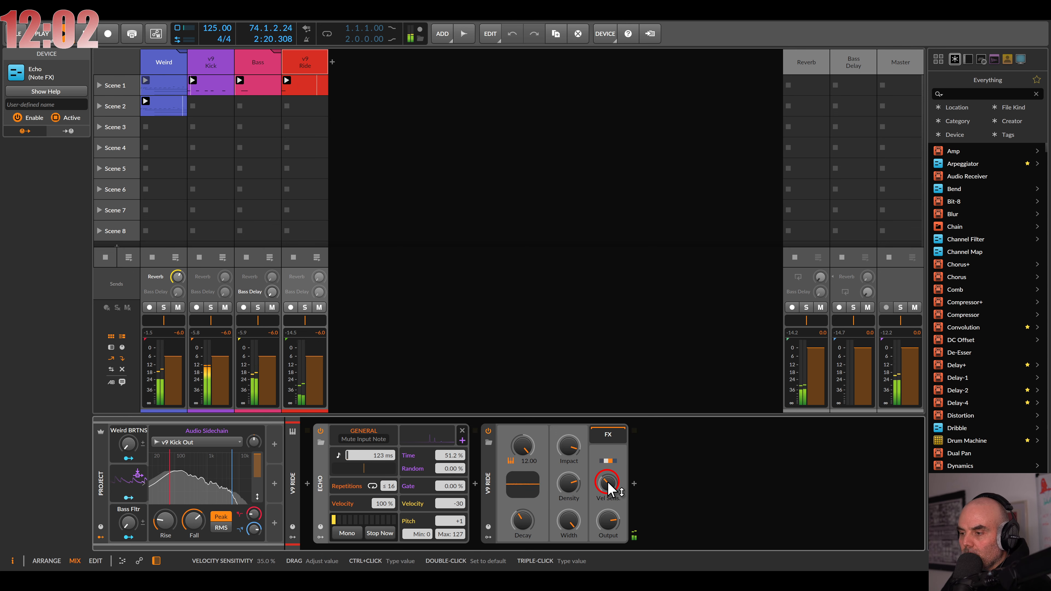
drag(516, 520, 516, 520)
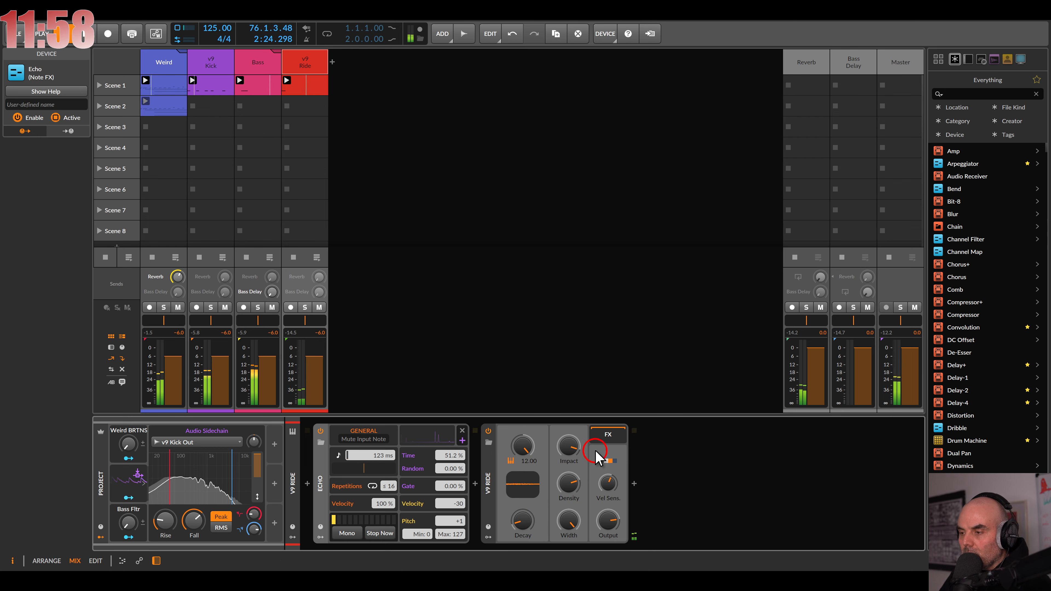
Step: Insert Filter+ after v9 Ride and configure it as an SVF filter with a cutoff of 8.87 kHz and adjusted resonance
click(634, 484)
double_click(592, 179)
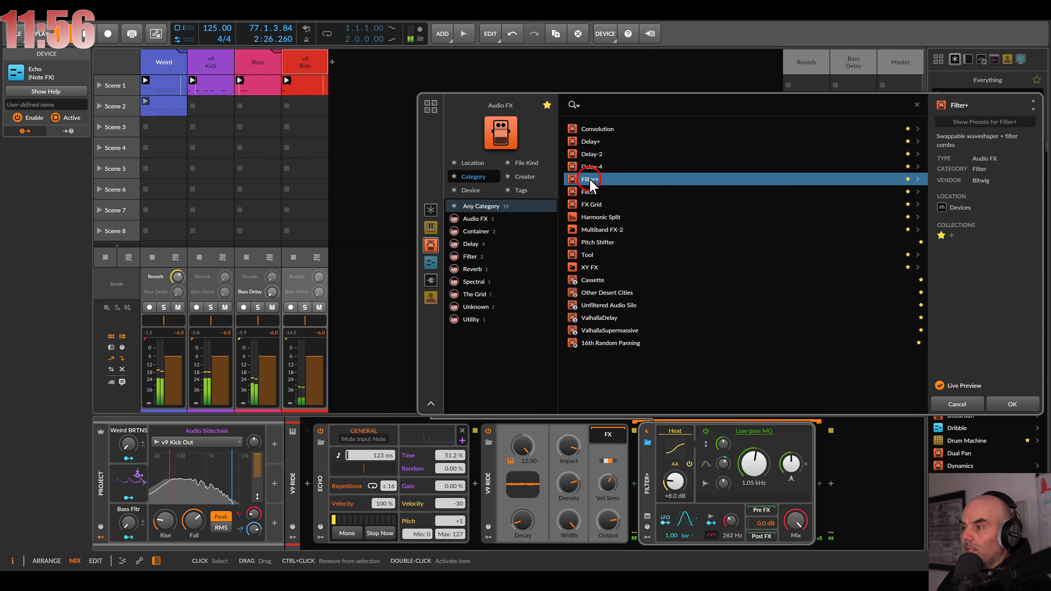
click(756, 482)
drag(758, 486, 746, 440)
click(747, 440)
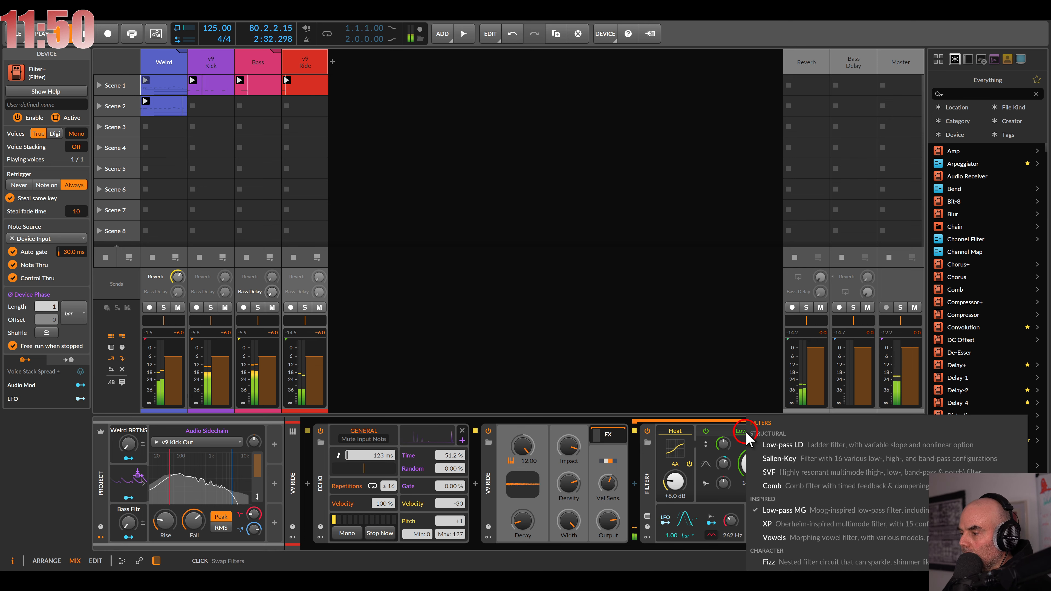
click(765, 475)
drag(791, 464, 792, 468)
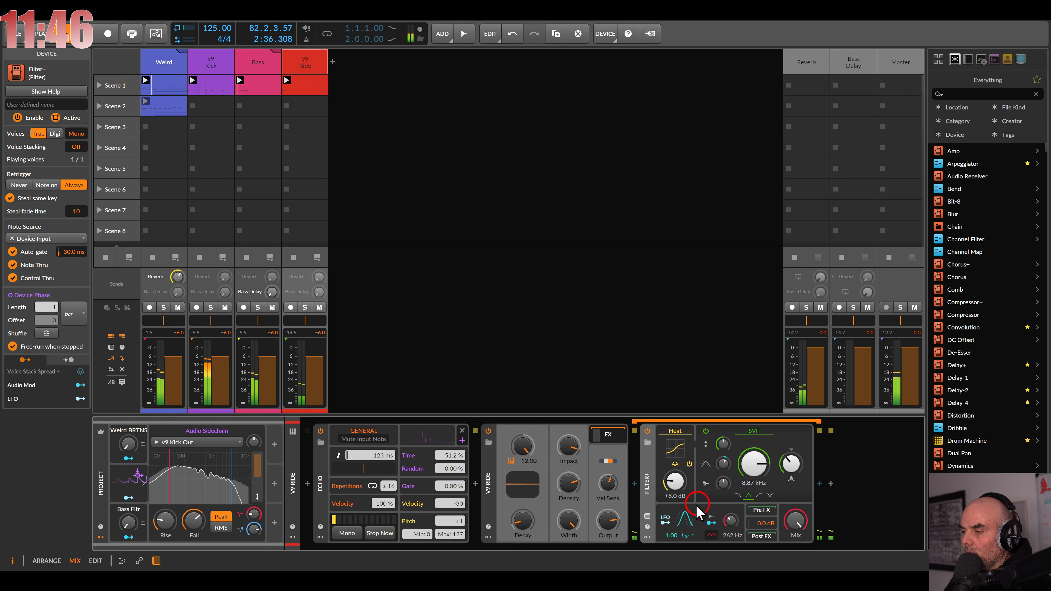
Step: Set Filter+'s internal LFO rate to 7.00 bars and its frequency modulation amount to about +13.66 semitones
click(668, 538)
mouse_move(669, 539)
mouse_down()
mouse_move(669, 526)
mouse_move(667, 534)
mouse_up()
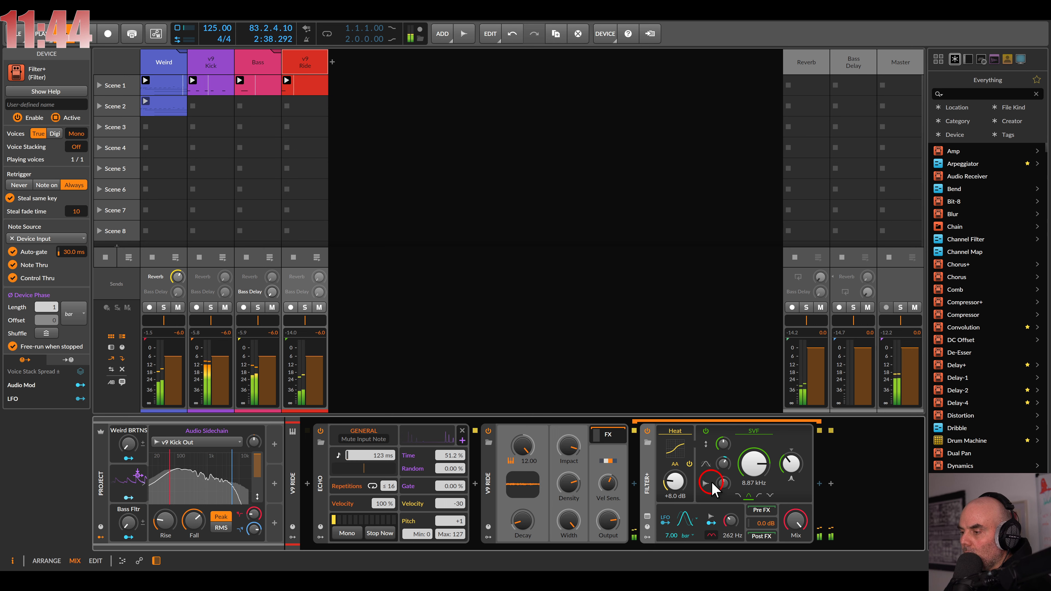
drag(722, 463, 723, 463)
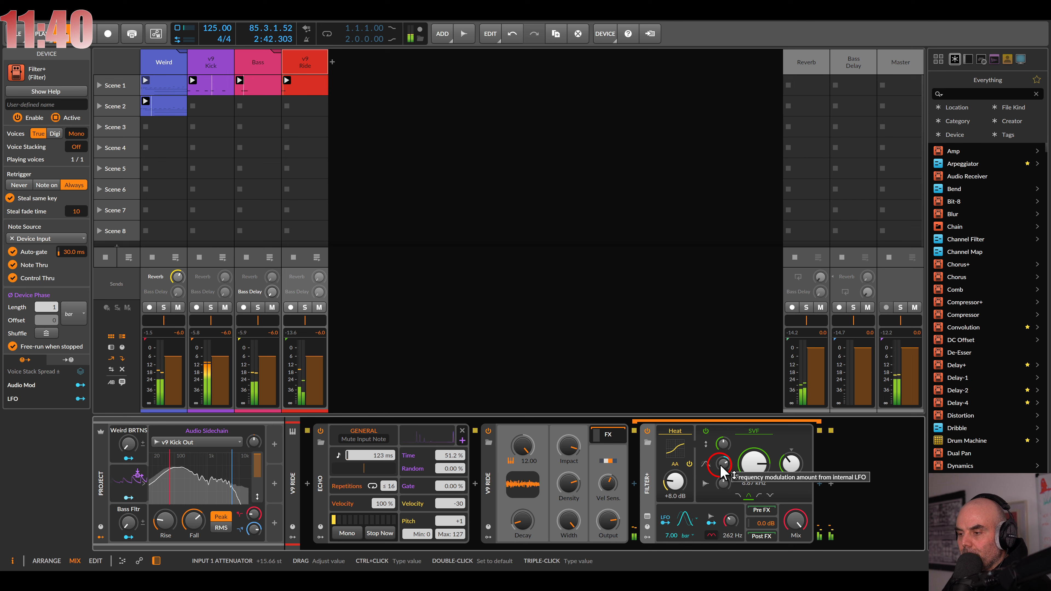
Step: Readjust v9 Ride's decay and add an LFO modulator to the device
drag(522, 521, 522, 525)
click(489, 537)
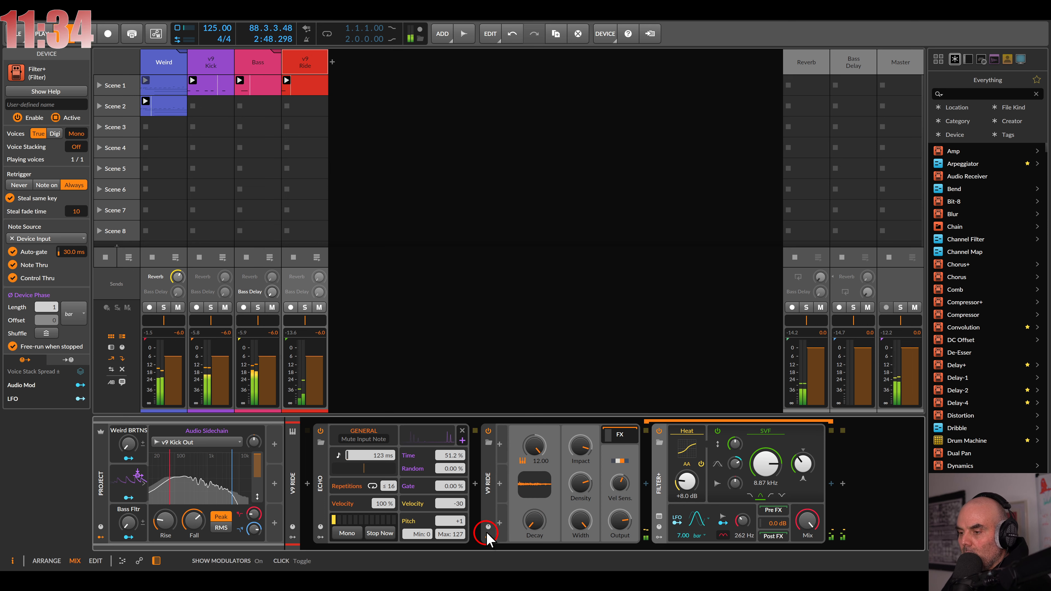
click(505, 444)
double_click(642, 150)
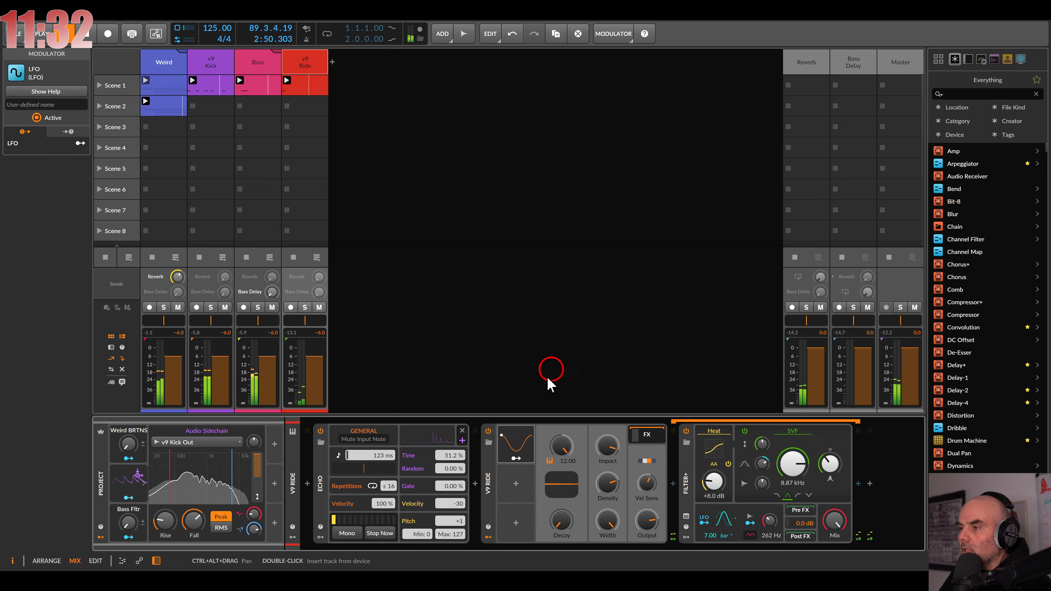
Step: Configure v9 Ride's LFO to a bar-based rate of 5.00 in Sync mode
click(516, 441)
click(588, 449)
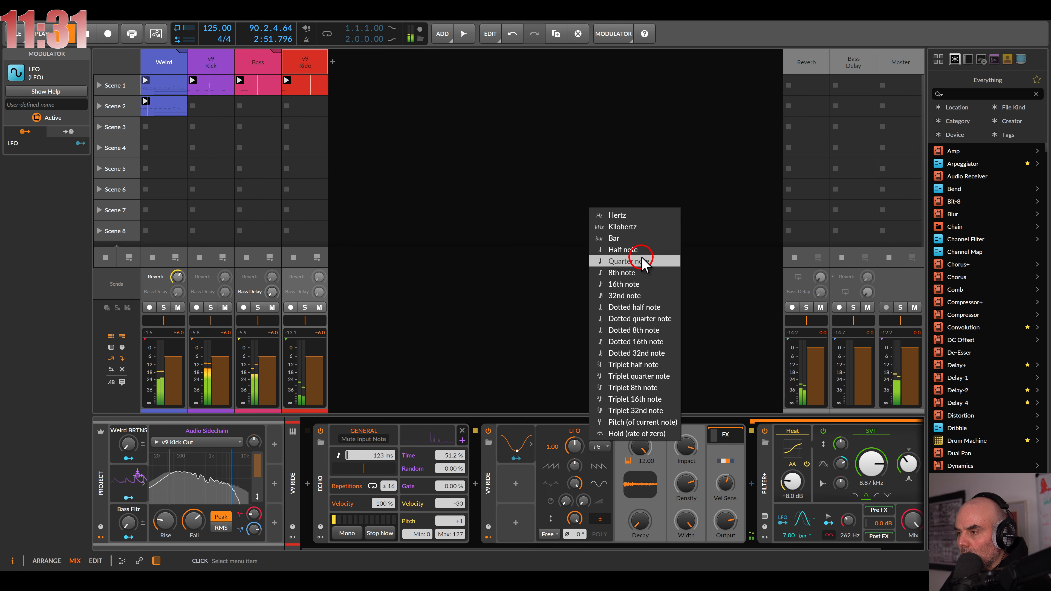
click(638, 242)
click(548, 534)
click(552, 499)
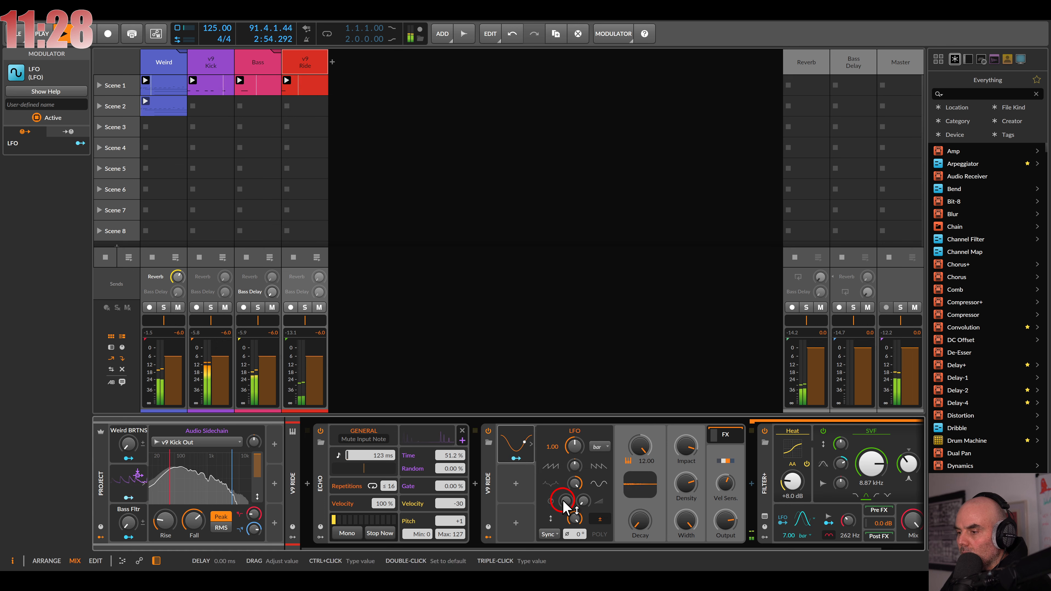
double_click(548, 447)
text(5)
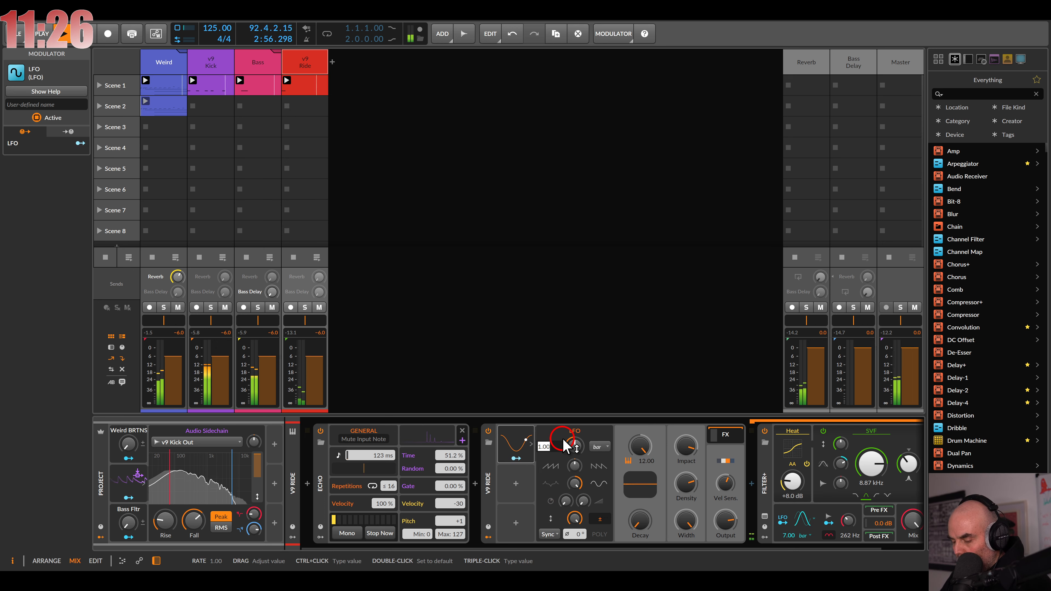
key(Return)
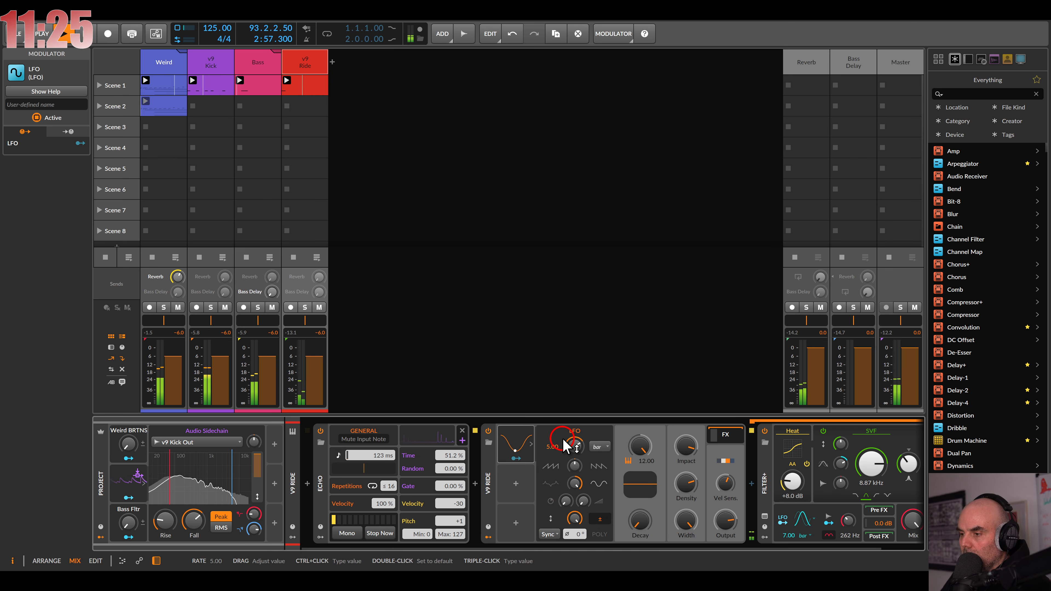
Step: Map the LFO to v9 Ride's Decay with a modulation amount of ×7.131
click(516, 458)
drag(632, 523, 635, 517)
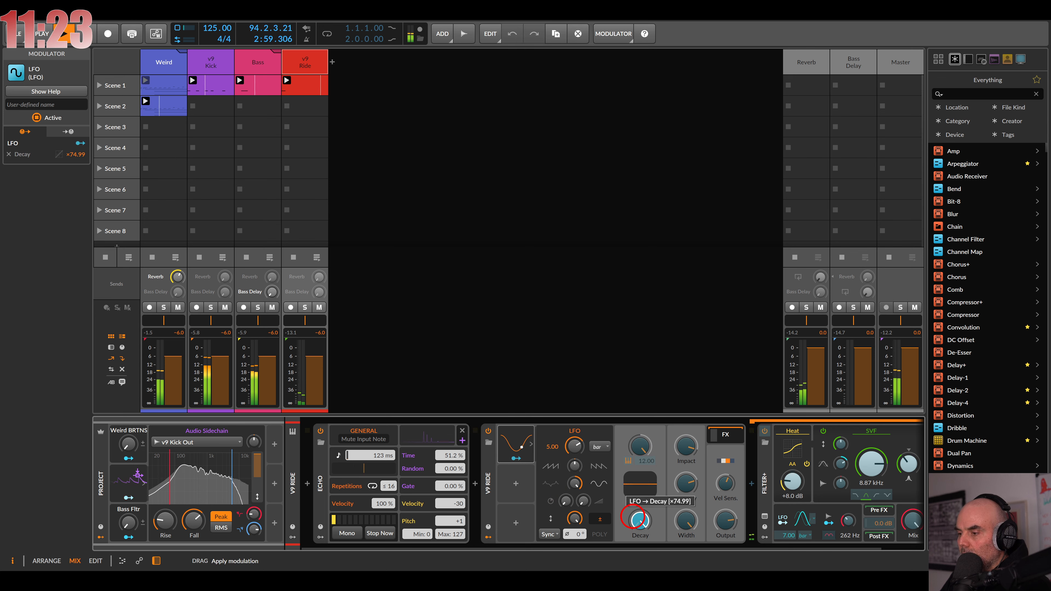
click(511, 460)
click(605, 520)
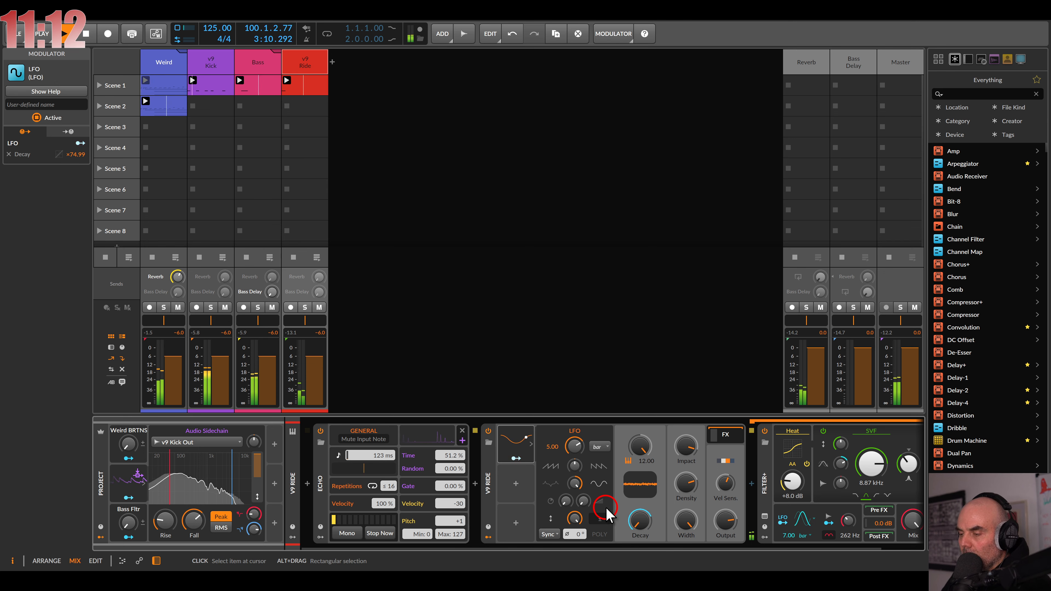
click(515, 458)
drag(638, 521, 637, 547)
click(515, 459)
click(635, 466)
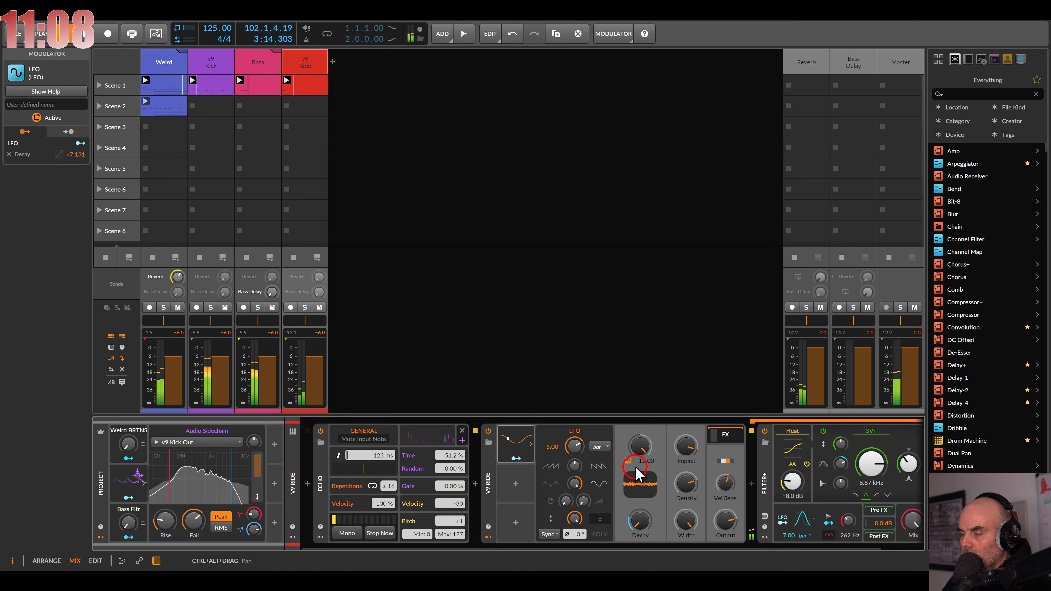
click(638, 446)
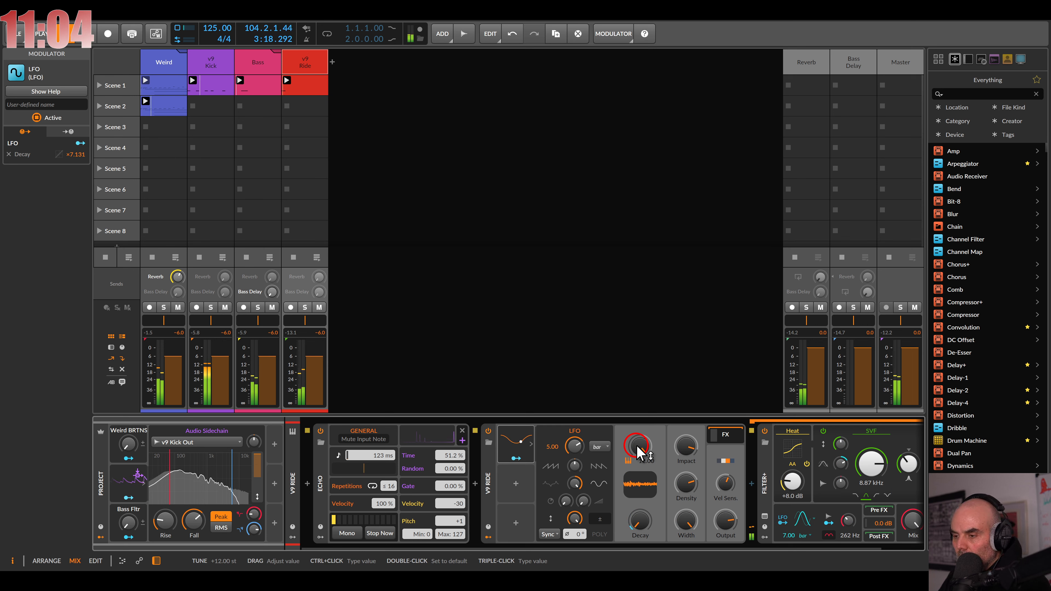
Step: Insert Delay+ after Filter+ and set its blur mode to Reverse
drag(577, 475, 466, 479)
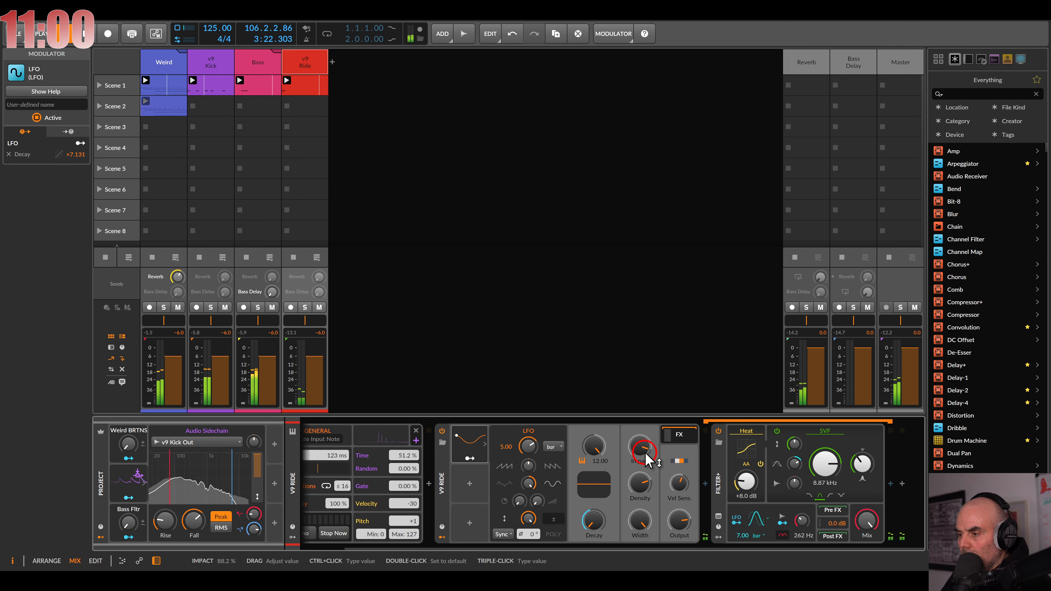
click(891, 484)
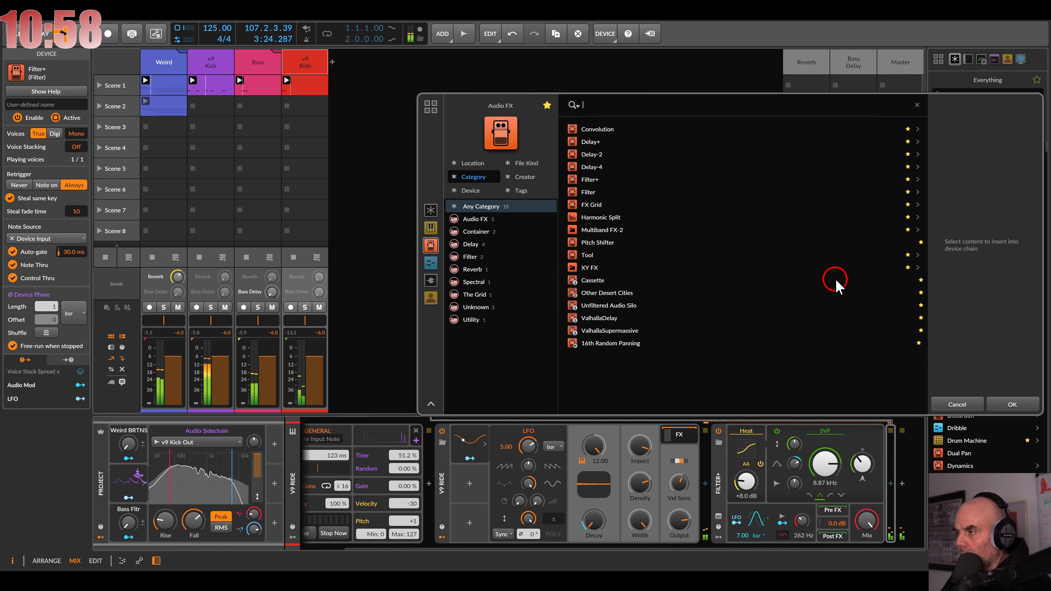
double_click(594, 142)
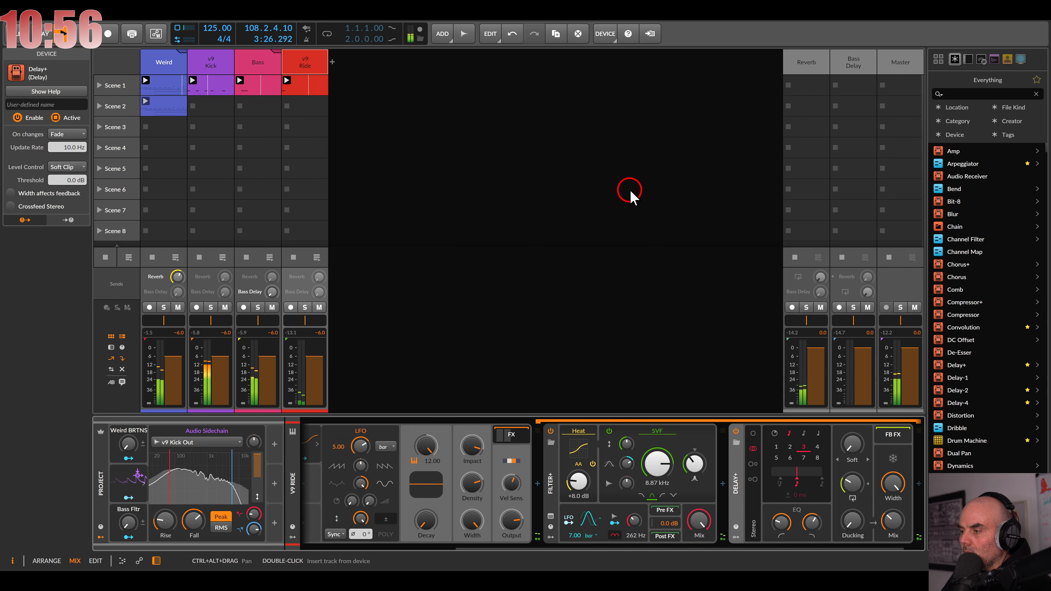
mouse_move(817, 449)
mouse_down()
mouse_move(818, 464)
mouse_move(833, 457)
mouse_up()
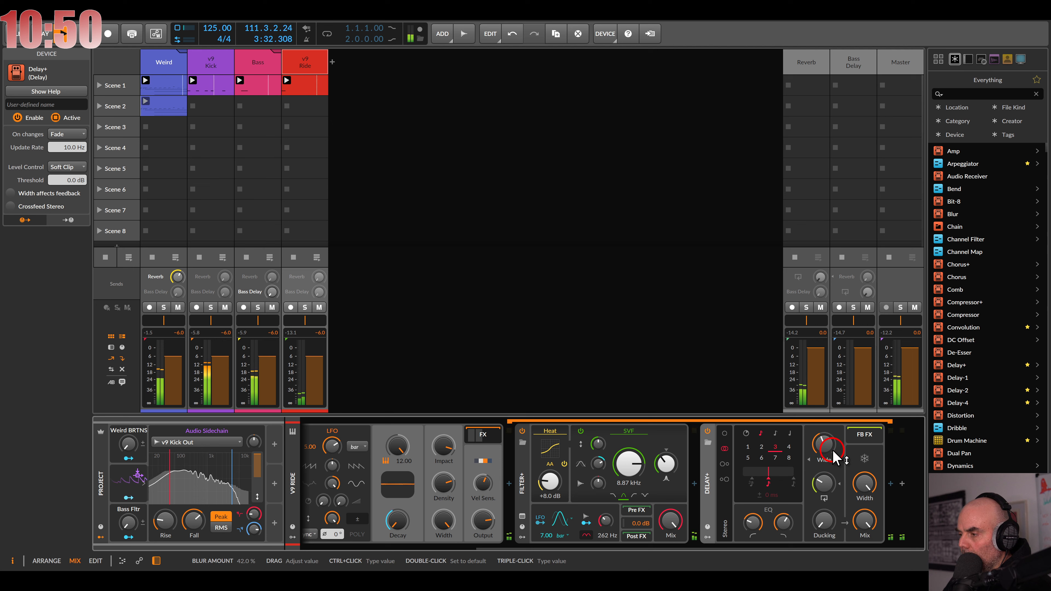
click(839, 460)
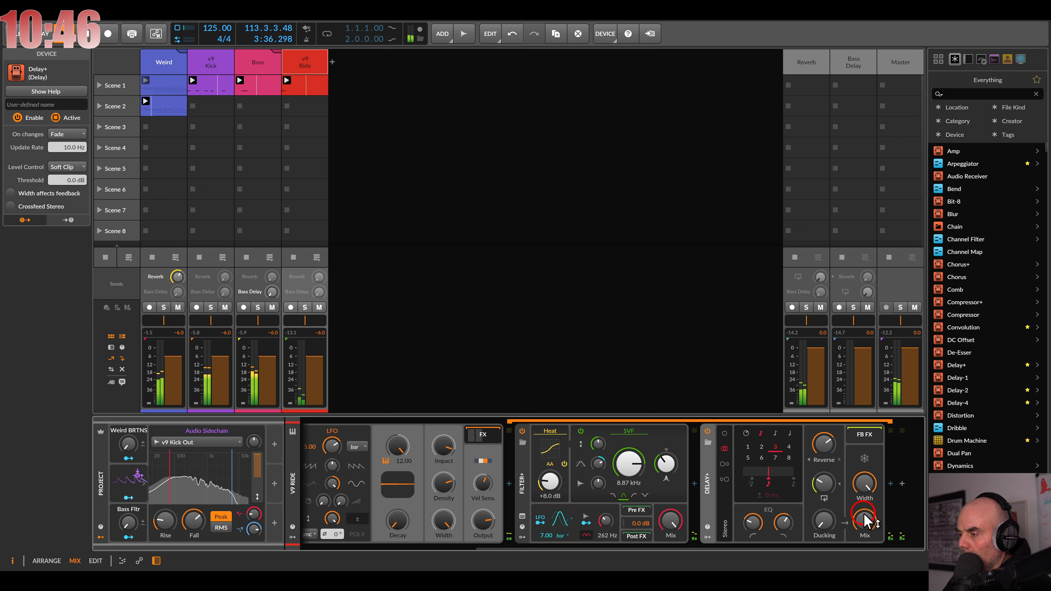
Step: Adjust Delay+'s mix, blur amount, feedback and low-frequency EQ, and set its pattern to Ping L
drag(865, 521, 865, 517)
drag(823, 444, 824, 444)
drag(824, 482, 824, 482)
drag(753, 523, 753, 519)
click(801, 514)
click(724, 464)
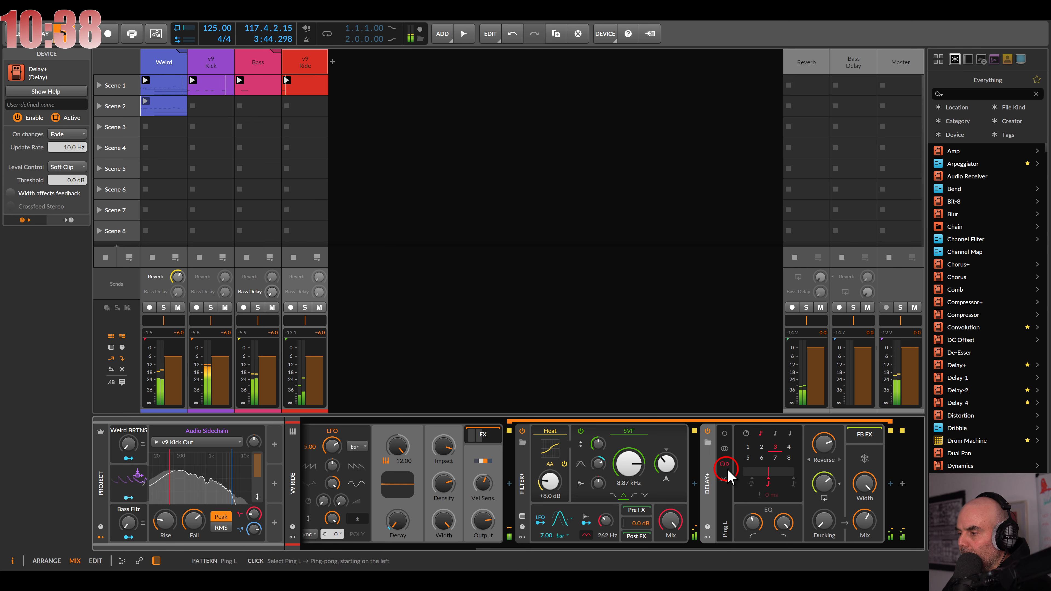
Step: Map the project's Audio Sidechain modulator to v9 Ride's Output with an amount of -1.00
click(747, 501)
click(603, 501)
scroll(605, 503, left, 5)
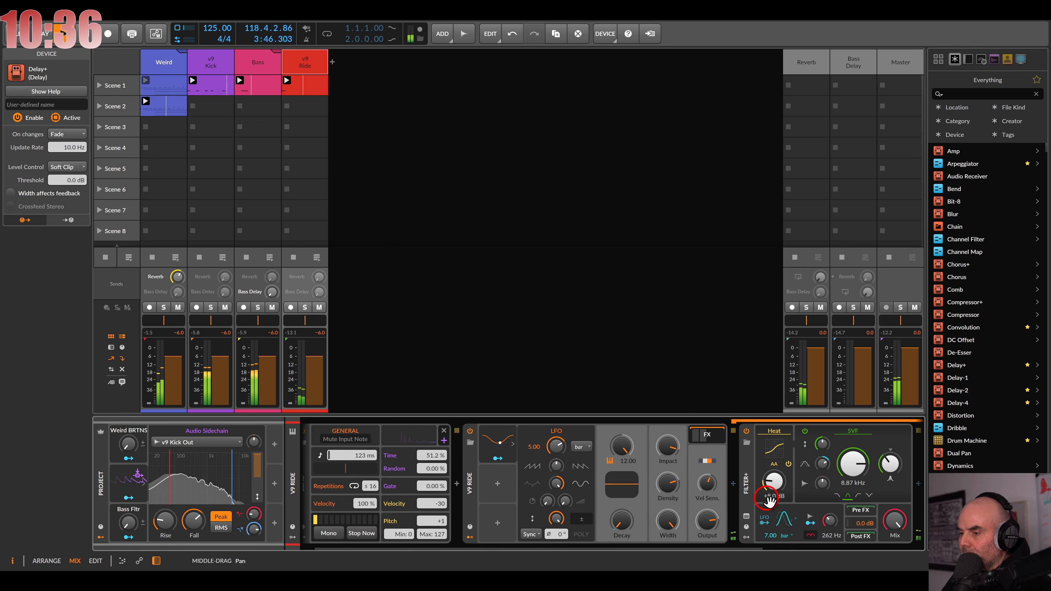
click(702, 503)
drag(708, 521, 708, 528)
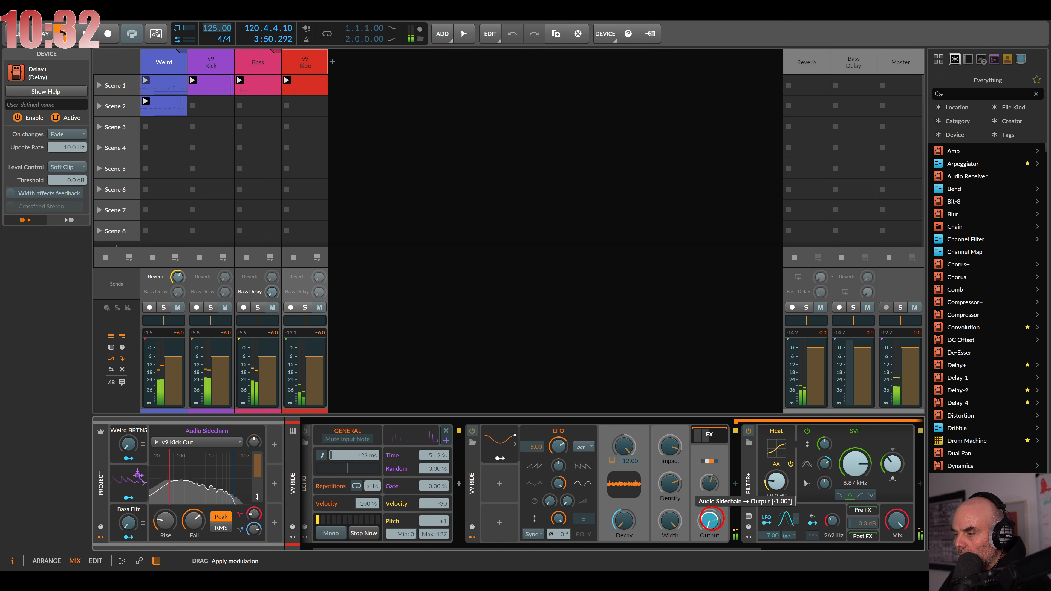
click(129, 497)
Step: Enable the Reverb send on the v9 Ride track and adjust its level
click(365, 480)
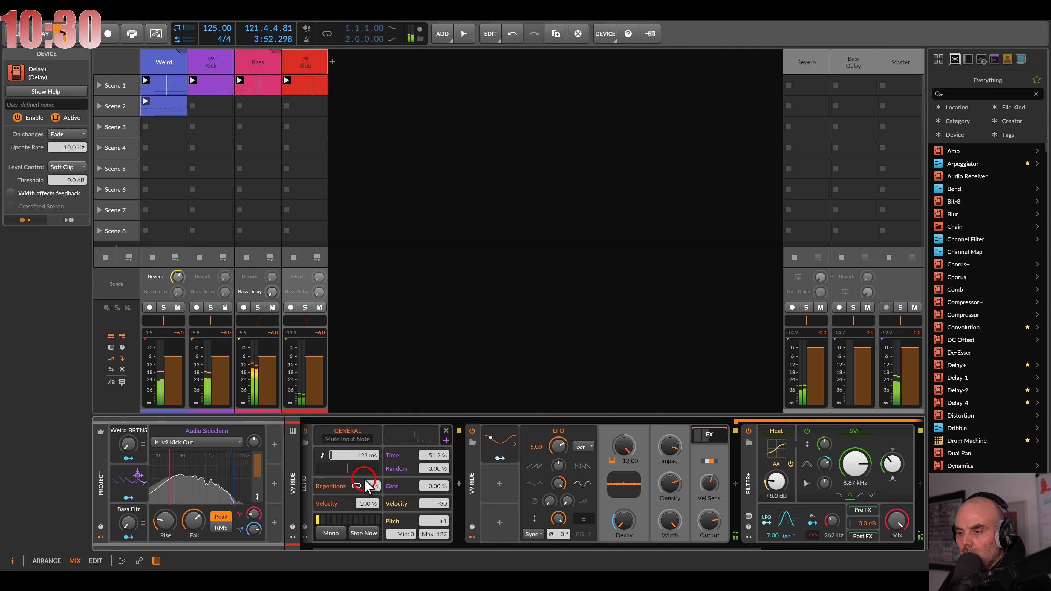
click(517, 459)
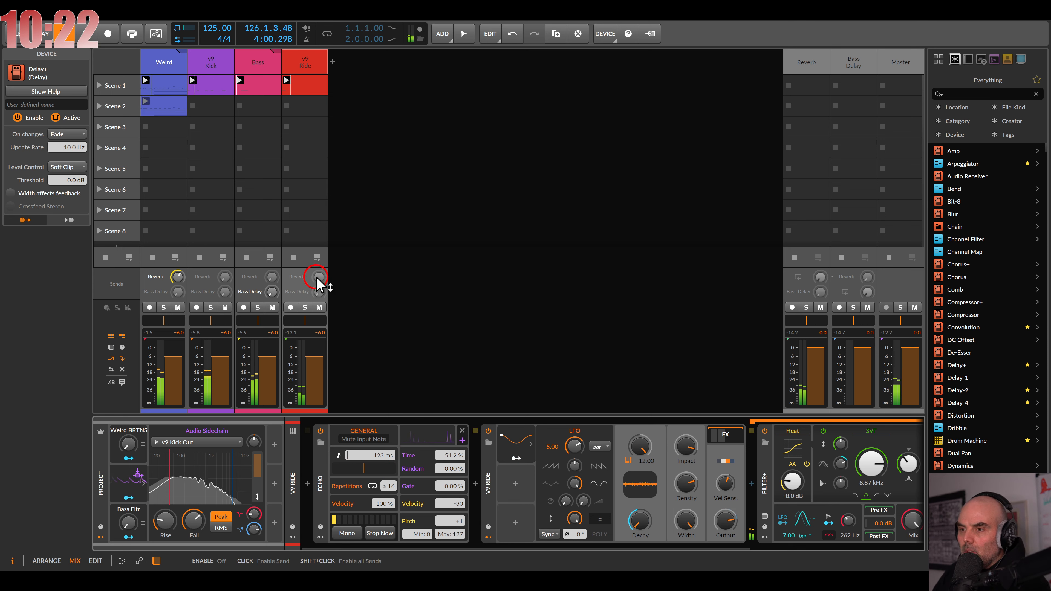
drag(319, 281, 320, 282)
Step: Insert ValhallaSupermassive after Delay+ with its mix at 30.4 % and close the plug-in window
drag(714, 488, 349, 486)
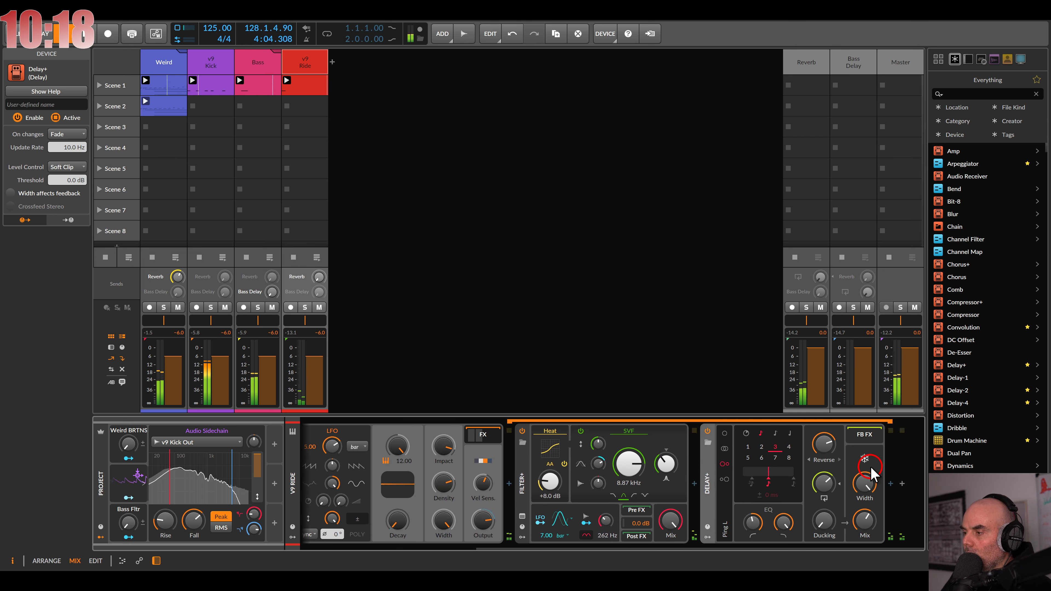
click(890, 483)
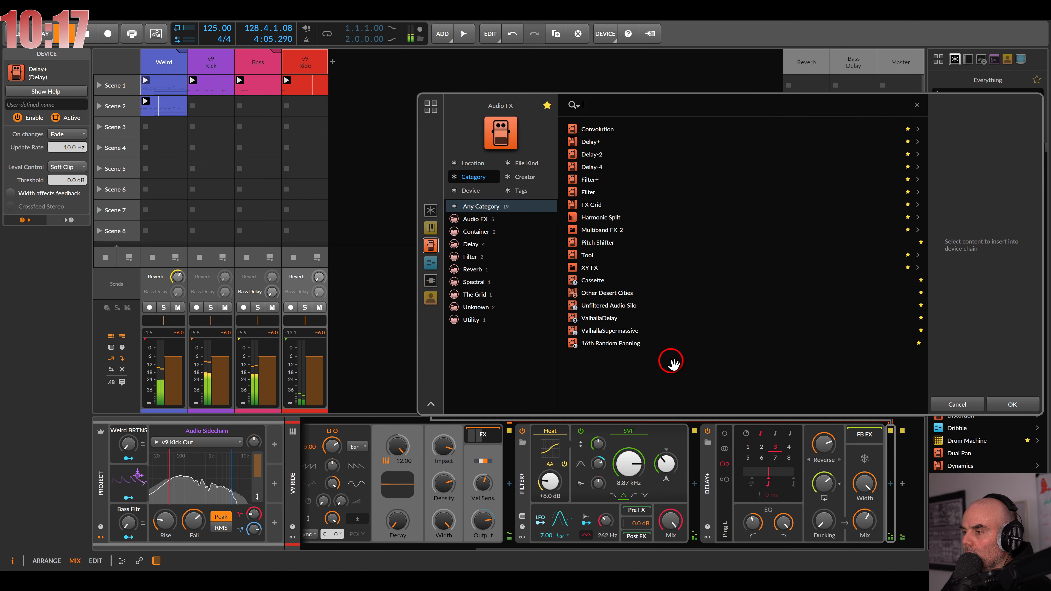
double_click(628, 332)
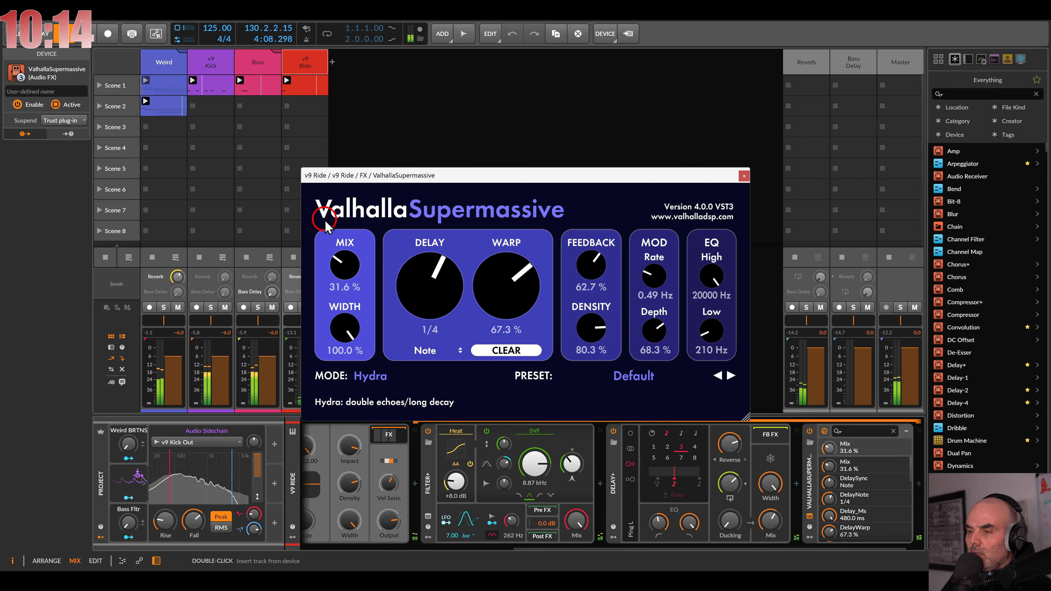
click(744, 176)
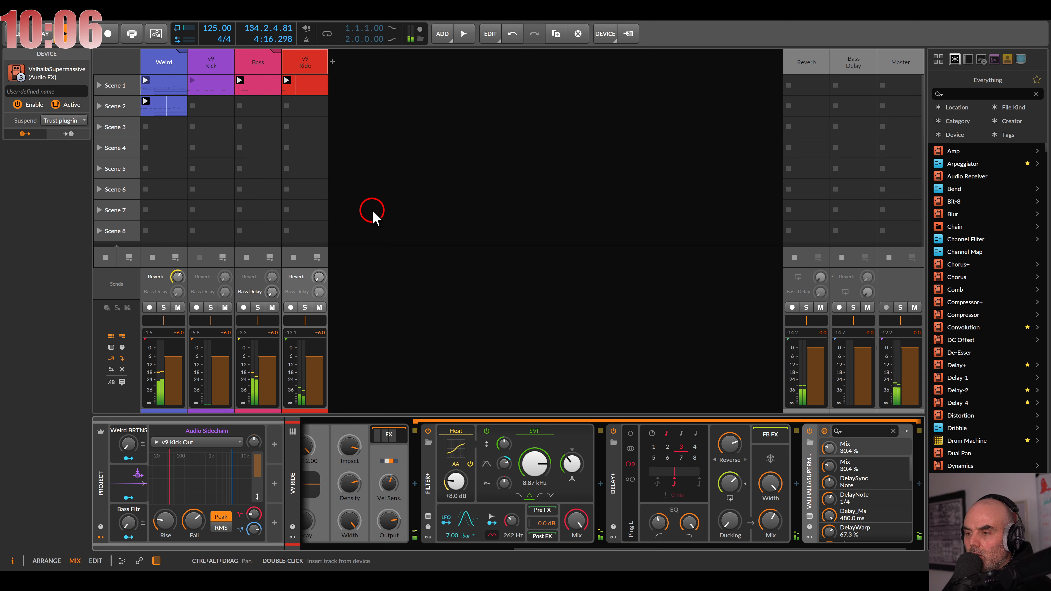
scroll(411, 493, up, 5)
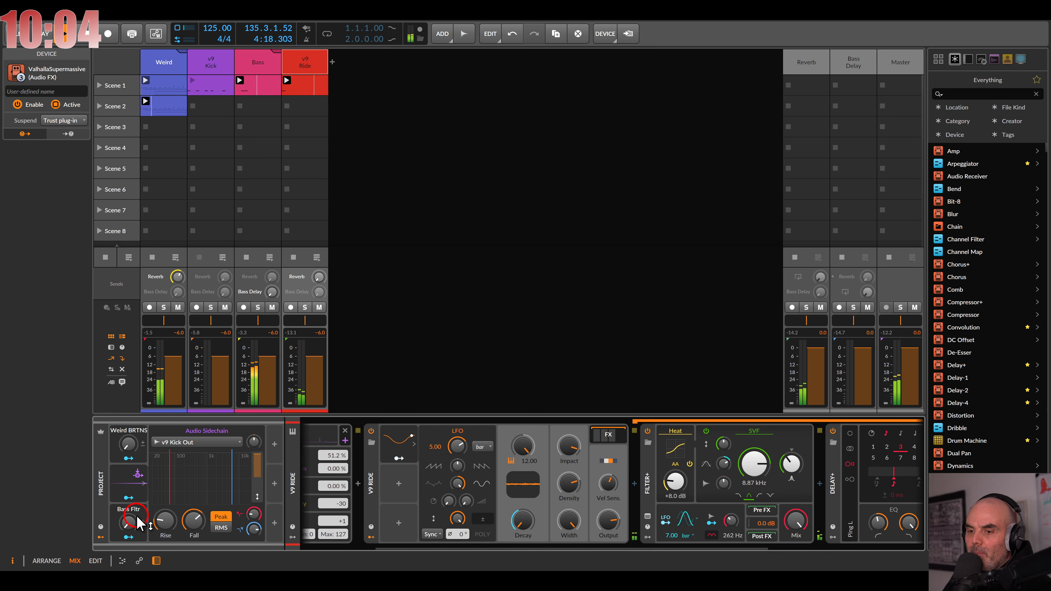
Step: Sweep the Bass Fltr macro, launch the v9 Kick clip in Scene 1, and reset the macro to its default
drag(133, 523, 129, 523)
click(192, 82)
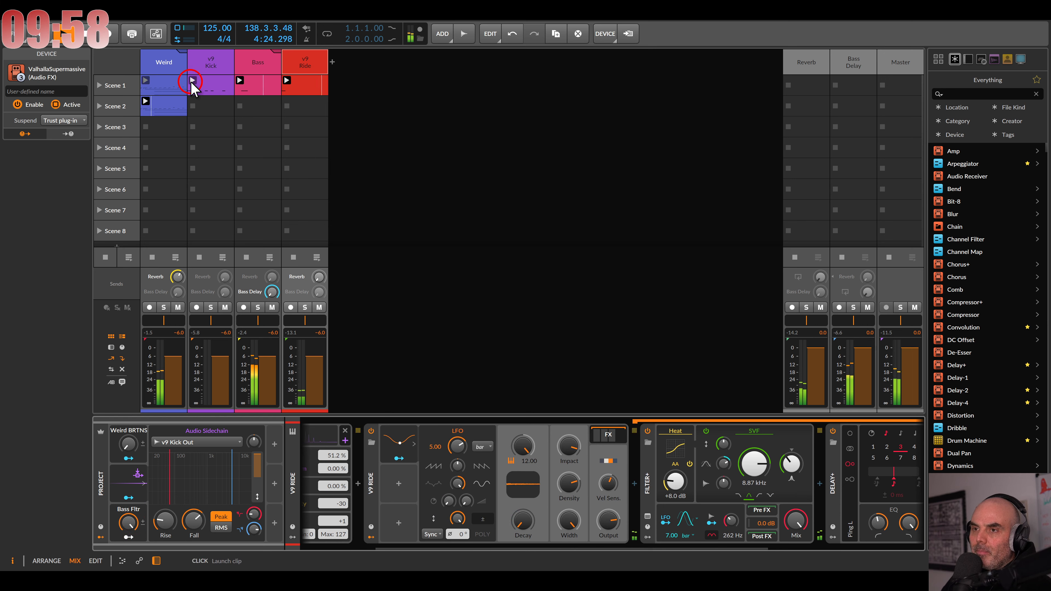
double_click(129, 523)
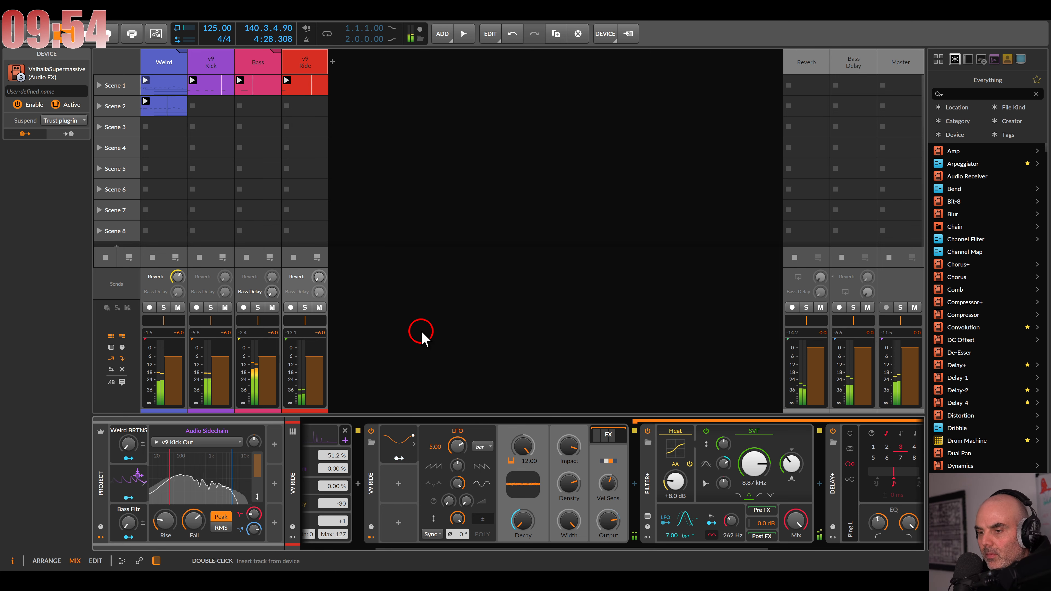
Step: Save the project and rename the v9 Ride track to Noise
click(413, 326)
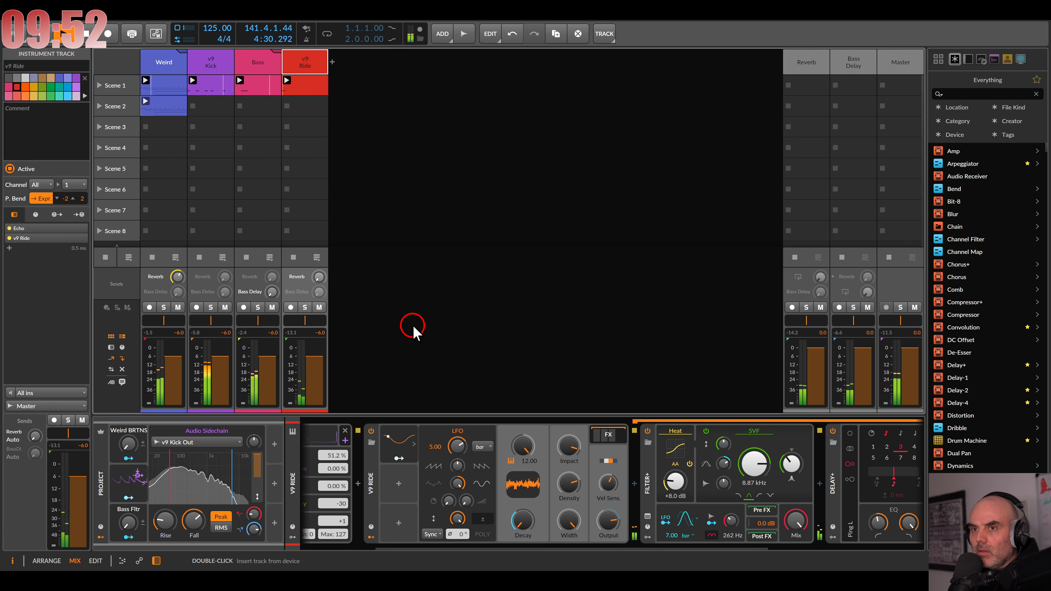
key(ctrl+s)
click(67, 66)
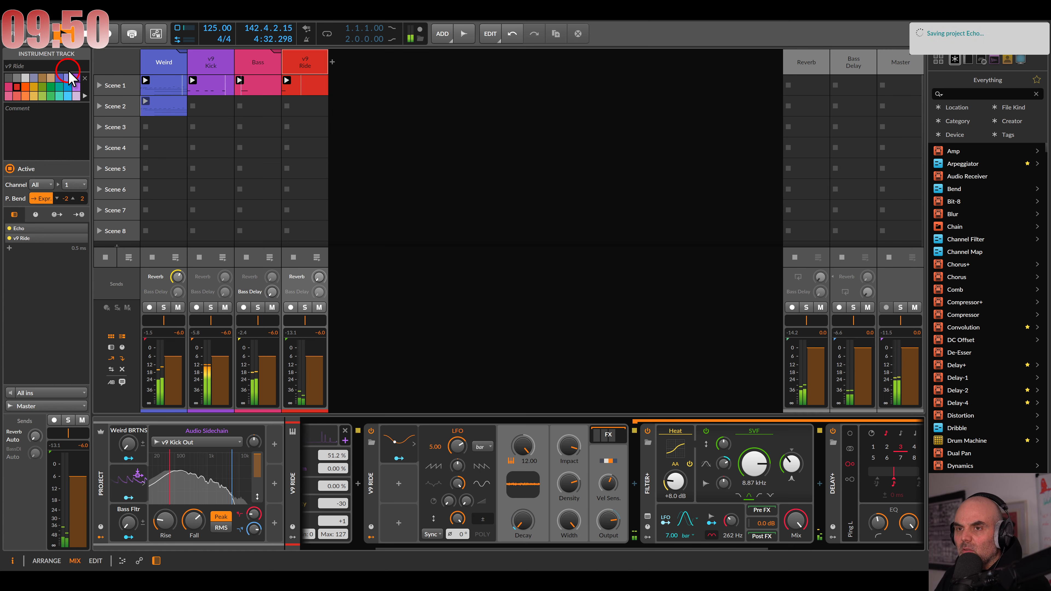
text(Noise)
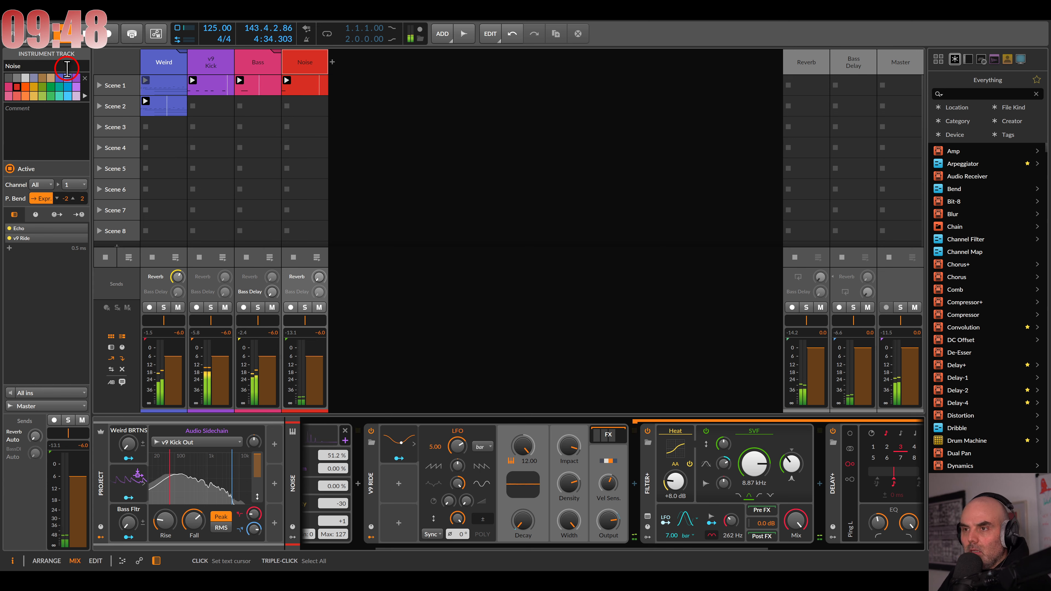
Step: Add an instrument track with v9 Hat Closed and insert an Echo note effect before the instrument
double_click(430, 187)
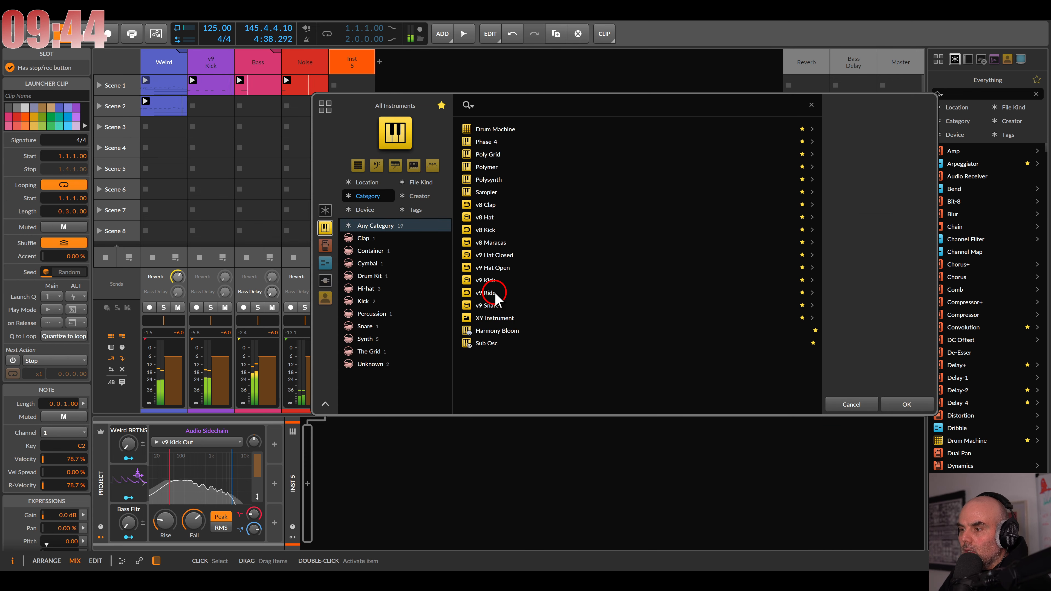
double_click(493, 257)
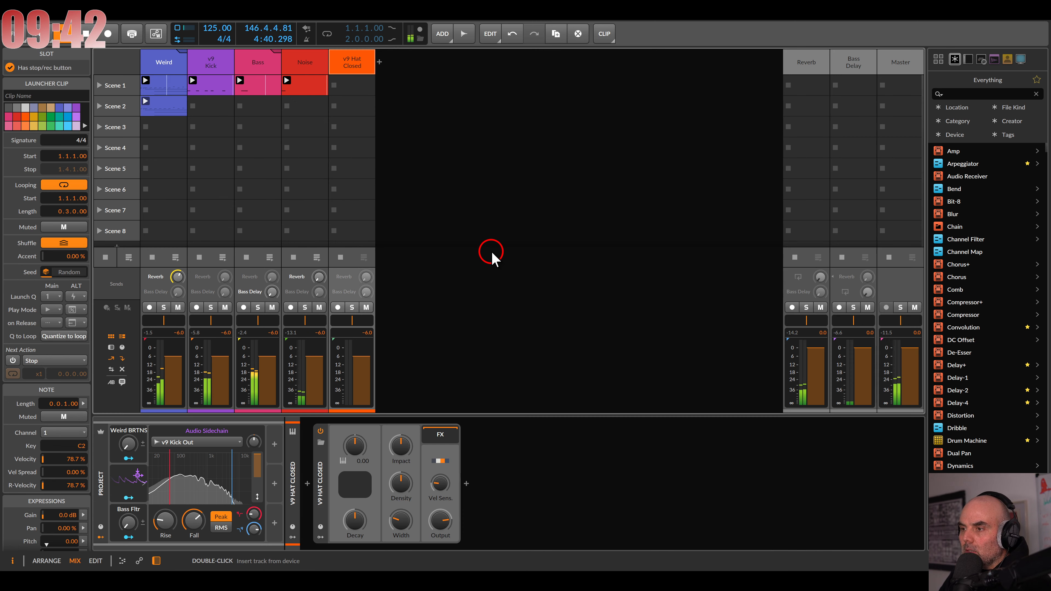
click(337, 440)
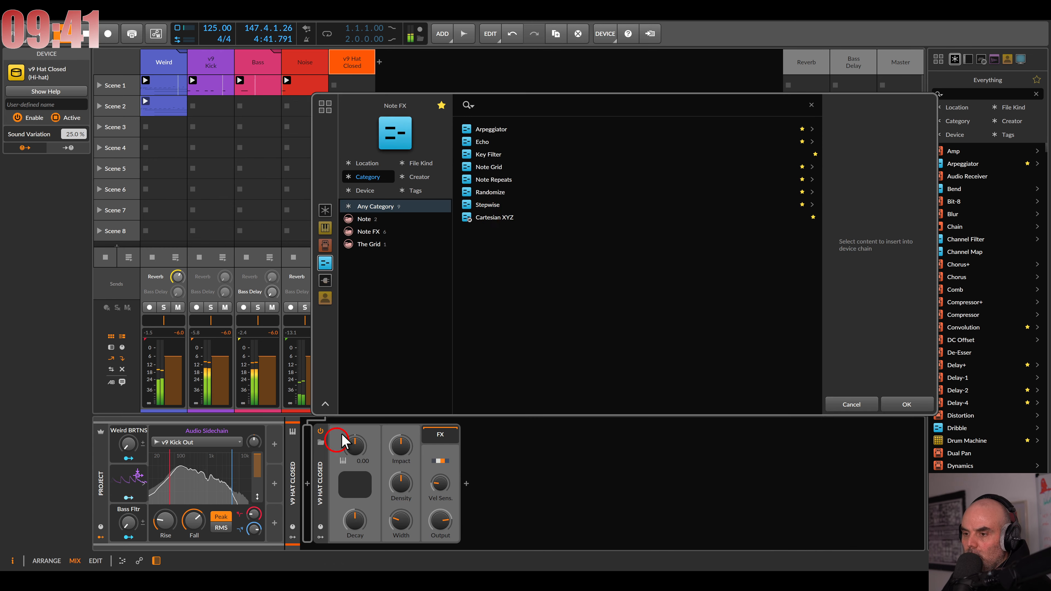
double_click(485, 144)
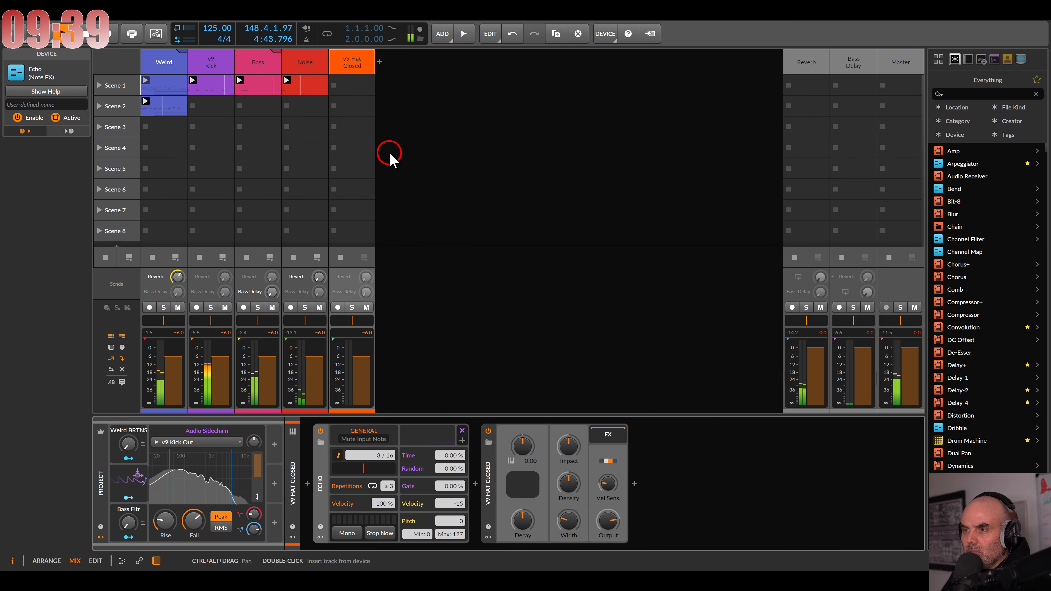
Step: Create a Scene 1 clip on the v9 Hat Closed track, draw a sixteenth C2 note at 1.1.3, and return to the device chain
double_click(356, 85)
double_click(343, 82)
drag(460, 341, 438, 331)
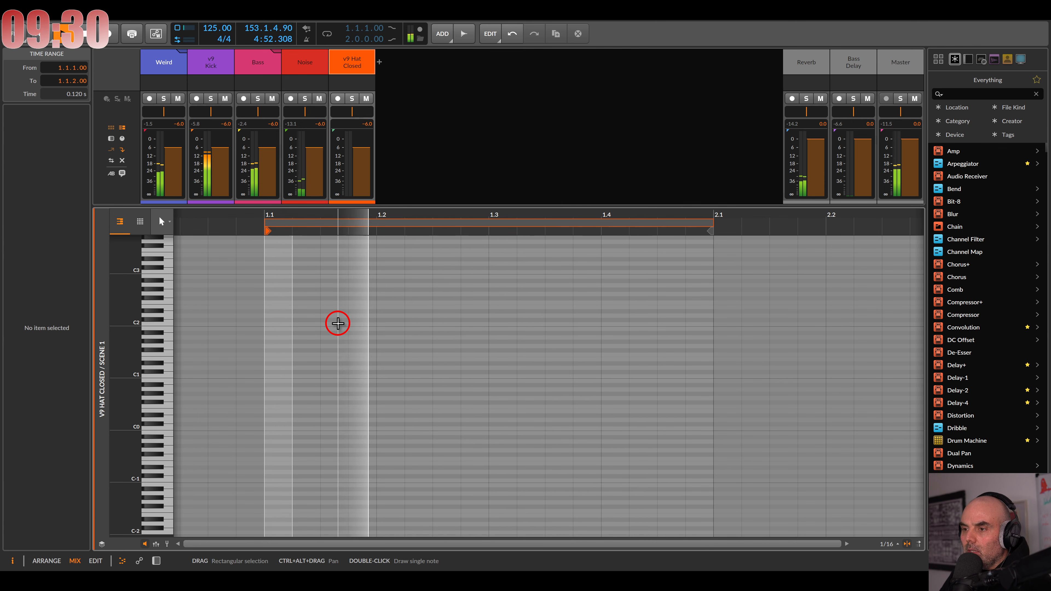
double_click(333, 324)
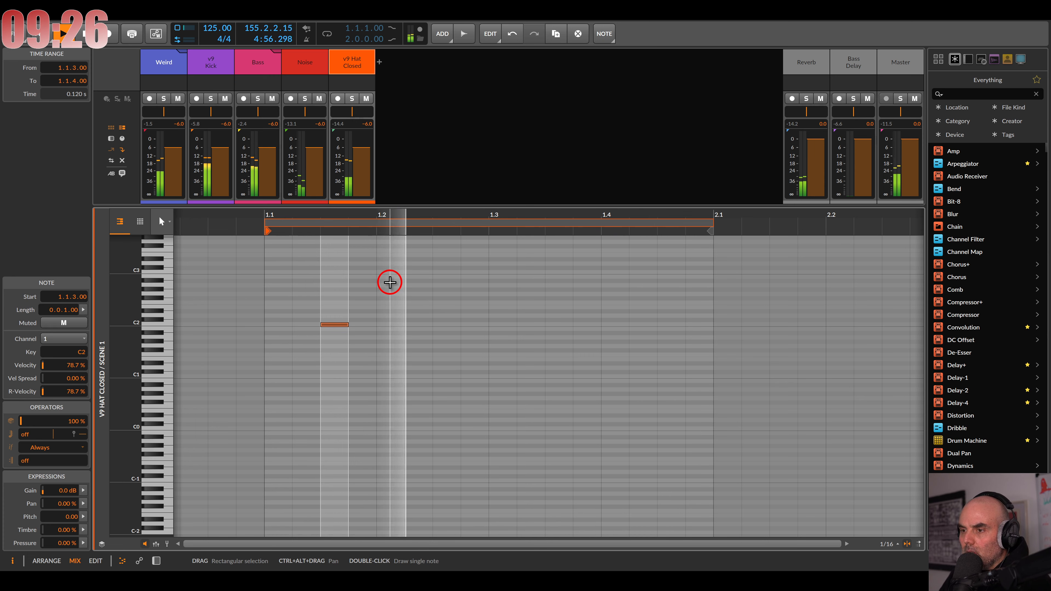
double_click(351, 60)
Step: Set Echo's repetitions to 4, then set v9 Hat Closed's velocity sensitivity to 51.0 %, shorten its decay and enable pitch keytracking
click(509, 487)
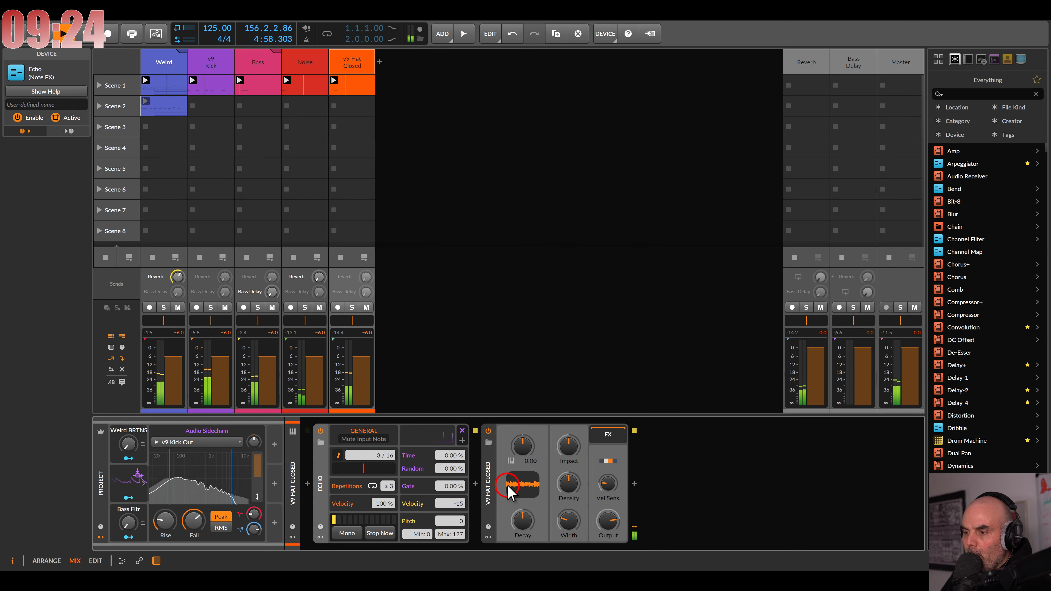
drag(389, 487, 389, 481)
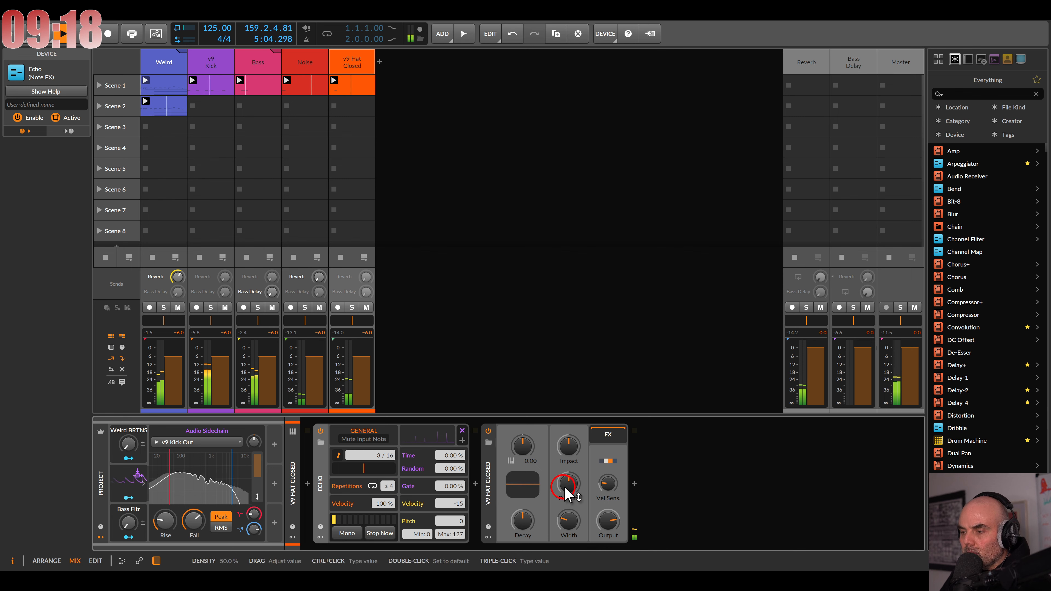
click(607, 484)
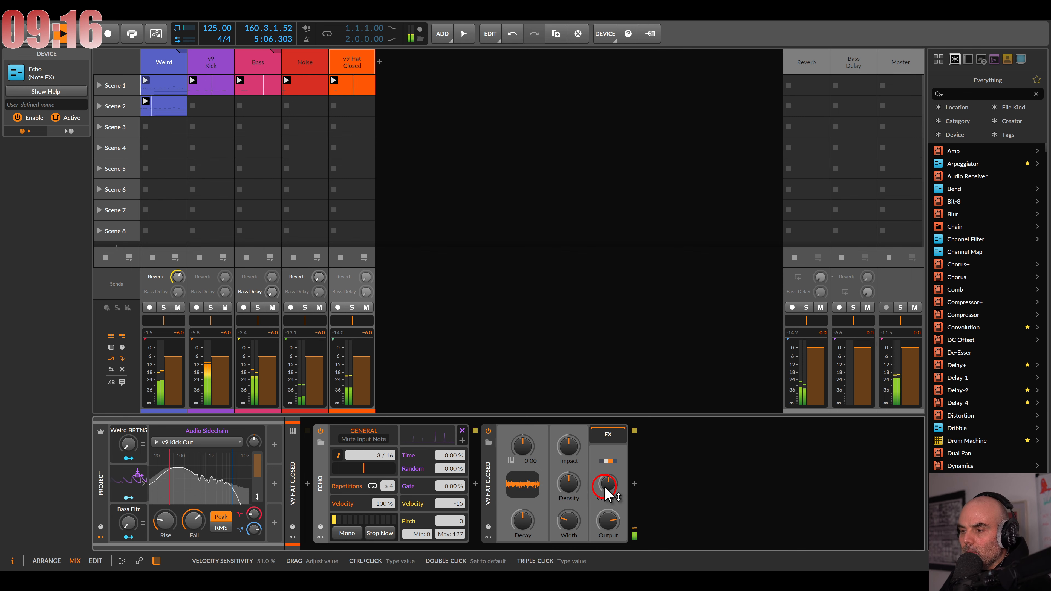
drag(522, 510, 523, 514)
drag(516, 454, 522, 446)
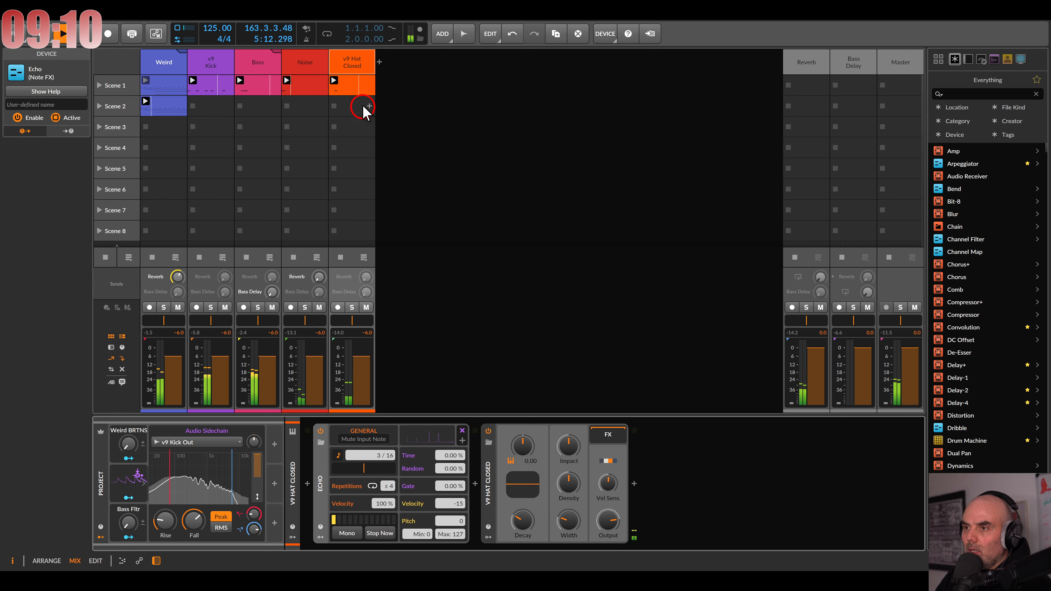
Step: Transpose the note in the v9 Hat Closed clip up two octaves to C4 and return to the device chain
double_click(362, 91)
key(shift+Up)
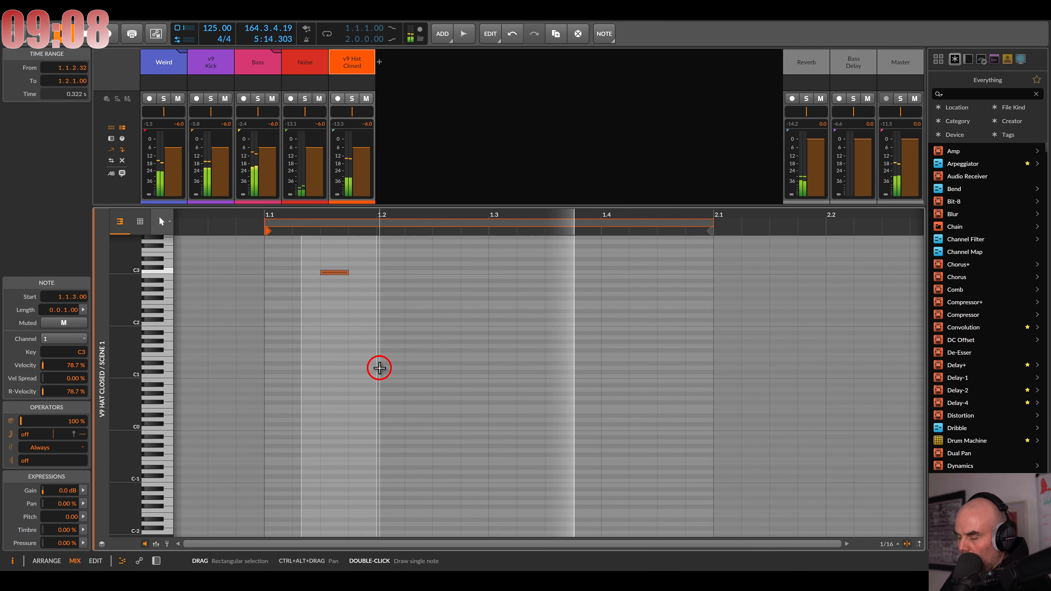
key(shift+Up)
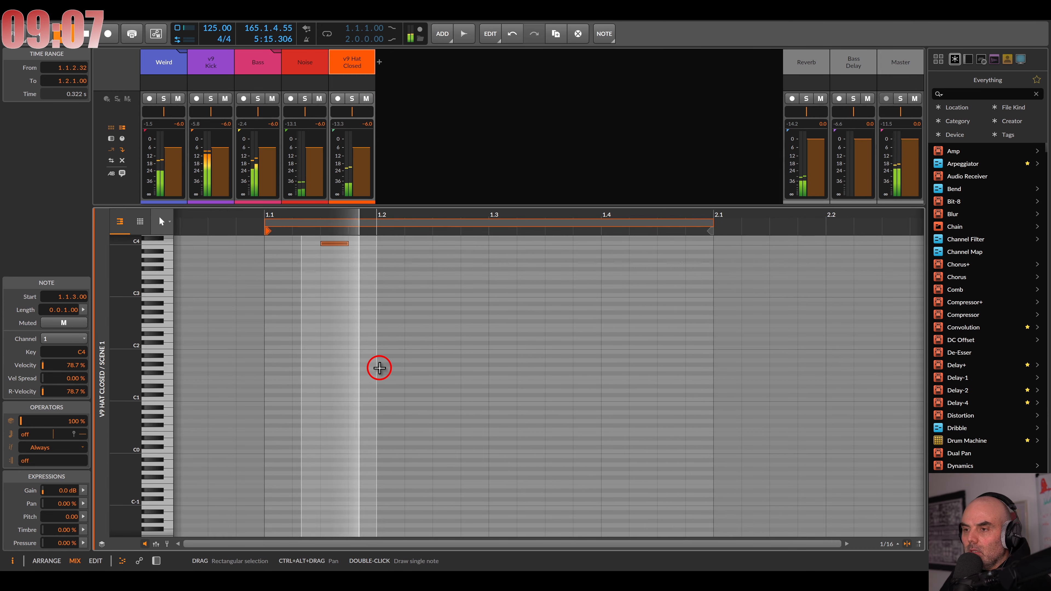
double_click(353, 67)
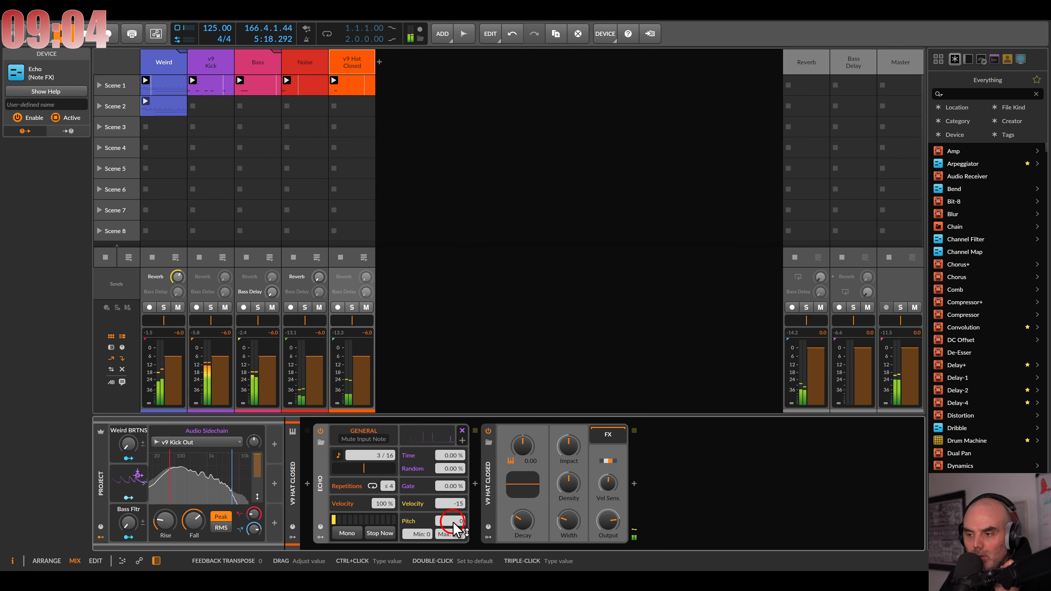
Step: Set Echo's feedback pitch to -6, length to 1/16, repetitions to 14 and feedback time to -1.31 %
drag(454, 523, 454, 523)
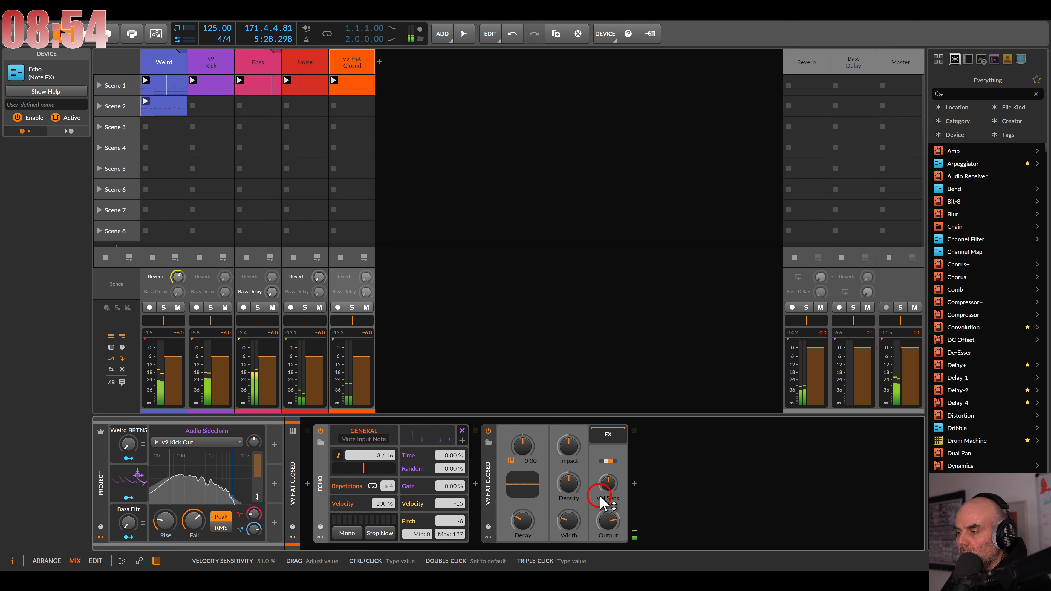
scroll(378, 464, down, 1)
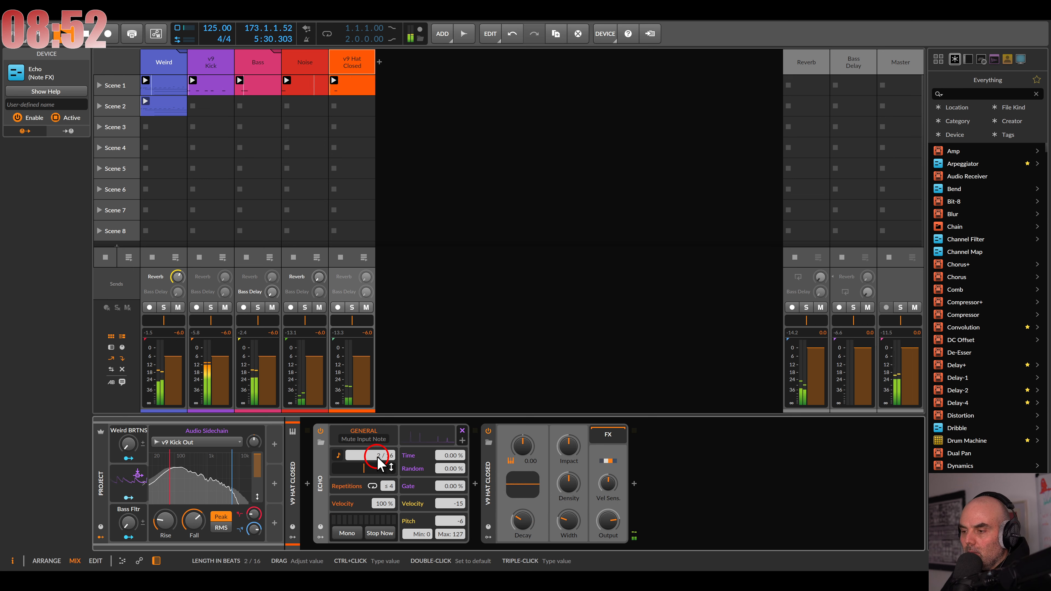
scroll(377, 463, down, 1)
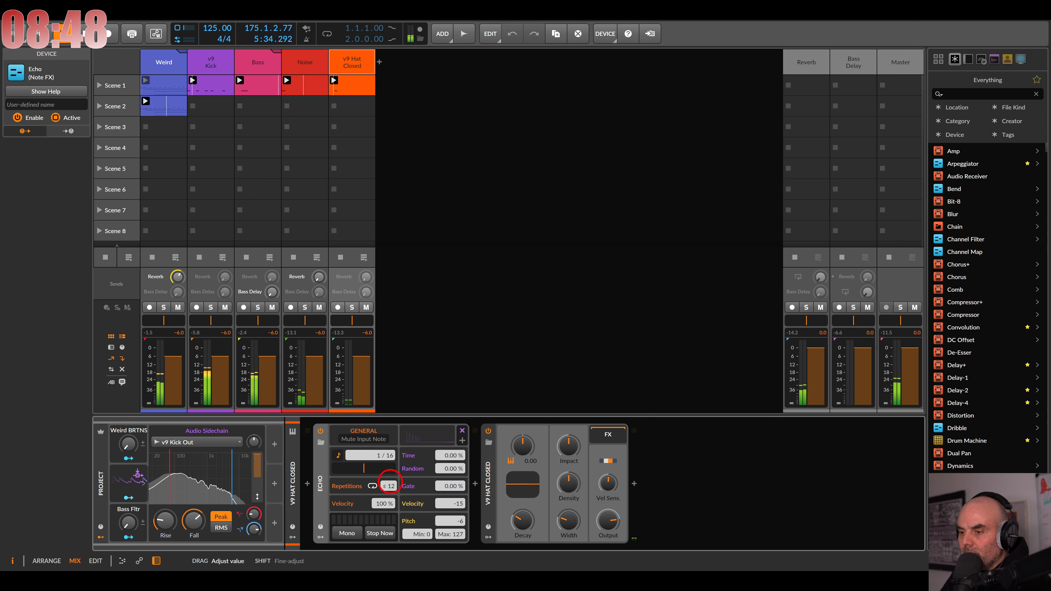
scroll(389, 487, up, 10)
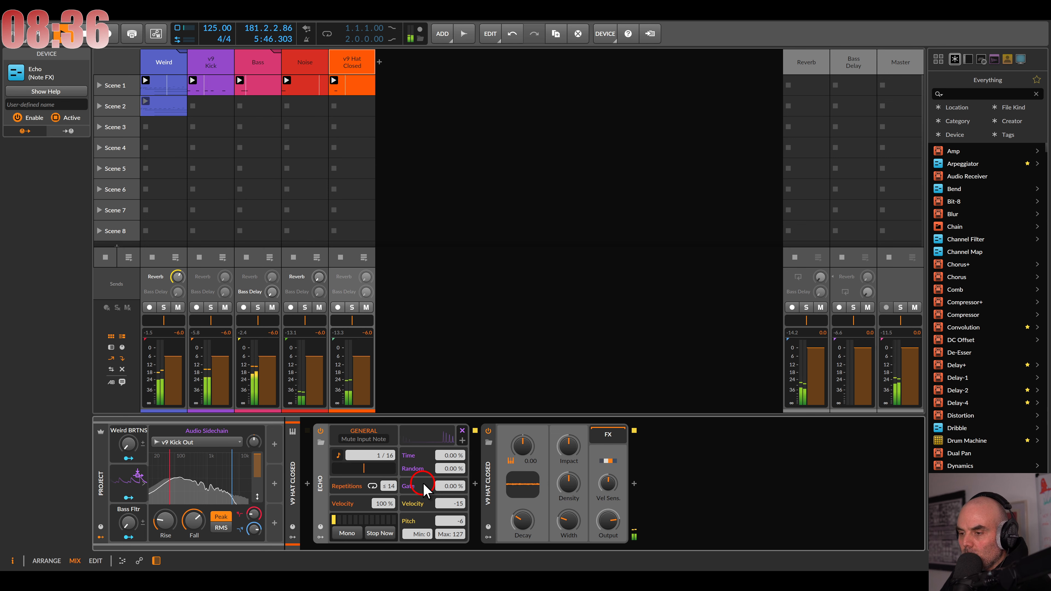
drag(446, 457, 444, 456)
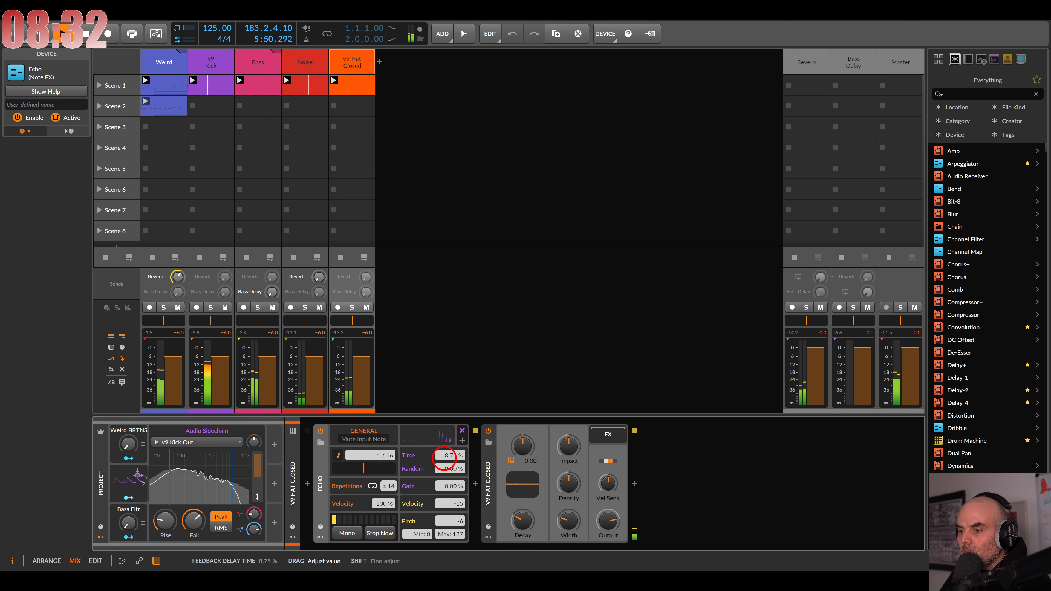
drag(445, 455, 446, 459)
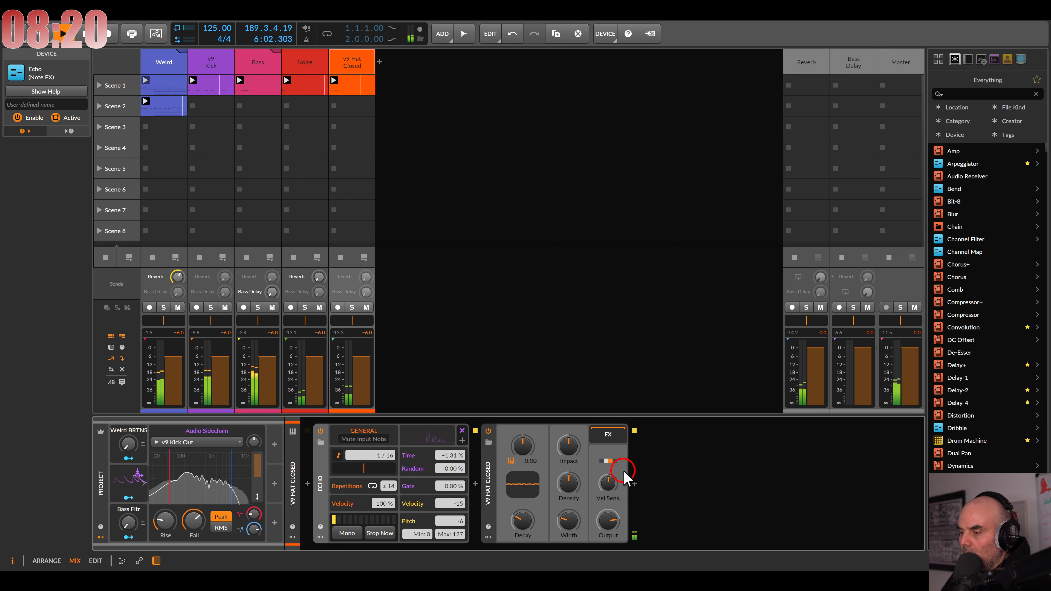
Step: Insert the 16th Random Panning preset after v9 Hat Closed and enable the track's Reverb send
click(634, 483)
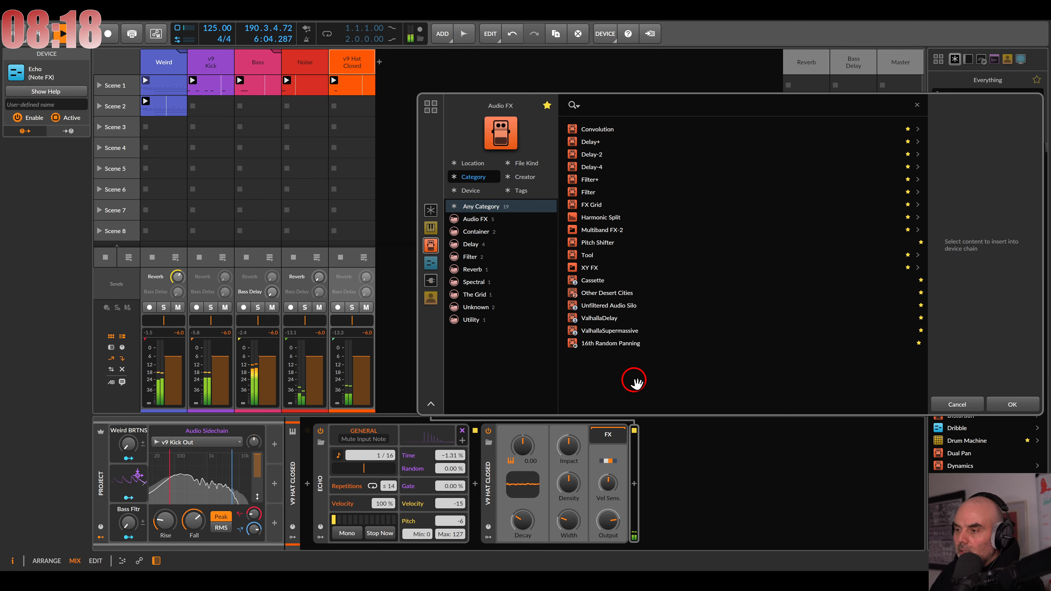
double_click(612, 345)
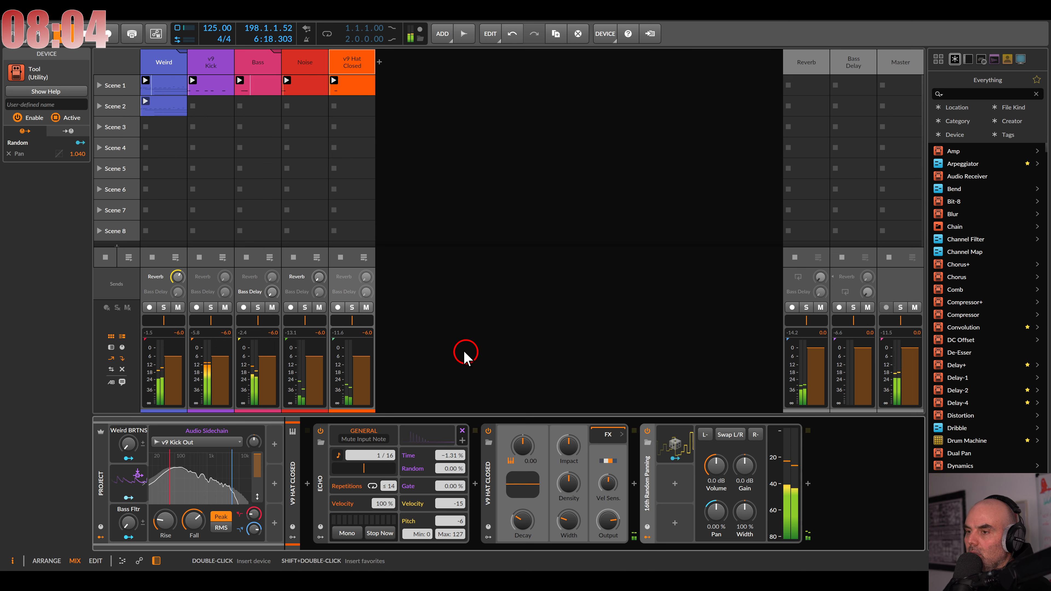
drag(363, 278, 362, 276)
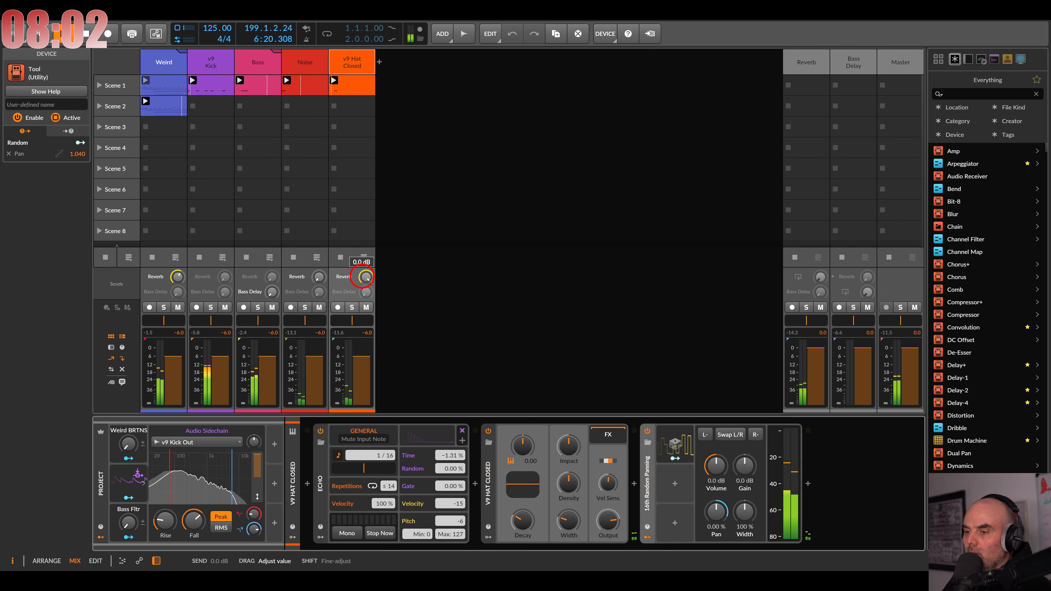
Step: Add a Steps modulator to the project, expand its editor and randomize its 16 steps
click(274, 444)
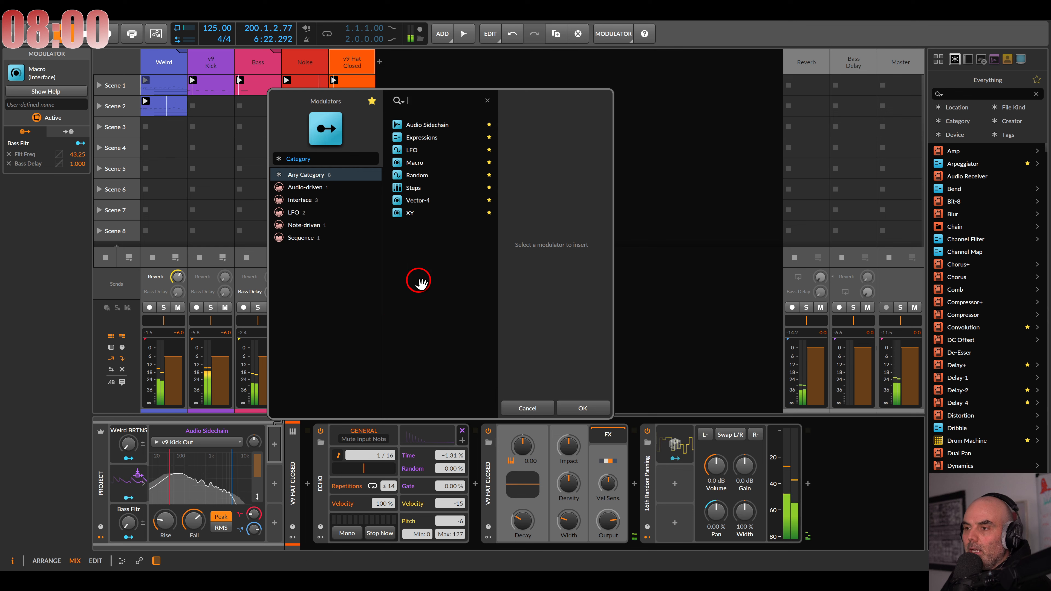
double_click(418, 188)
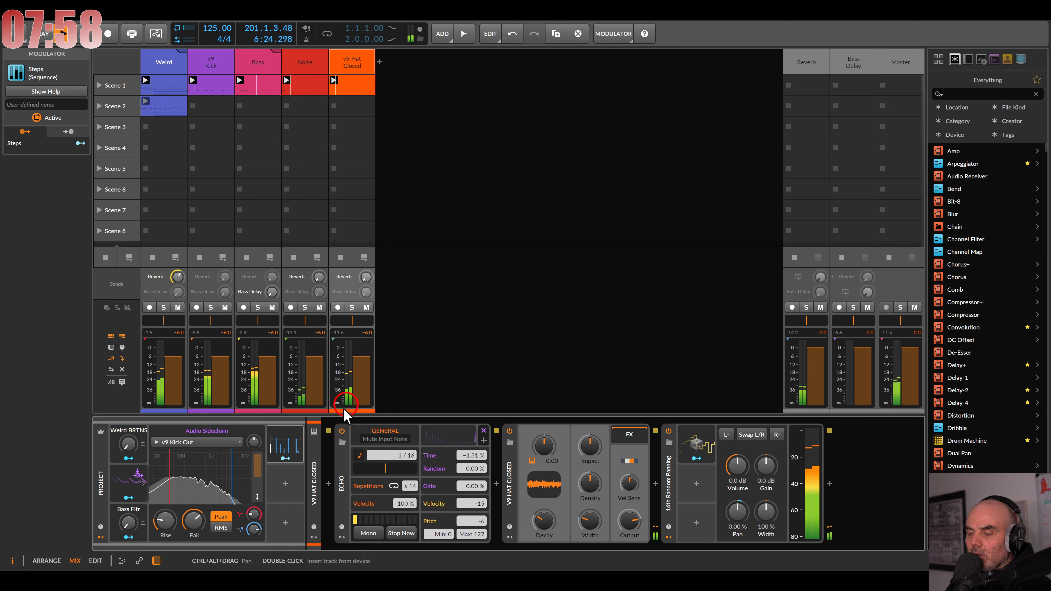
click(273, 444)
click(339, 499)
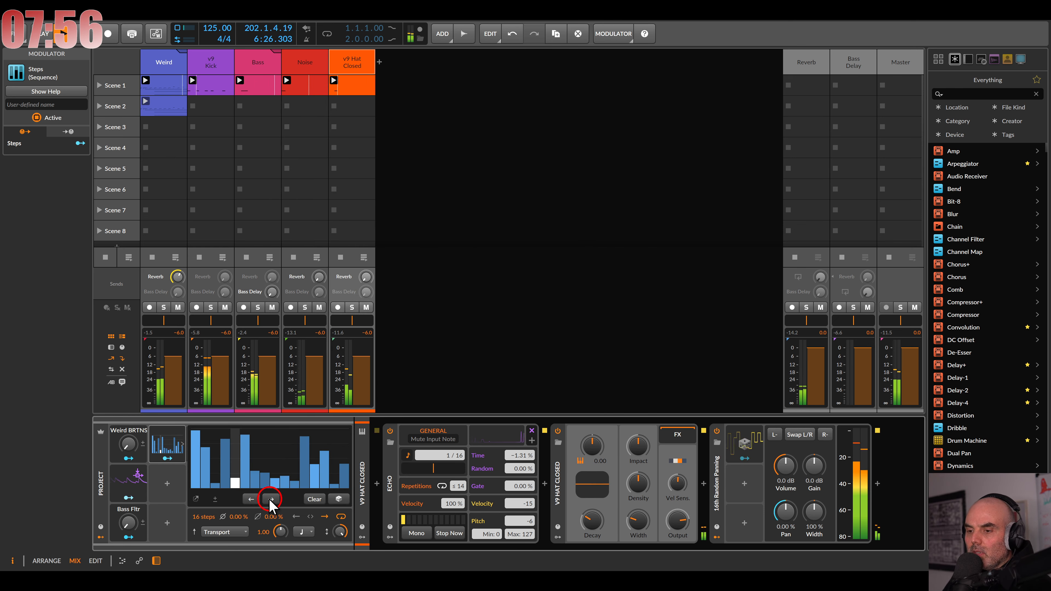
Step: Map the Steps modulator to the v9 Hat Closed track's Reverb send with an amount of 0.772
click(168, 459)
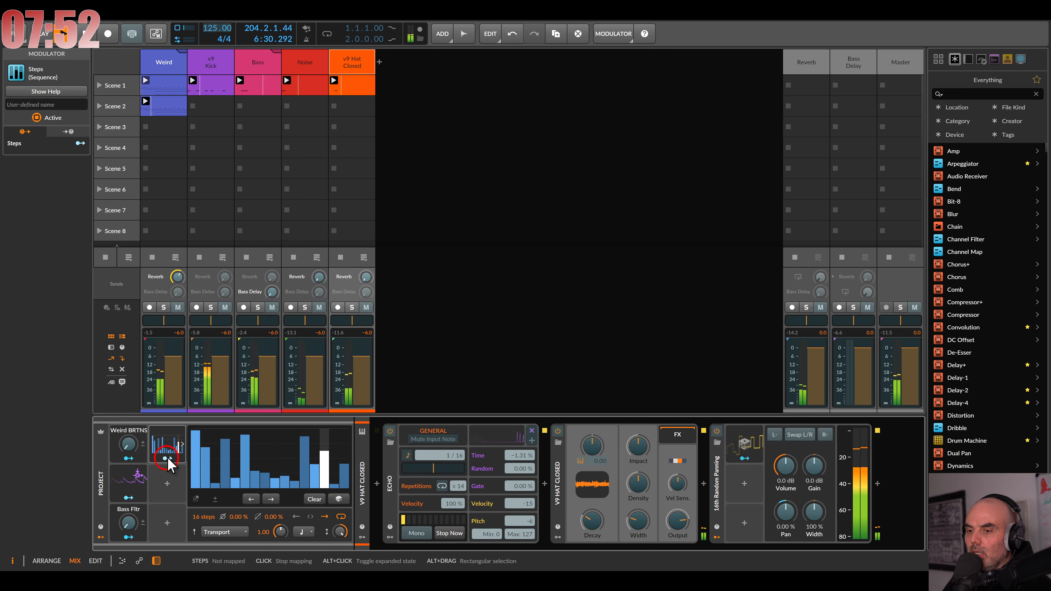
drag(360, 281, 364, 277)
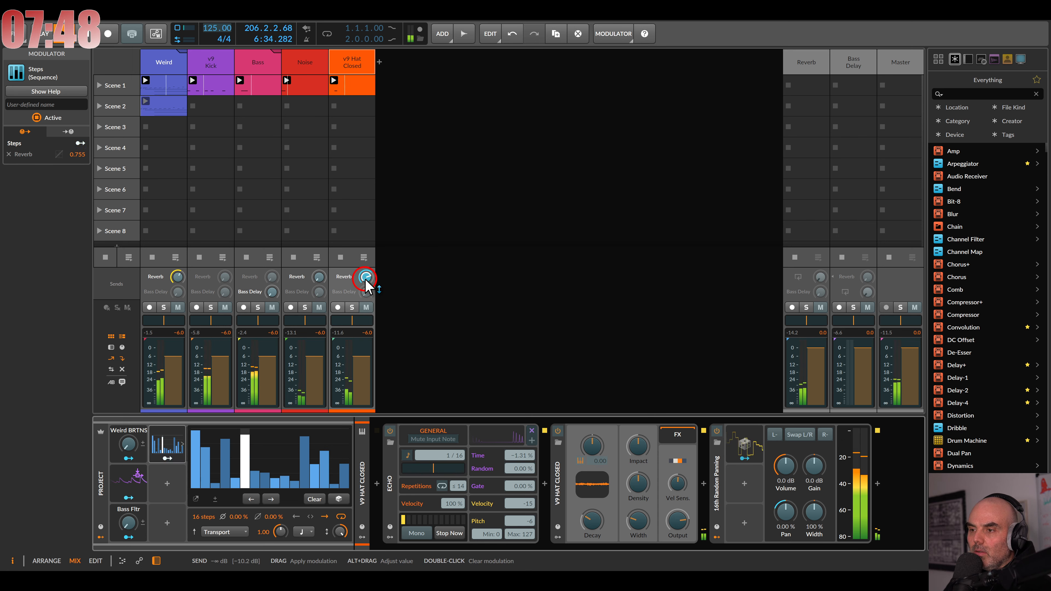
click(174, 458)
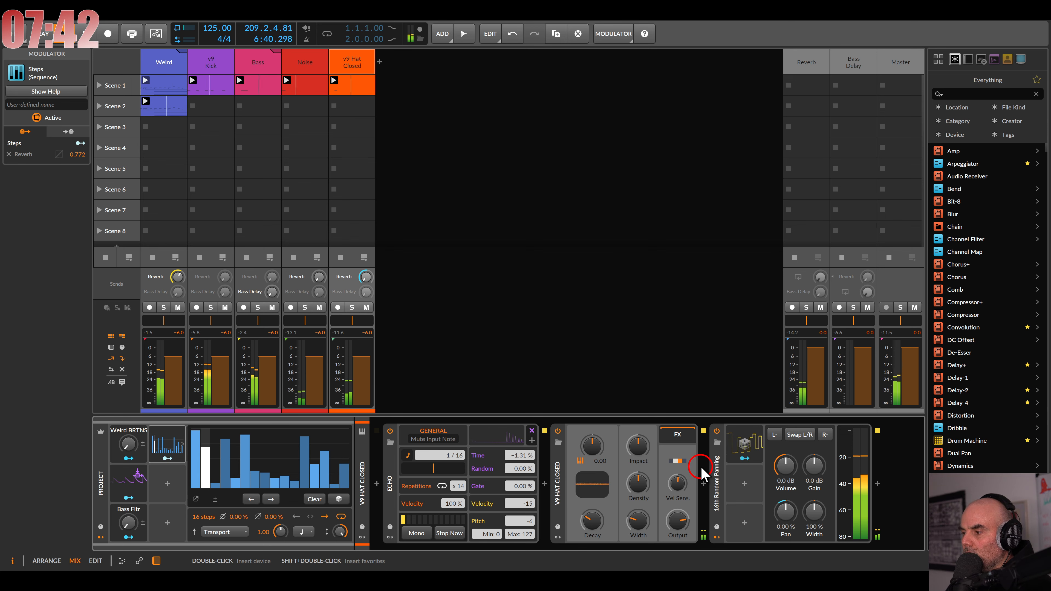
Step: Insert a Filter device between v9 Hat Closed and 16th Random Panning
click(704, 485)
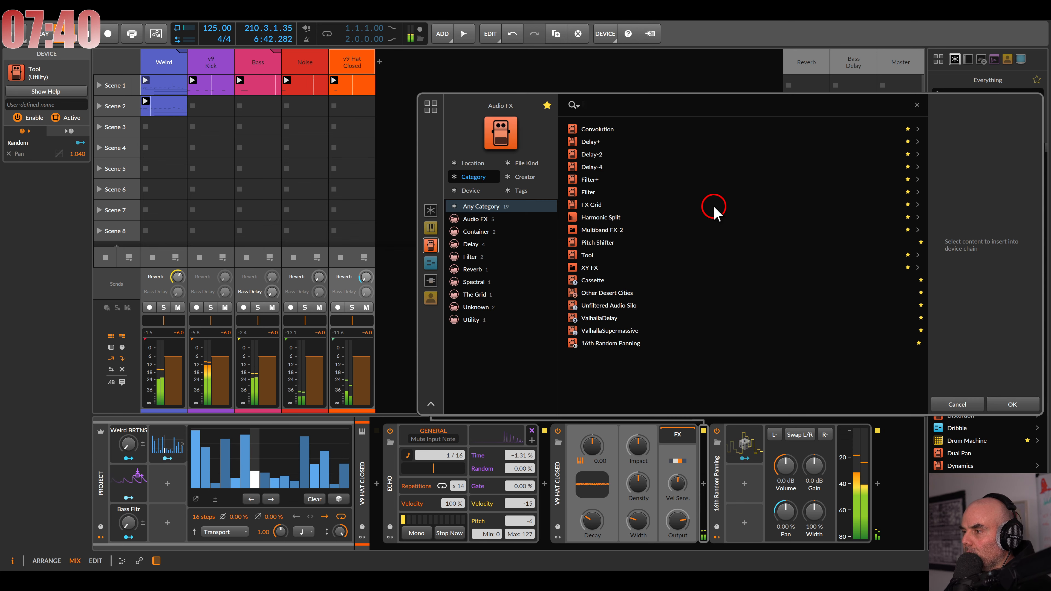
double_click(588, 193)
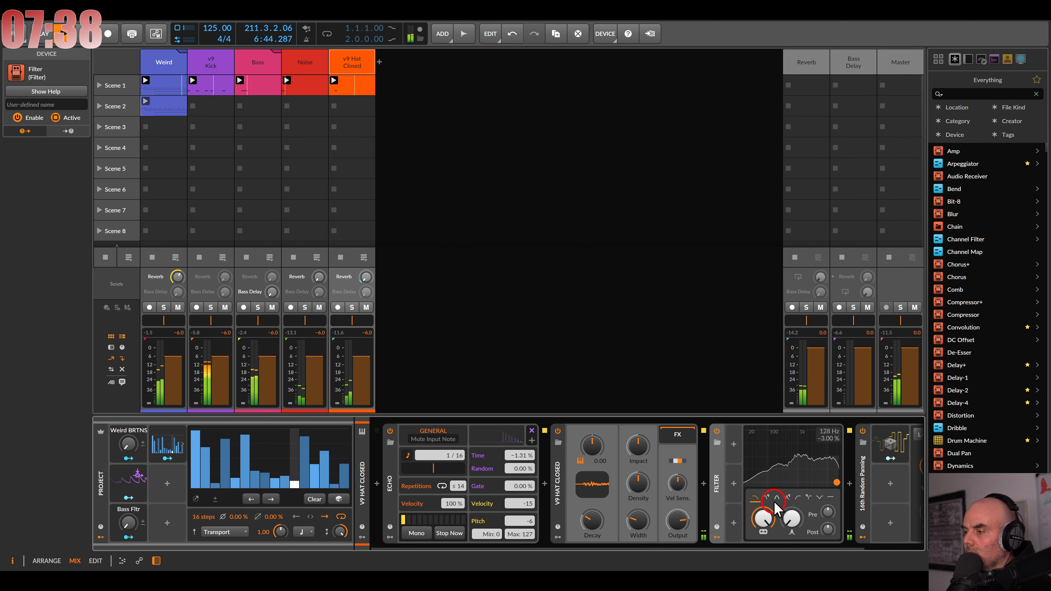
Step: Tune the Filter to 2.00 kHz with more resonance and add a Random modulator to it
click(791, 516)
drag(790, 514, 766, 512)
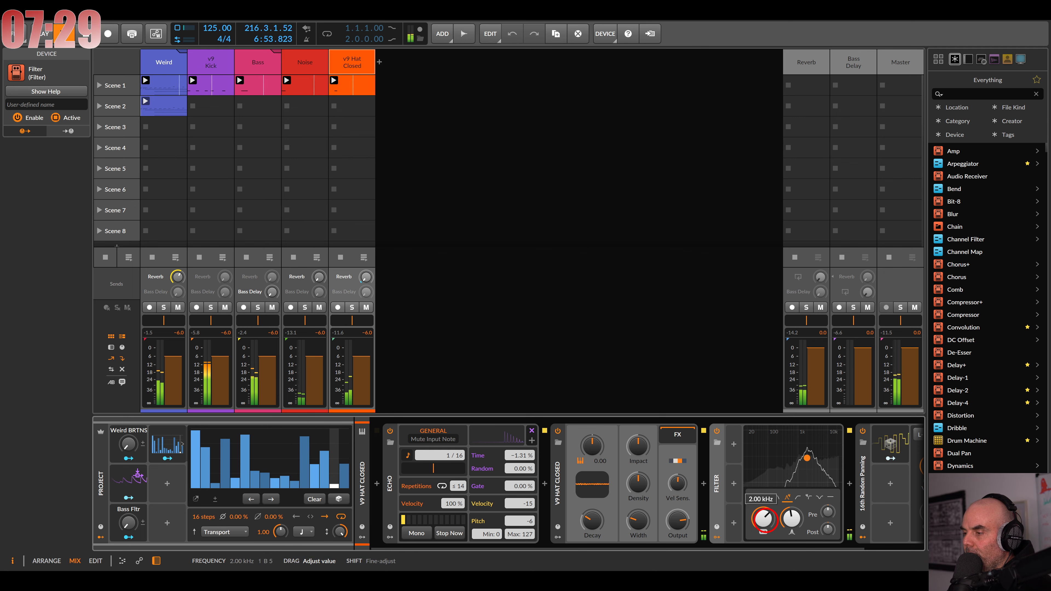
click(733, 444)
click(847, 175)
double_click(851, 174)
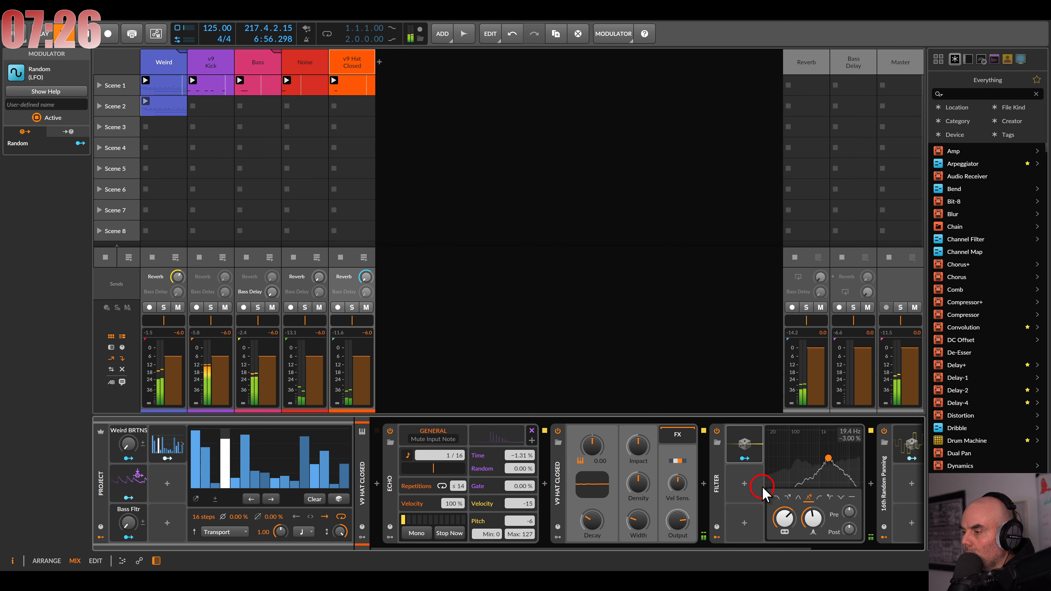
Step: Expand the Random modulator, map it to the Filter's frequency by 7.31 st and set its rate to 2.09 Hz
click(759, 444)
scroll(748, 486, right, 2)
drag(696, 472, 697, 452)
click(645, 458)
drag(751, 518, 751, 510)
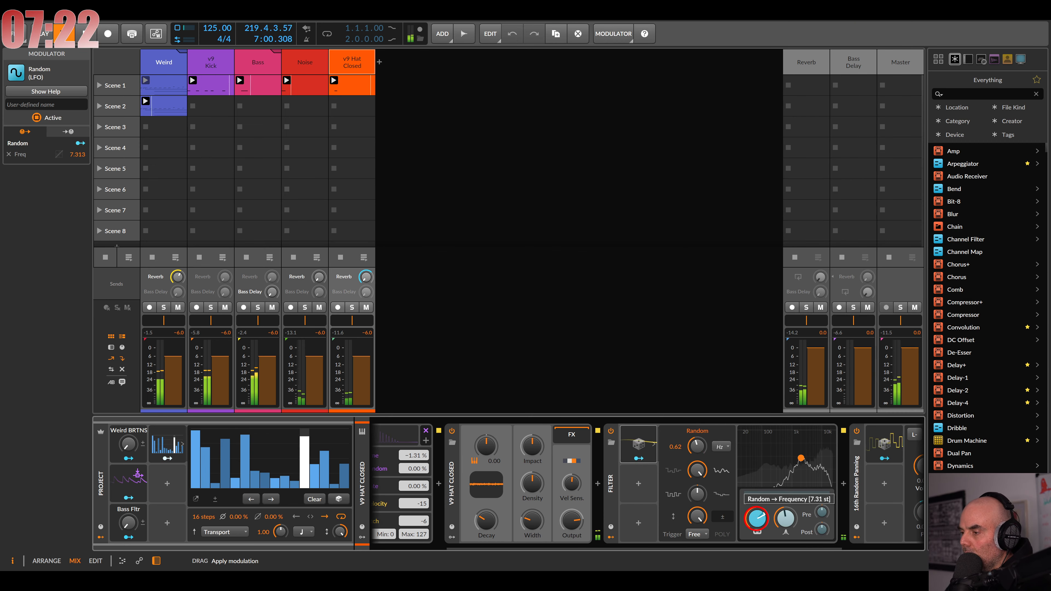
click(638, 458)
drag(697, 455, 696, 444)
Step: Rename the v9 Hat Closed track as Noise 2
click(354, 66)
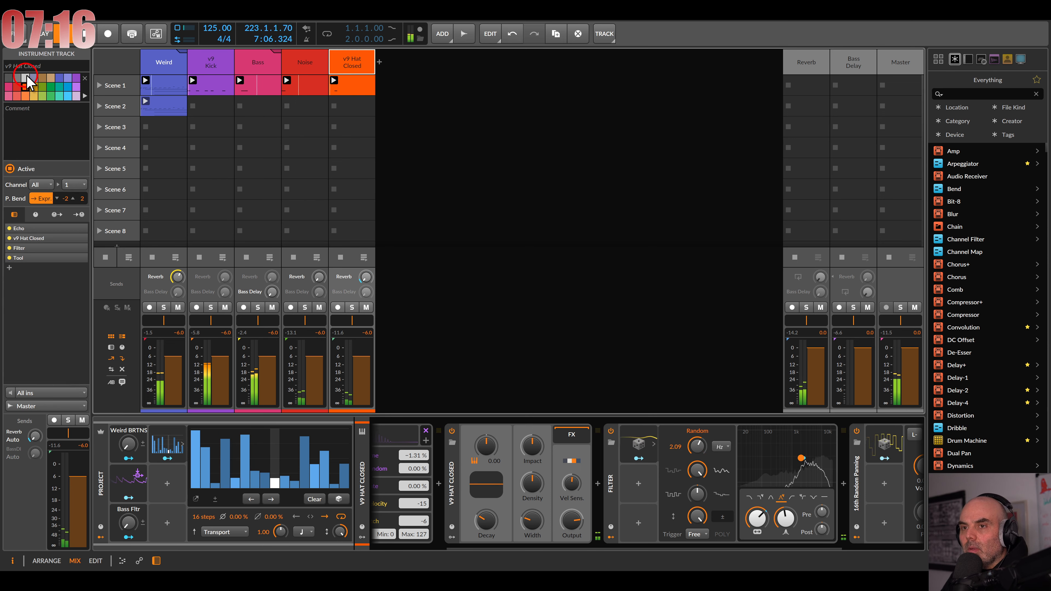
click(29, 65)
text(Noise 2)
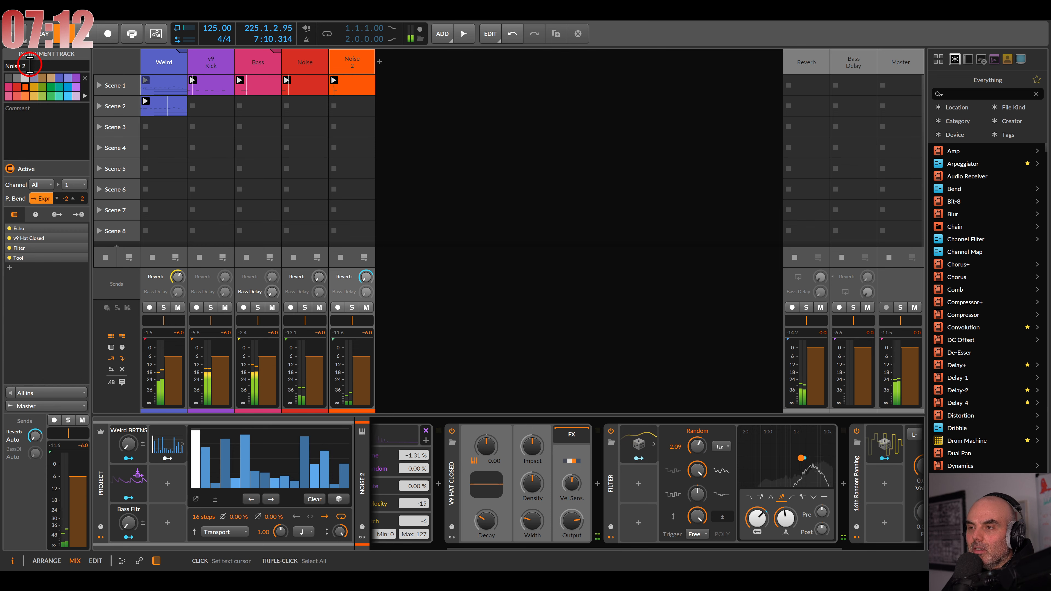
key(Return)
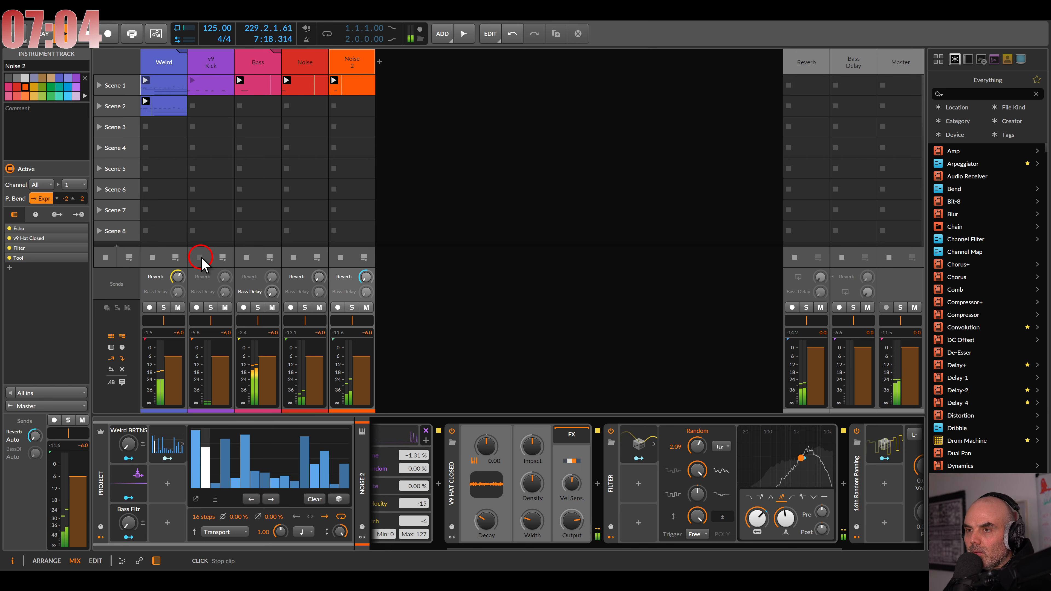
Step: Adjust the project's Weird BRTNS macro to about 61.2 %
click(134, 444)
drag(134, 444, 134, 439)
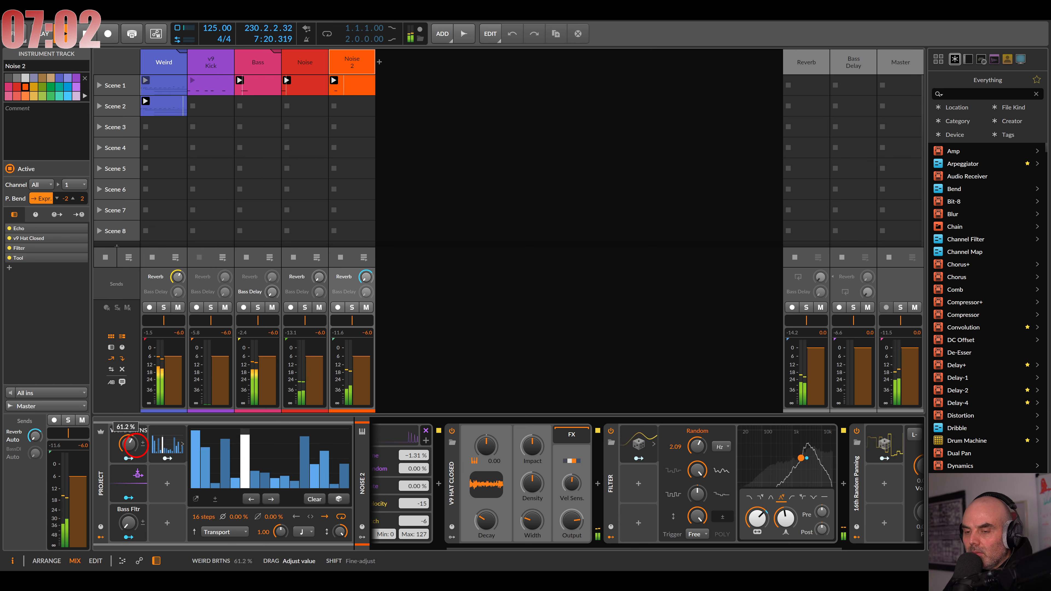
Step: Add a v8 Hat instrument track, and create and open a new clip in its Scene 1 slot
click(379, 62)
double_click(393, 84)
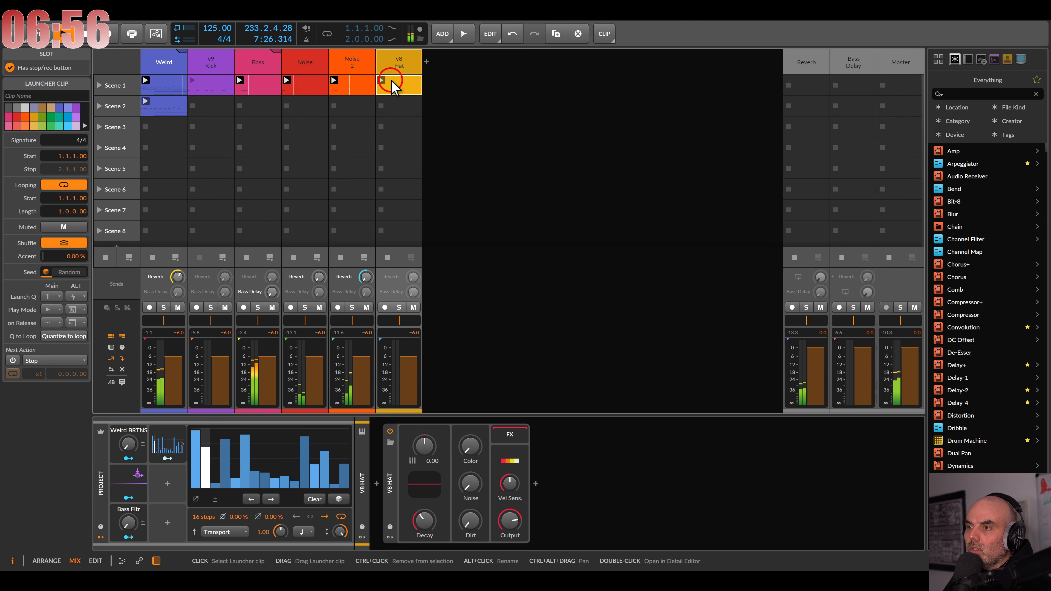
double_click(393, 85)
Step: Shorten the v8 Hat clip's loop to one beat and draw a 1/16 G2 note on its off-beat
drag(458, 299, 459, 313)
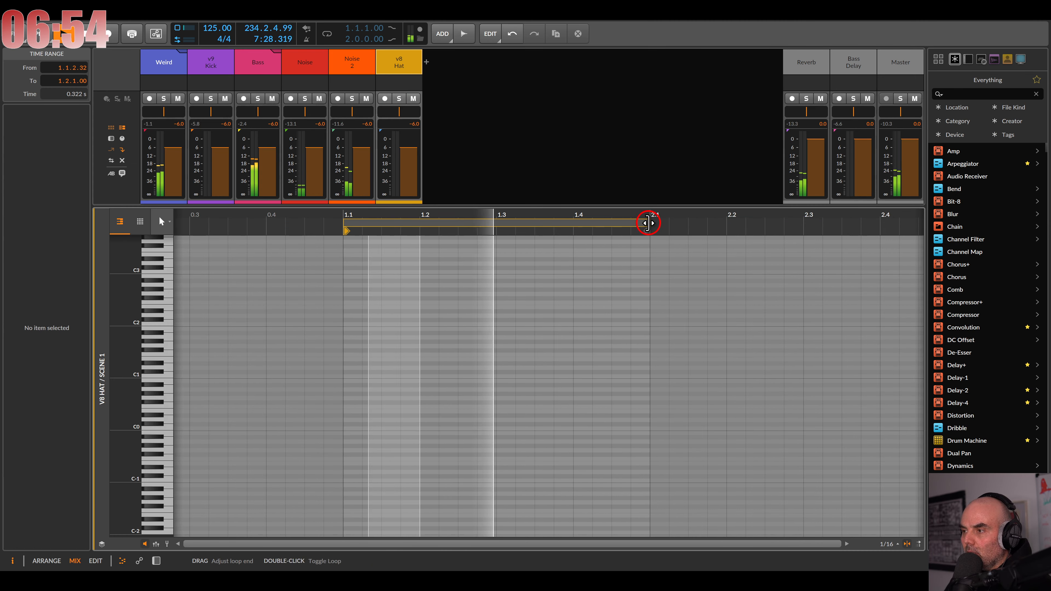
drag(649, 226, 426, 257)
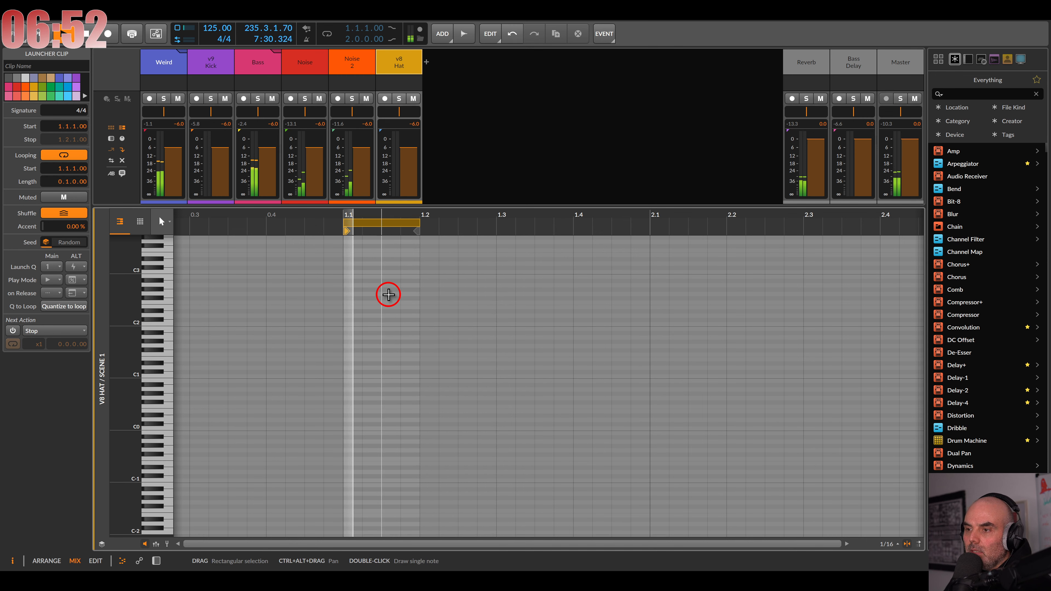
double_click(389, 295)
Step: Solo the v8 Hat track and shape its sound with Noise at 72.0 %, more Dirt, lower Vel Sens. and a 1.93 s Decay
double_click(402, 64)
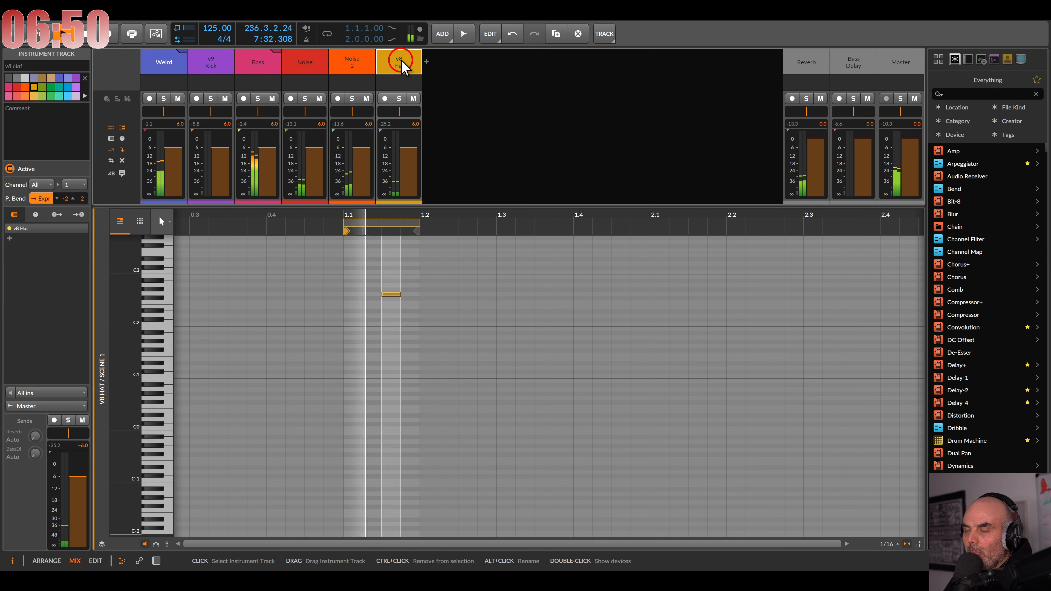
drag(427, 518, 428, 520)
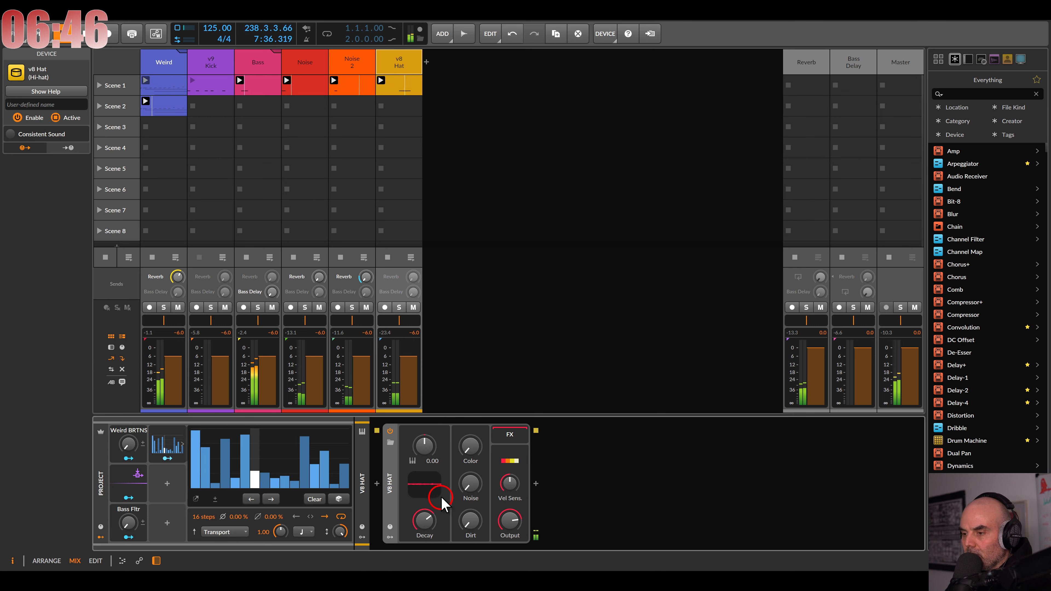
click(399, 307)
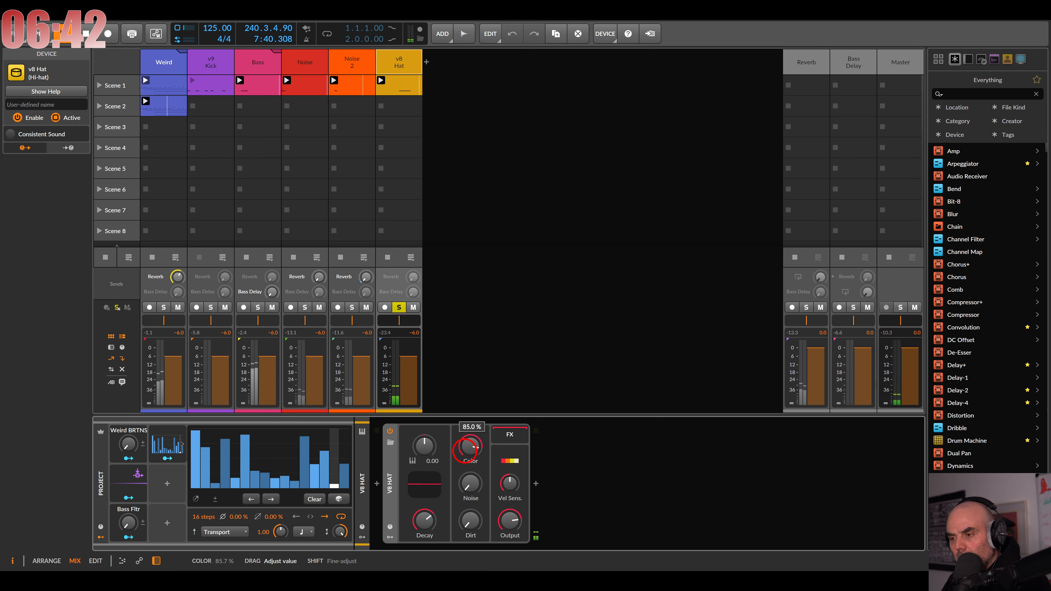
drag(470, 483, 470, 472)
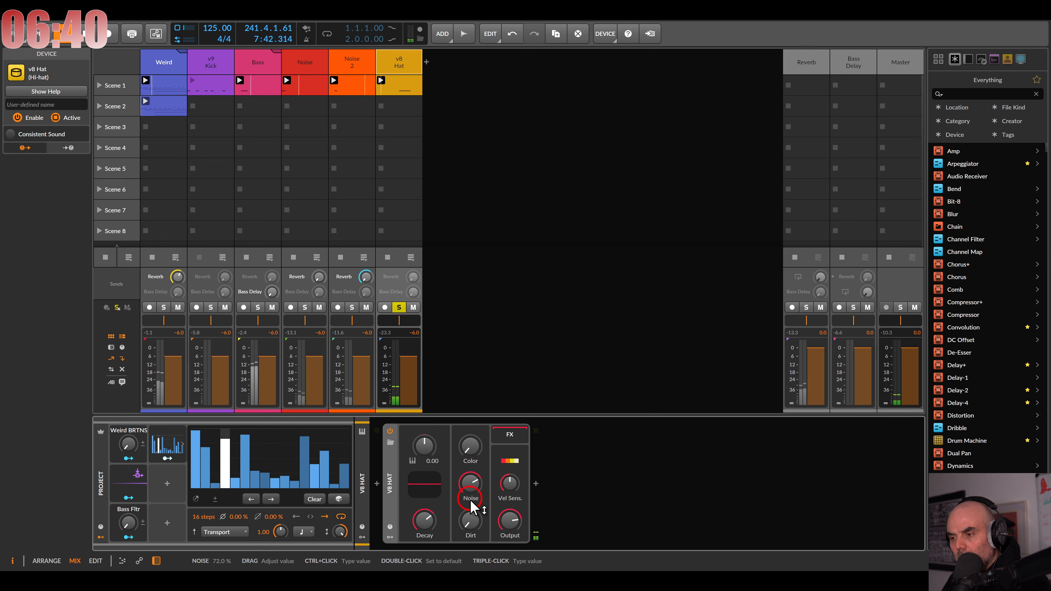
drag(470, 521, 510, 489)
drag(424, 520, 424, 499)
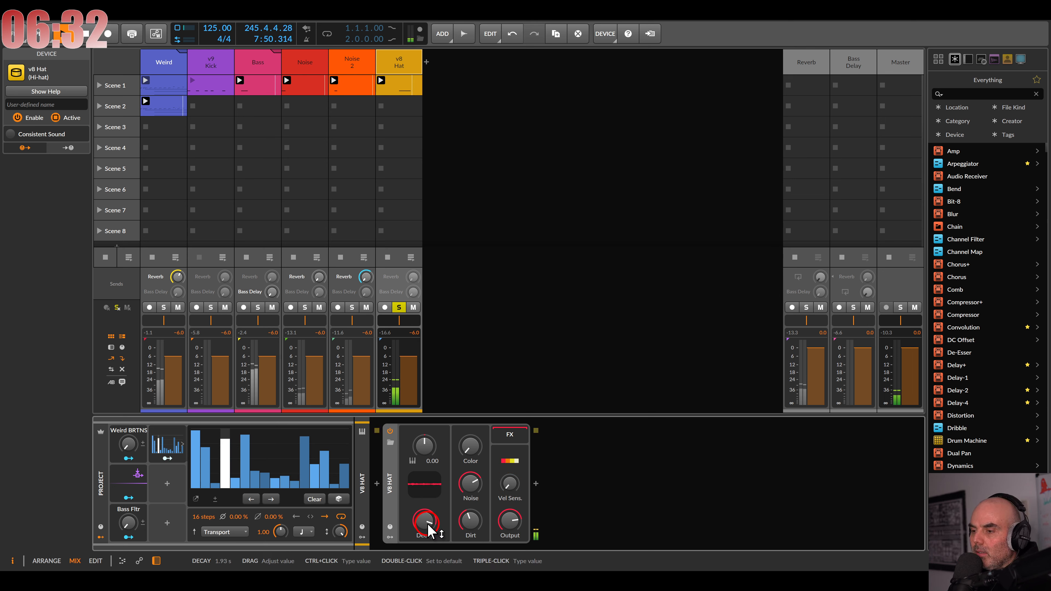
Step: Map the project's Audio Sidechain modulator to the v8 Hat's Output, unsolo the track and save the project
click(128, 497)
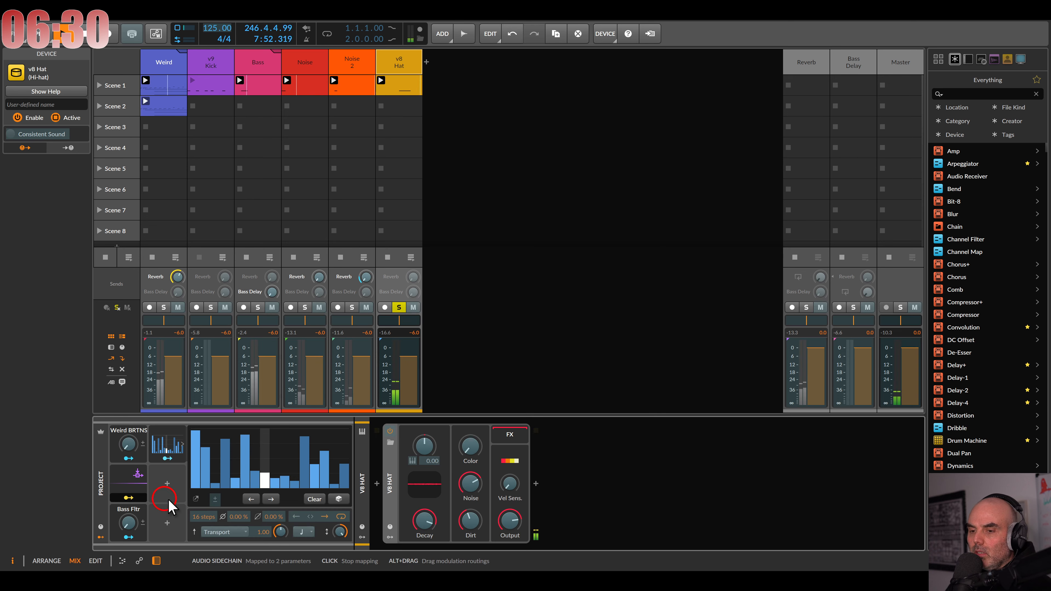
drag(510, 520, 510, 520)
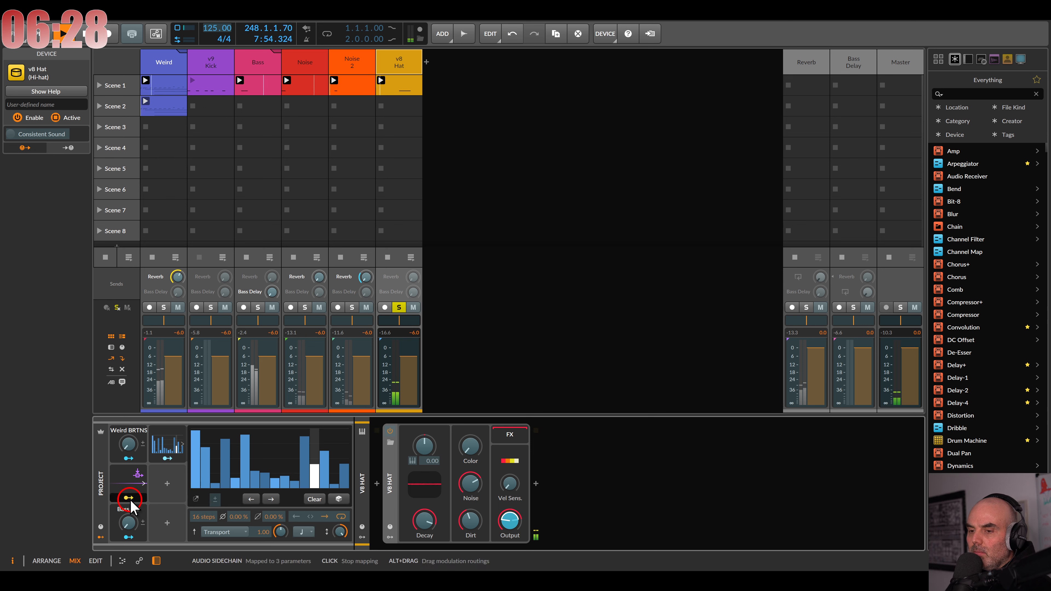
click(398, 307)
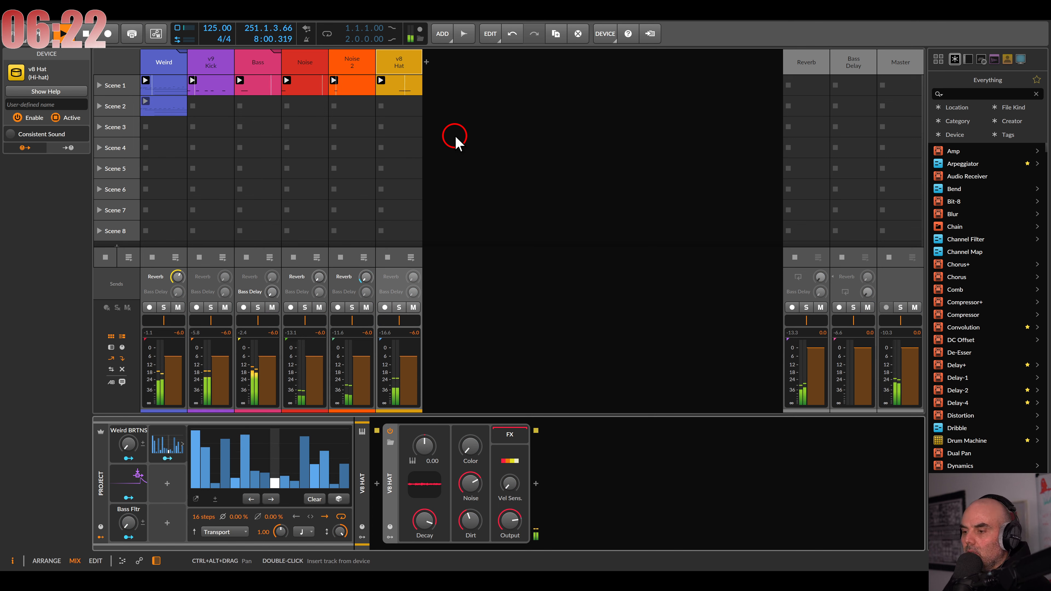
key(ctrl+s)
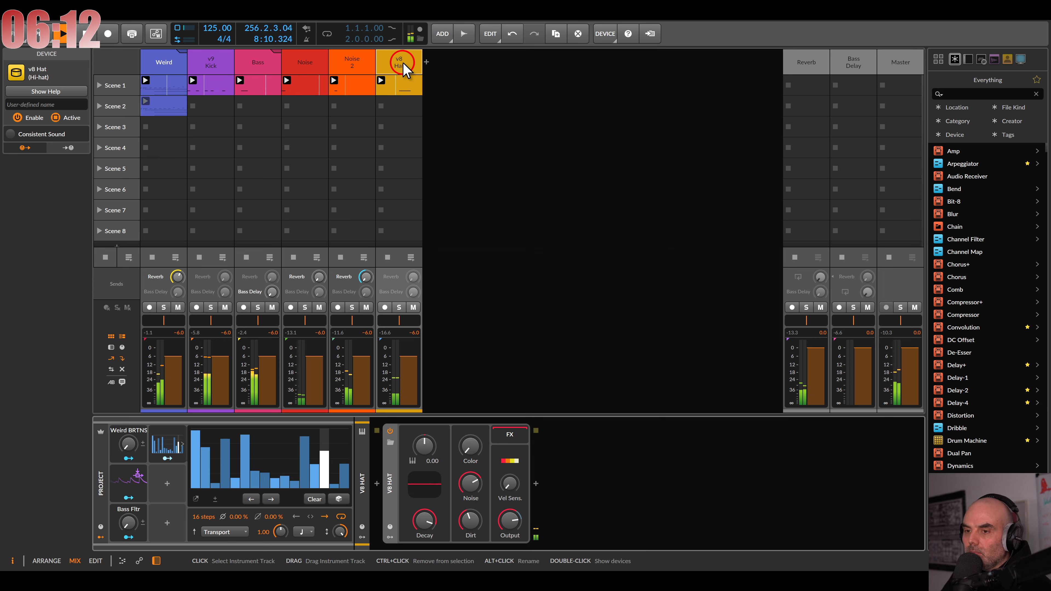
Step: Add a new instrument track with Polymer after v8 Hat and select it
double_click(512, 188)
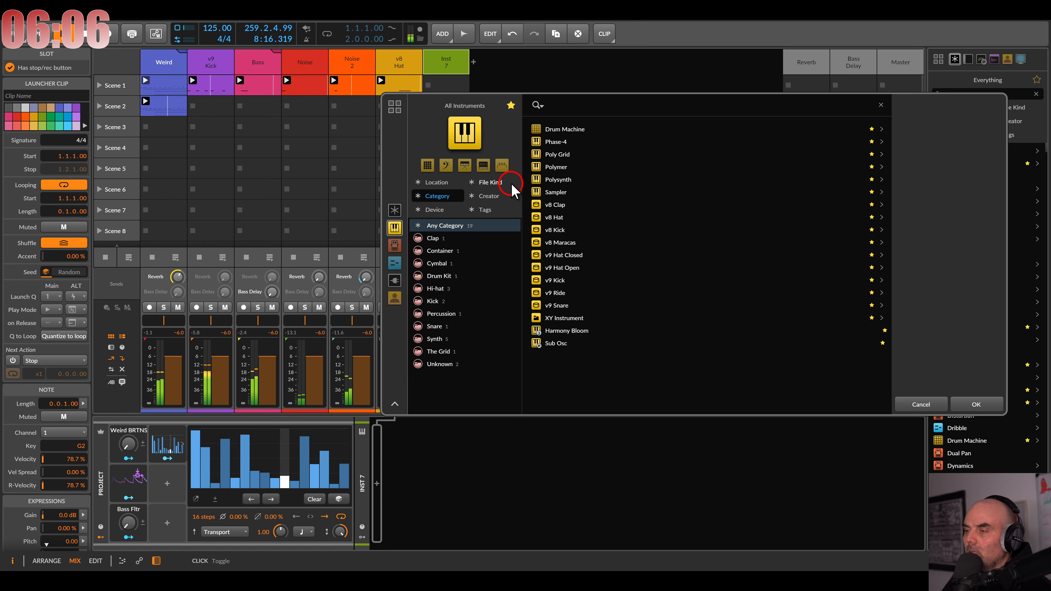
click(549, 168)
double_click(549, 167)
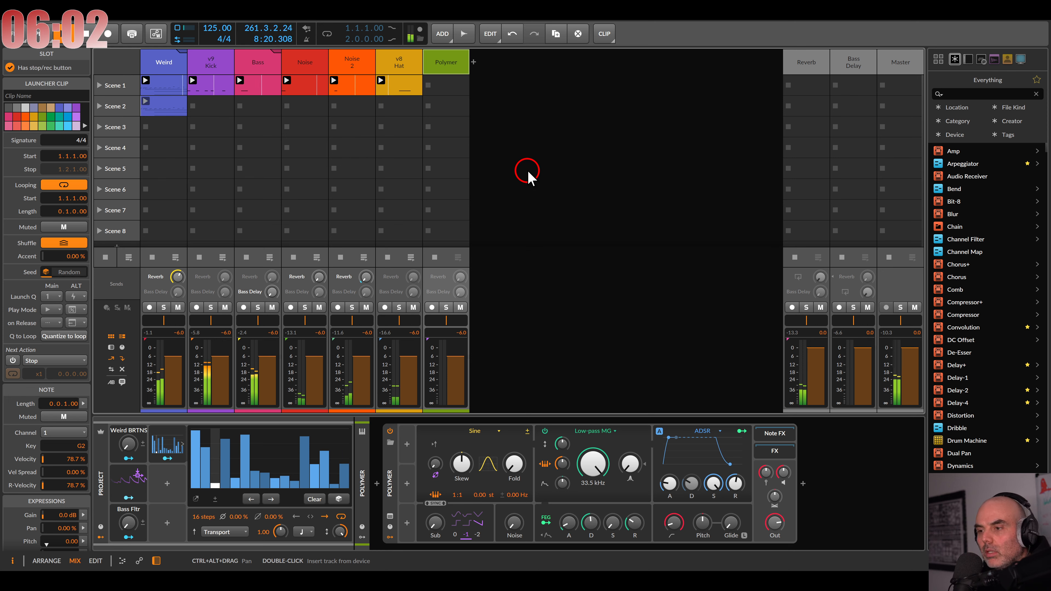
click(442, 63)
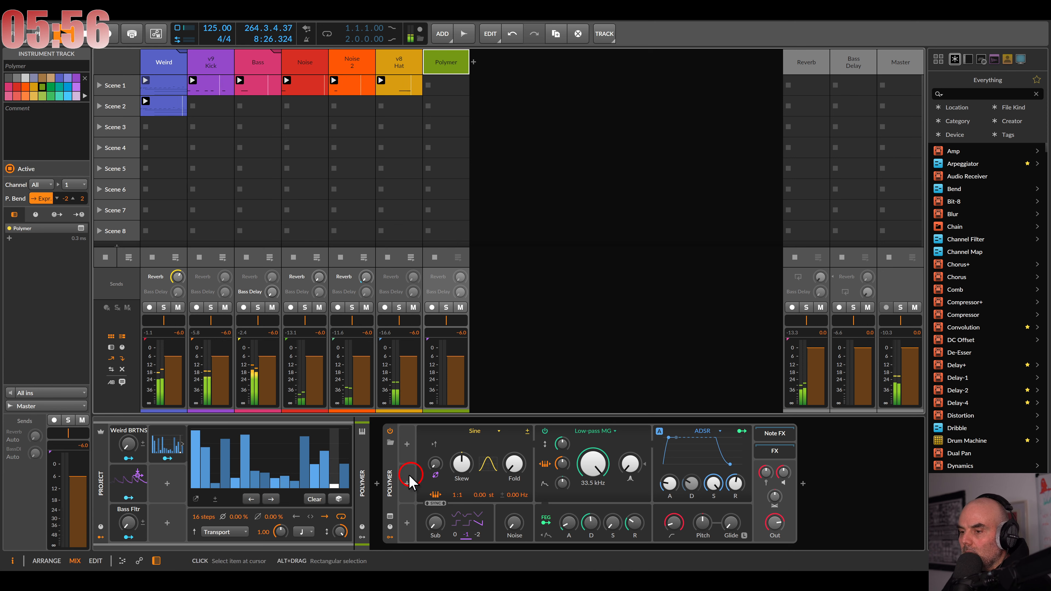
Step: Insert an Echo note effect before Polymer and hide the project modulators
click(378, 484)
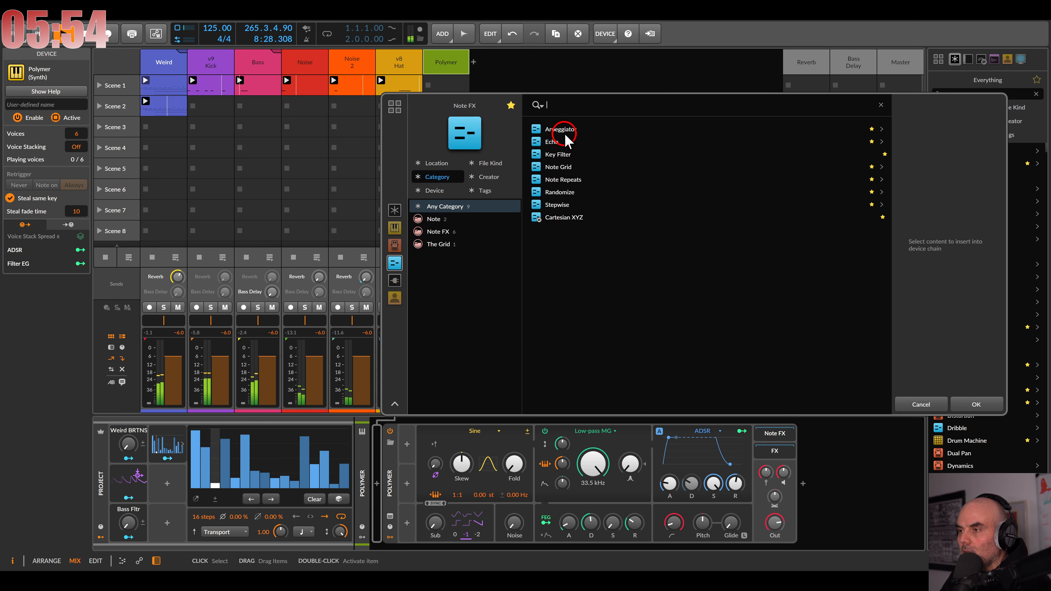
double_click(563, 145)
click(109, 531)
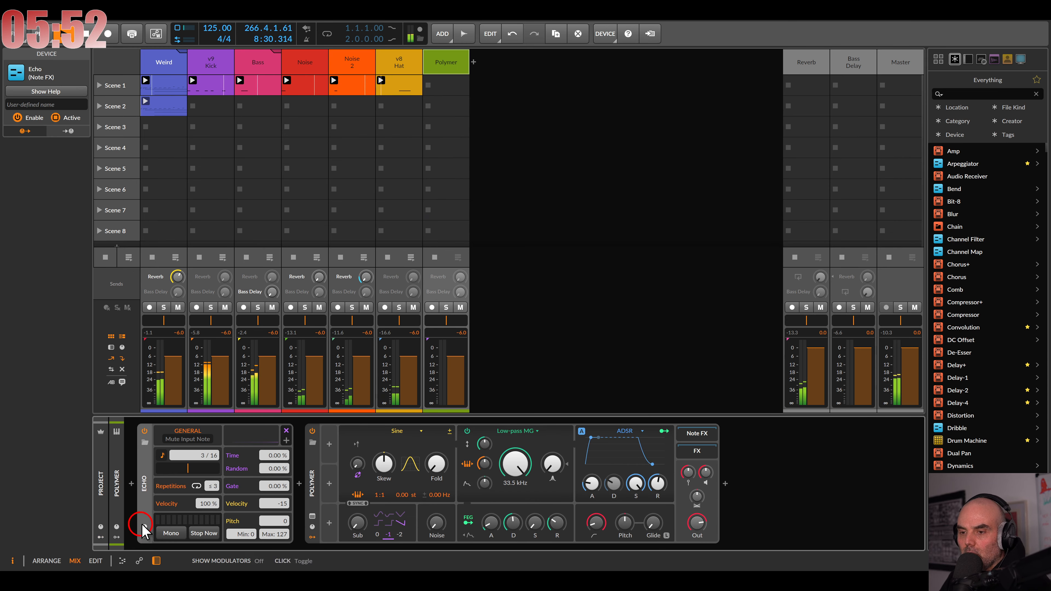
Step: Arm the Polymer track for recording and set its Echo to endless repetitions with Time at -2.62 %
click(222, 491)
click(432, 307)
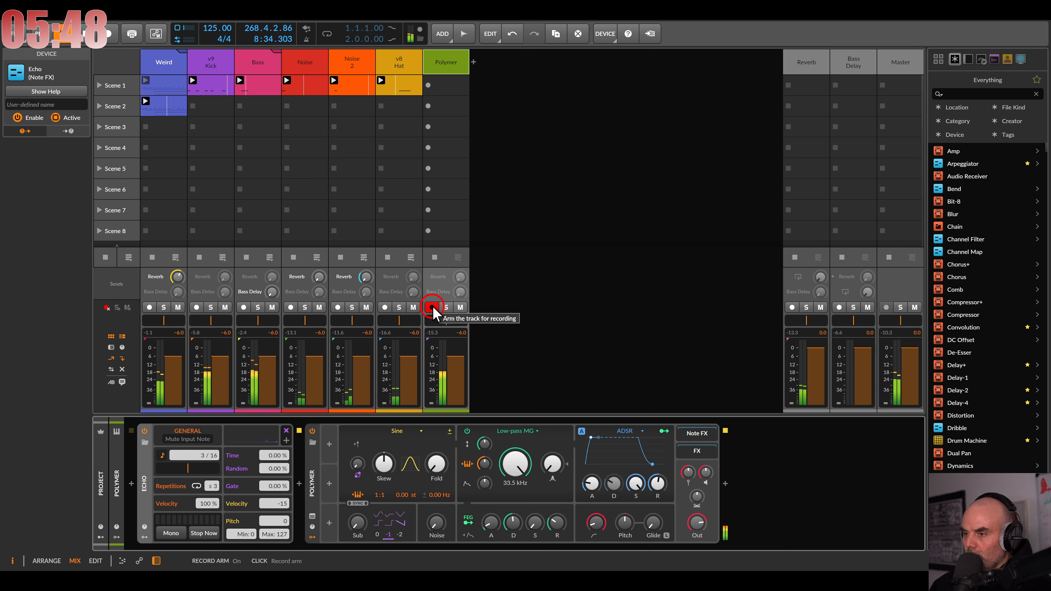
click(193, 487)
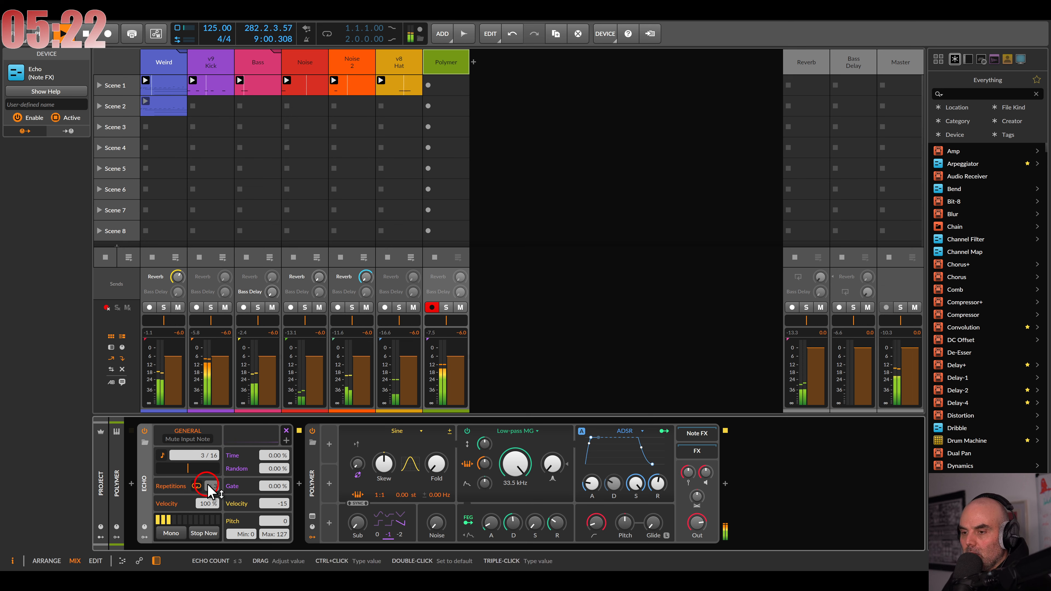
drag(269, 456, 270, 455)
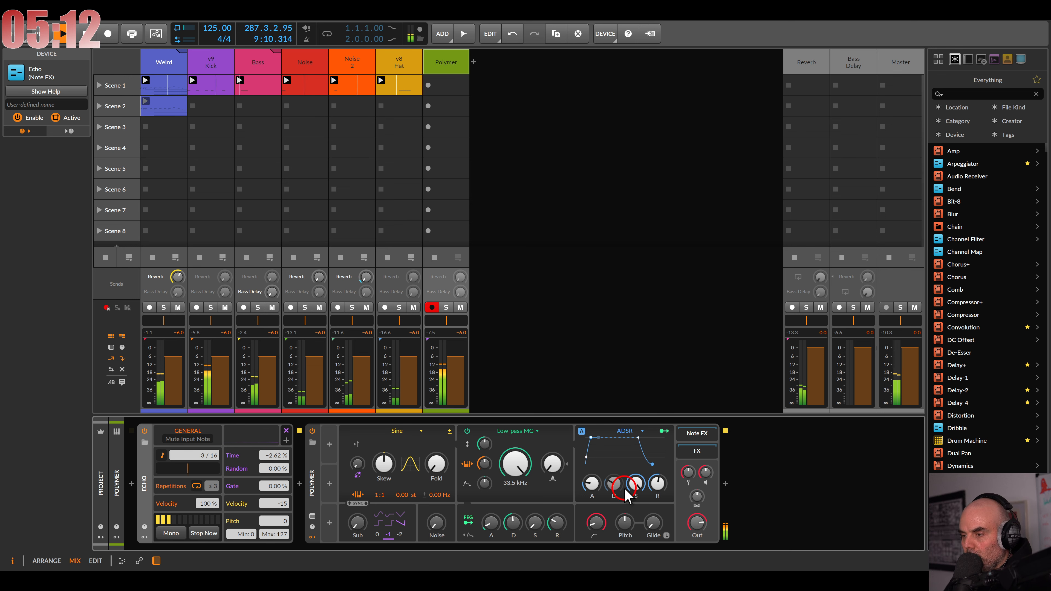
Step: Set Polymer's oscillator Fold to +9.00 st and its low-pass cutoff to 5.05 kHz, adjusting the key tracking amount
drag(636, 485, 597, 487)
click(525, 473)
drag(486, 466, 485, 467)
drag(437, 465, 439, 466)
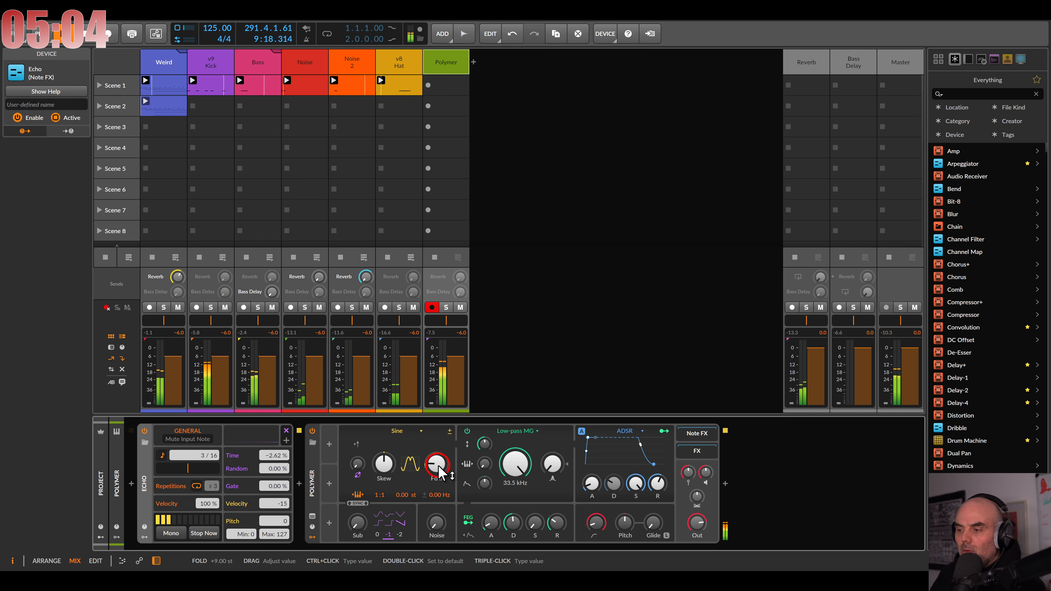
drag(510, 463, 498, 471)
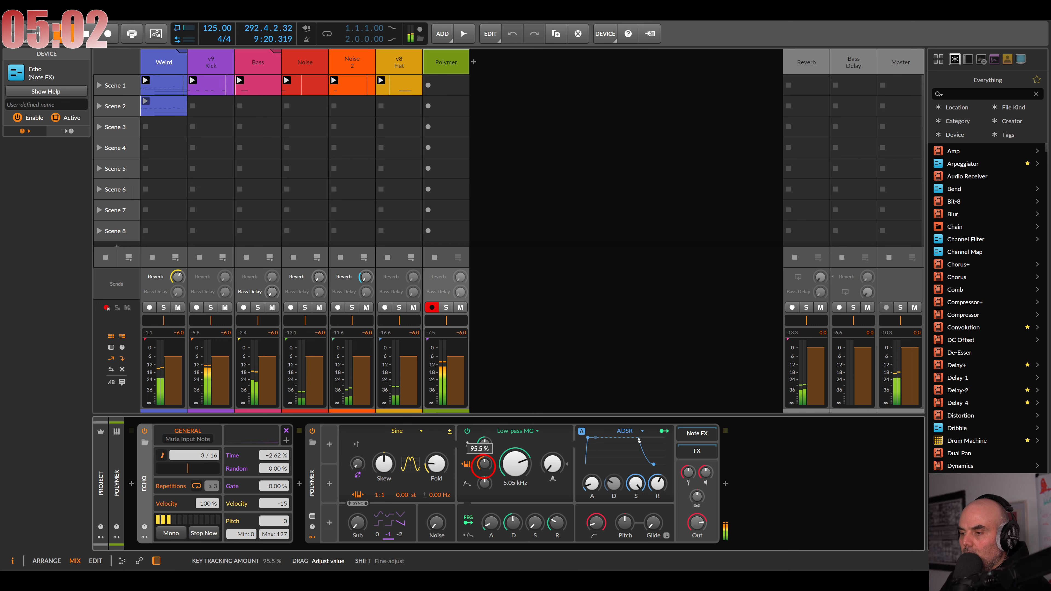
Step: Lower the Sustain of Polymer's ADSR envelope to 0.00 %
click(380, 477)
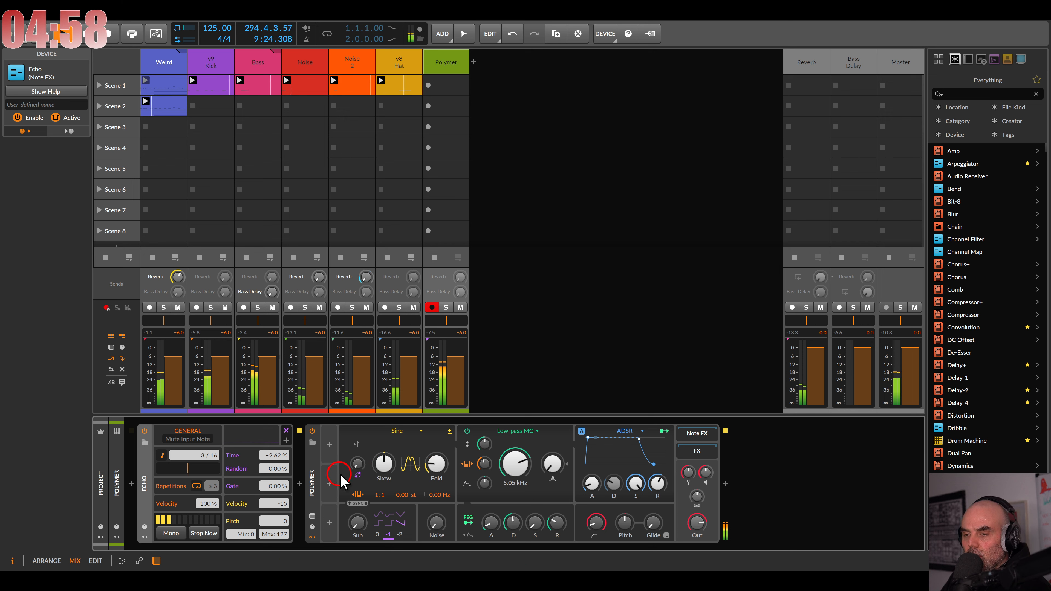
click(287, 482)
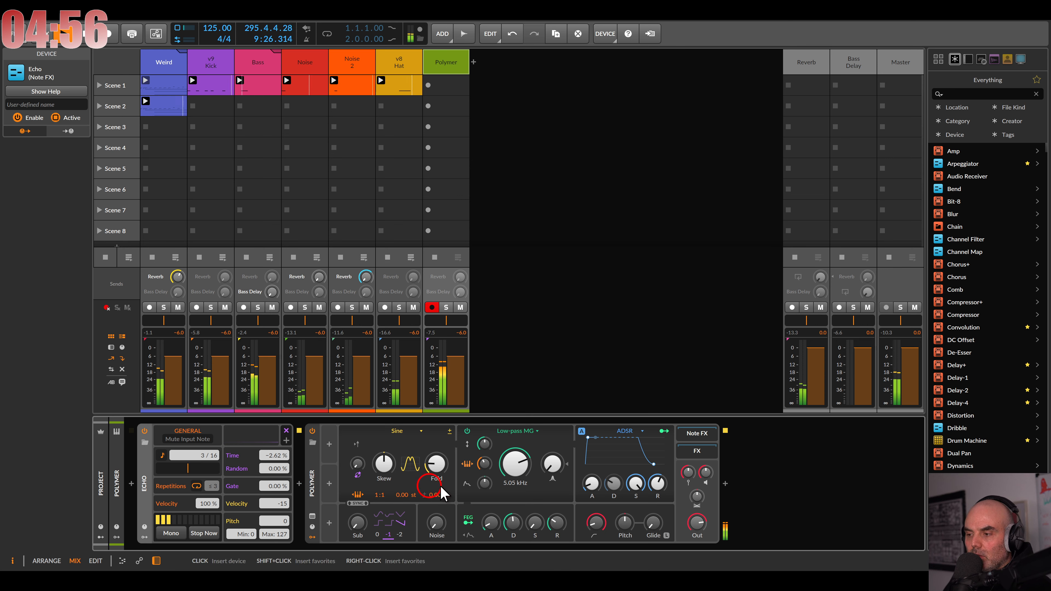
click(644, 490)
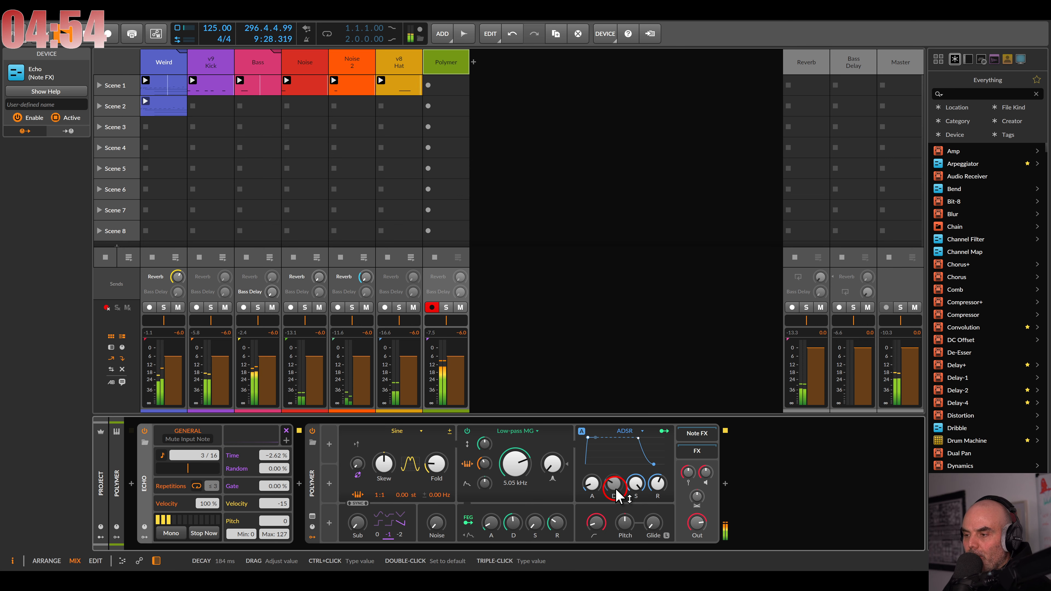
drag(636, 489, 635, 518)
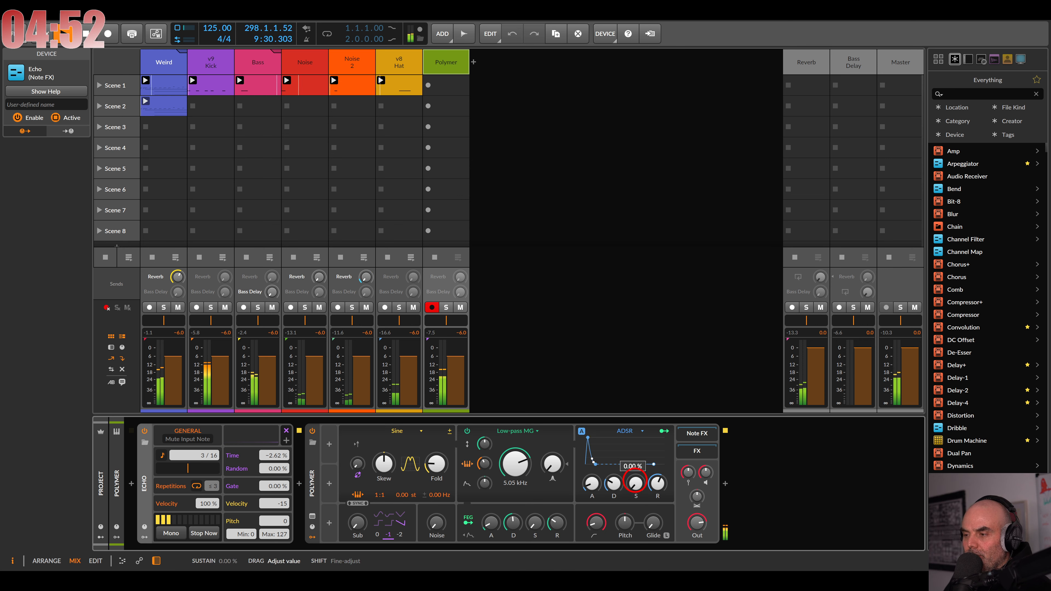
Step: Set the Echo's Time to 9.63 %, Random to 45.0 % and Gate to 45.0 %
click(268, 456)
drag(271, 468, 271, 442)
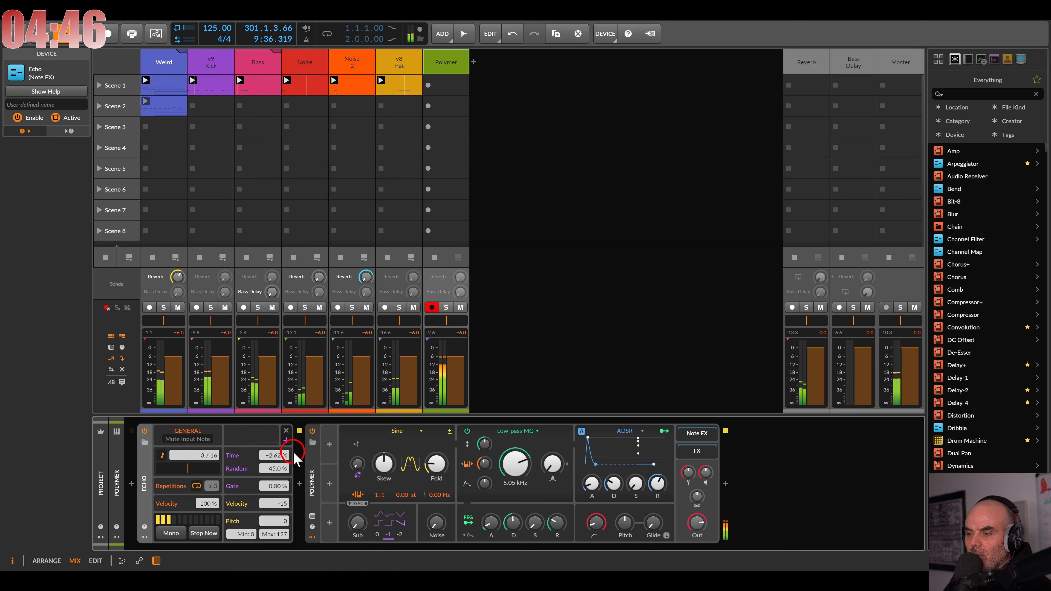
drag(294, 452, 270, 461)
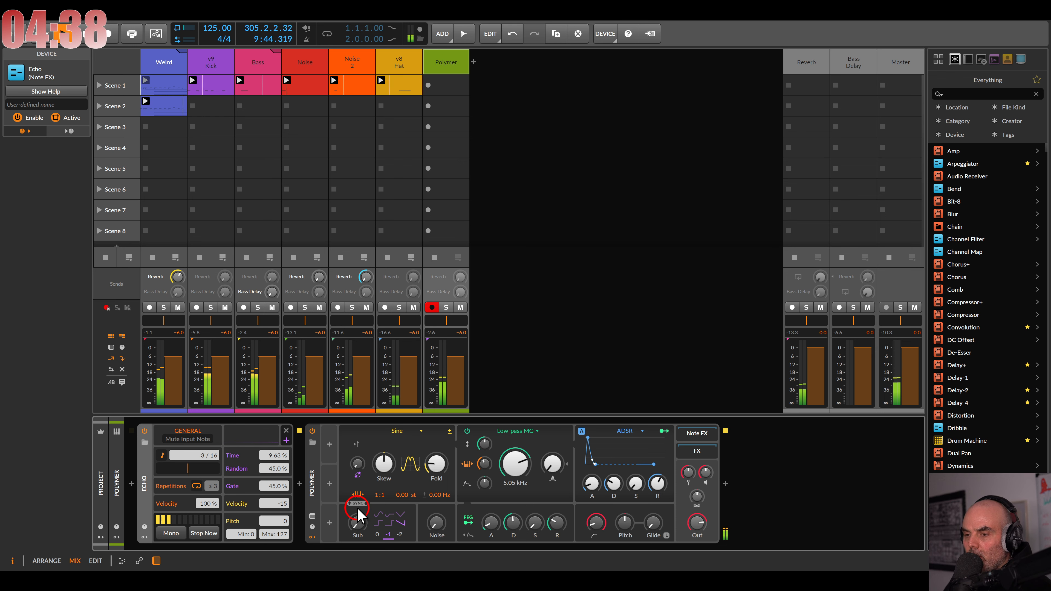
Step: Set the Decay of Polymer's ADSR envelope to about 1.68 s
mouse_move(629, 509)
mouse_down()
mouse_move(630, 519)
mouse_move(640, 495)
mouse_move(635, 528)
mouse_up()
drag(614, 484, 614, 472)
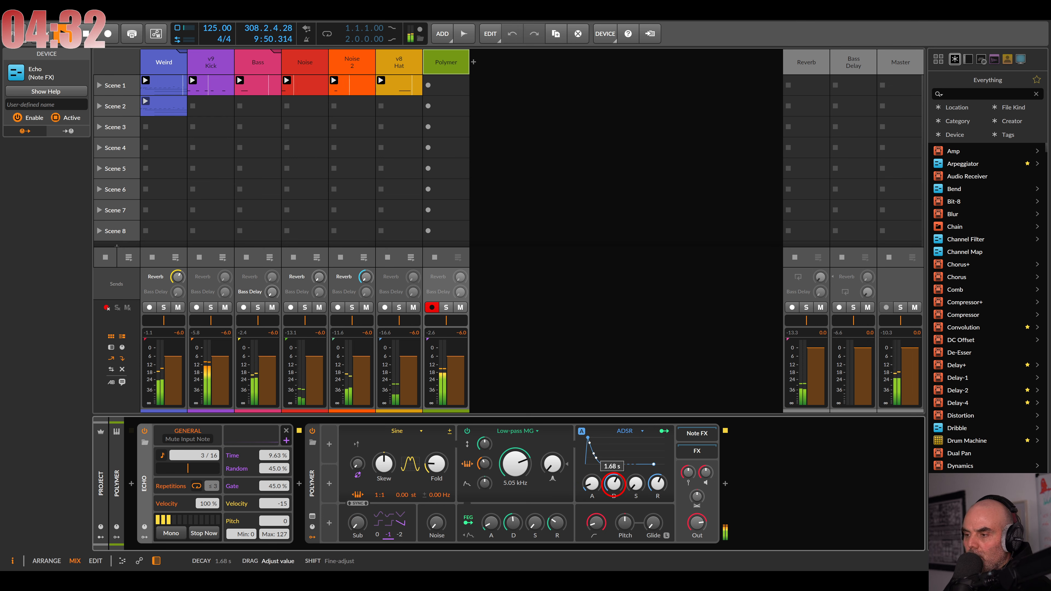
drag(614, 484, 617, 492)
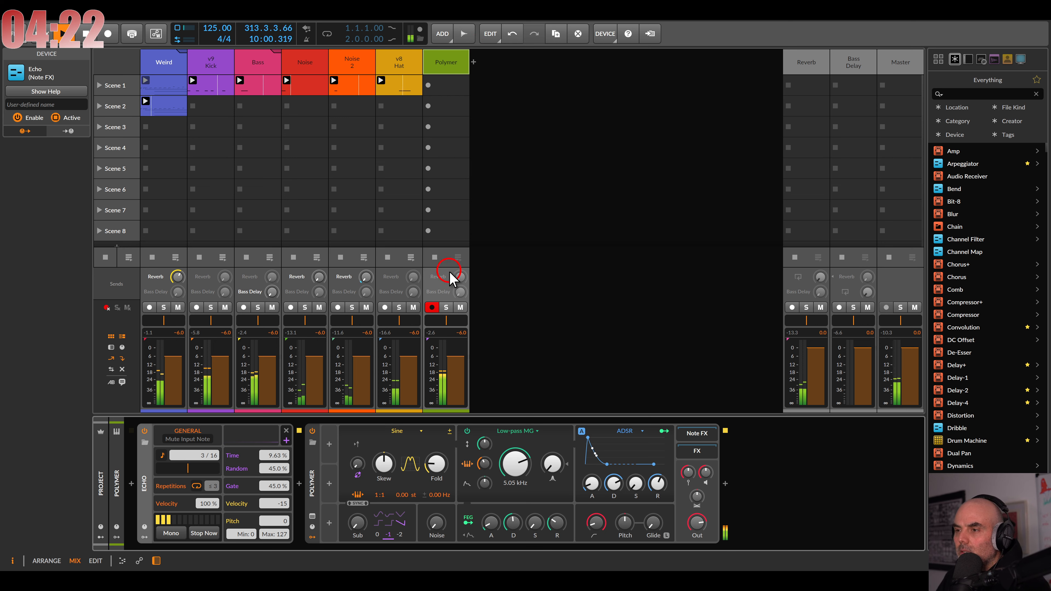
Step: Solo the Polymer track and add a new instrument track armed for recording
click(445, 307)
click(444, 34)
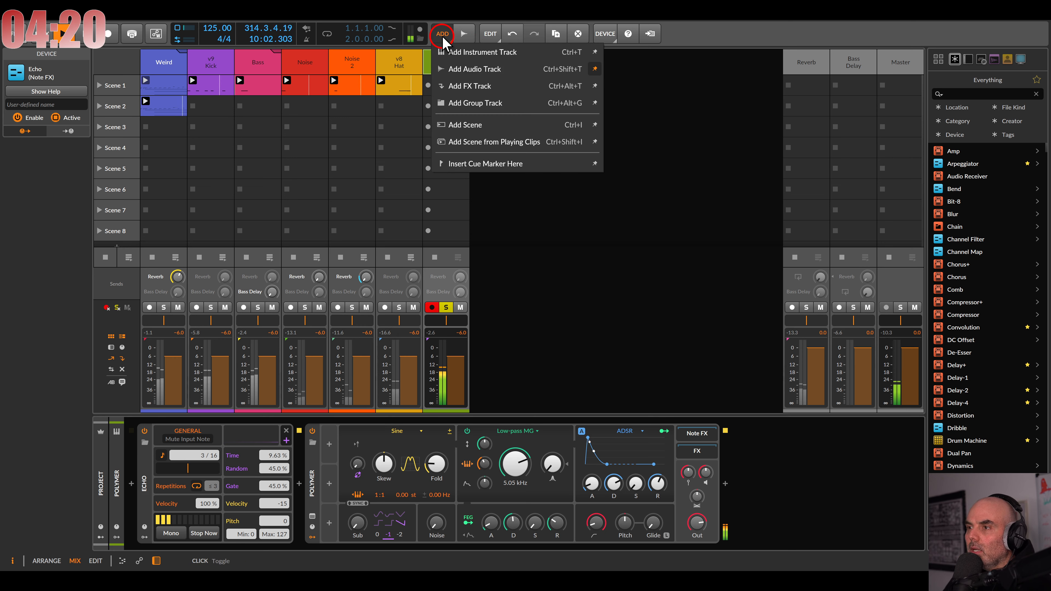
click(451, 48)
click(480, 307)
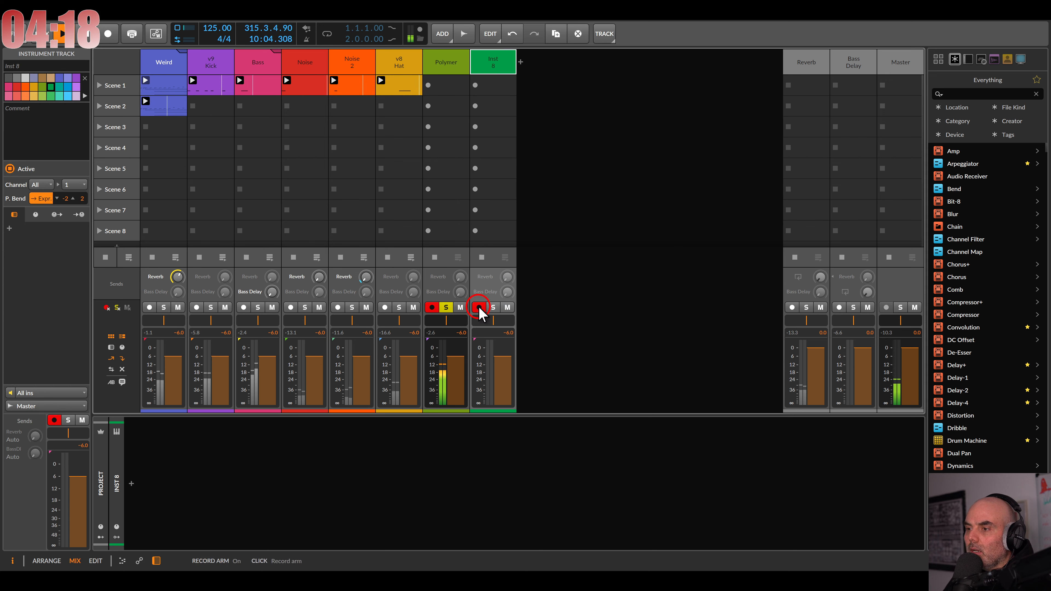
click(43, 406)
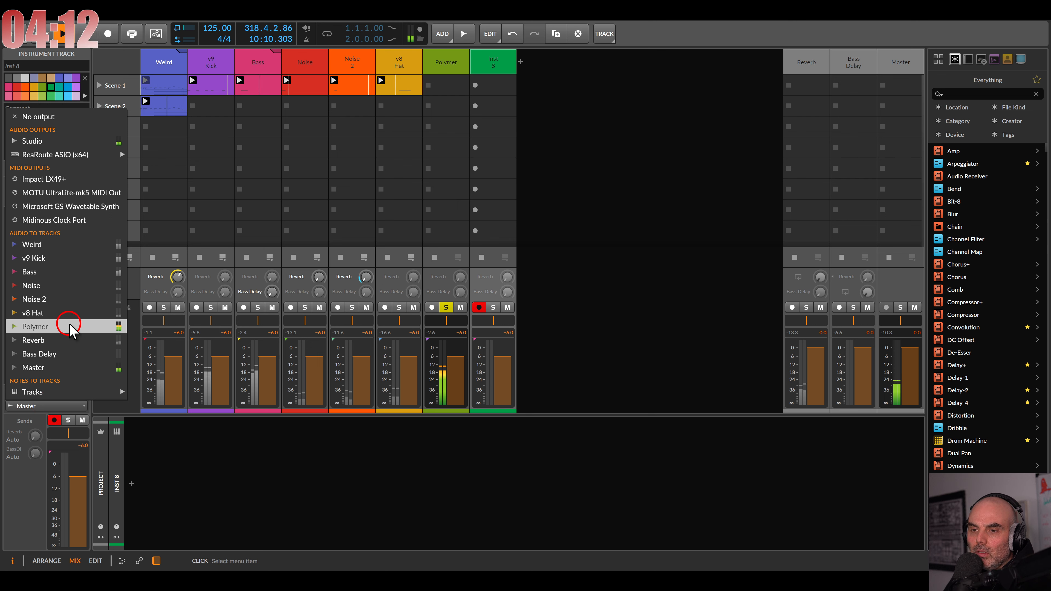
mouse_move(70, 393)
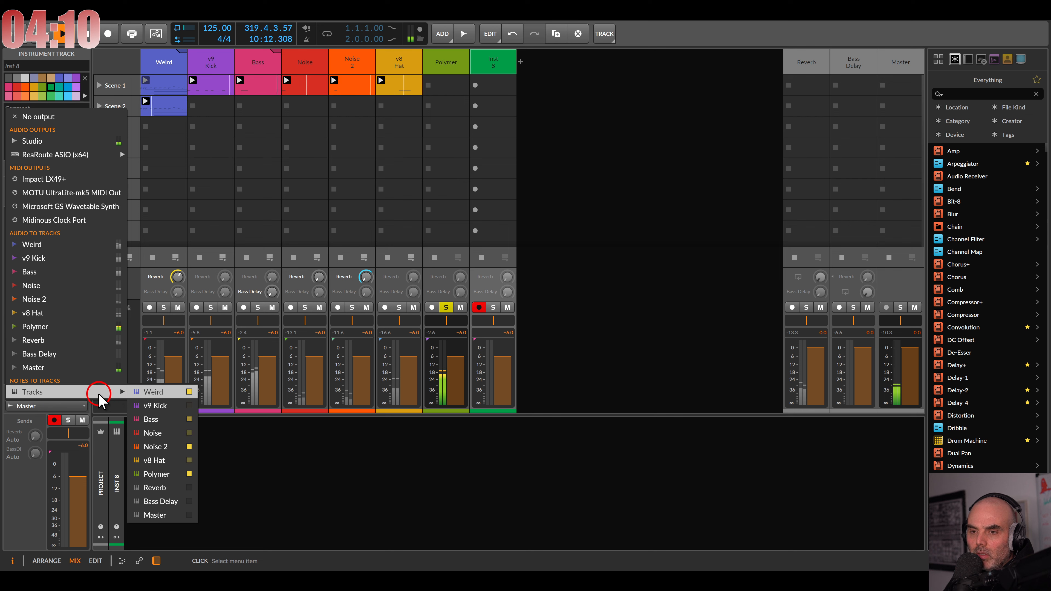
click(23, 420)
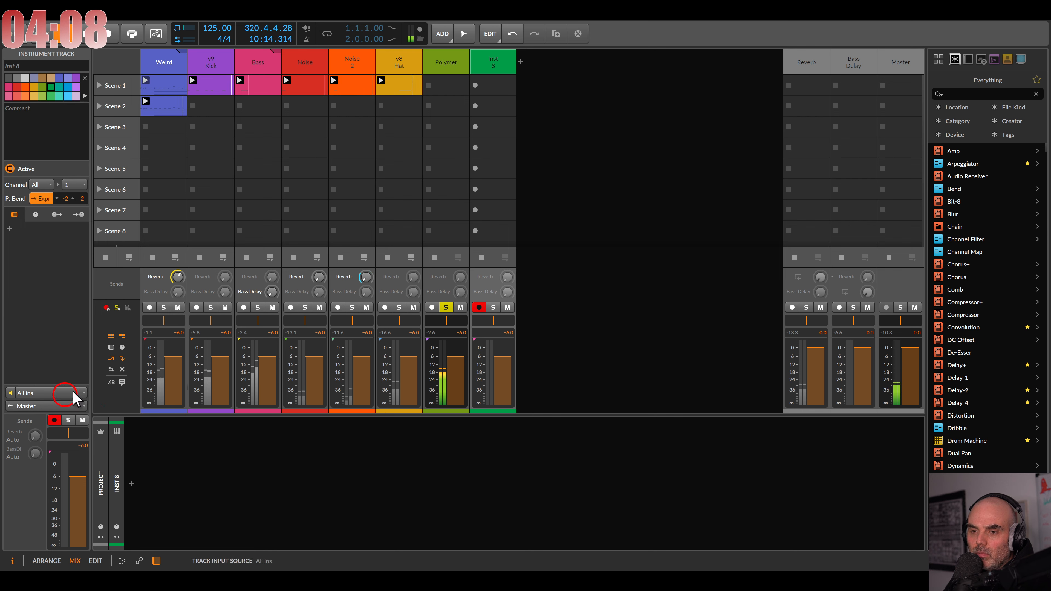
Step: Set the new instrument track's input to the Echo notes of the Polymer track and start recording its Scene 1 clip
click(493, 67)
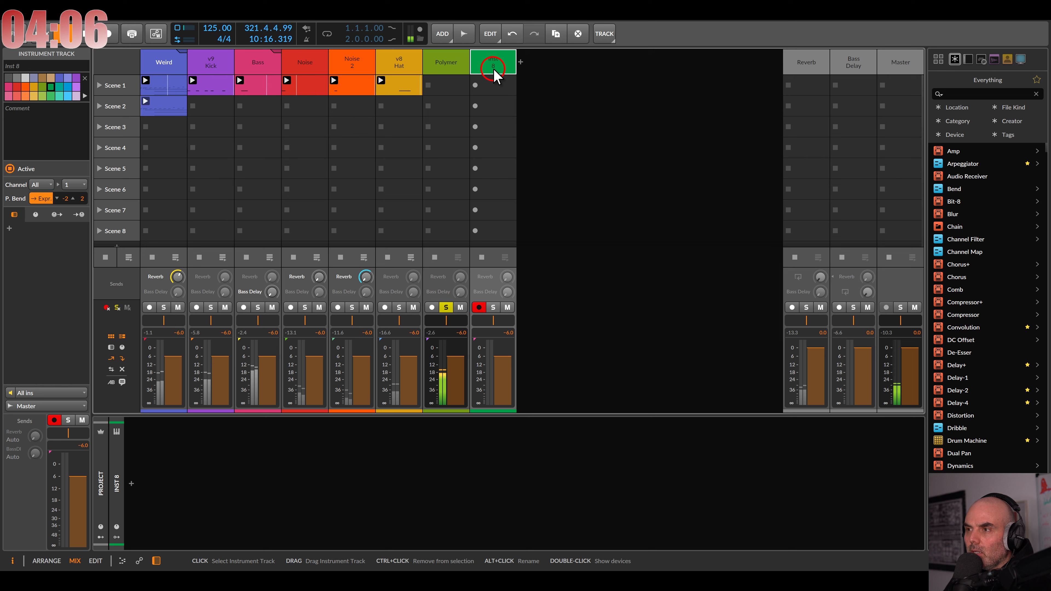
click(59, 394)
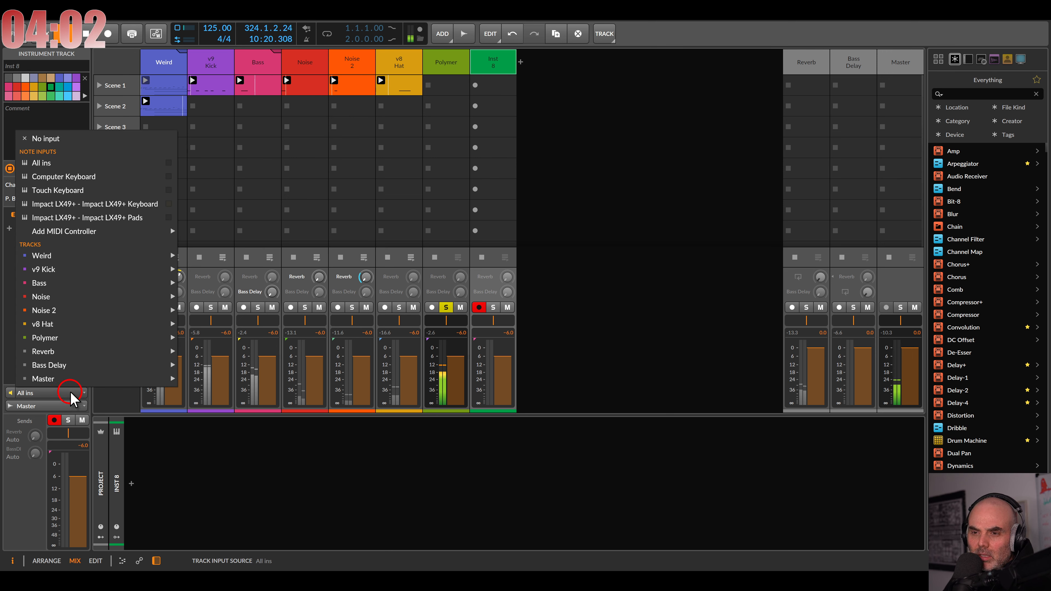
mouse_move(100, 348)
click(204, 343)
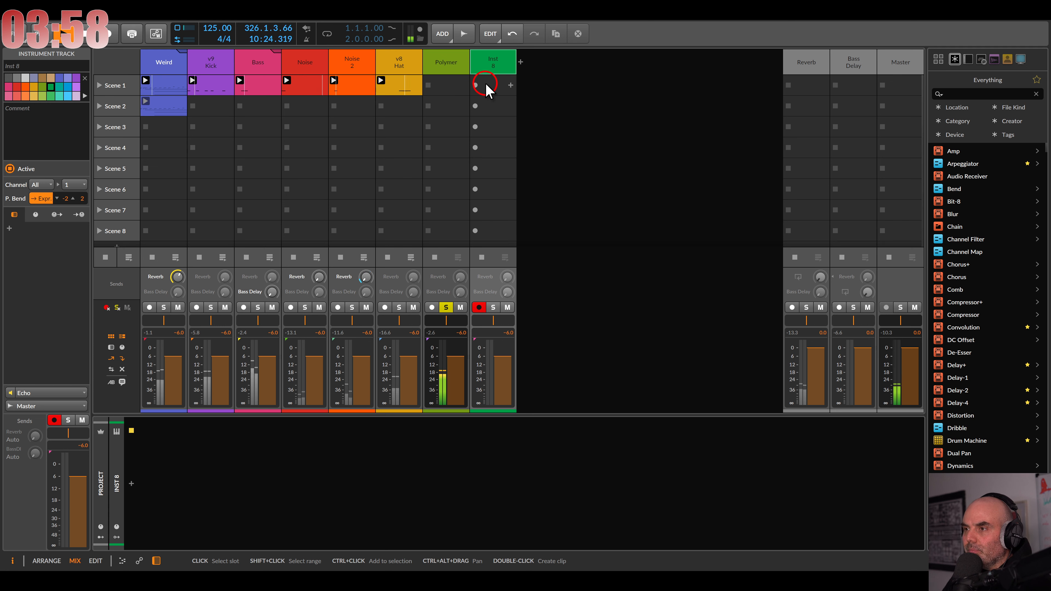
click(476, 85)
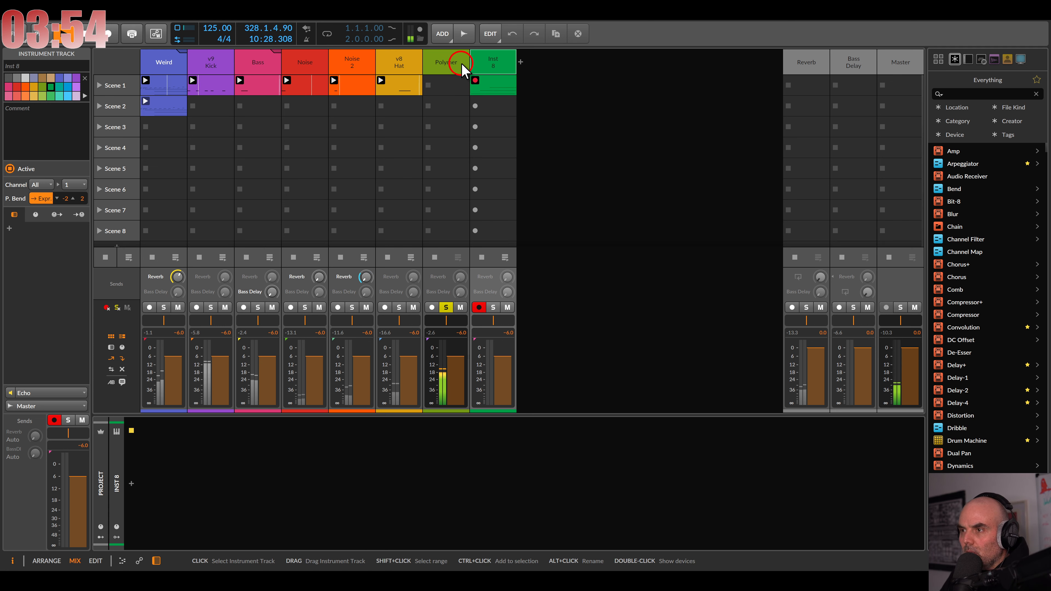
Step: Set the Polymer track's Echo to Time 2.62 % and Random 75.5 % while the clip records
click(451, 63)
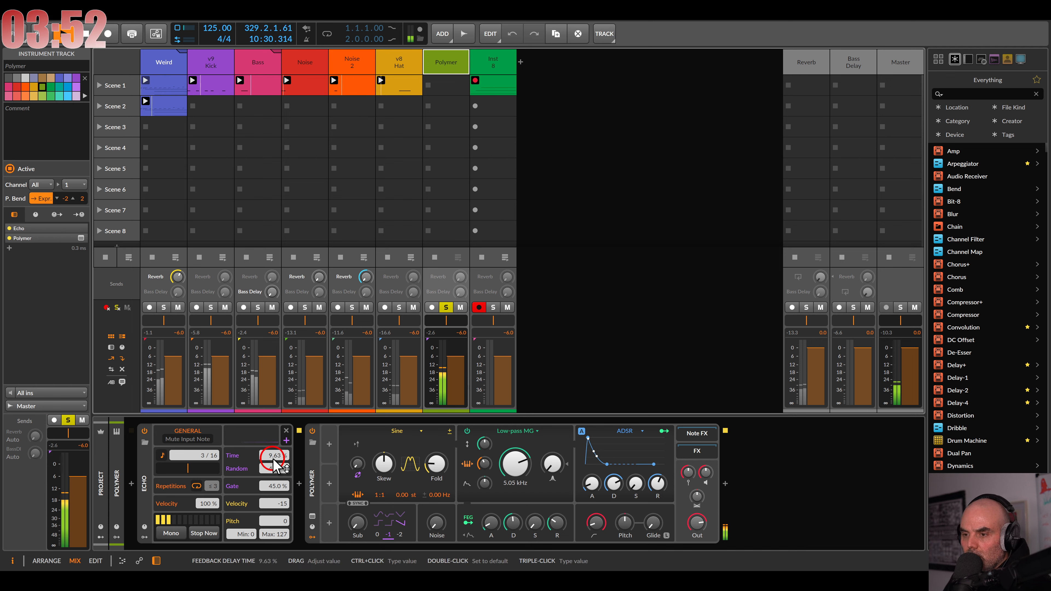
drag(273, 468, 273, 455)
click(271, 486)
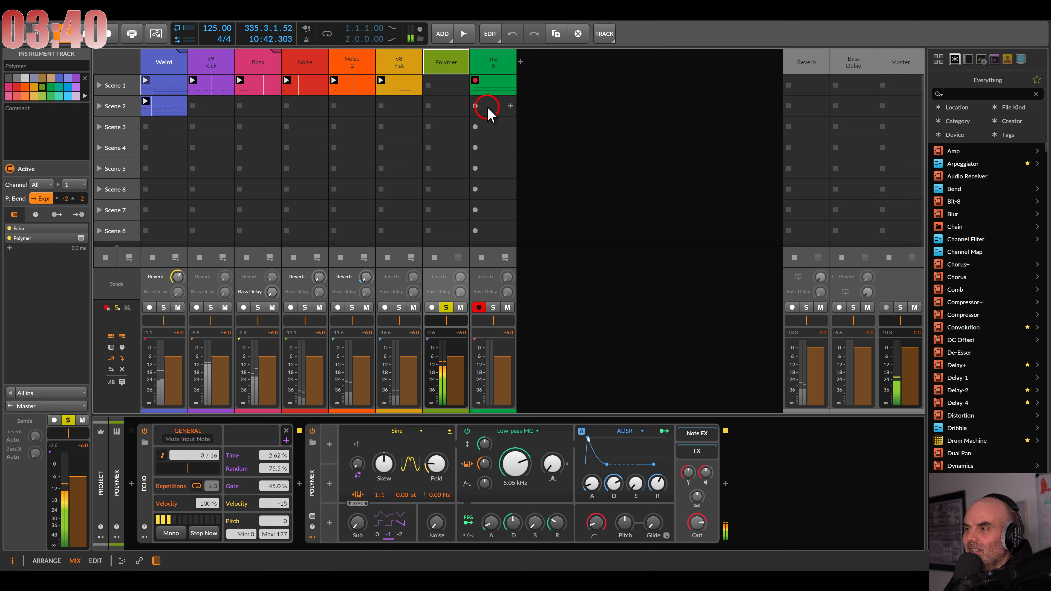
Step: End the clip recording, stop the transport and disarm the new instrument track
click(474, 80)
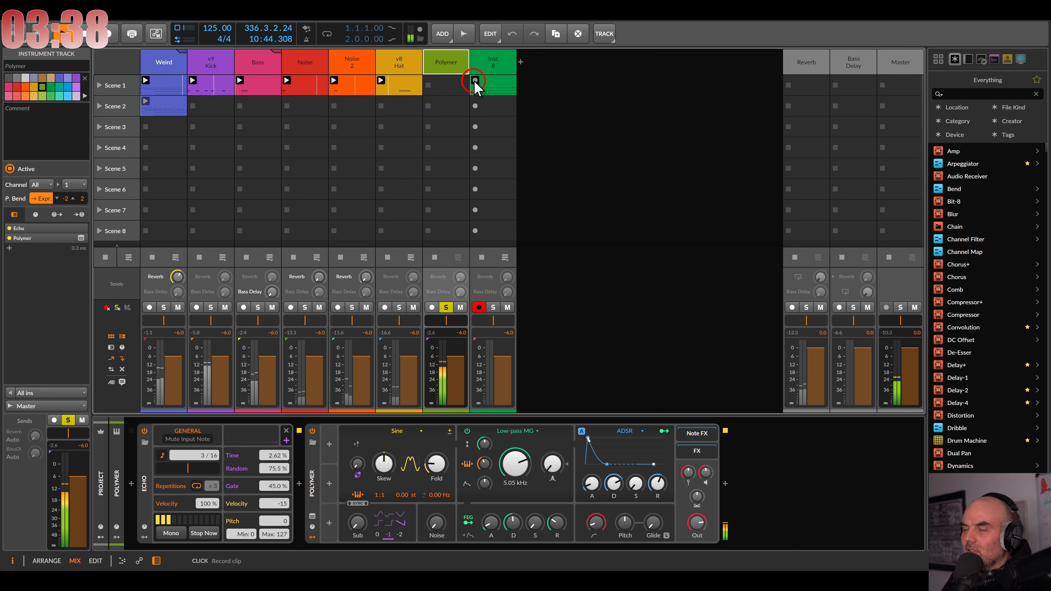
click(96, 35)
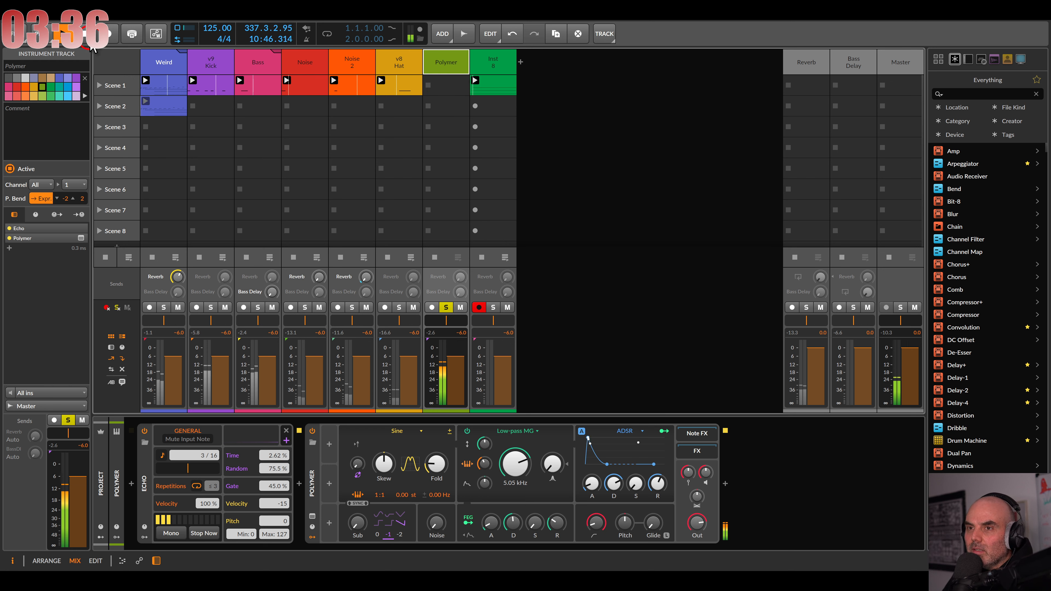
click(479, 308)
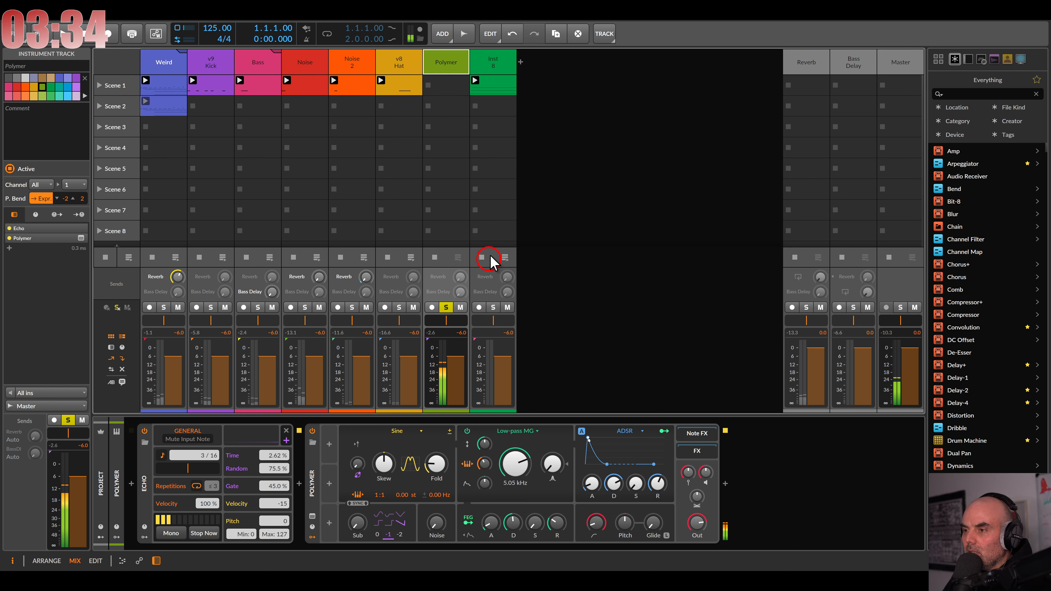
Step: Inspect the notes recorded in the new instrument track's Scene 1 clip and return to the Polymer track's devices
click(482, 64)
double_click(487, 81)
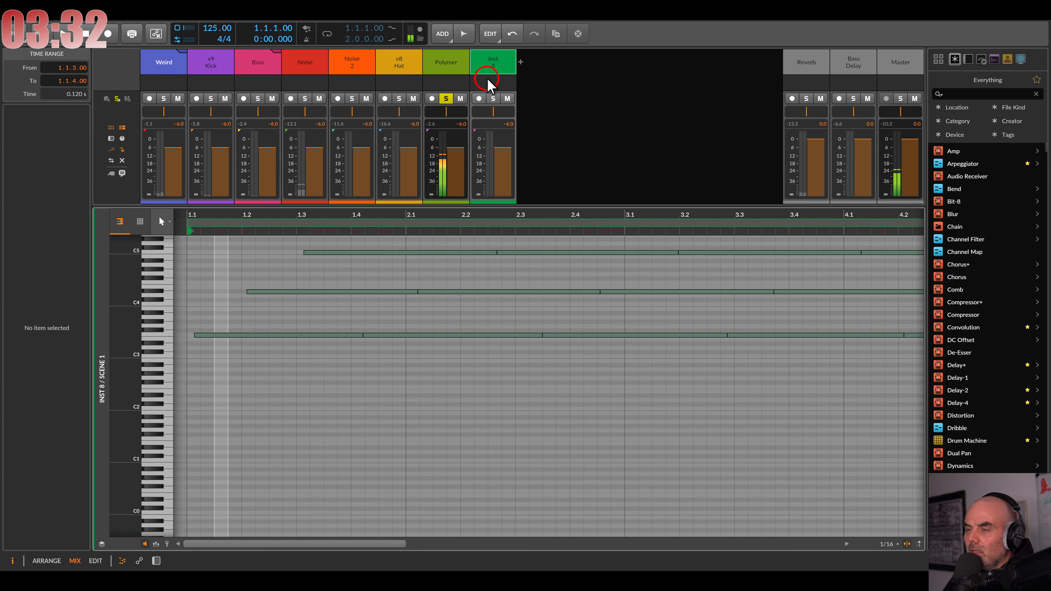
click(488, 65)
double_click(457, 64)
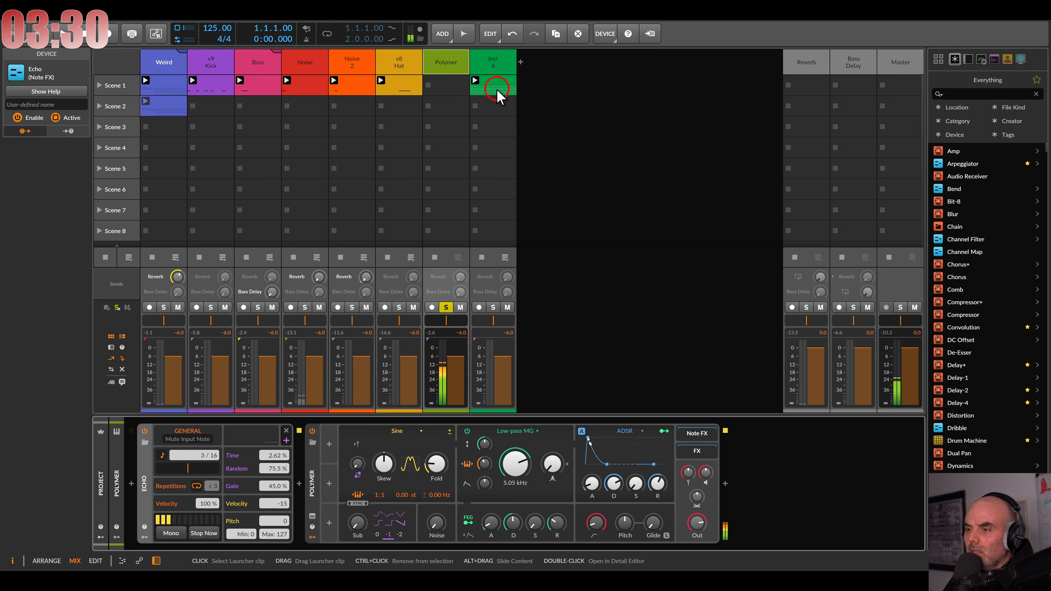
Step: Unsolo the Polymer track and start playback of all tracks
click(447, 307)
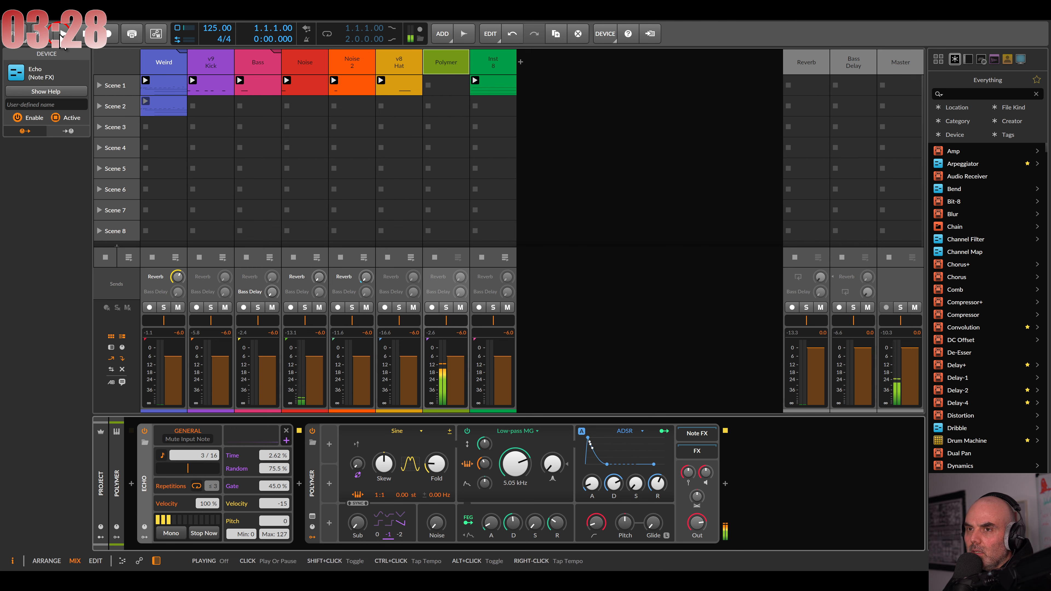
key(space)
click(490, 64)
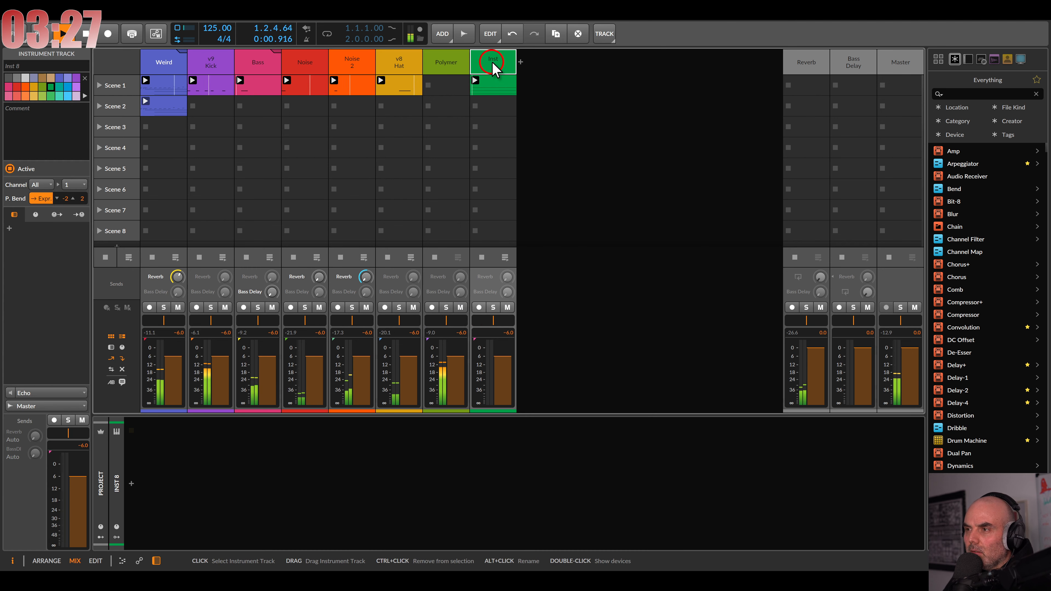
click(491, 86)
Step: Disable the Echo device on the Polymer track
click(446, 64)
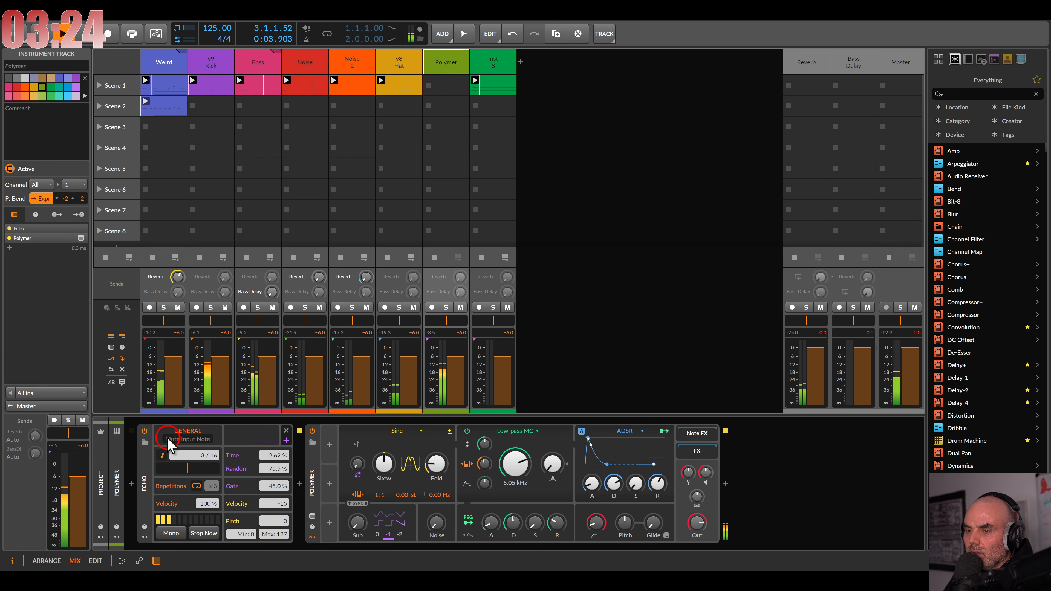
click(149, 429)
Step: Move the recorded clip to the Polymer track's Scene 1 slot and delete the emptied instrument track
drag(495, 83, 458, 89)
click(486, 70)
key(Delete)
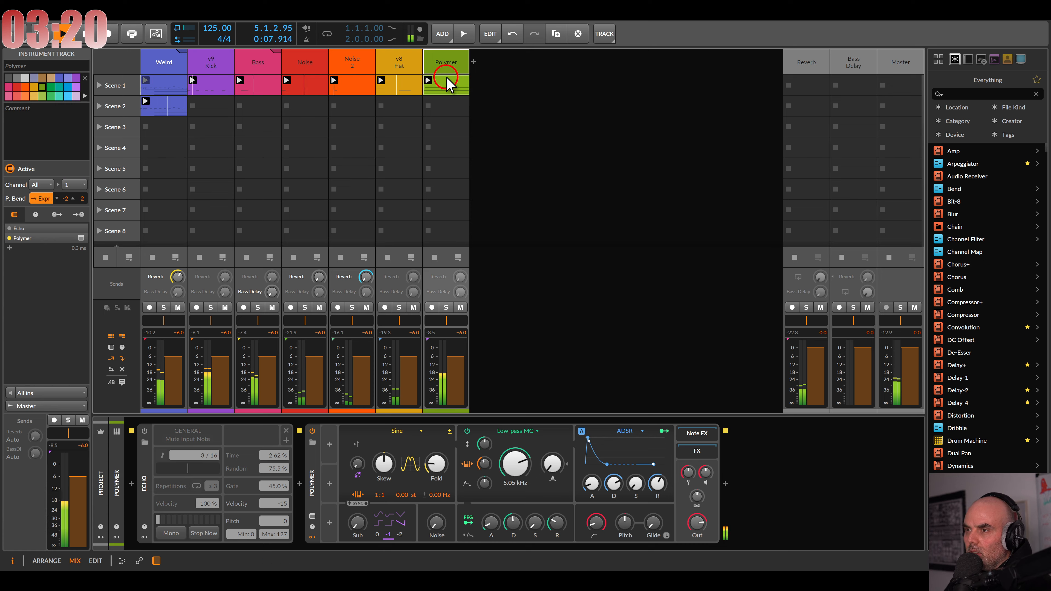
Step: Set the Polymer clip's loop to start at 5.1.1.00 with a length of 2.0.0.00, stopping playback for the edit
double_click(448, 83)
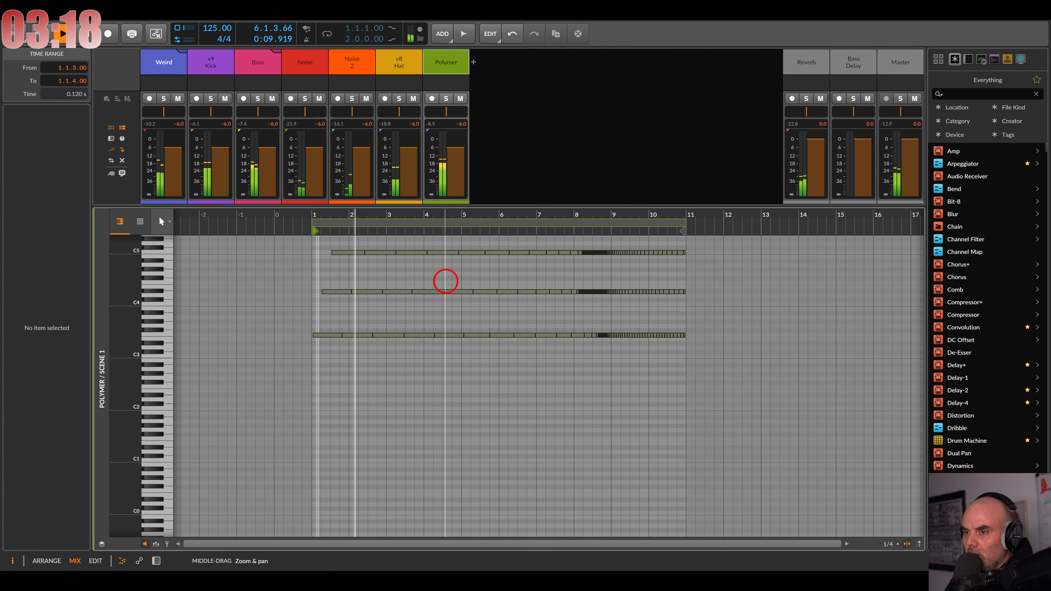
key(space)
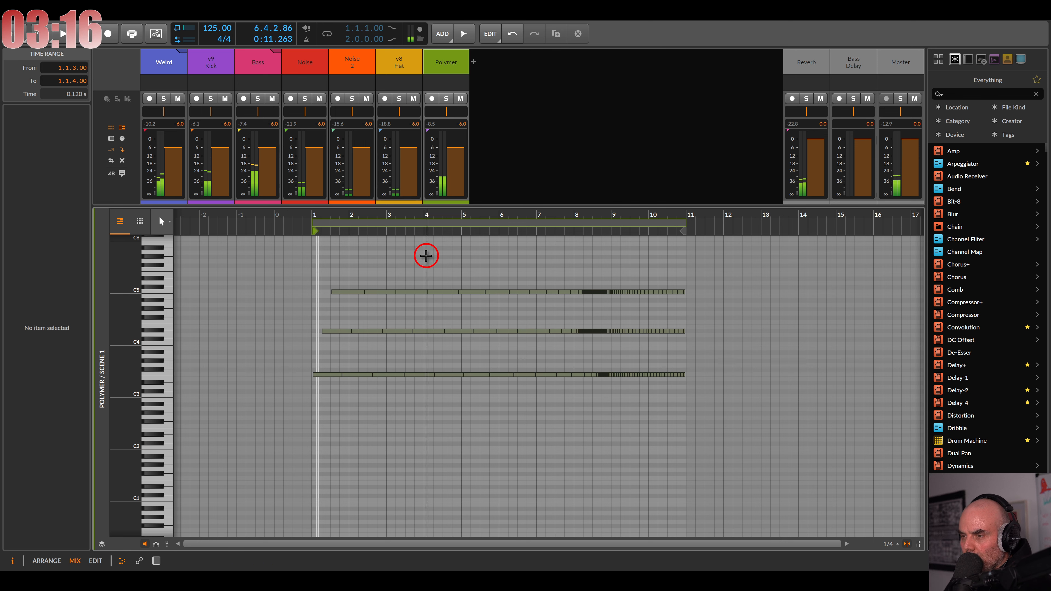
drag(311, 226, 462, 227)
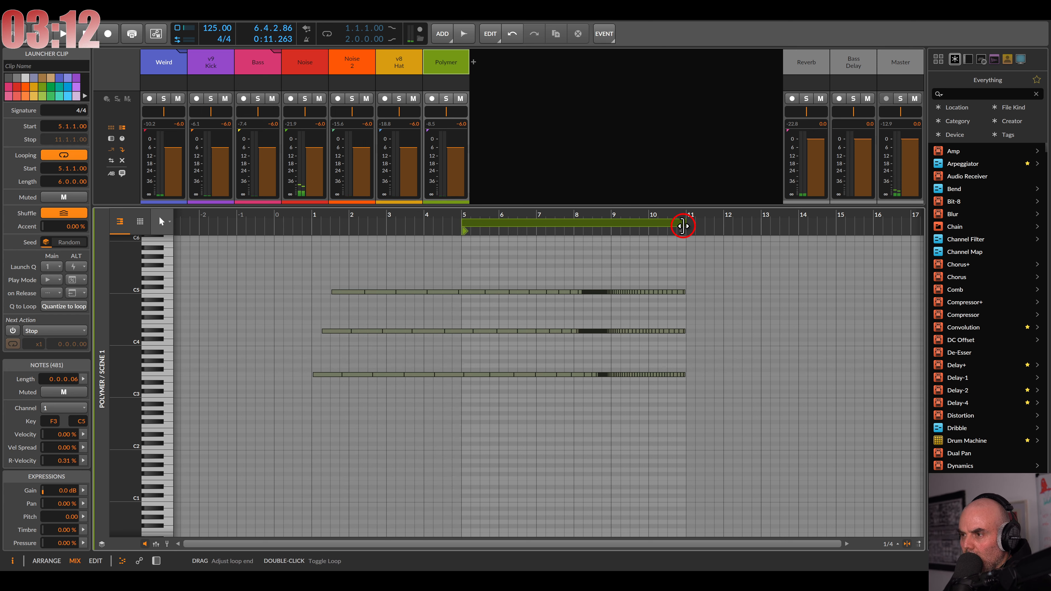
drag(682, 226, 536, 227)
double_click(439, 69)
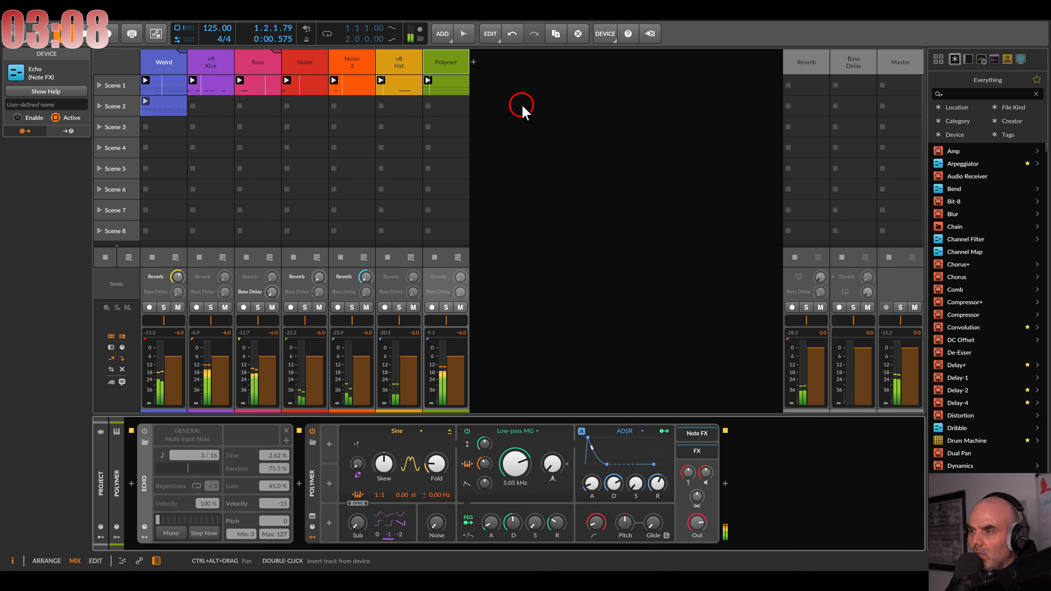
Step: Set the Decay of Polymer's ADSR envelope to 1.06 s
double_click(453, 82)
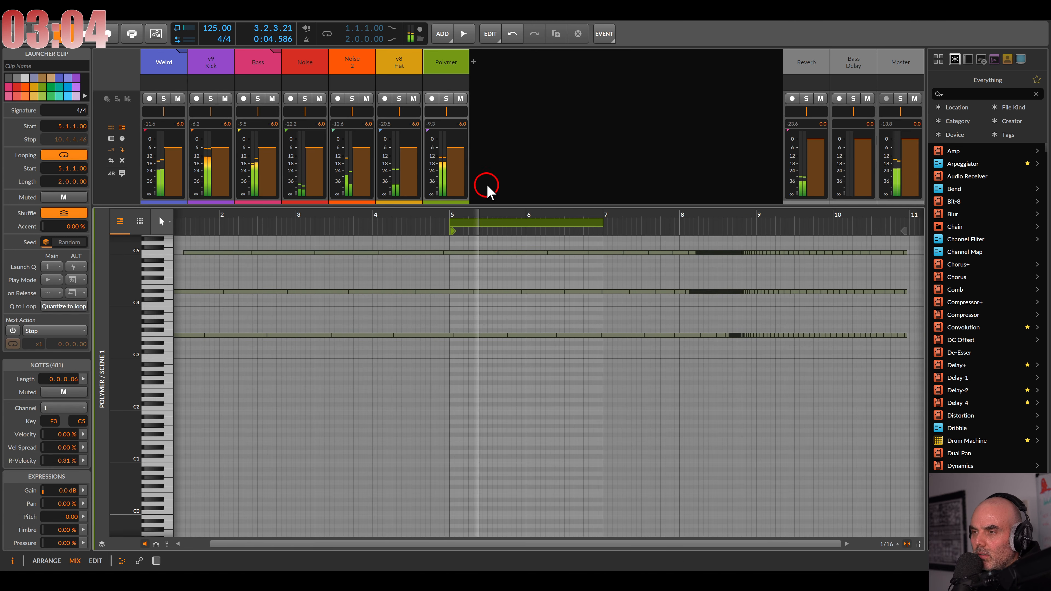
double_click(449, 63)
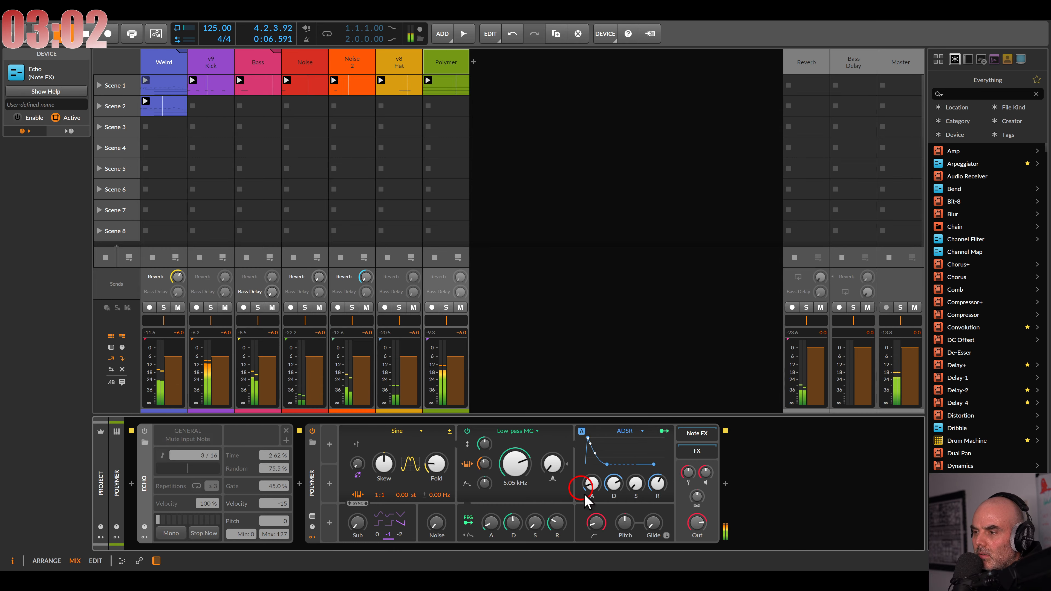
drag(620, 489, 620, 522)
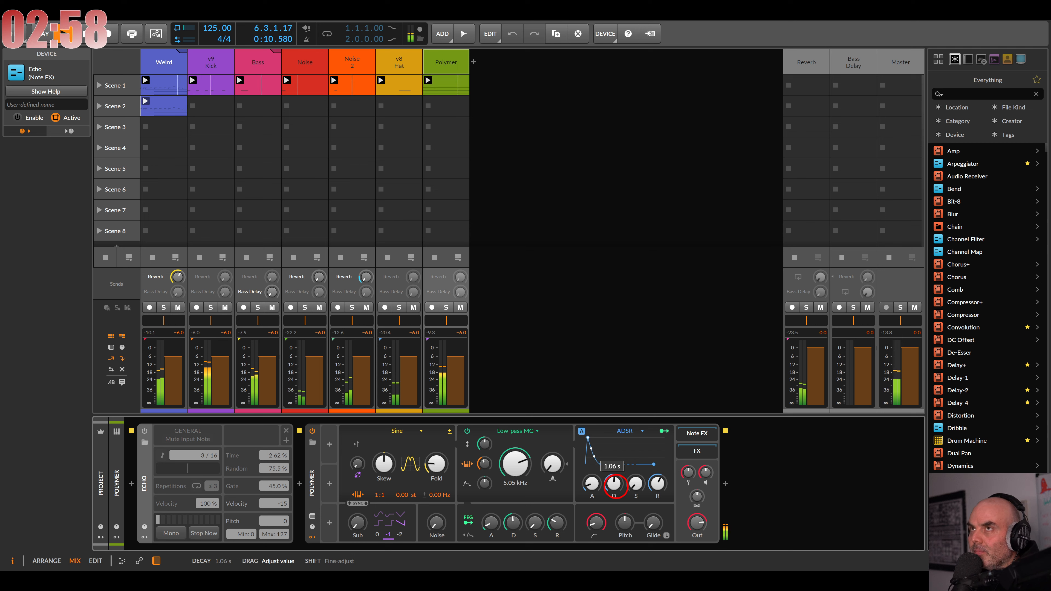
drag(614, 483, 620, 492)
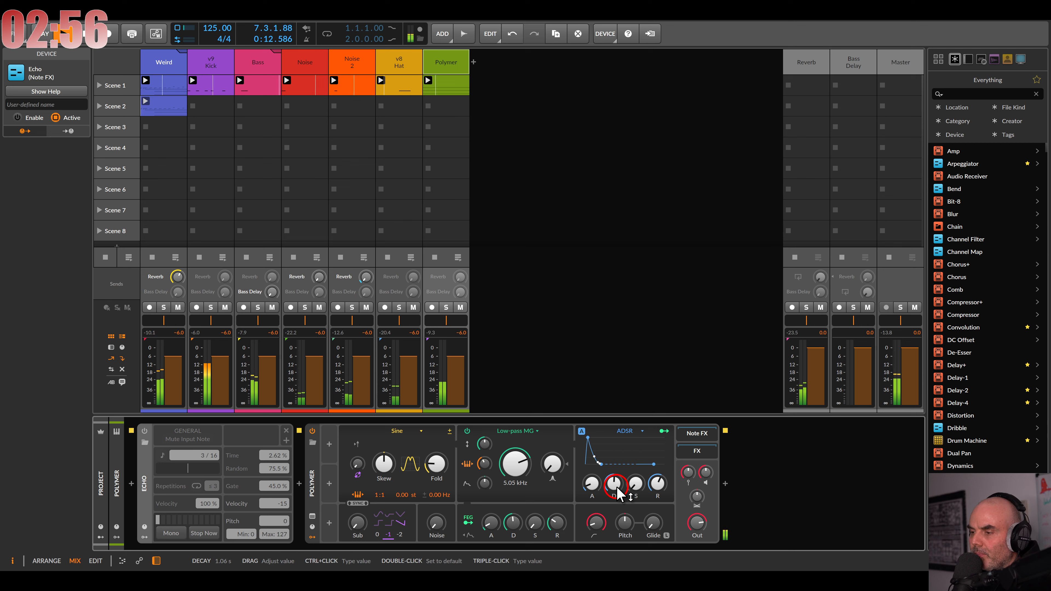
Step: Try the Scrawl oscillator in Polymer, then change the oscillator to Wavetable
click(414, 432)
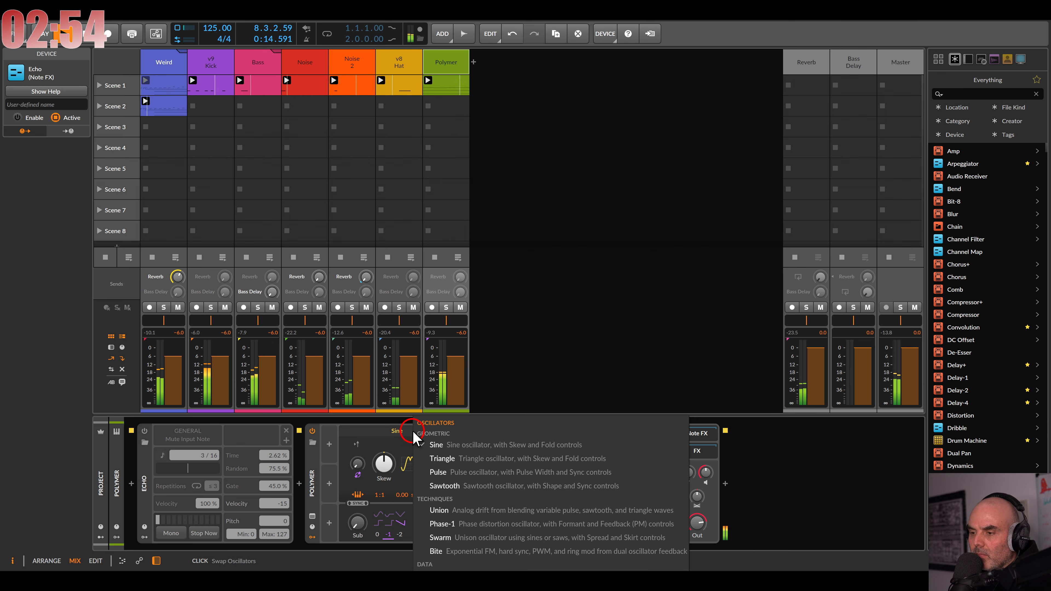
click(447, 576)
click(409, 434)
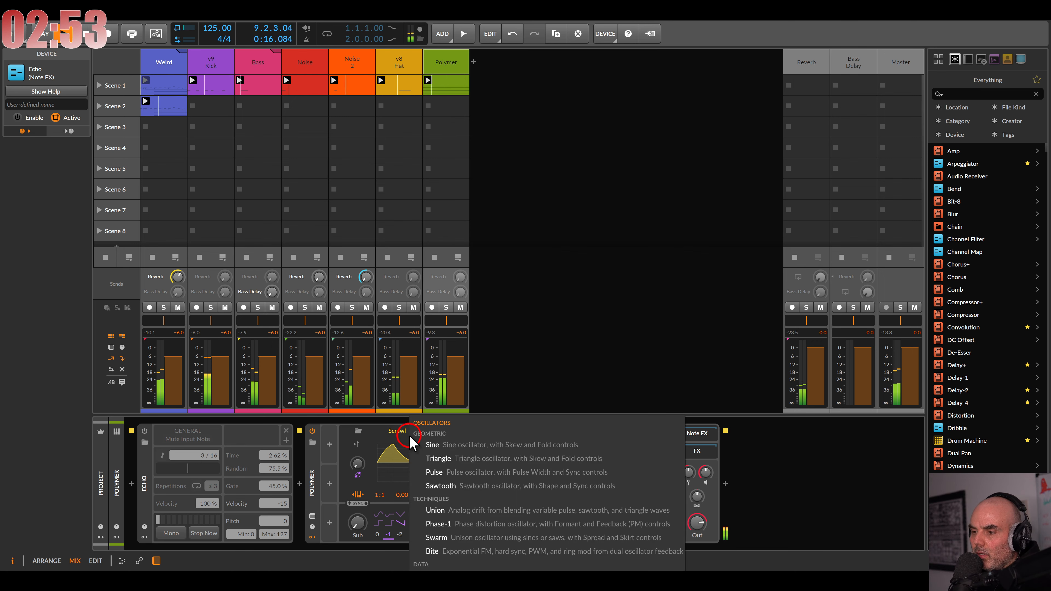
click(448, 571)
Step: Load the Random Steps 10-16 wavetable into Polymer's oscillator and raise its Index slightly
click(410, 466)
scroll(530, 317, up, 3)
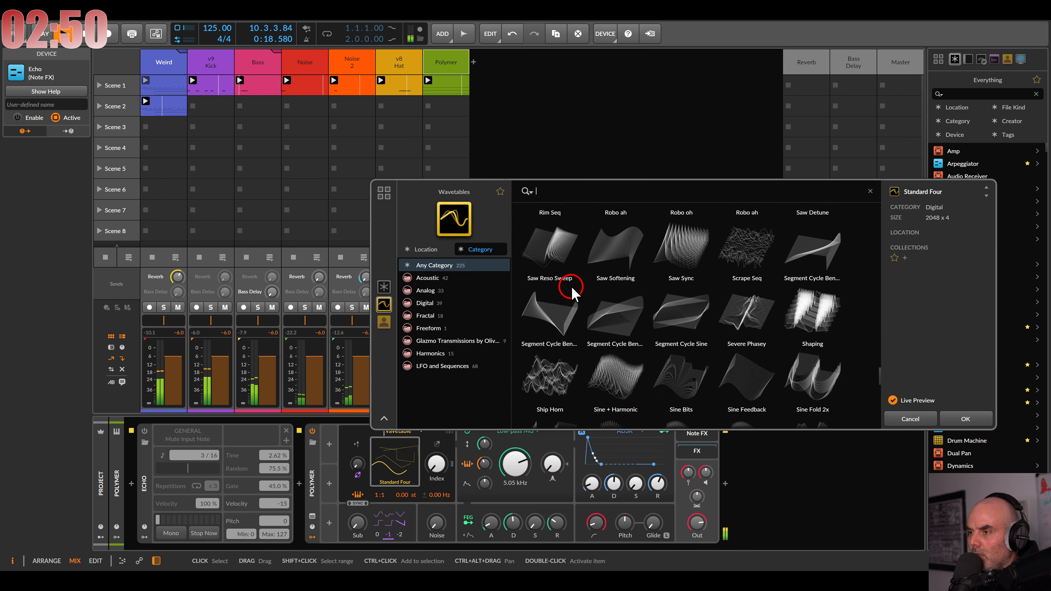
click(559, 282)
scroll(561, 283, up, 3)
click(557, 256)
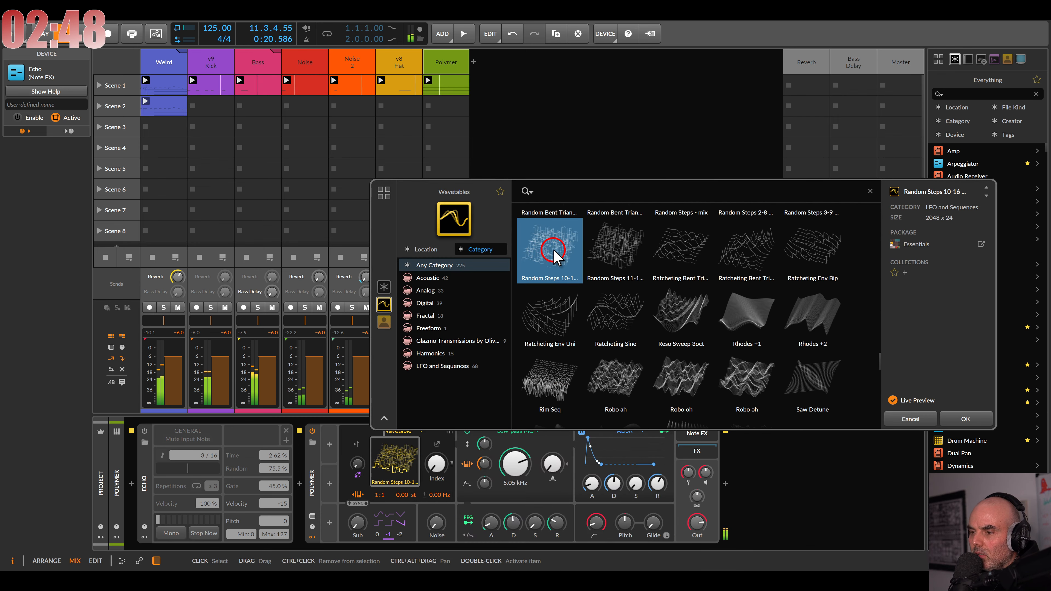
click(916, 426)
drag(436, 464, 436, 464)
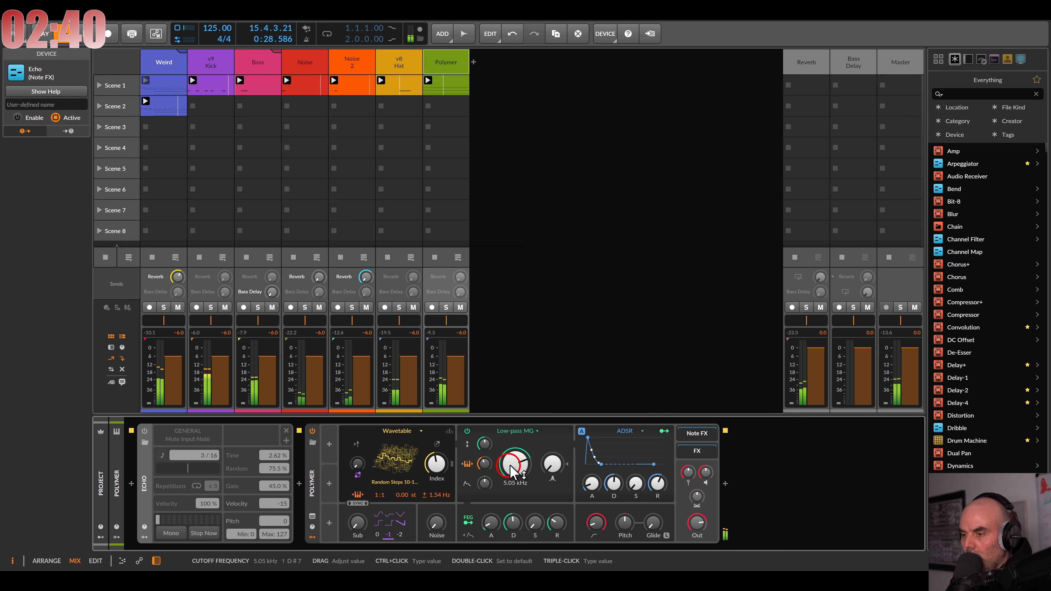
Step: Lower Polymer's filter cutoff to 1.19 kHz and lengthen the Attack of its ADSR envelope slightly
drag(515, 463, 516, 460)
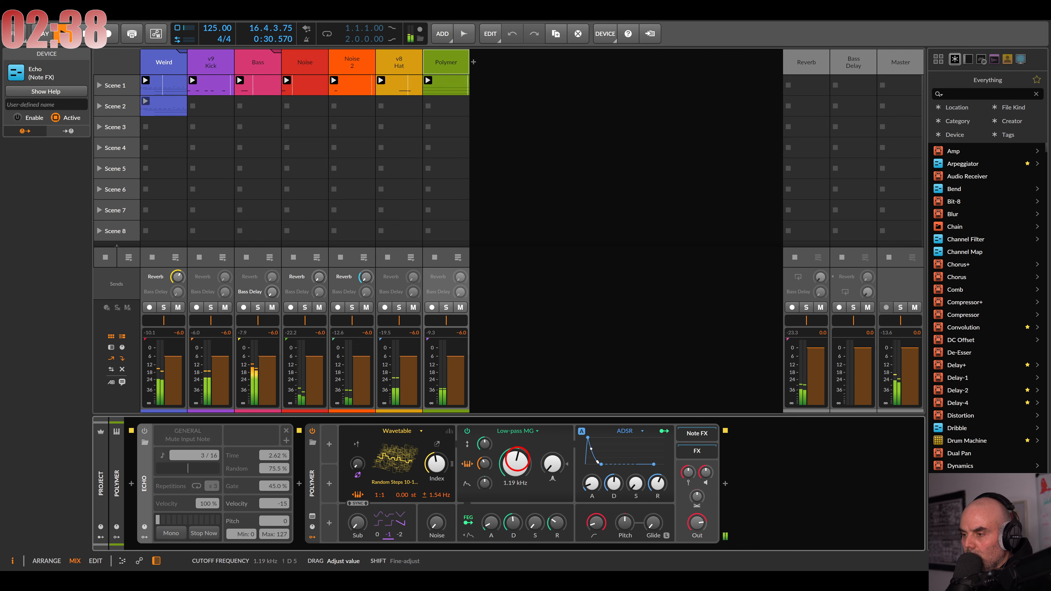
drag(597, 479, 598, 464)
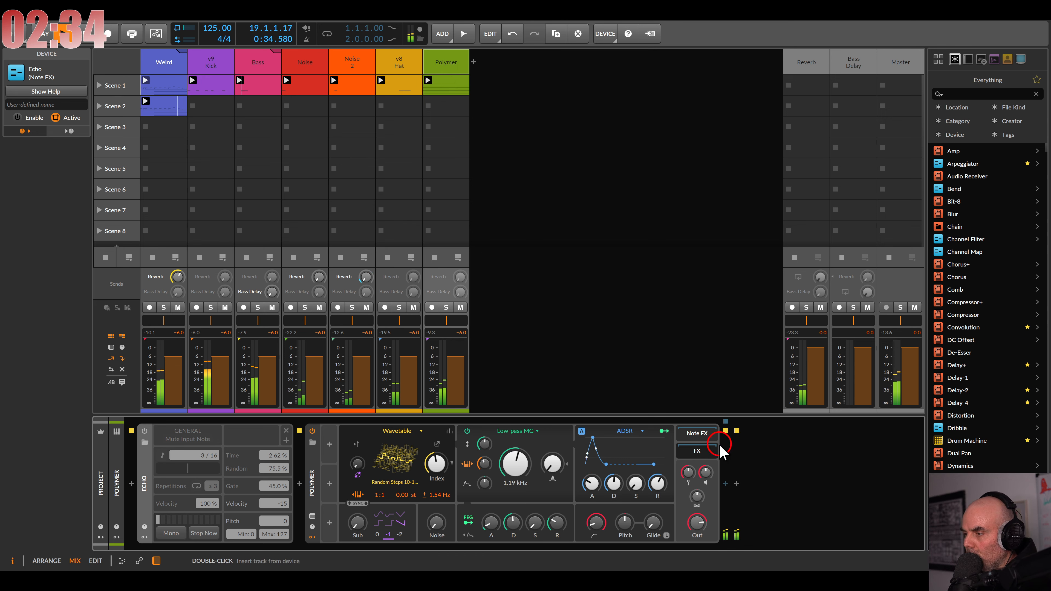
Step: Insert the Delay-2 effect after Polymer and adjust its Mix amount
click(724, 484)
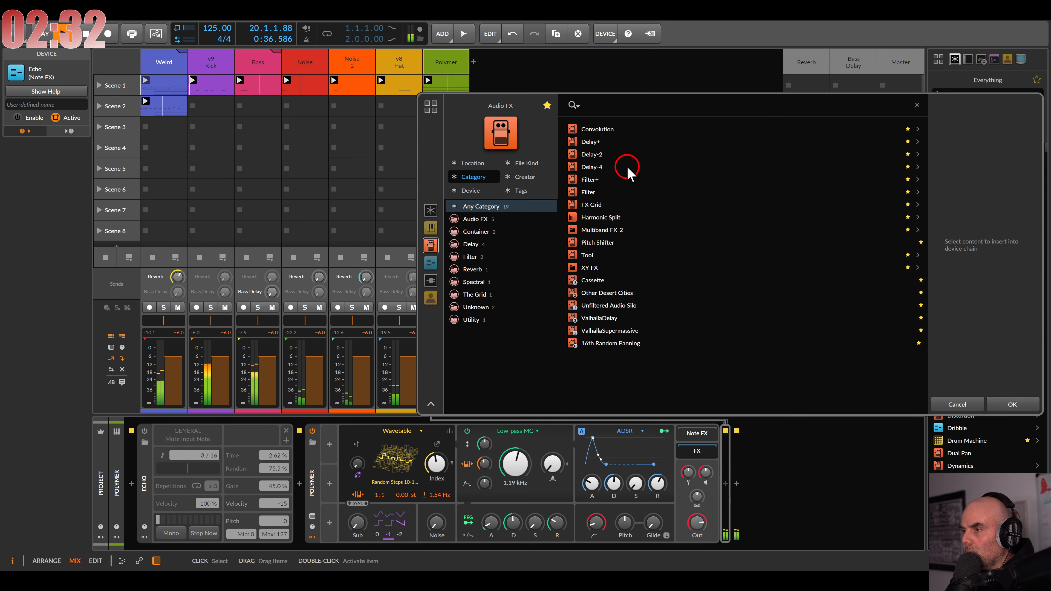
double_click(595, 157)
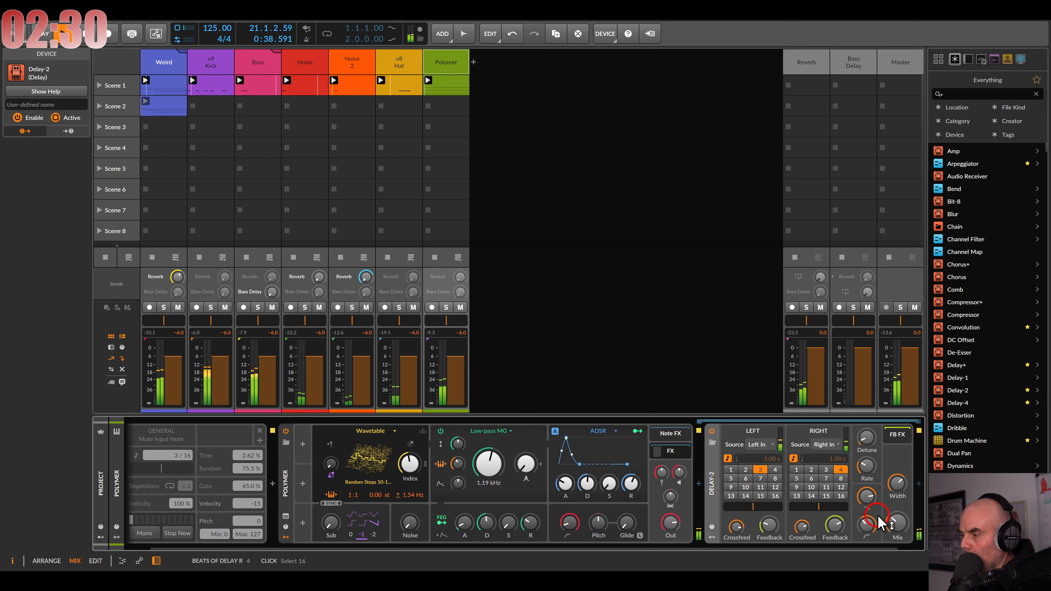
drag(895, 522, 864, 480)
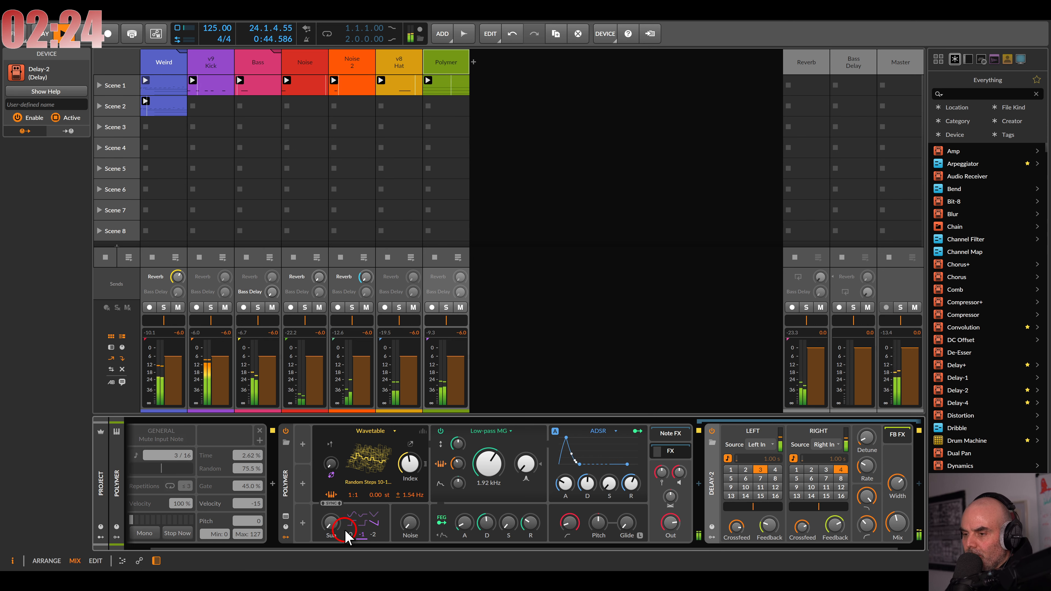
Step: Raise Polymer's filter cutoff to 2.79 kHz and set the wavetable Index to 48.2 %
click(495, 468)
drag(494, 467, 493, 466)
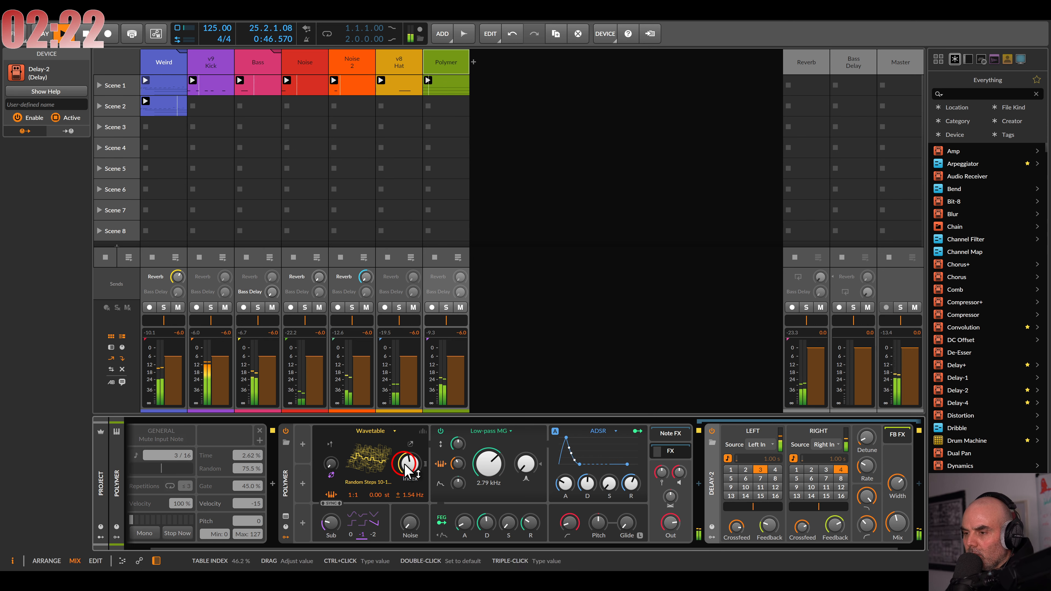
drag(406, 465, 377, 462)
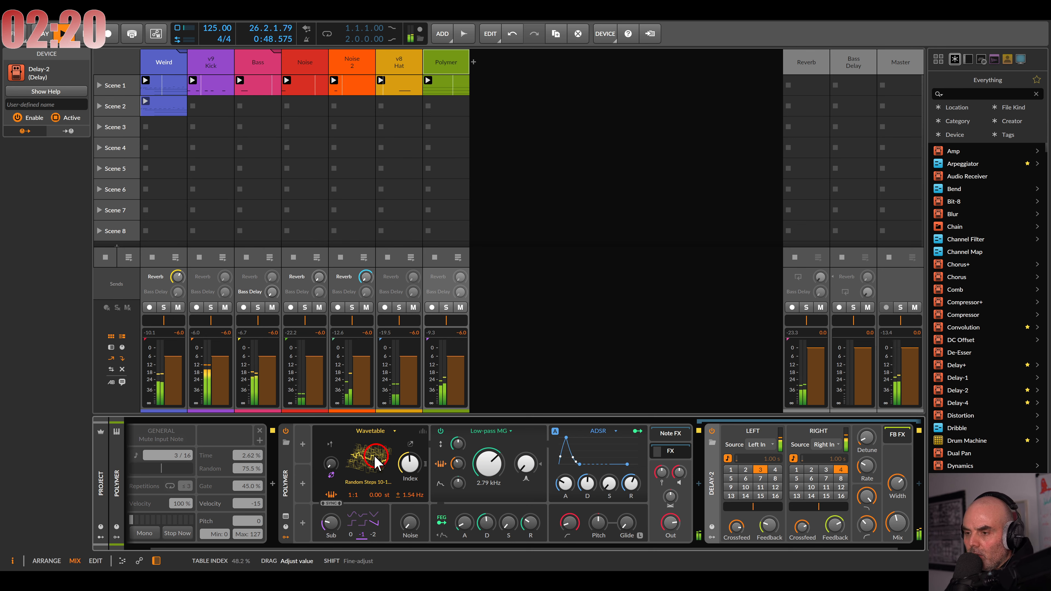
Step: Add a Random modulator to Polymer, show its settings and adjust its smoothing
click(303, 444)
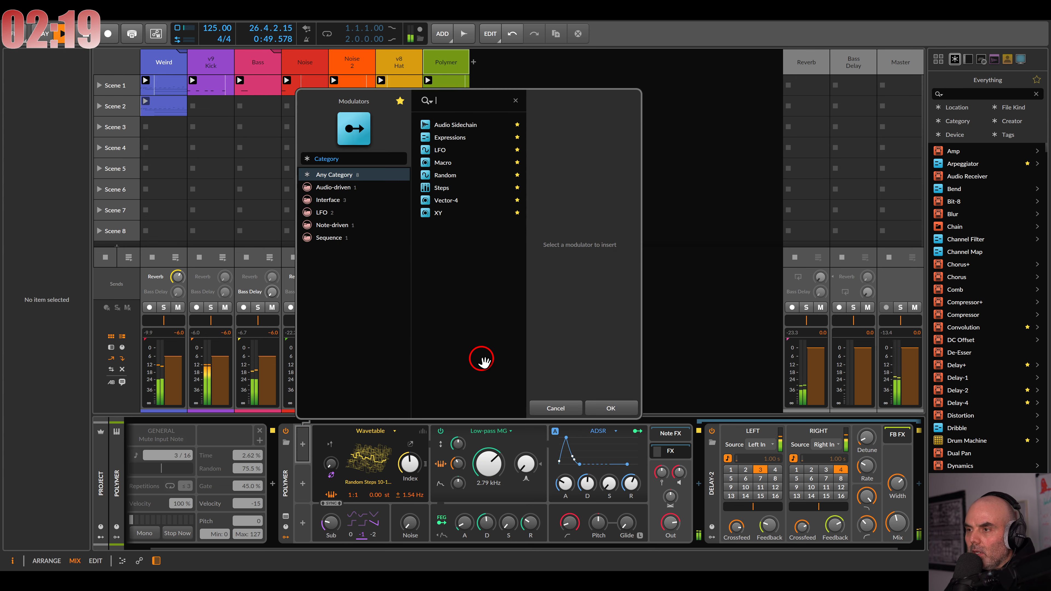
double_click(434, 169)
click(309, 439)
drag(372, 470, 373, 468)
Step: Map the Random modulator to Polymer's wavetable Index with an amount of 0.560 and toggle the modulator's bipolar option
click(321, 461)
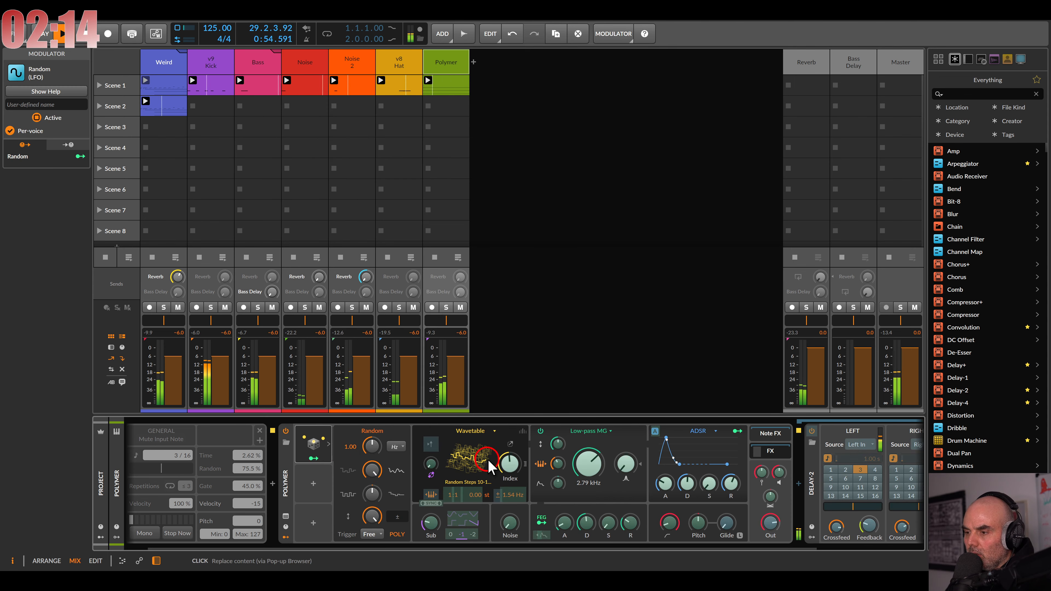
drag(508, 466, 506, 456)
click(396, 516)
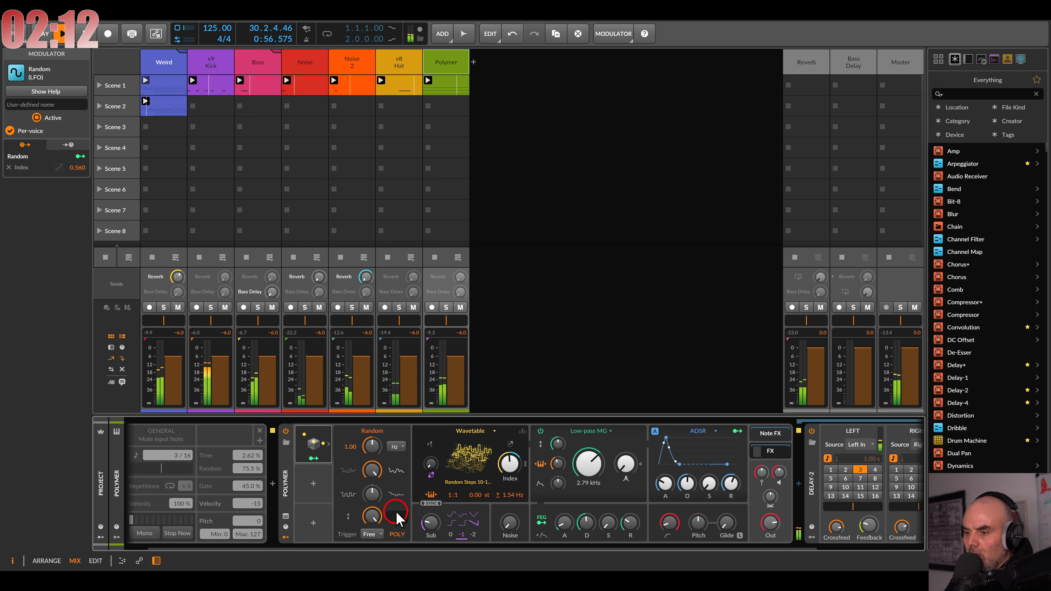
click(517, 512)
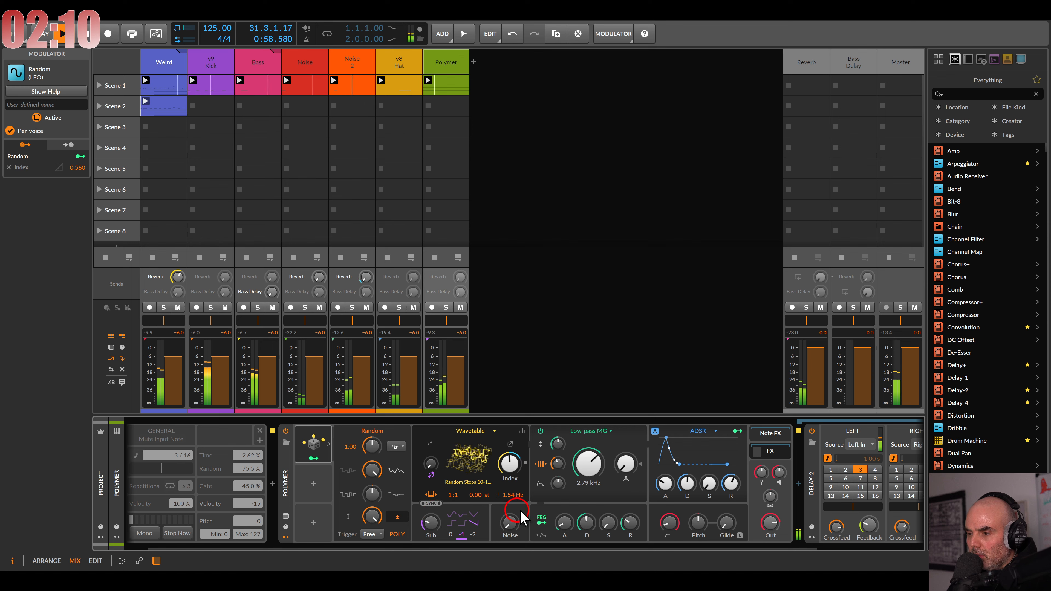
Step: Set Polymer's oscillator ratio to 1:2 and its filter cutoff to 1.21 kHz
drag(551, 504, 430, 507)
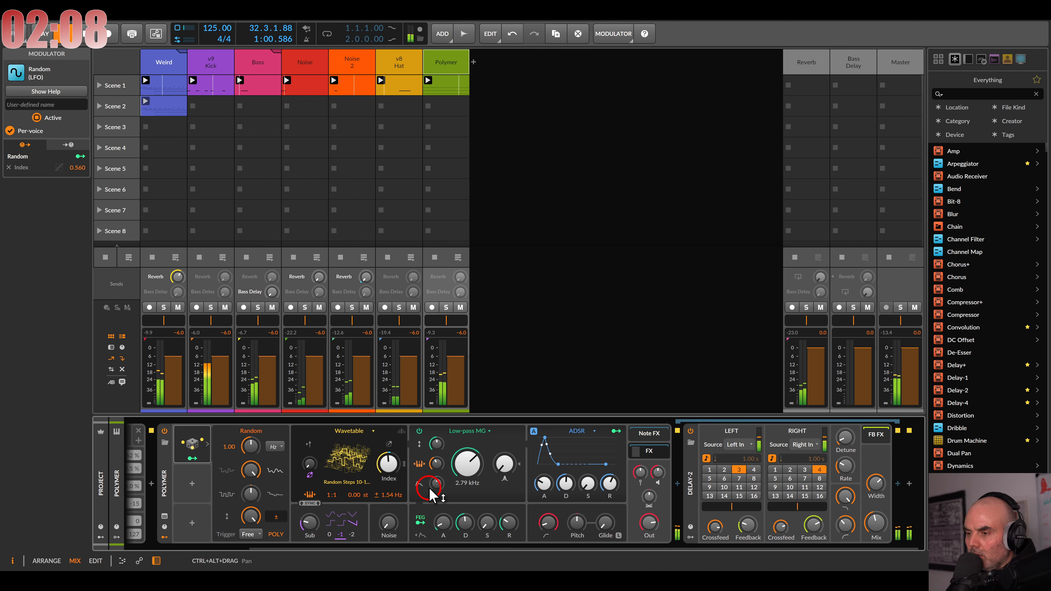
drag(461, 464, 460, 467)
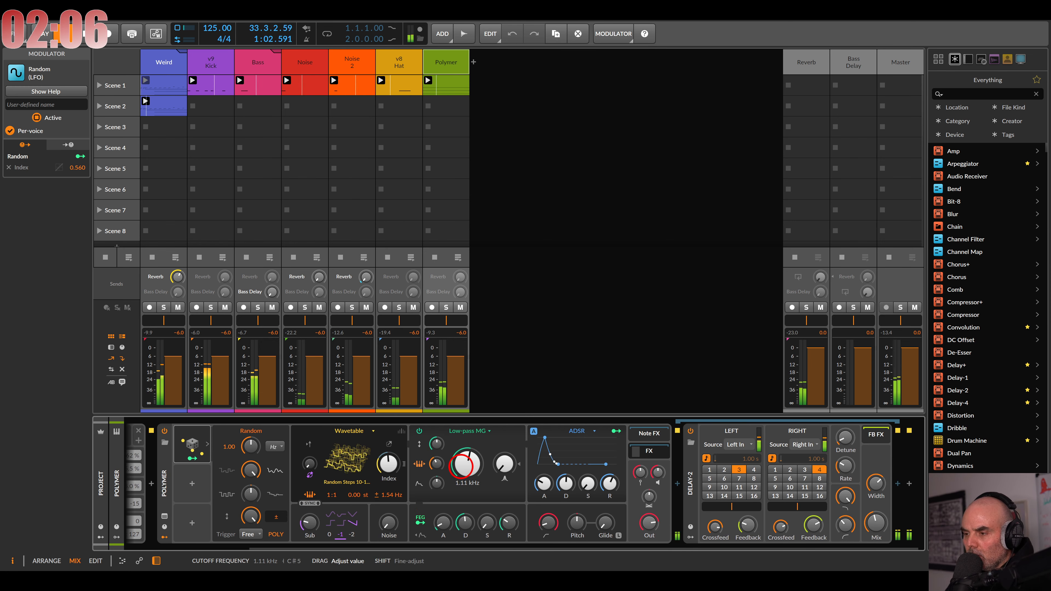
drag(461, 466, 461, 463)
drag(337, 496, 337, 492)
click(462, 467)
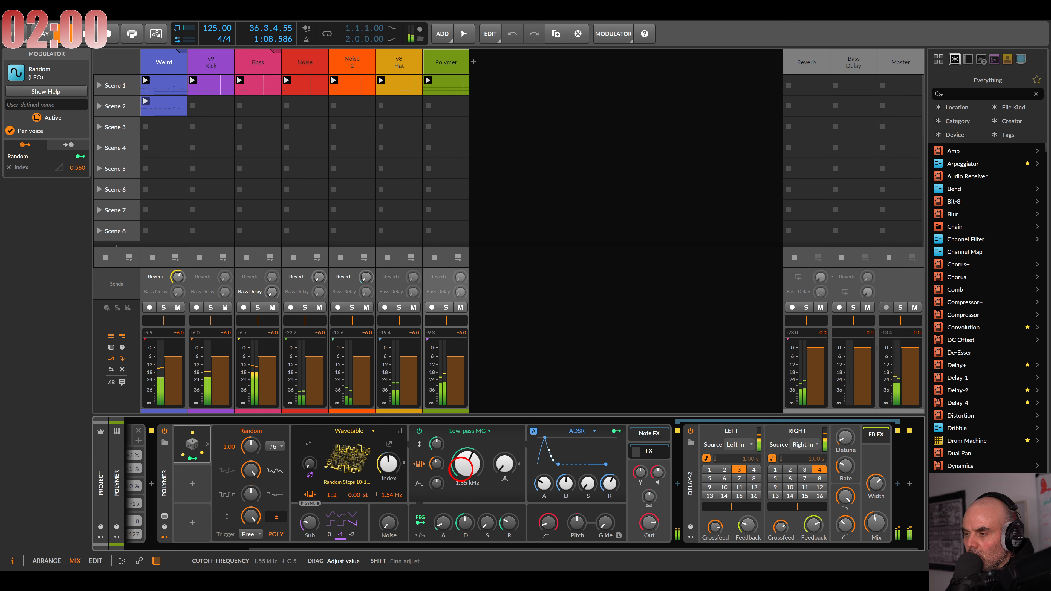
Step: Show the project modulators and map the Audio Sidechain modulator to Polymer's Output level and filter cutoff
drag(175, 486, 397, 496)
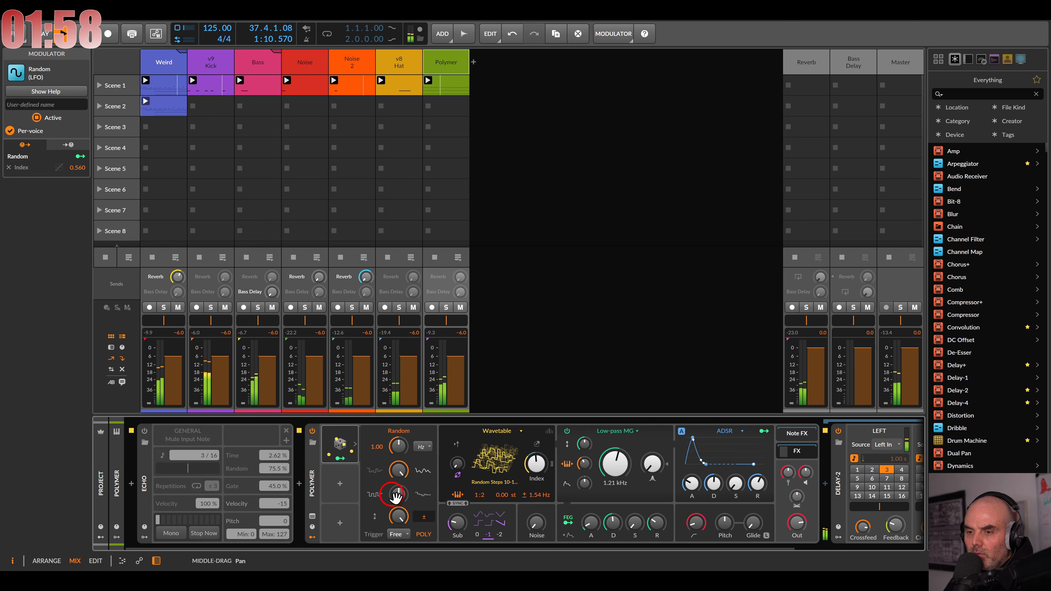
click(110, 539)
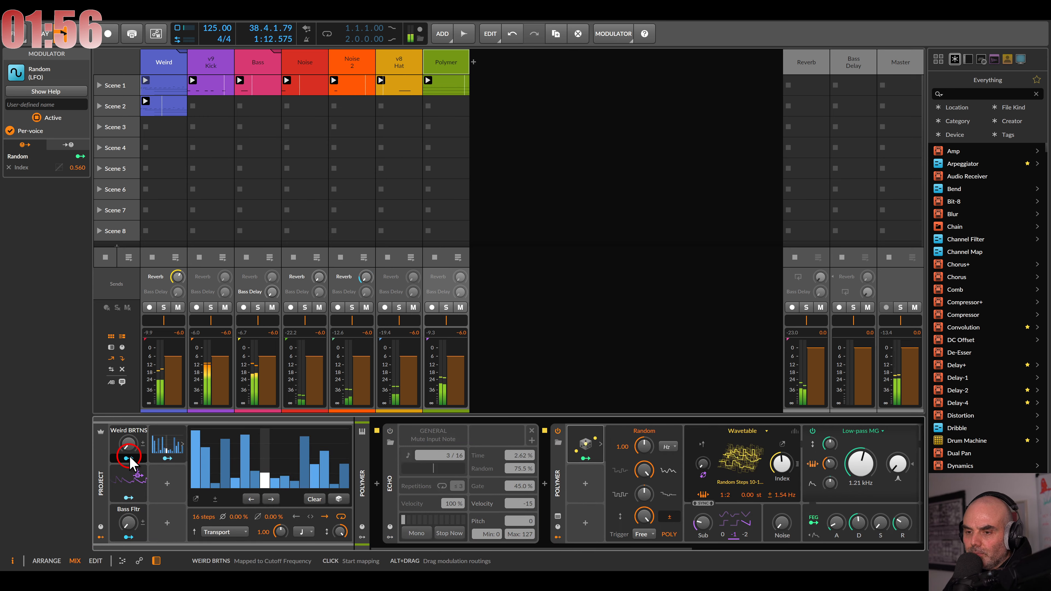
click(126, 499)
drag(807, 509, 582, 507)
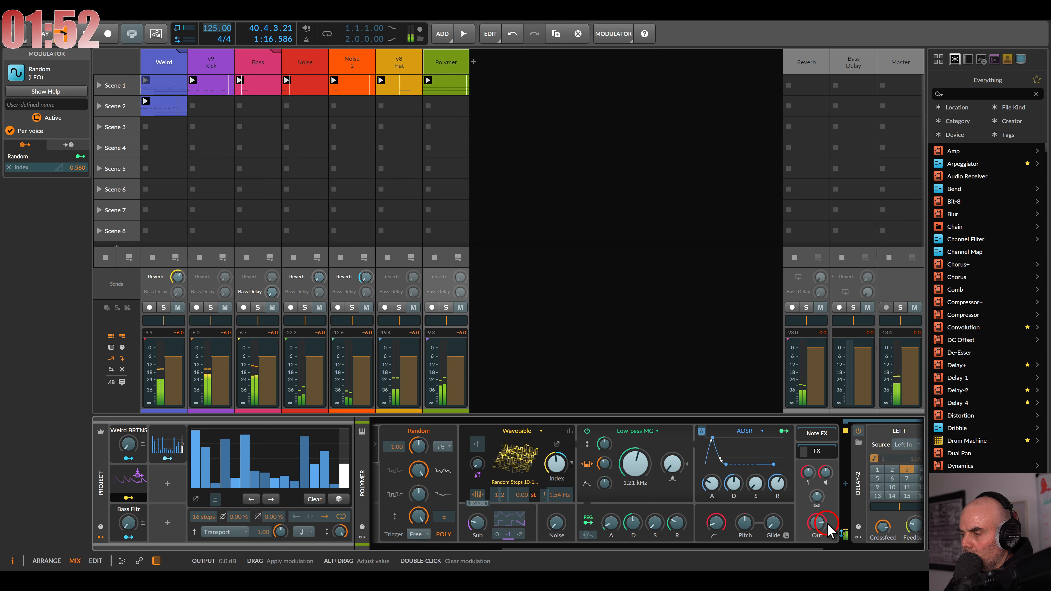
drag(815, 522, 818, 522)
drag(621, 462, 623, 465)
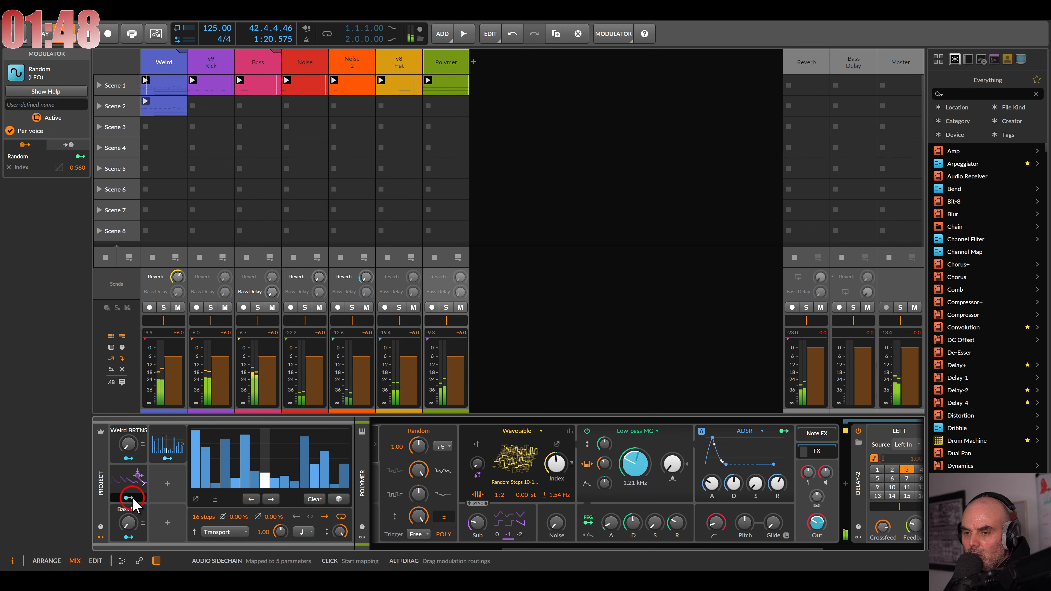
Step: Rename the Polymer track as Chord
click(439, 76)
click(47, 66)
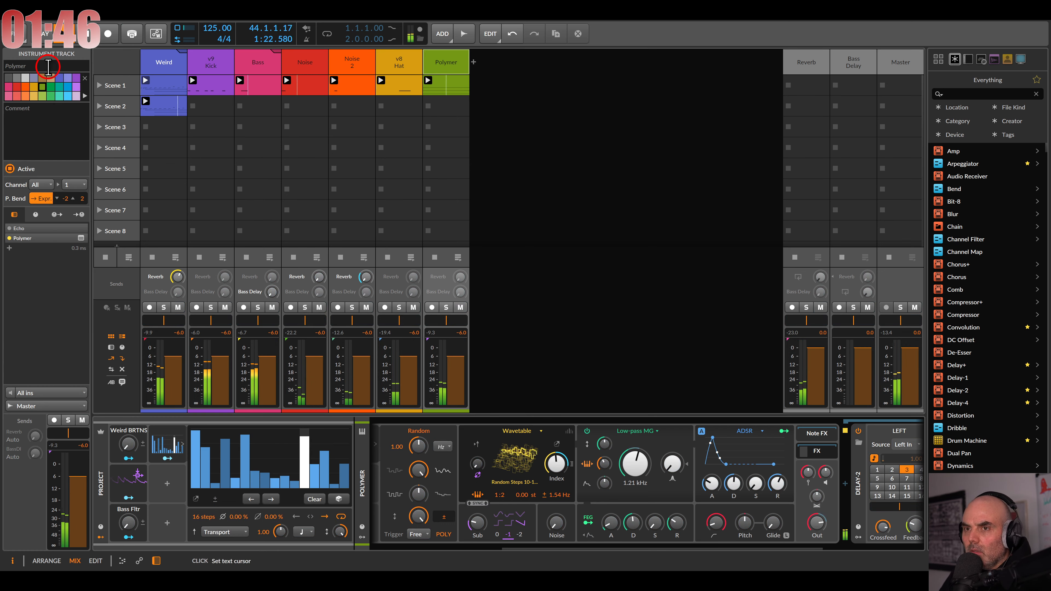
text(Chord)
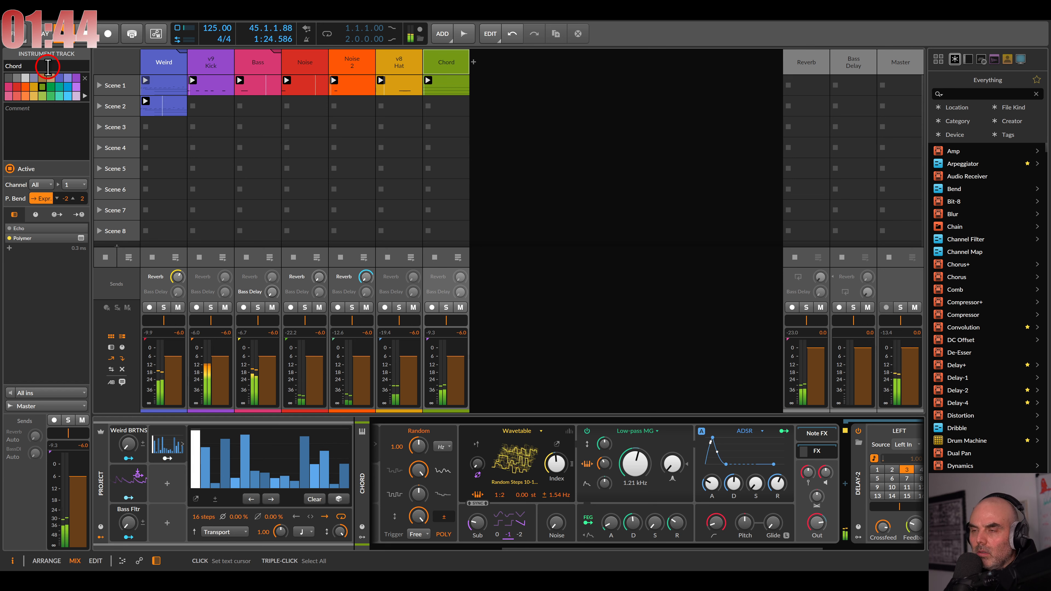
key(Return)
Step: Raise Polymer's filter cutoff to 1.86 kHz and insert a Filter+ device after Delay-2
mouse_move(644, 473)
mouse_down()
mouse_move(644, 447)
mouse_move(635, 474)
mouse_up()
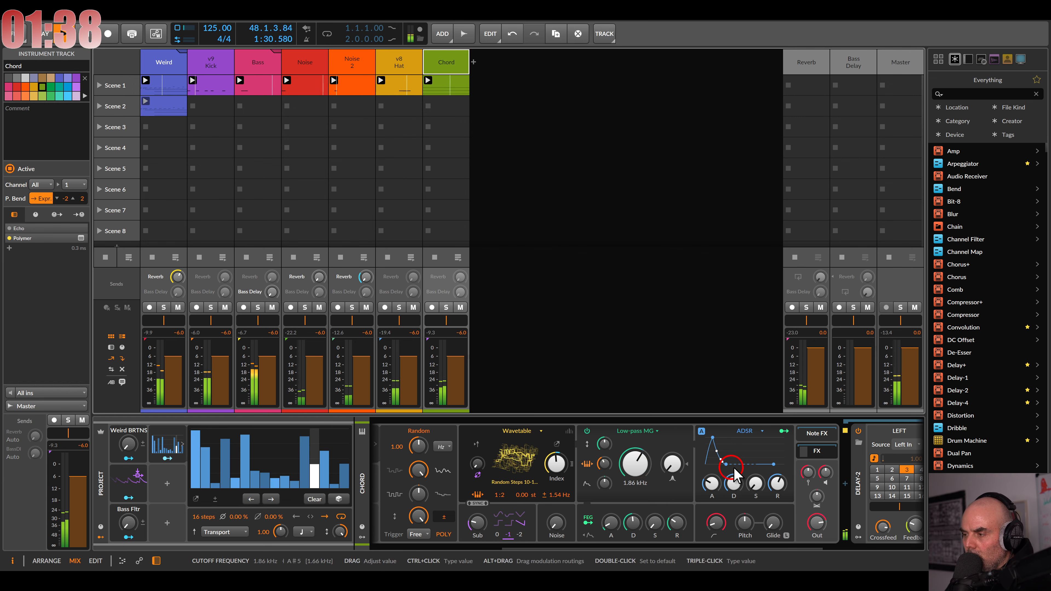
scroll(635, 476, right, 5)
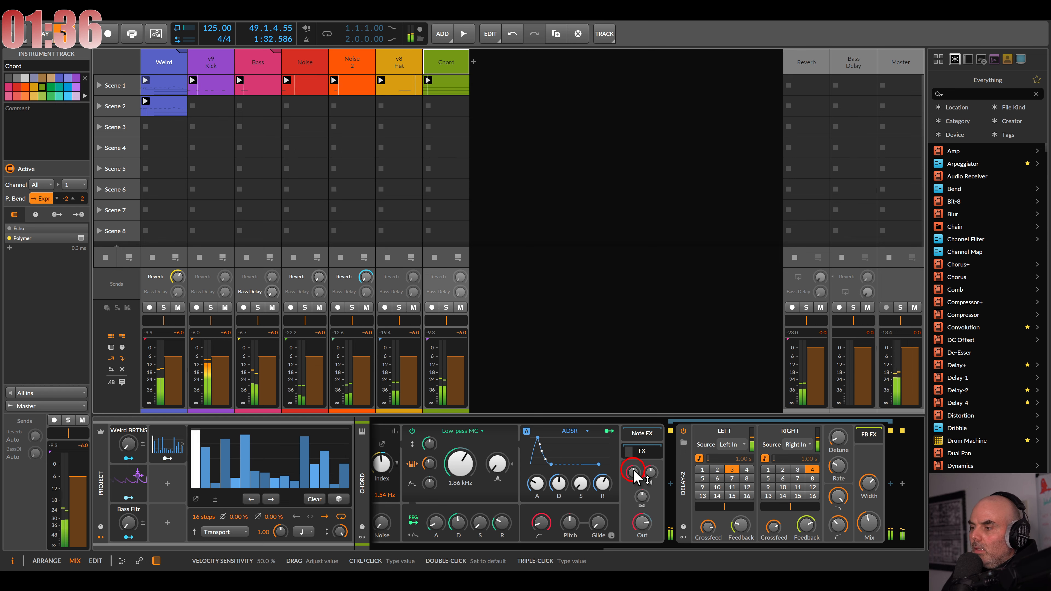
click(901, 484)
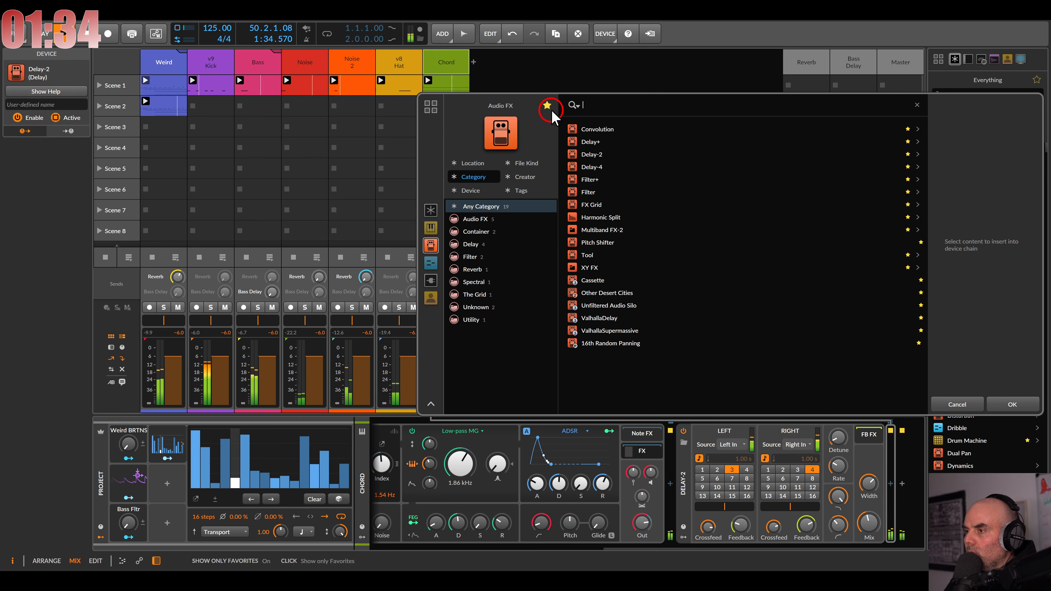
double_click(589, 179)
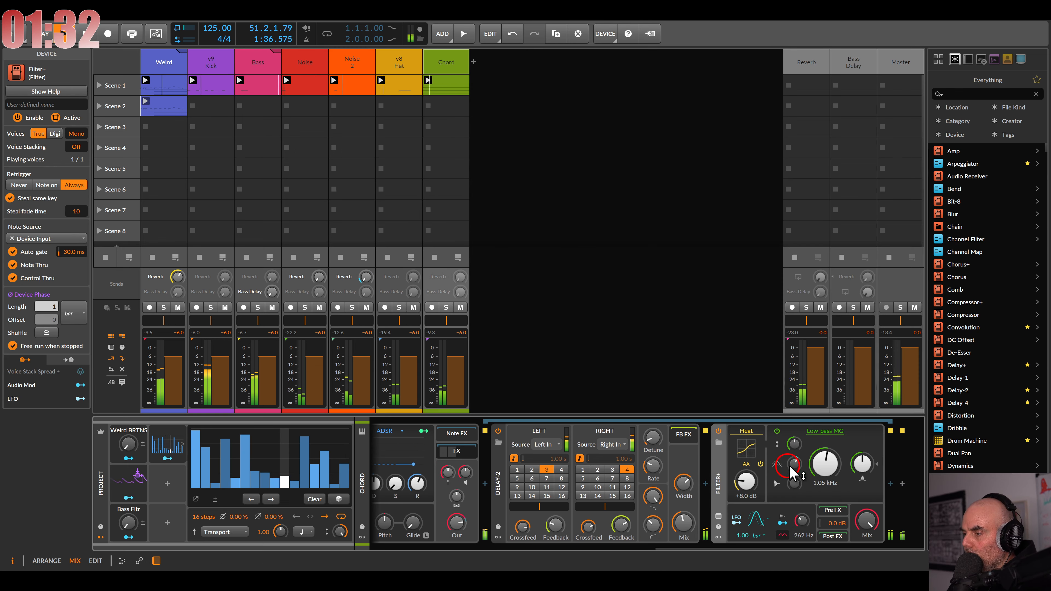
Step: Raise the Filter+ cutoff to 33.5 kHz and change its filter type from Low-pass MG to Fizz
drag(830, 470, 830, 431)
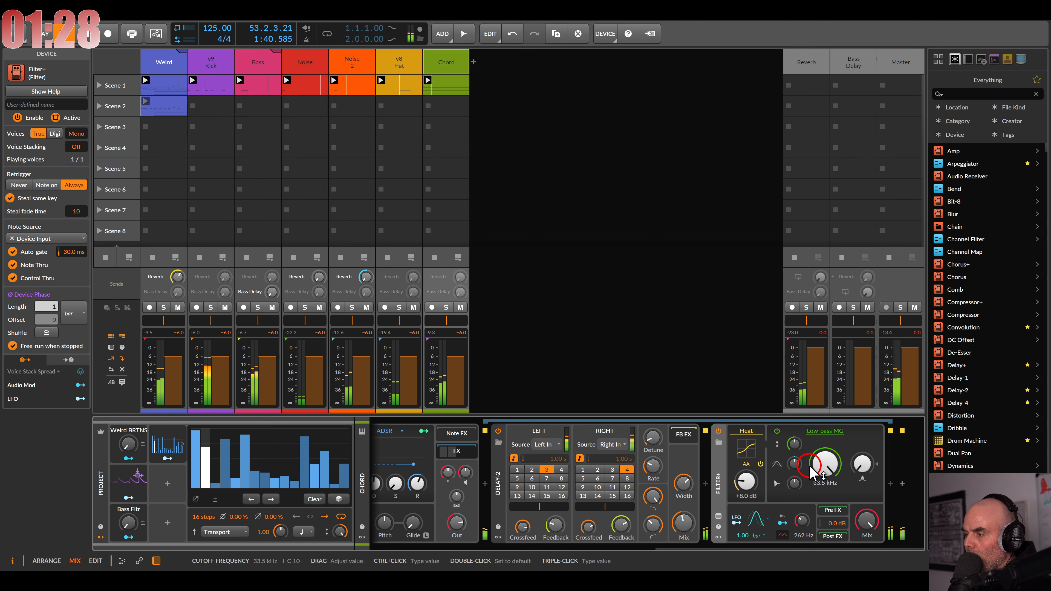
click(811, 431)
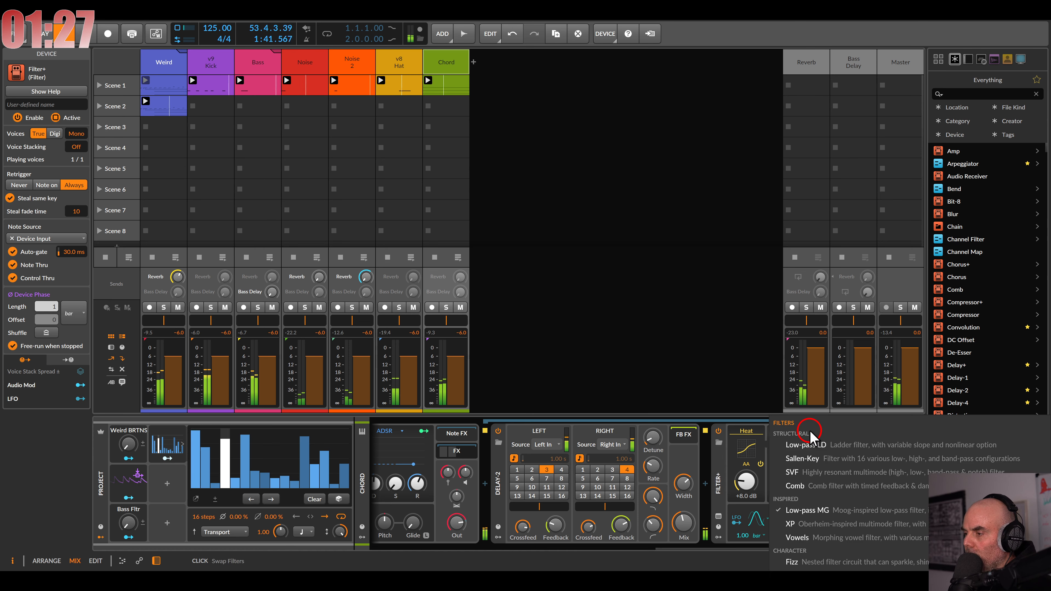
click(832, 559)
Step: Open up Polymer's own low-pass filter by setting its cutoff to 6.94 kHz
scroll(575, 486, up, 5)
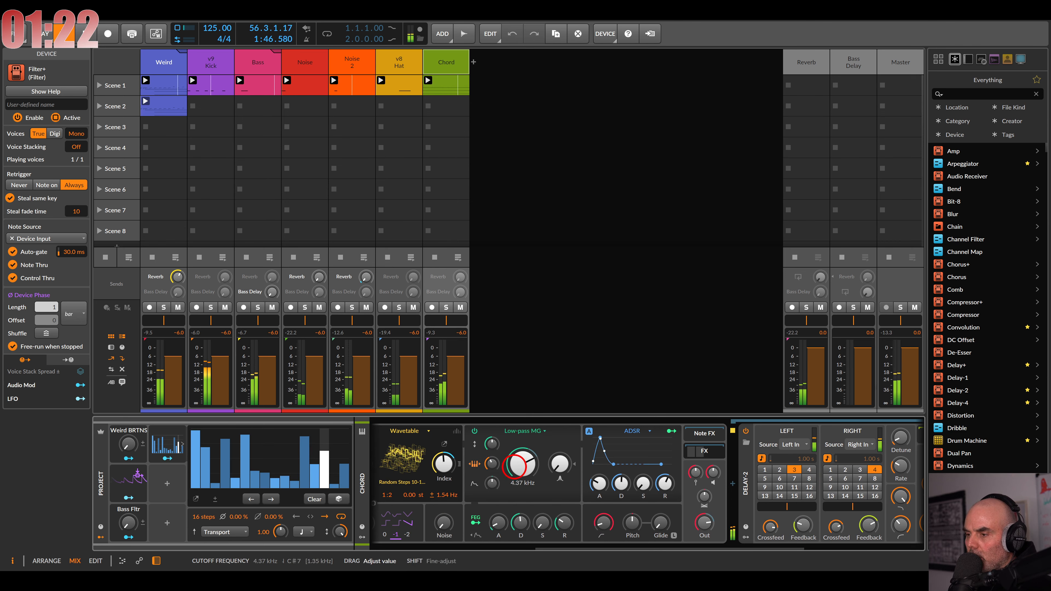
drag(514, 467, 515, 452)
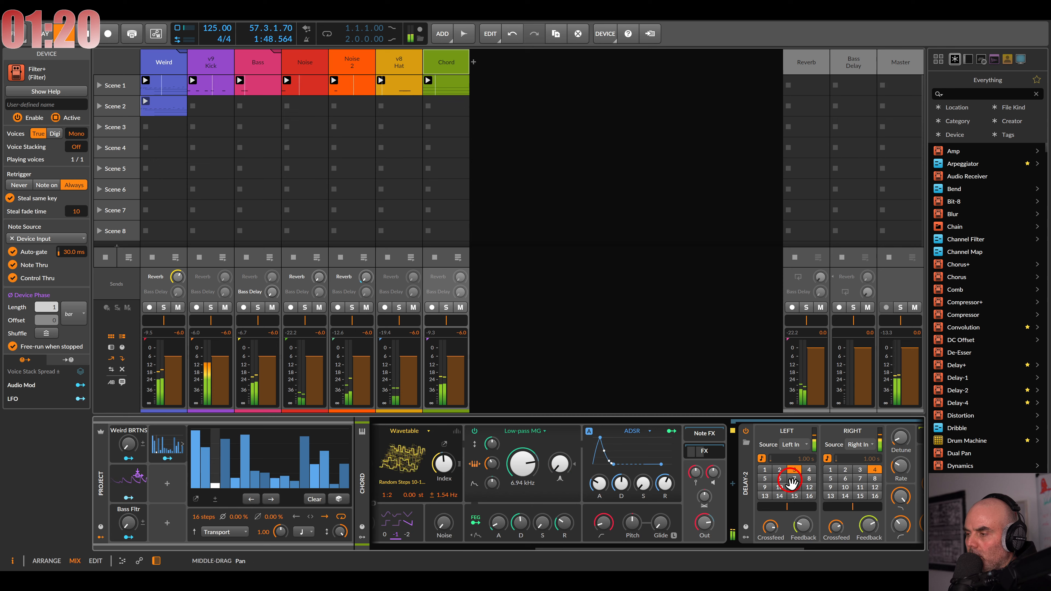
Step: Map the project's Audio Sidechain modulator to the main cutoff of Filter+ with a negative amount
scroll(517, 471, down, 5)
click(129, 499)
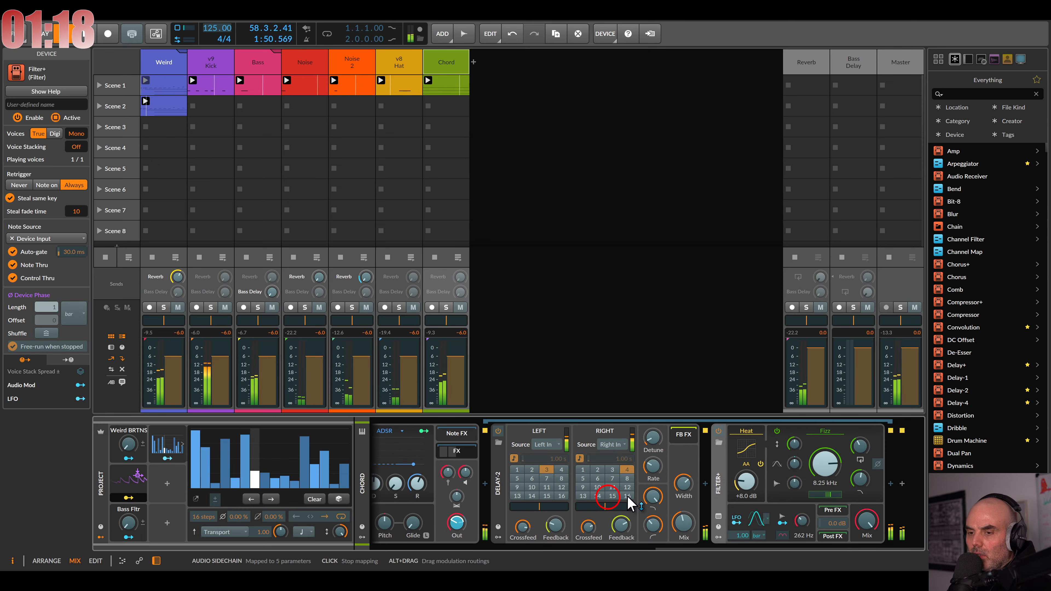
drag(825, 464, 825, 489)
click(130, 498)
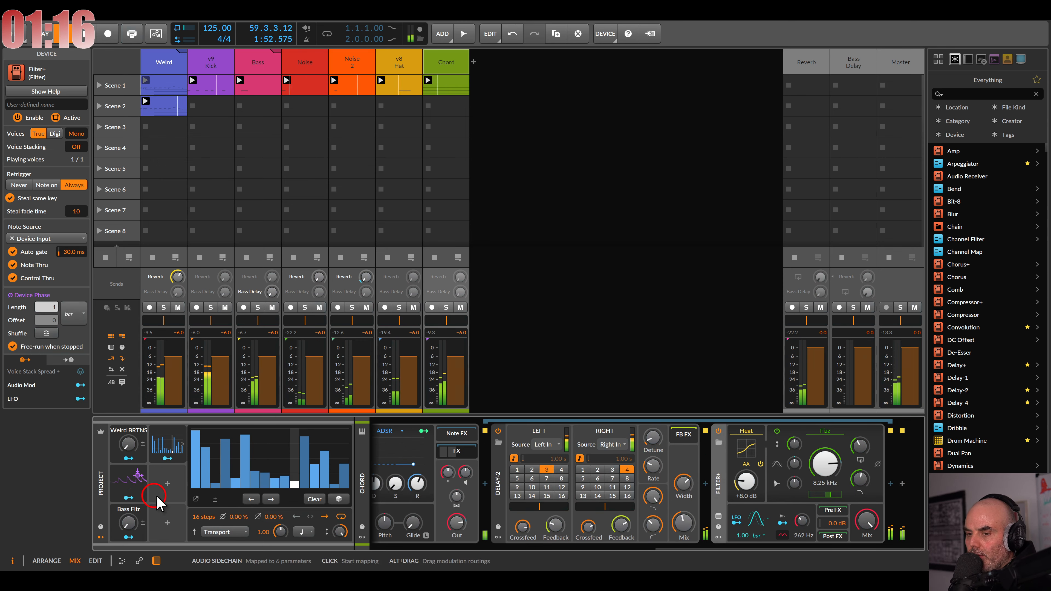
Step: Set the Heat drive of Filter+ to +28.1 dB and its main cutoff to 6.18 kHz
drag(751, 487, 750, 483)
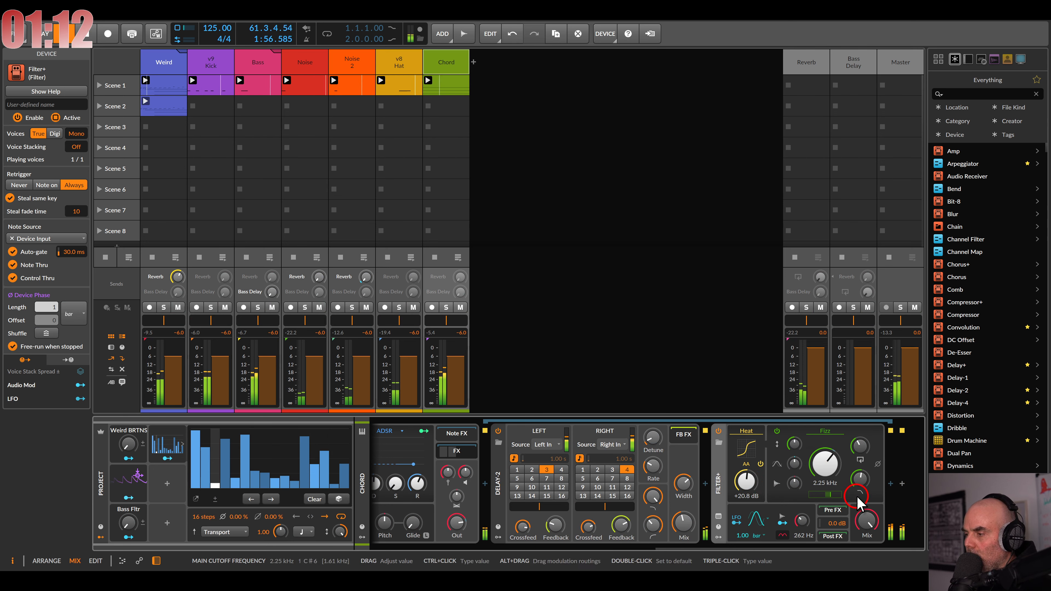
drag(752, 494, 751, 489)
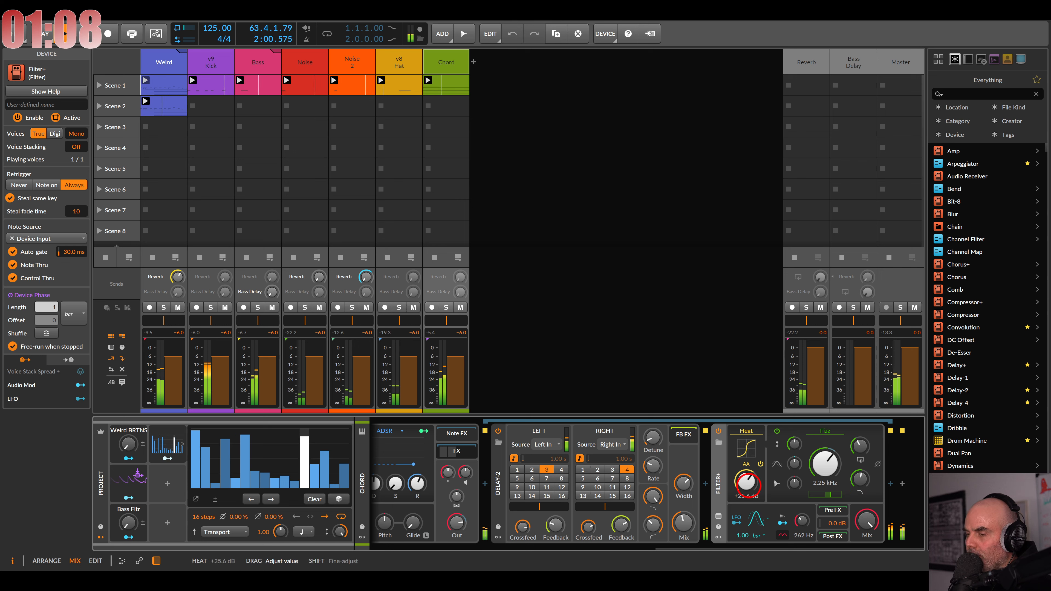
drag(747, 483, 746, 487)
drag(826, 468, 828, 471)
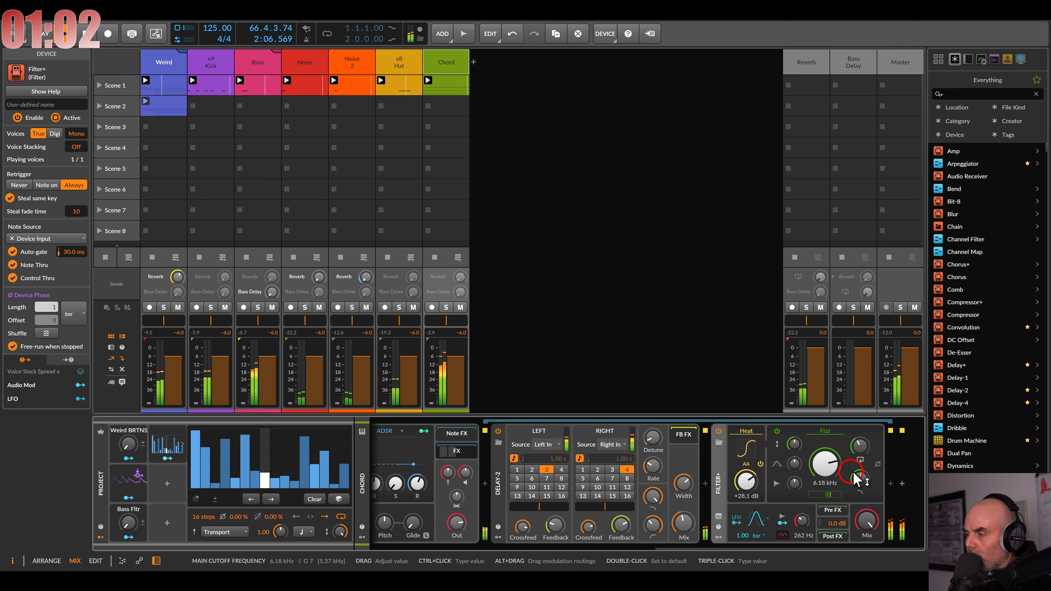
Step: Switch the Filter+ filter type from Fizz to Rasp
click(825, 431)
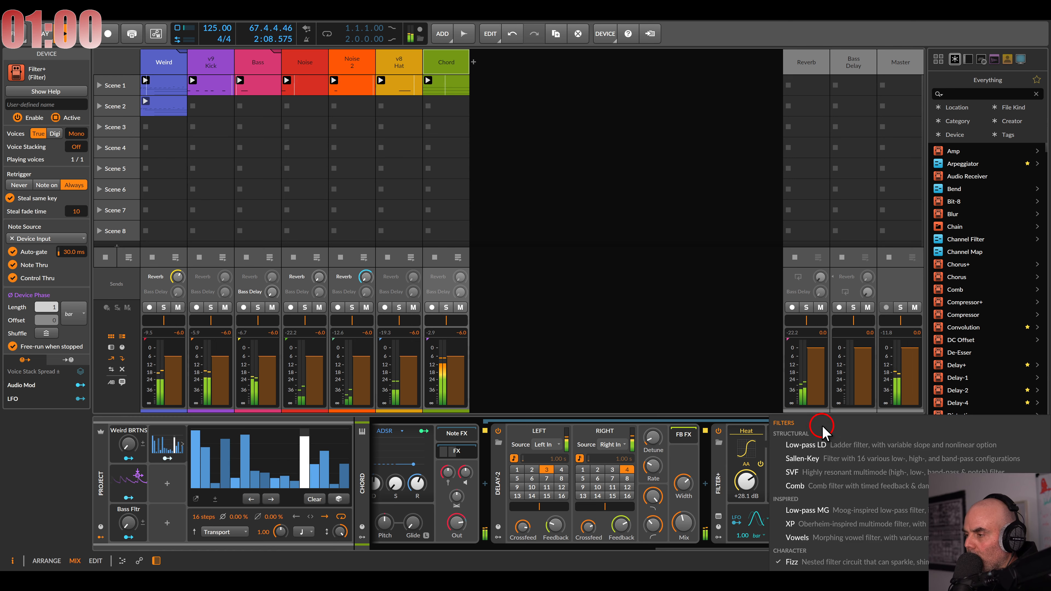
click(813, 570)
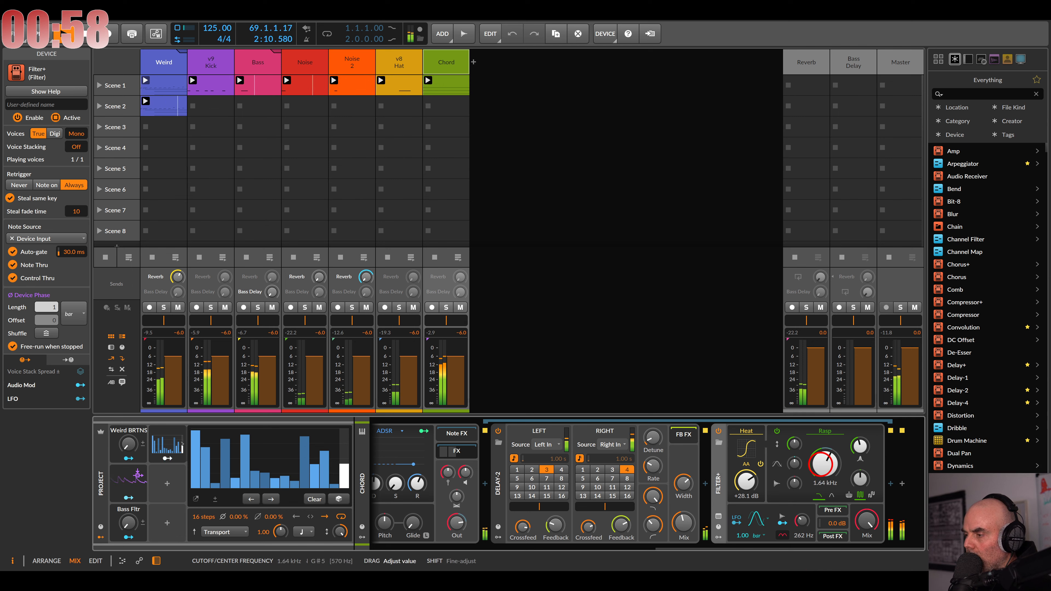
Step: Switch the Filter+ filter type from Rasp to XP and set its cutoff to 2.35 kHz
click(825, 432)
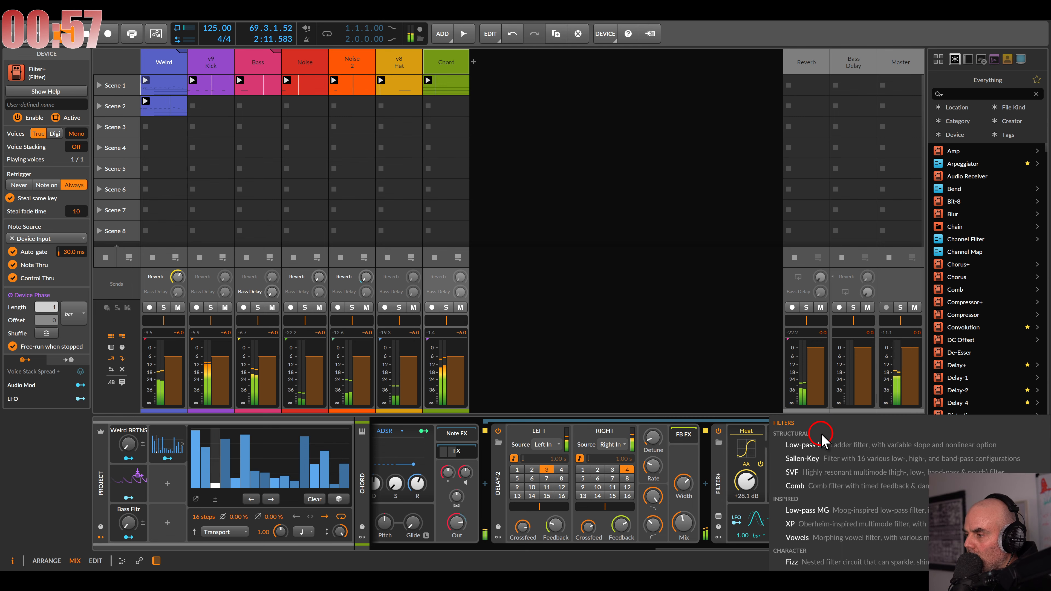
click(815, 524)
drag(825, 463, 853, 476)
Step: Add a Tool device after Filter+ with its gain at -10.8 dB, and raise the Filter+ cutoff to 4.70 kHz
click(891, 484)
double_click(592, 256)
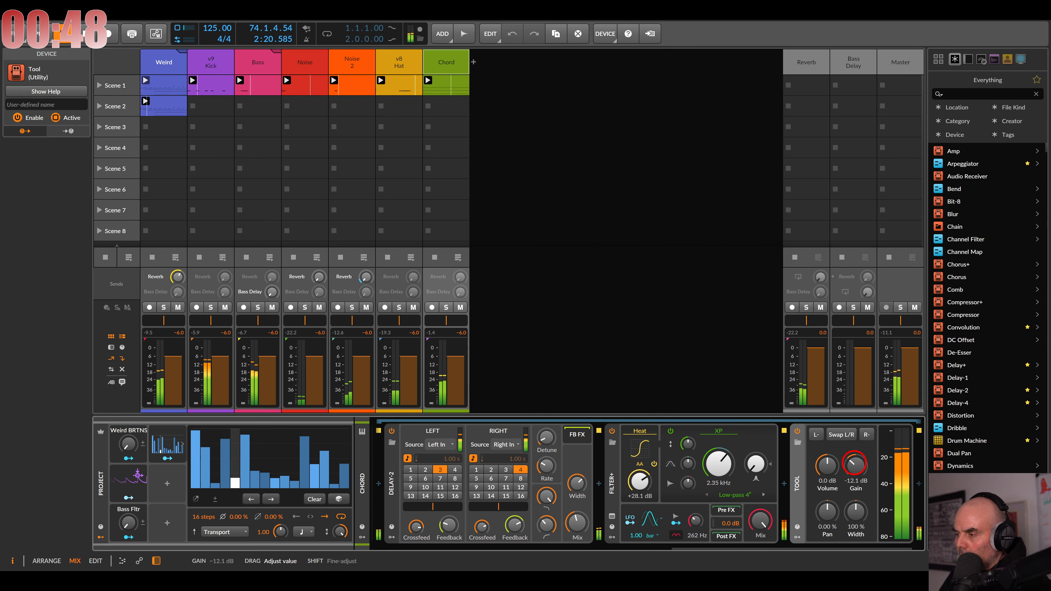
mouse_move(719, 464)
mouse_down()
mouse_move(719, 439)
mouse_move(718, 449)
mouse_up()
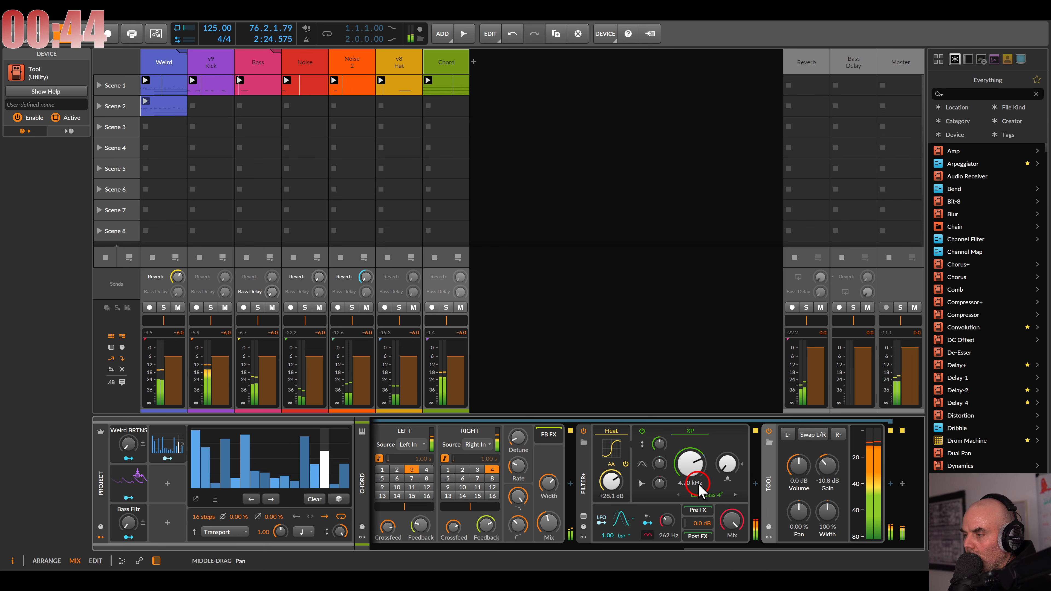
Step: Add ValhallaSupermassive after the Tool device and set its Mix to 19.8 %
click(892, 484)
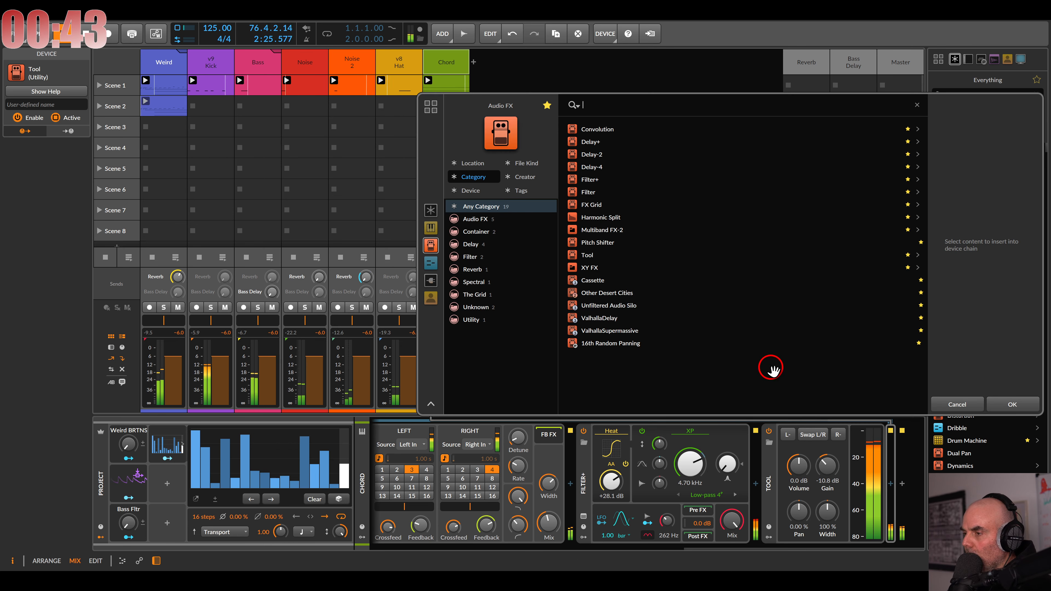
double_click(629, 335)
drag(356, 277, 352, 249)
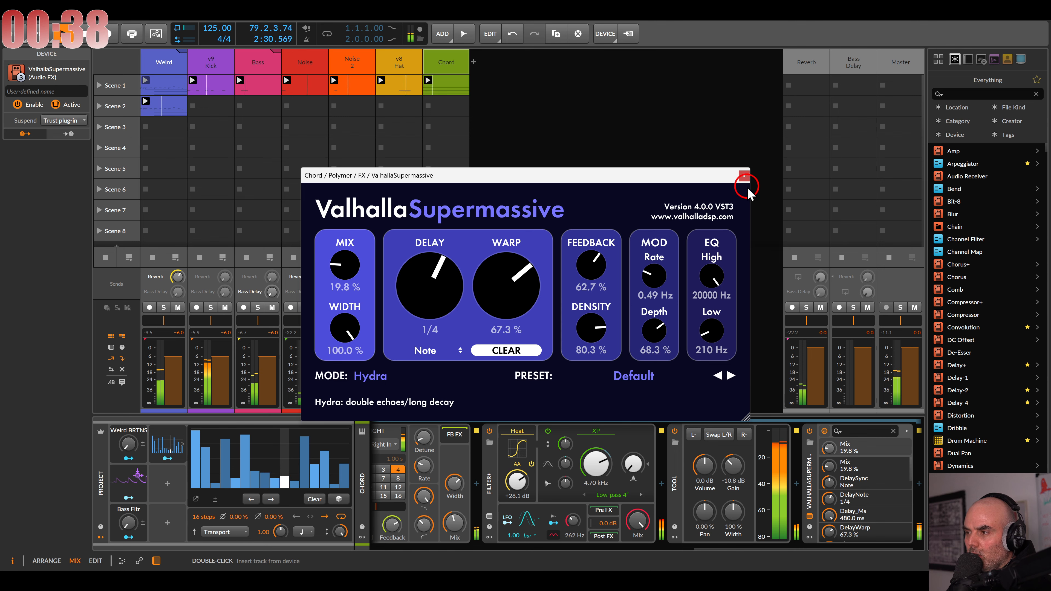
click(744, 175)
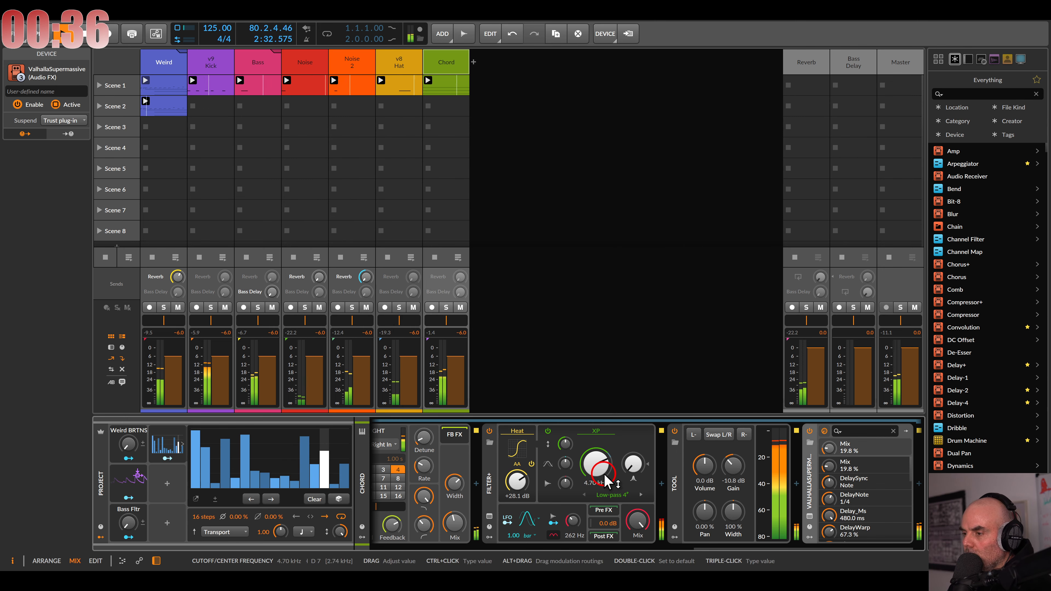
Step: Lower the Filter+ cutoff to 398 Hz and map a new project-level Macro to it with an amount of 67.75
drag(602, 473, 602, 463)
click(167, 483)
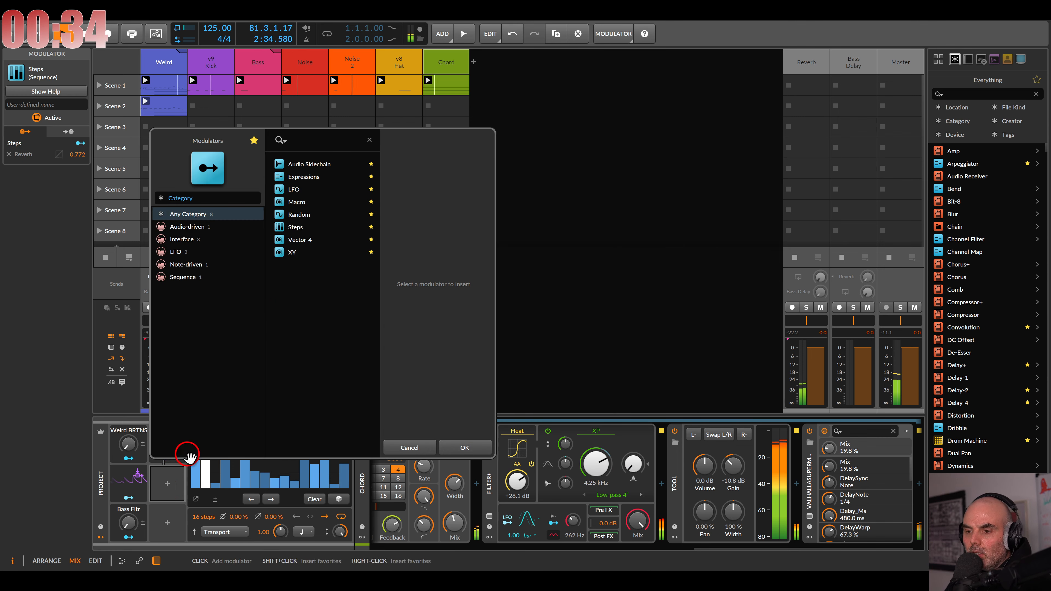
double_click(296, 203)
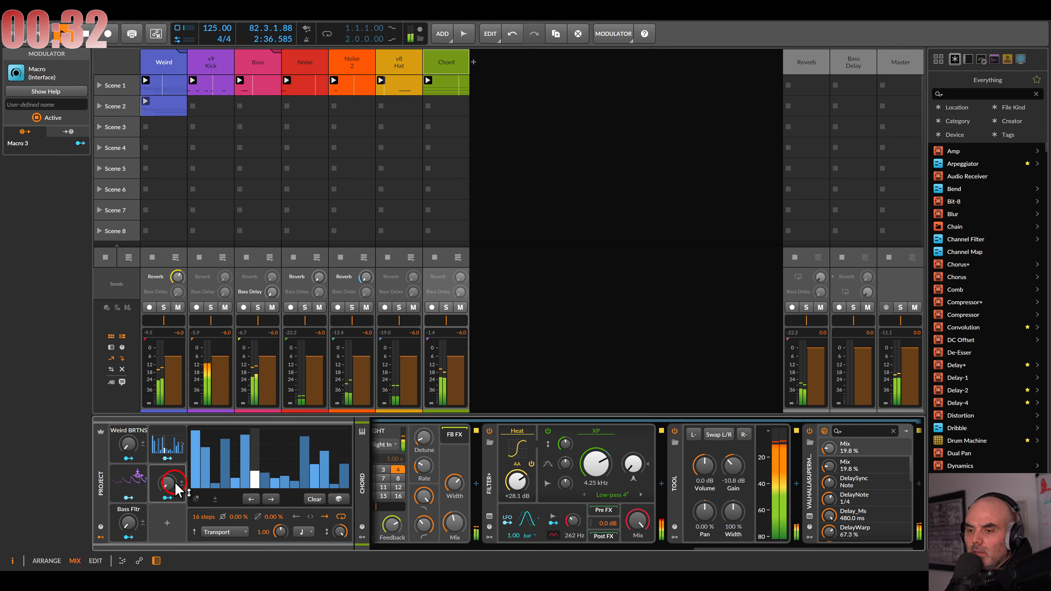
click(167, 497)
drag(598, 472, 596, 431)
click(167, 498)
click(167, 498)
Step: Rename the new project macro to CRD Fltr
double_click(167, 470)
text(CRD Fltr)
key(Return)
Step: Launch the Weird track's Scene 2 clip and ride the Weird BRTNS macro up to 80.2 % and CRD Fltr to 27.0 %
click(146, 101)
drag(128, 446, 129, 410)
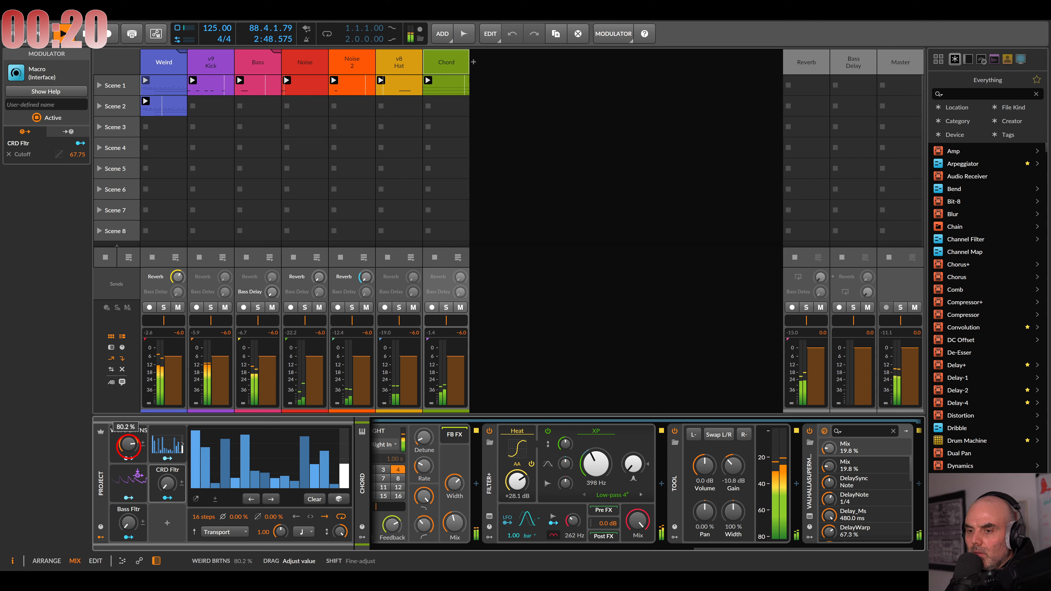
drag(167, 485, 167, 481)
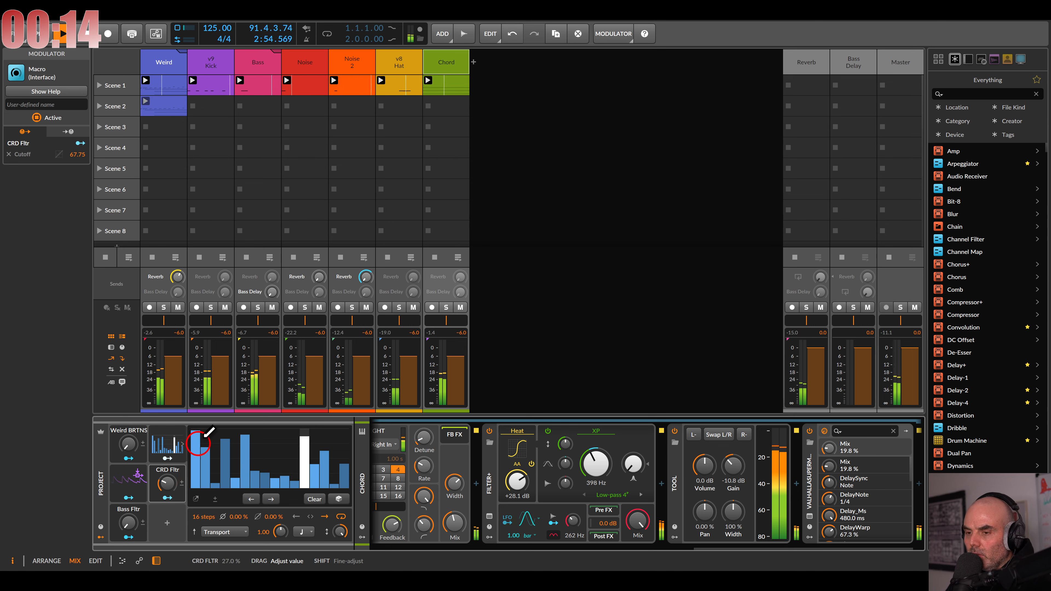
Step: Shorten the loop of the Chord clip in Scene 1 to a length of 1.3.0.00
double_click(452, 90)
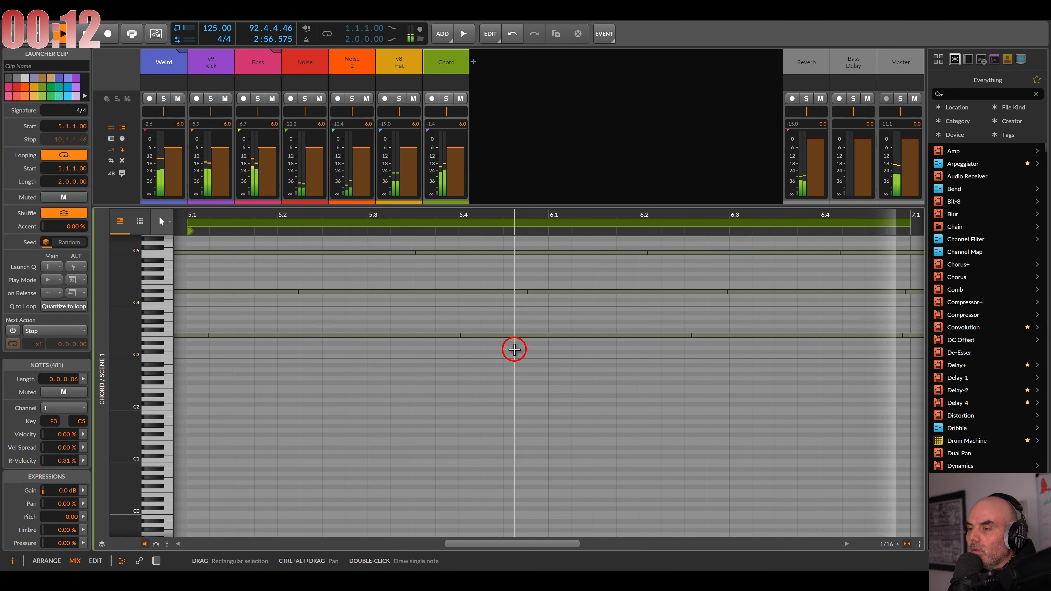
scroll(513, 349, down, 5)
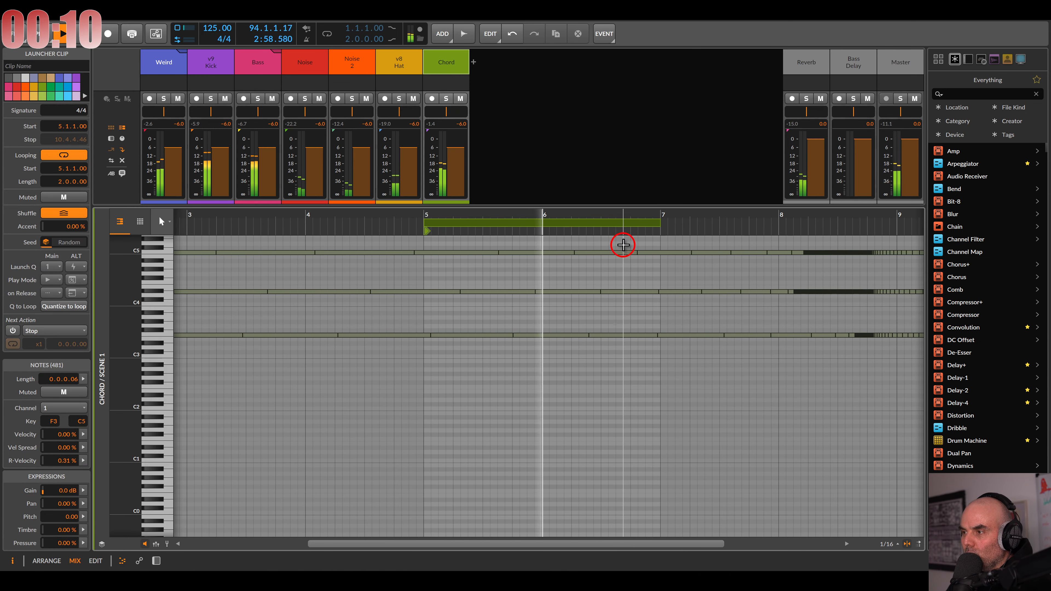
scroll(637, 261, up, 2)
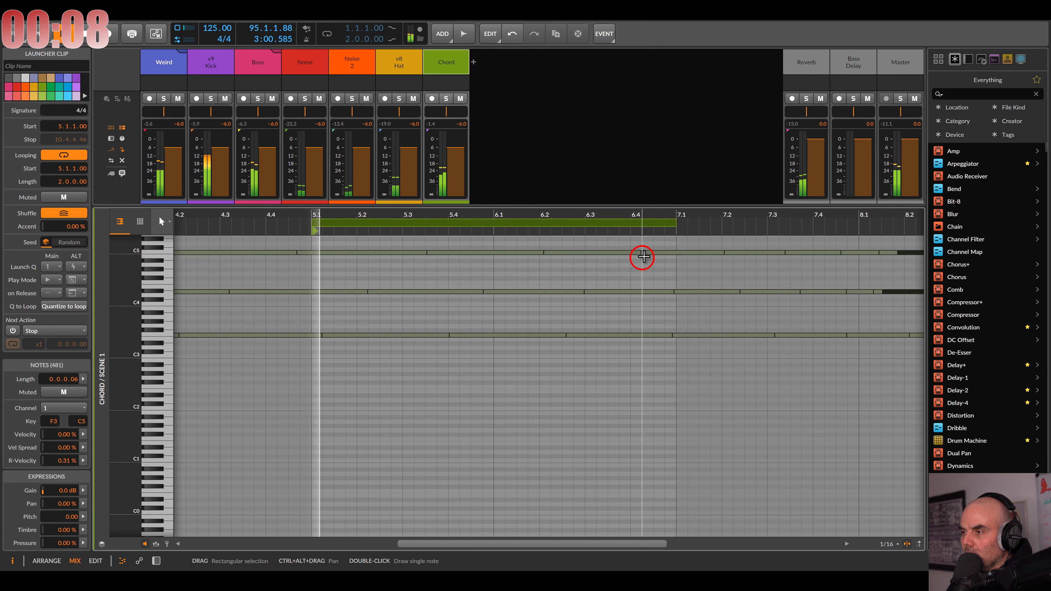
drag(678, 225, 634, 240)
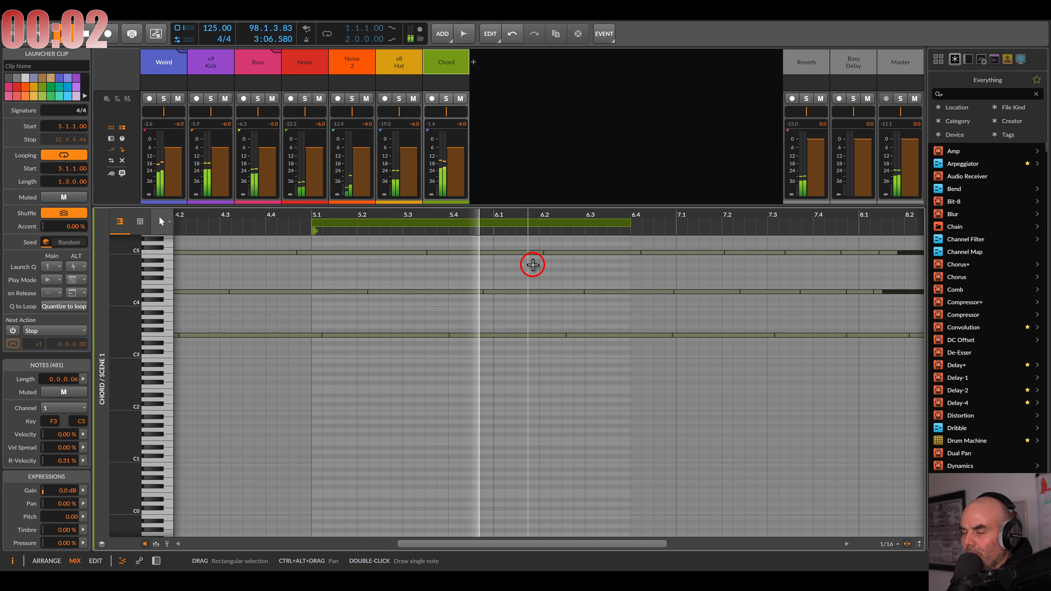
Step: Show the Chord track's devices again and sweep the CRD Fltr macro around 34.0 %
double_click(451, 65)
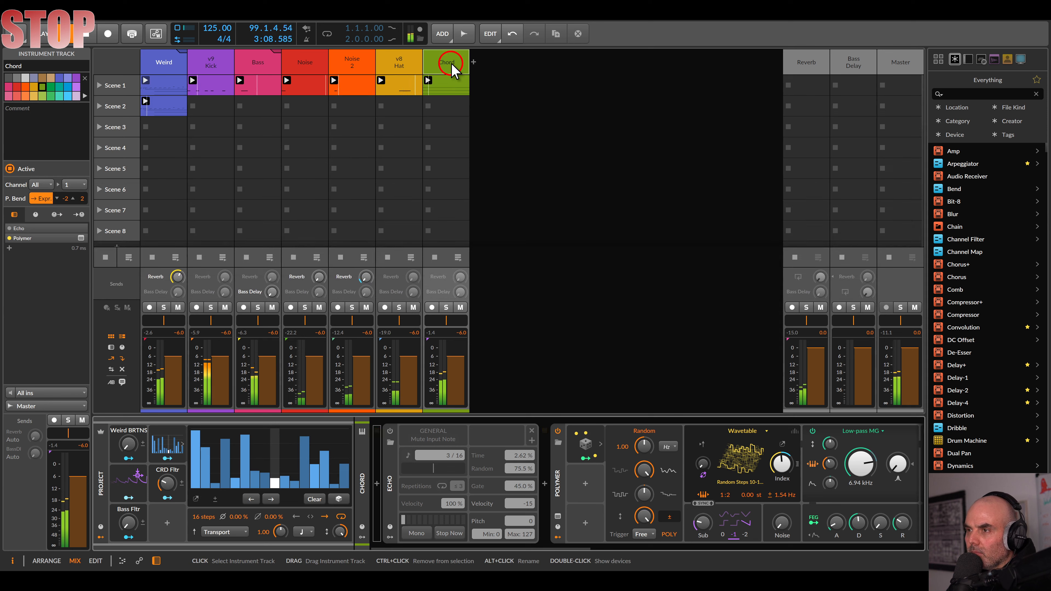
click(164, 482)
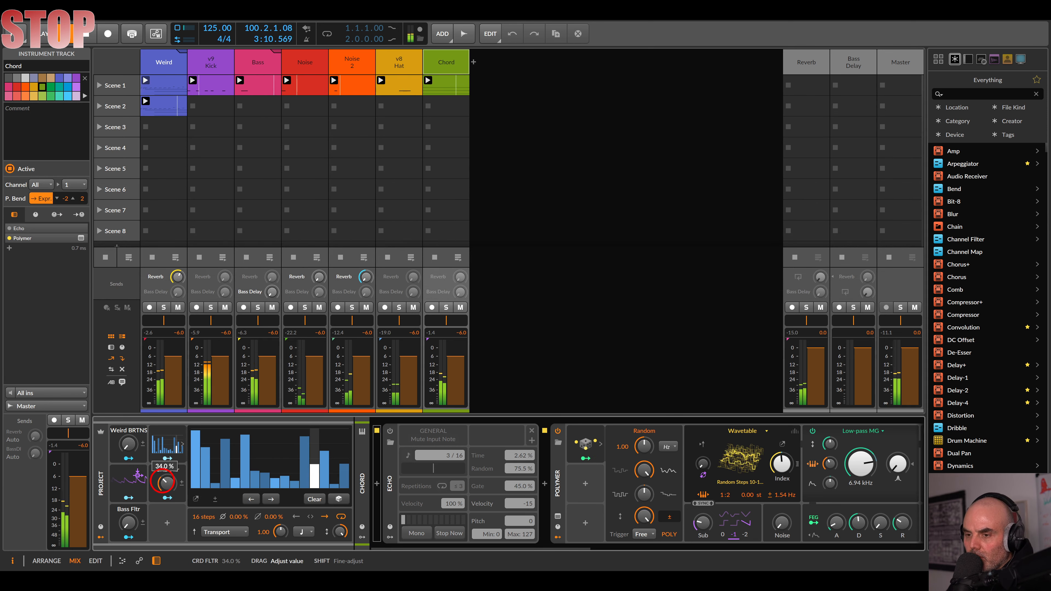
drag(164, 482, 163, 484)
Step: Review the Chord track's device chain from Polymer through Delay-2 to Filter+
drag(571, 482, 321, 482)
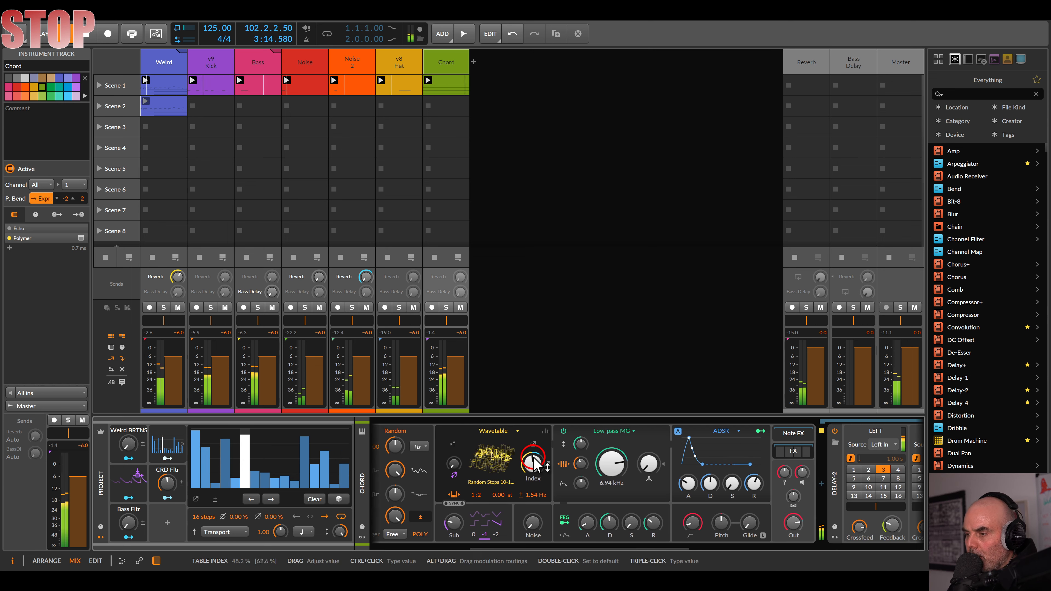
drag(493, 487, 360, 479)
drag(725, 488, 544, 484)
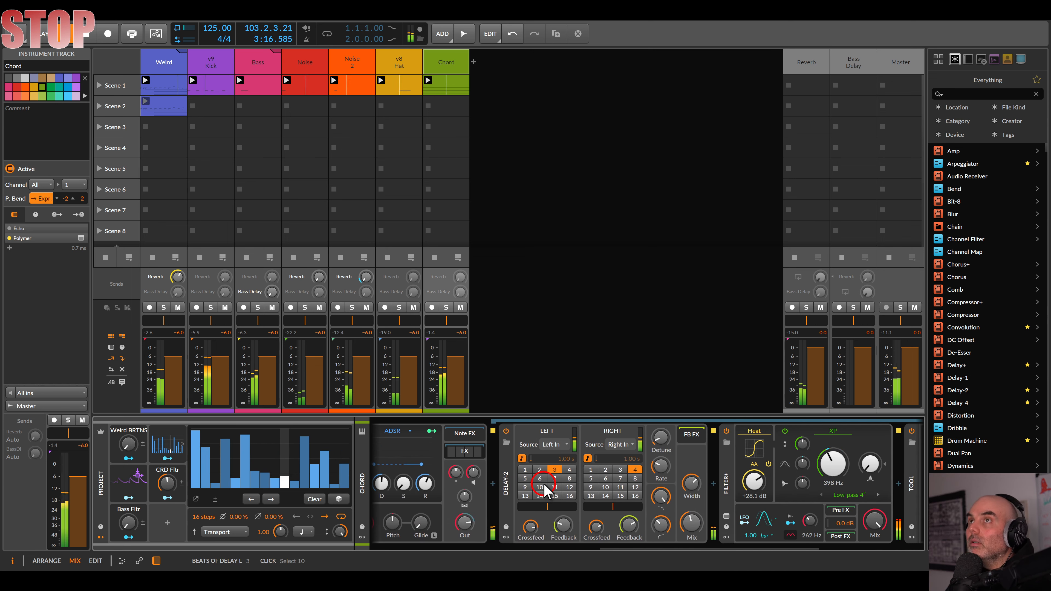
drag(464, 476, 836, 480)
drag(523, 476, 763, 474)
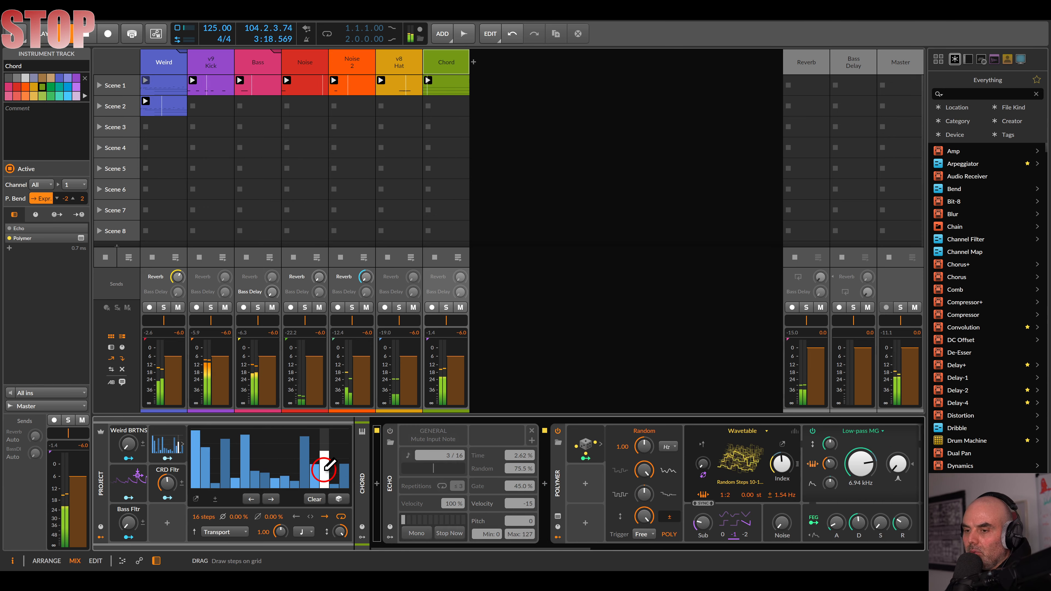
Step: Stop the v9 Kick clip and ride the CRD Fltr, Bass Fltr and Weird BRTNS macros, leaving Weird BRTNS at 0.00 %
click(167, 486)
drag(167, 489, 168, 480)
click(199, 259)
drag(130, 521, 128, 523)
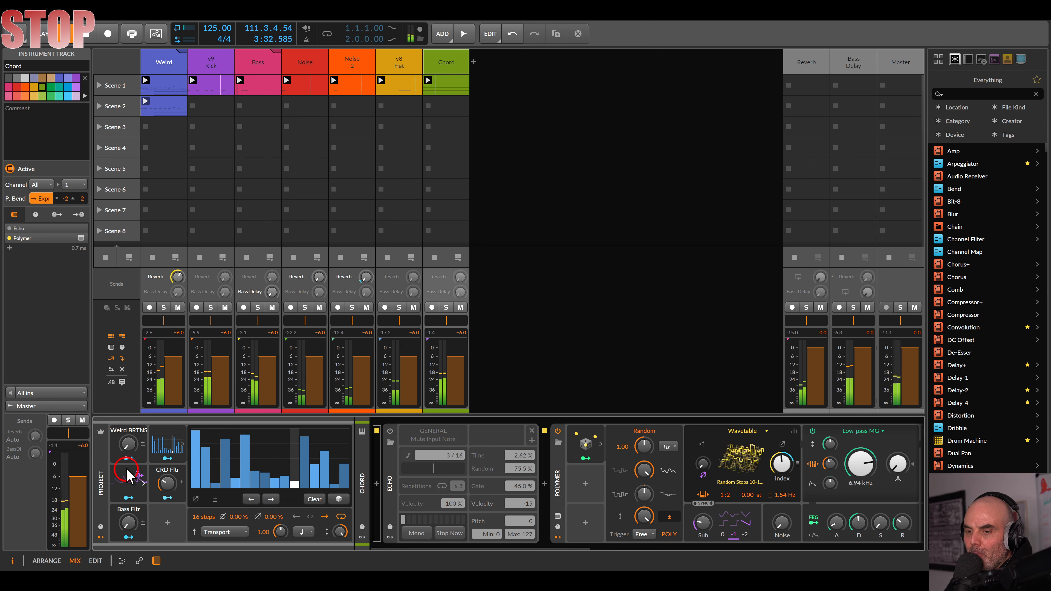
drag(127, 444, 132, 449)
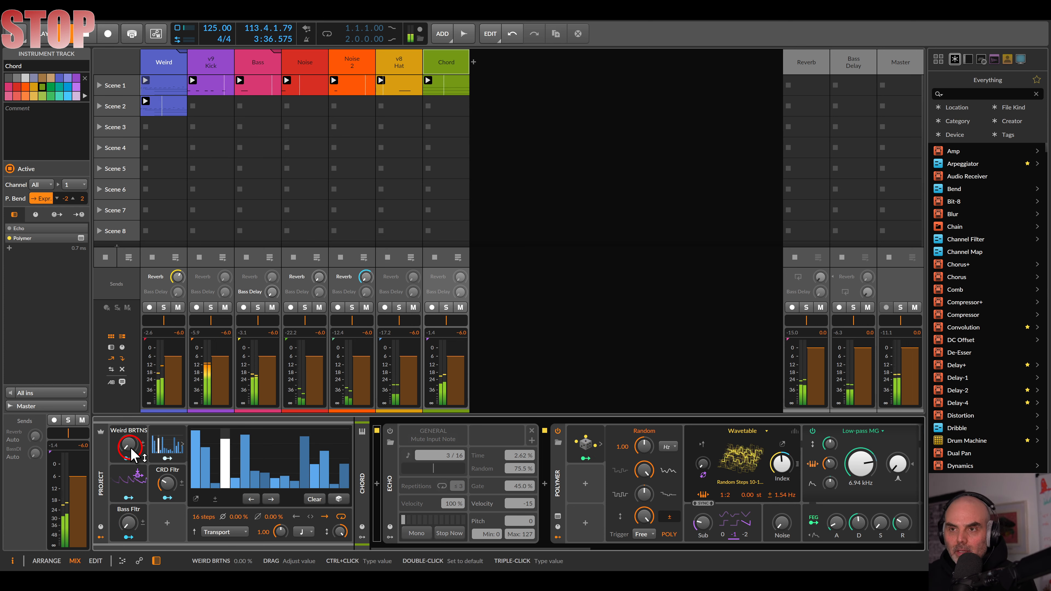